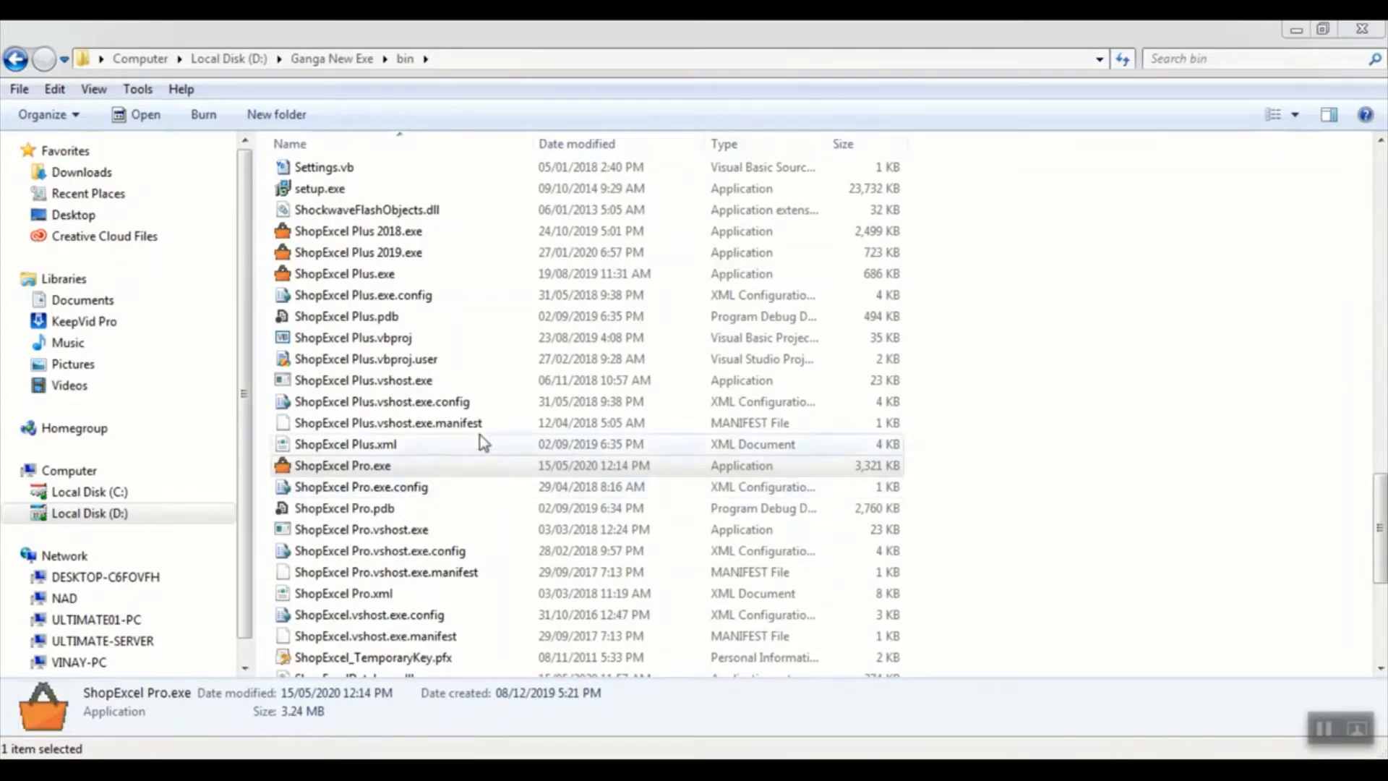
Launch ShopExcel Pro, log in with the admin account credentials, and maximize the main window
{"action": "left_click", "coordinate": [397, 470]}
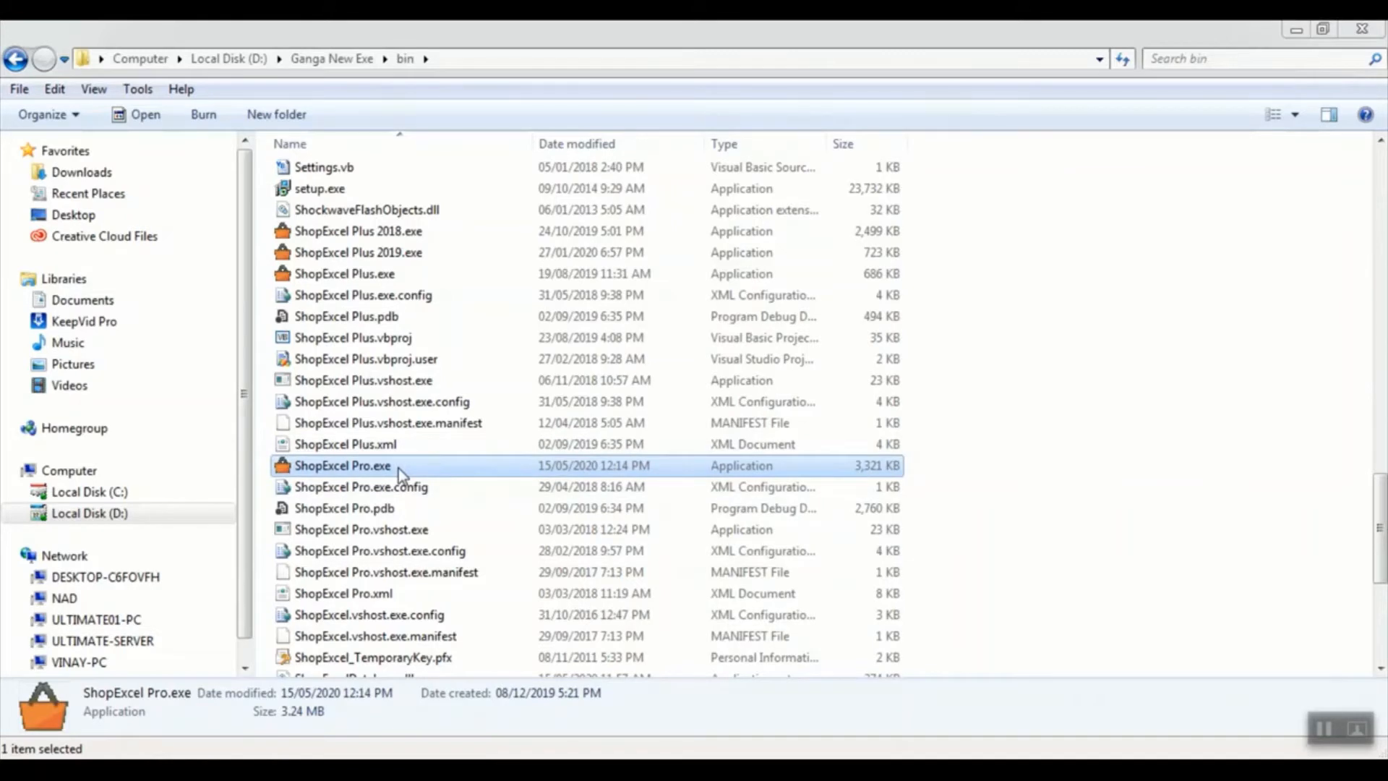
{"action": "double_click", "coordinate": [398, 468]}
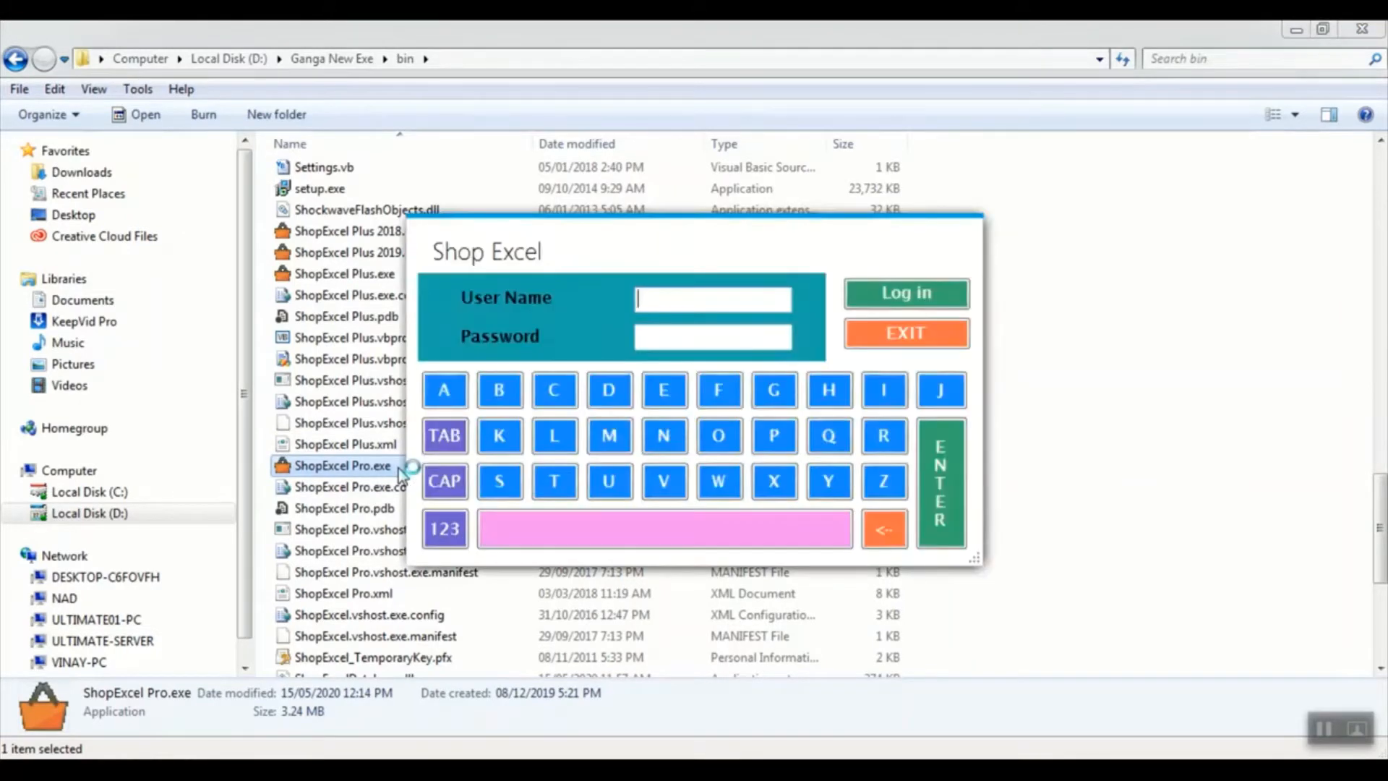
{"action": "type", "text": "admin"}
{"action": "key", "text": "Tab"}
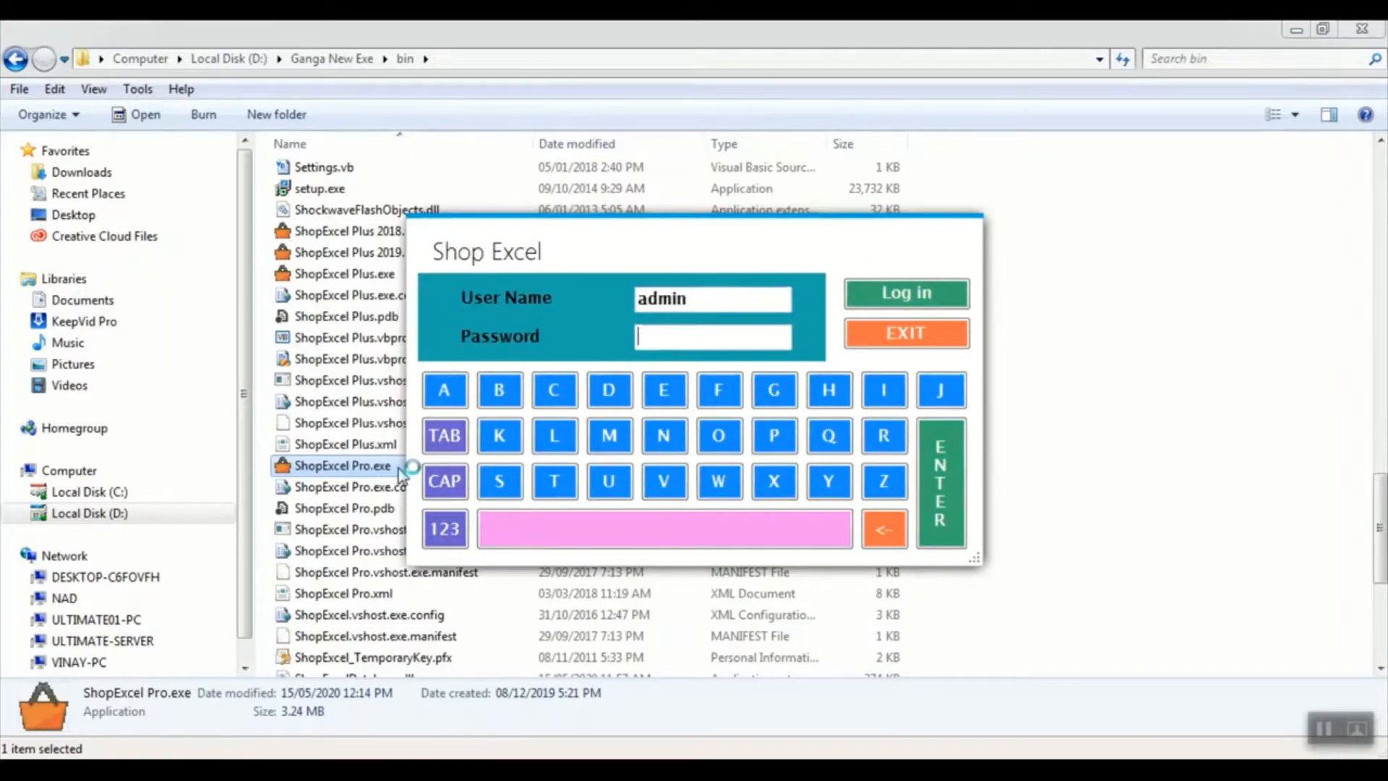
{"action": "type", "text": "admin"}
{"action": "key", "text": "Return"}
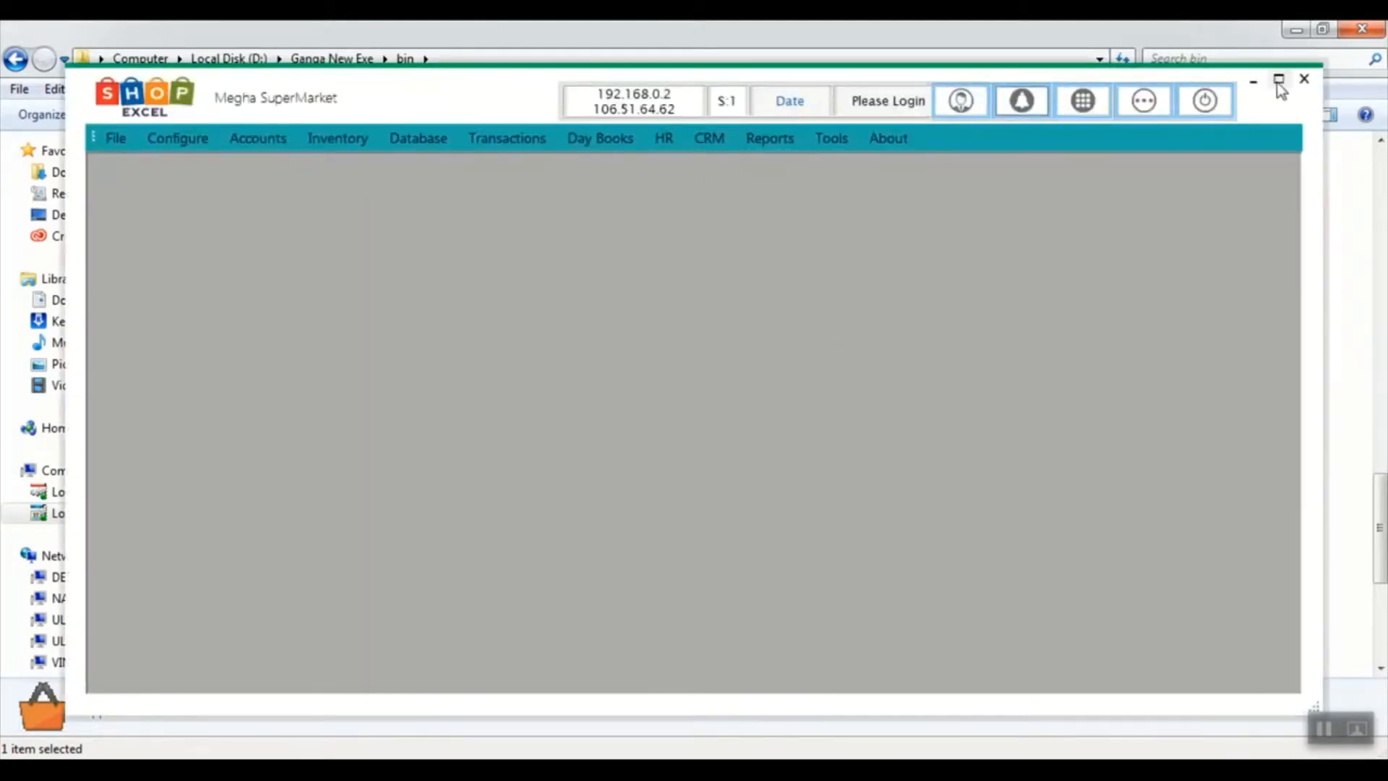
{"action": "left_click", "coordinate": [1277, 82]}
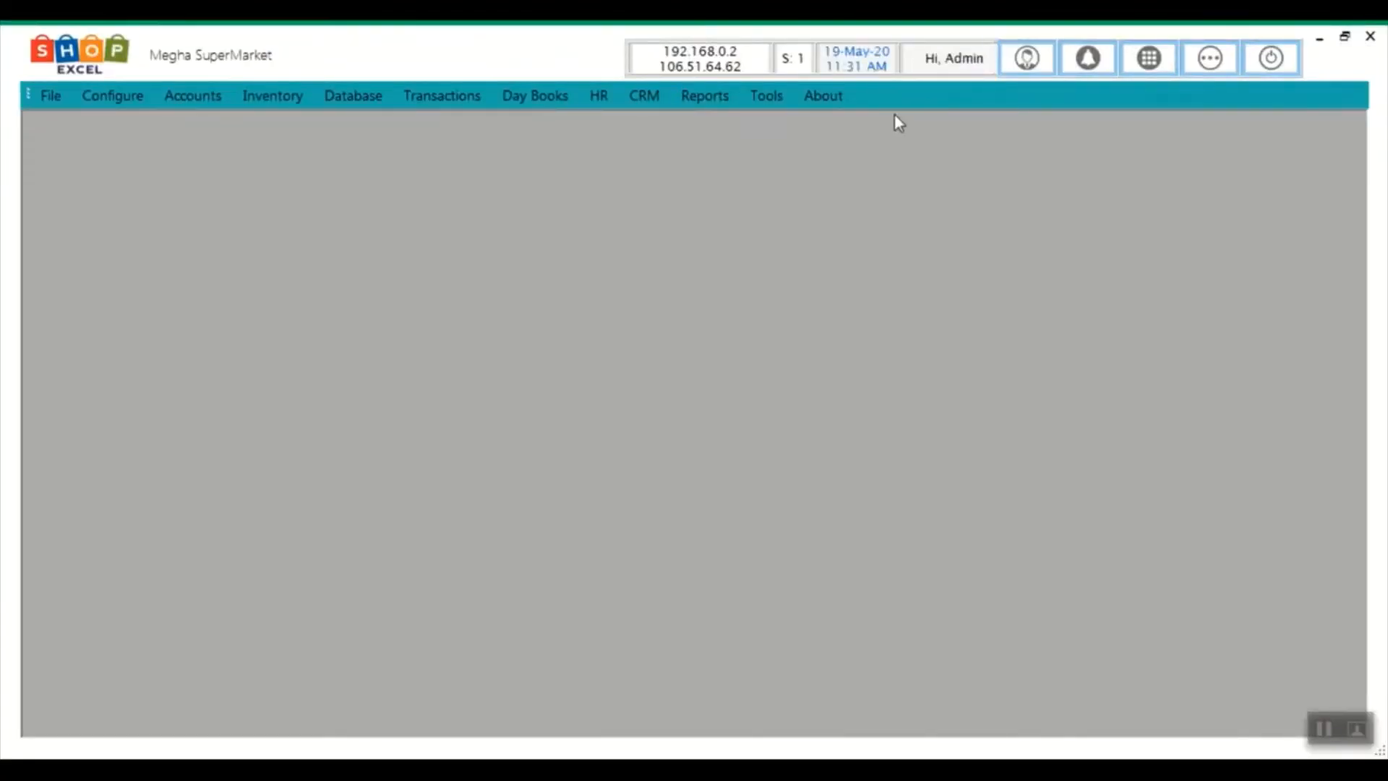
Show the Favourites panel with its nine shortcut tiles, including Sales, Purchase and Items
{"action": "left_click", "coordinate": [1209, 65]}
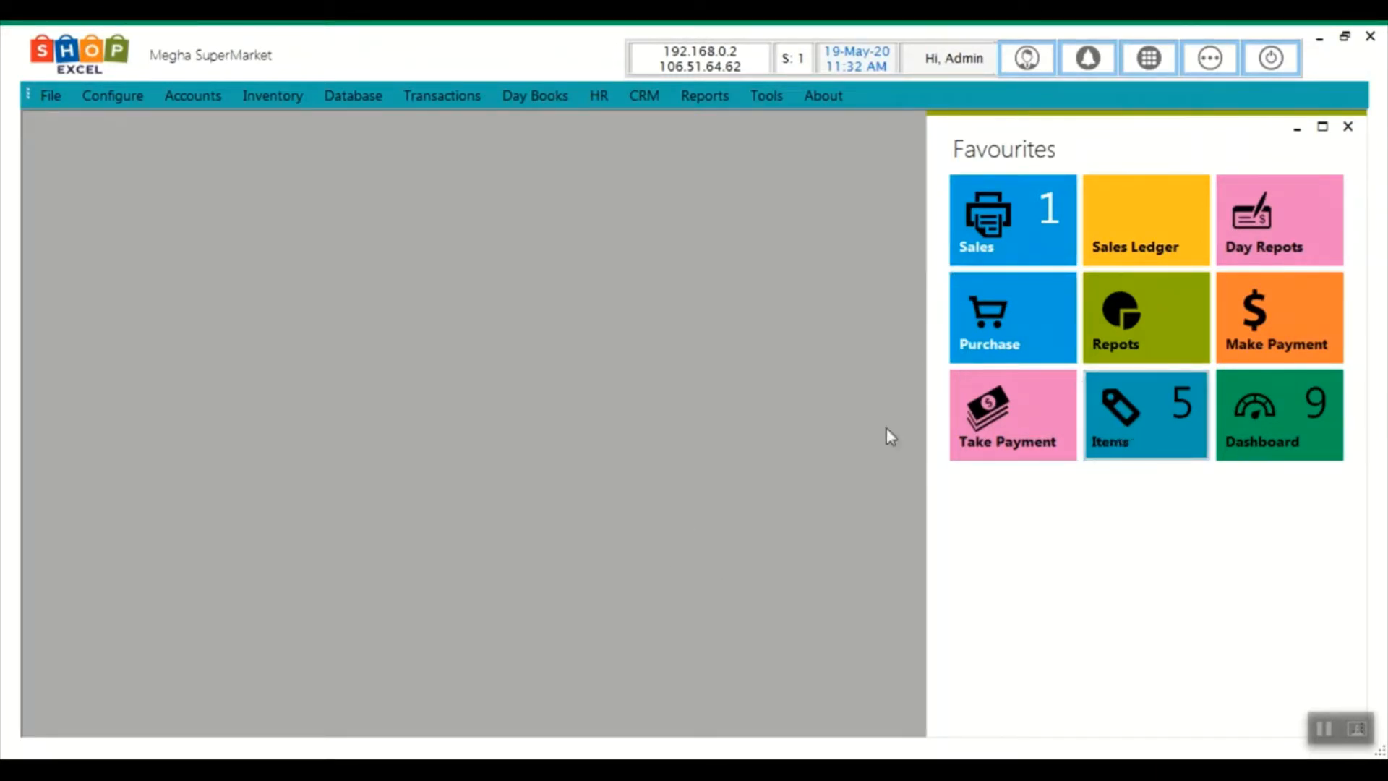
{"action": "left_click", "coordinate": [598, 345]}
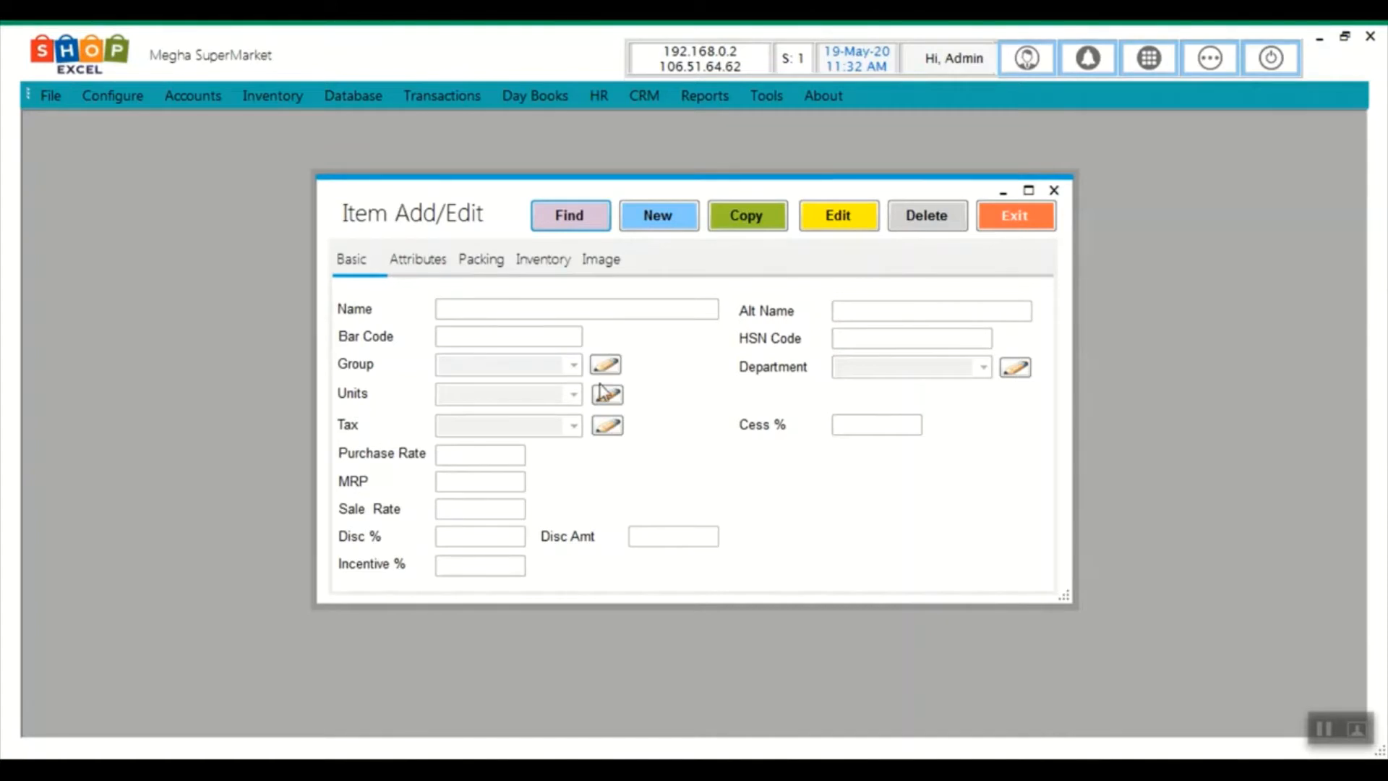
{"action": "left_click", "coordinate": [650, 228]}
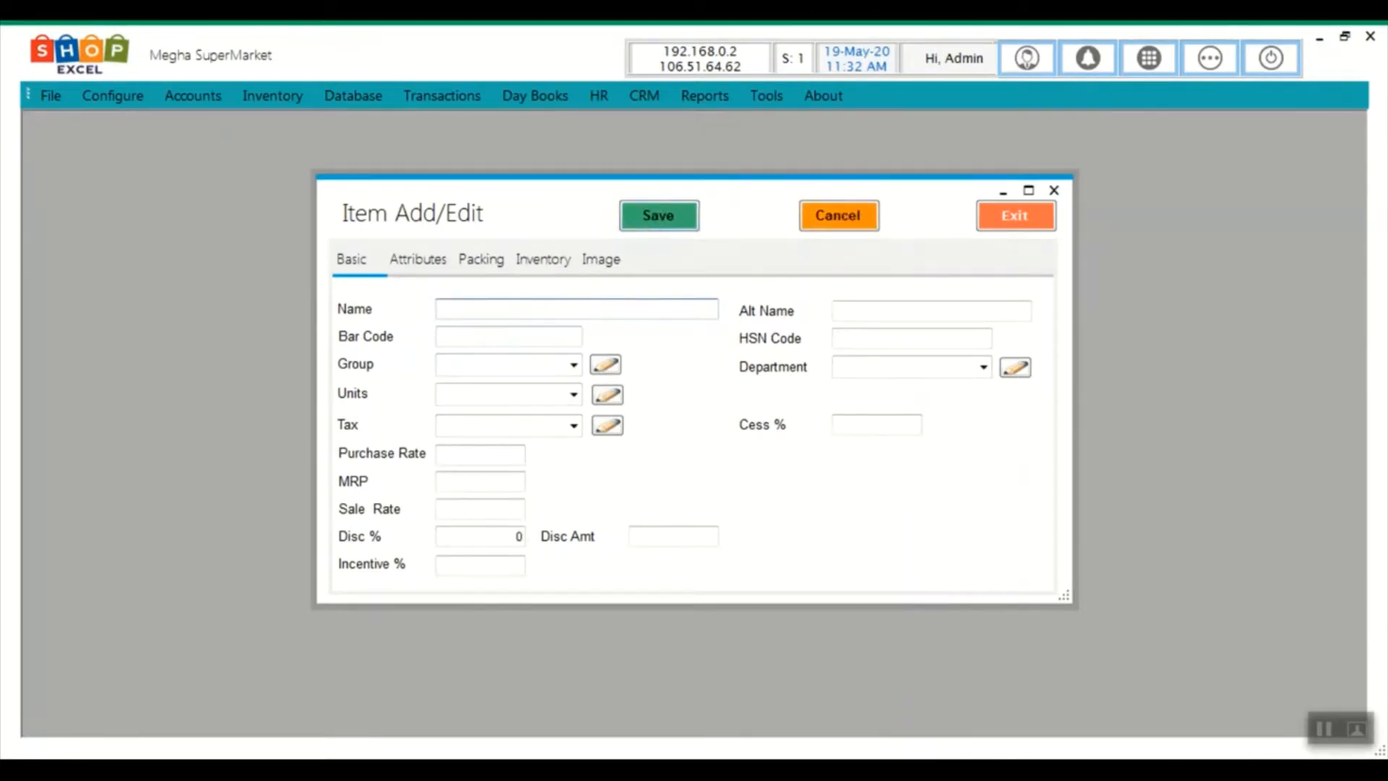
{"action": "type", "text": "test item"}
{"action": "key", "text": "Tab"}
{"action": "key", "text": "Tab"}
{"action": "type", "text": "8902882828"}
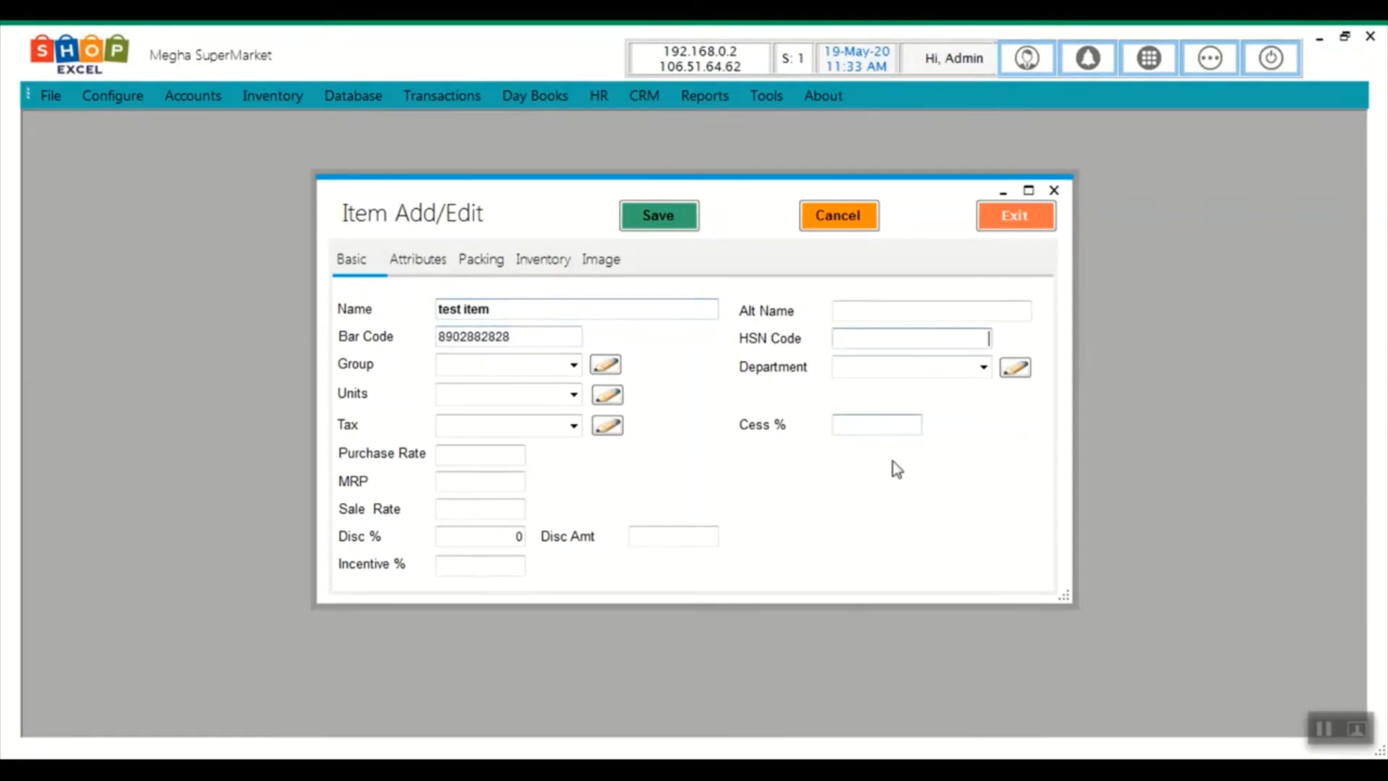
{"action": "key", "text": "Return"}
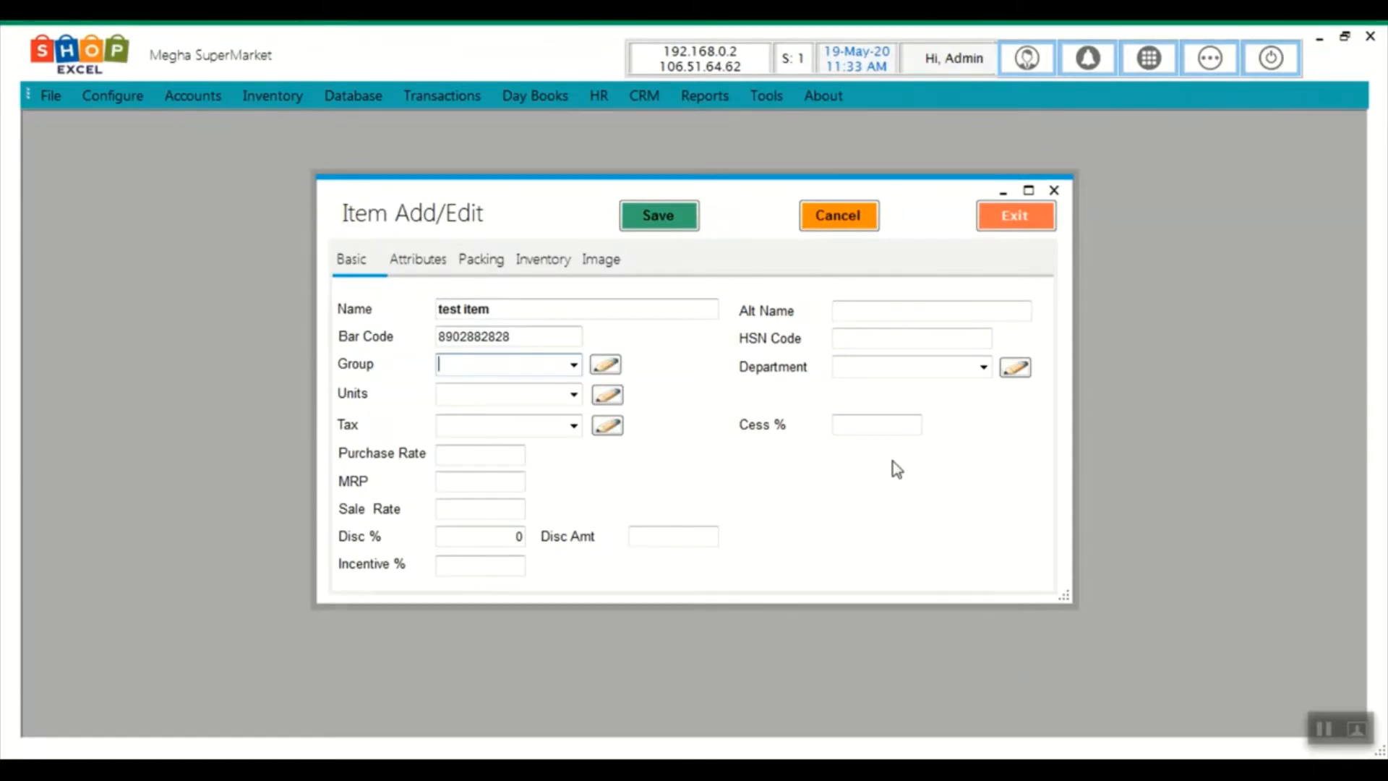
{"action": "key", "text": "Down"}
Set the item's department to Drinks, unit to 1.1GM and tax to GST@28%
{"action": "key", "text": "Return"}
{"action": "key", "text": "Down"}
{"action": "key", "text": "Return"}
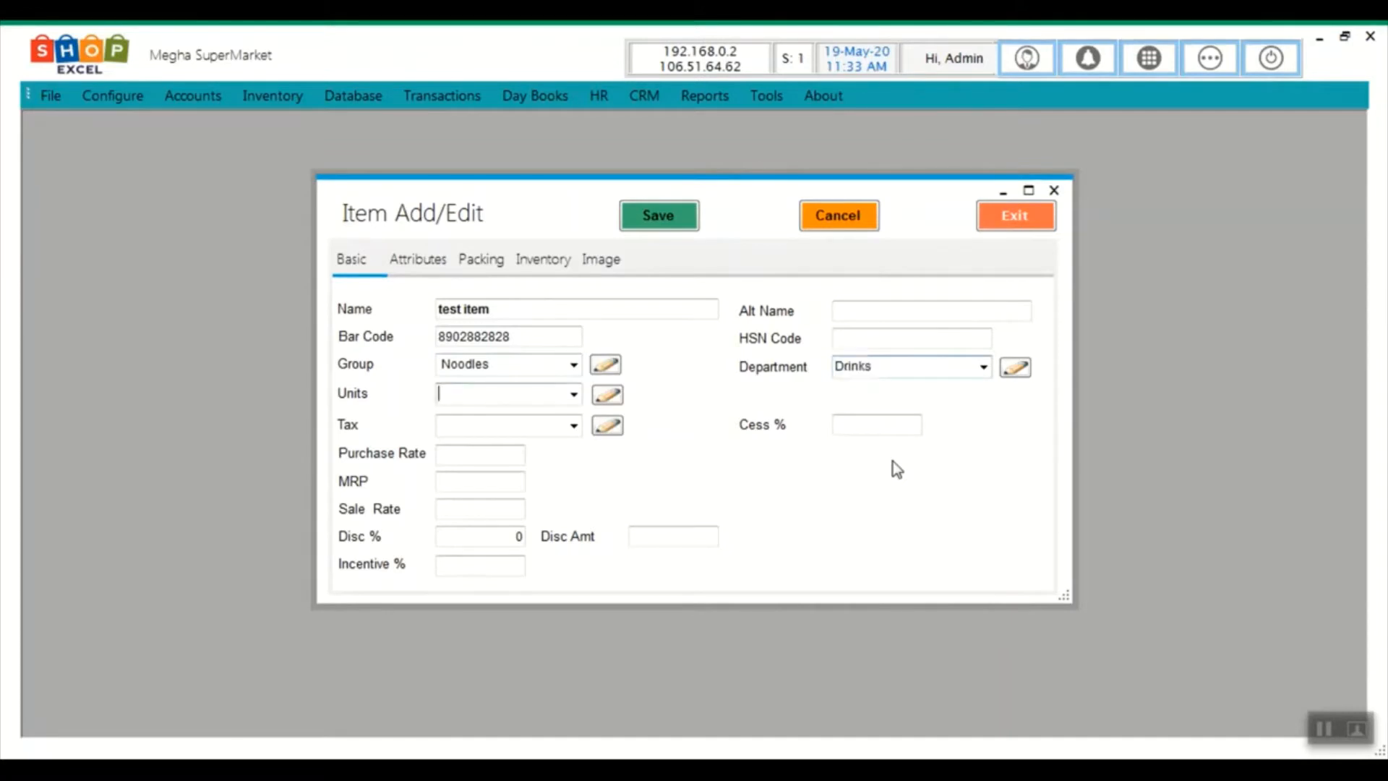
{"action": "key", "text": "Down"}
{"action": "key", "text": "Down"}
{"action": "key", "text": "Return"}
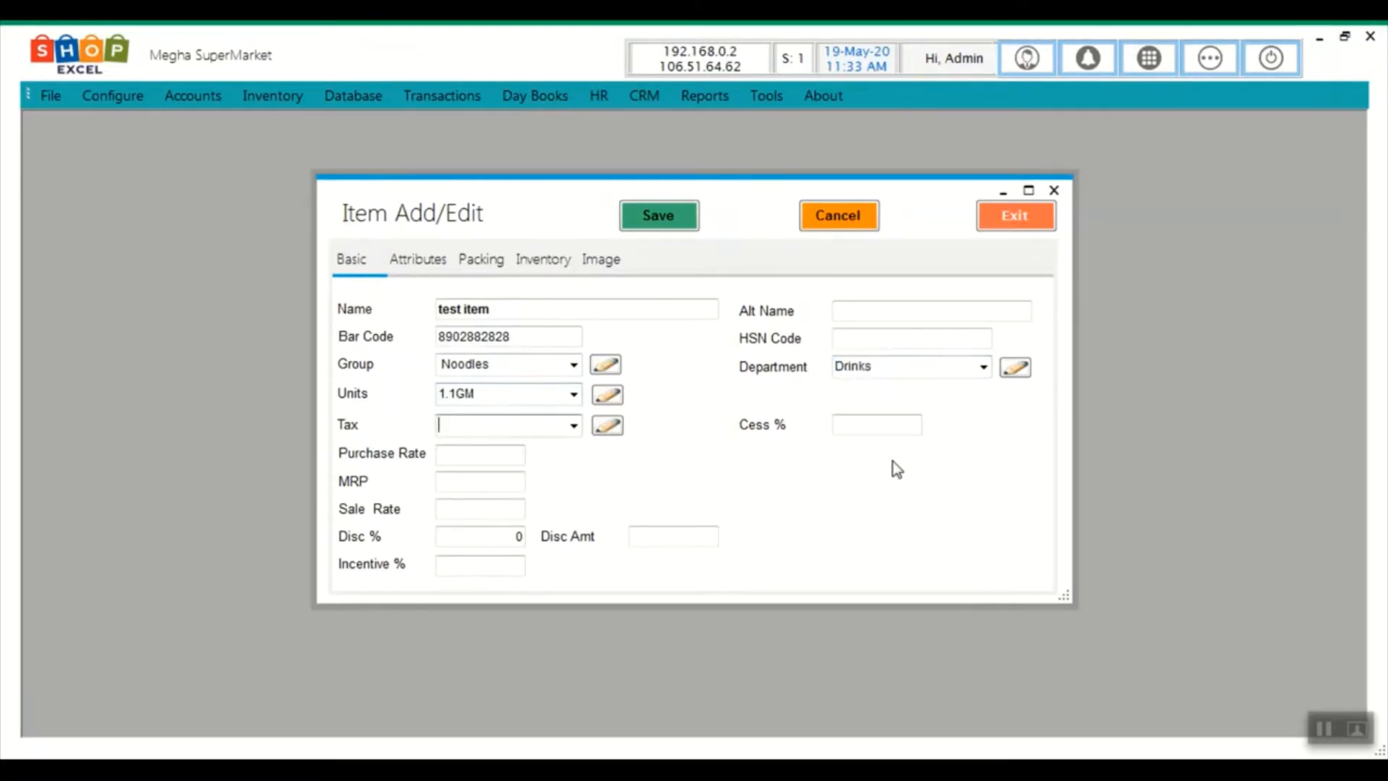
{"action": "key", "text": "Down"}
{"action": "key", "text": "Down"}
{"action": "key", "text": "Down"}
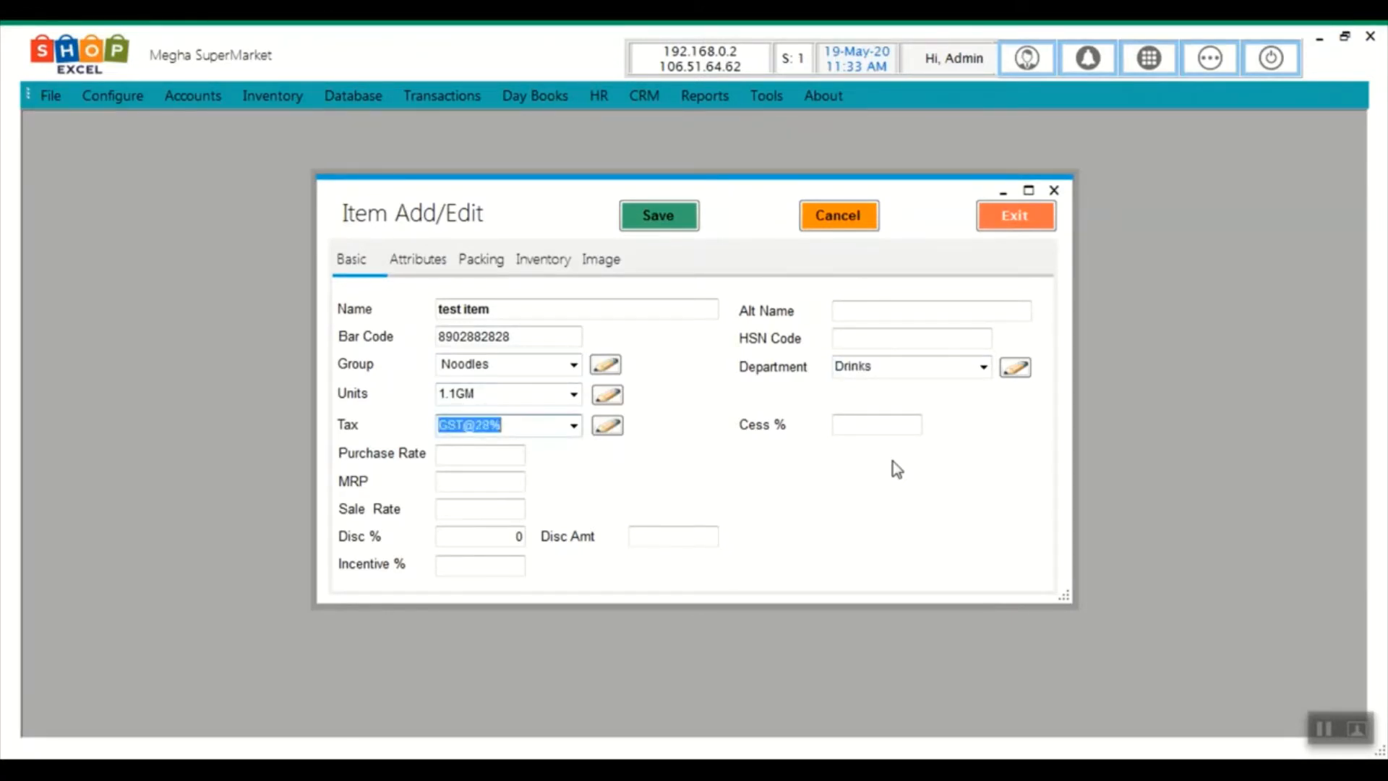
{"action": "key", "text": "Return"}
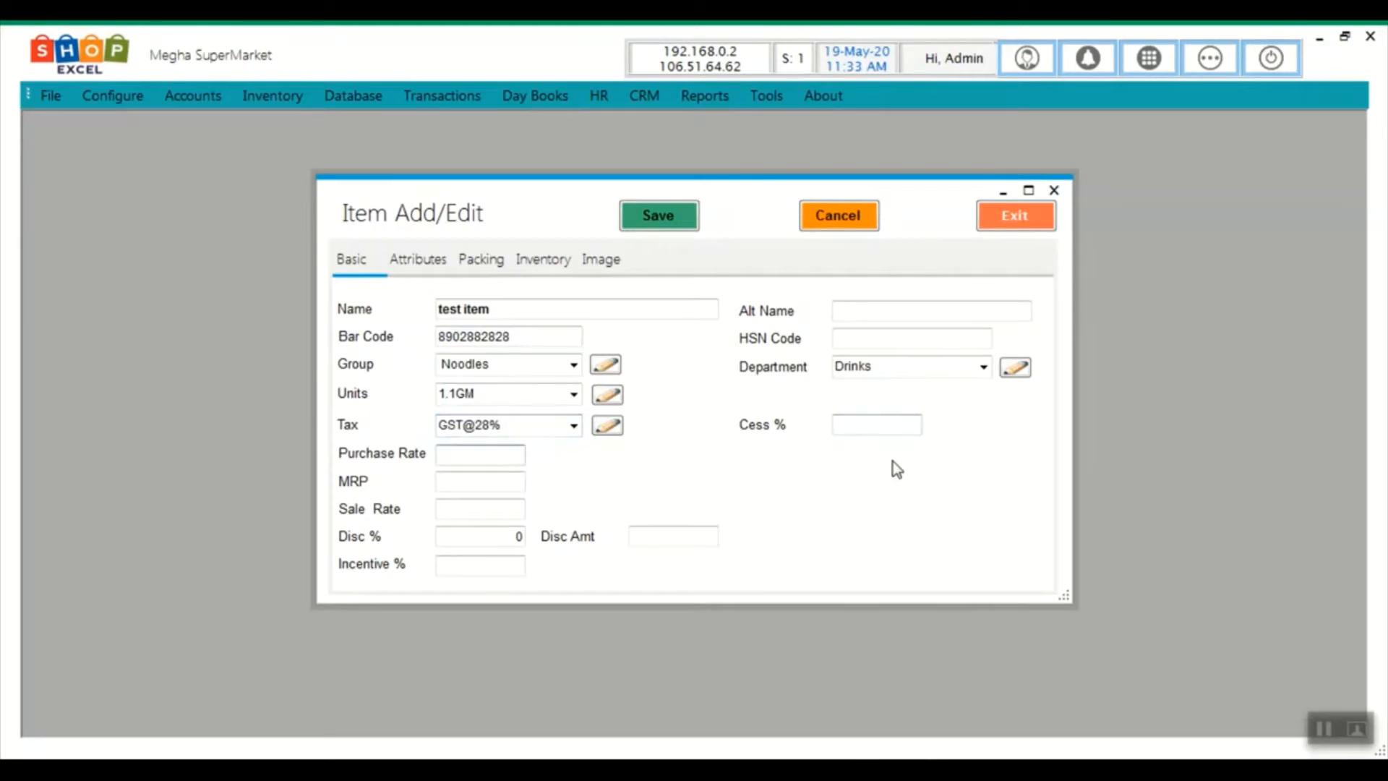
Enter purchase rate 90, MRP 150 and sale rate 150, then save the item
{"action": "type", "text": "90"}
{"action": "key", "text": "Return"}
{"action": "type", "text": "150"}
{"action": "key", "text": "Return"}
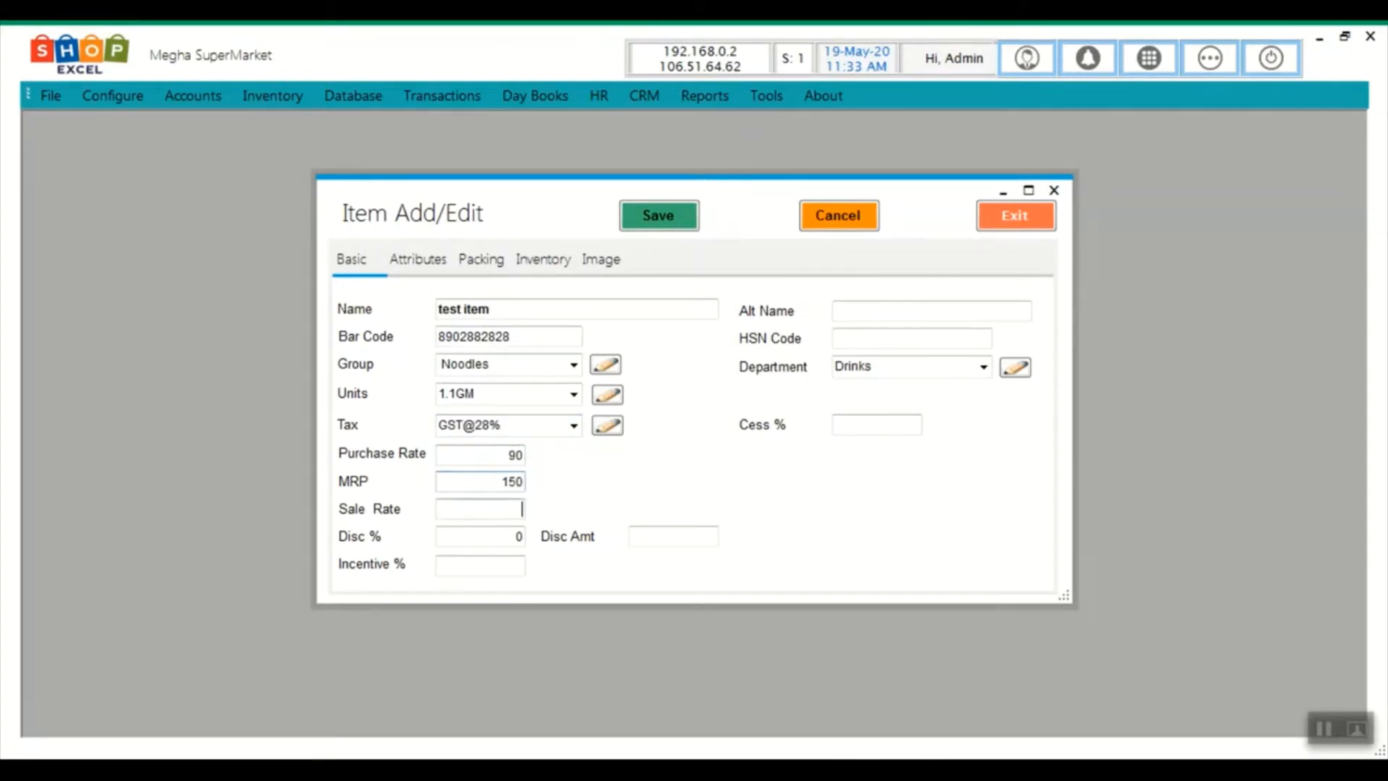
{"action": "type", "text": "150"}
{"action": "left_click", "coordinate": [658, 216]}
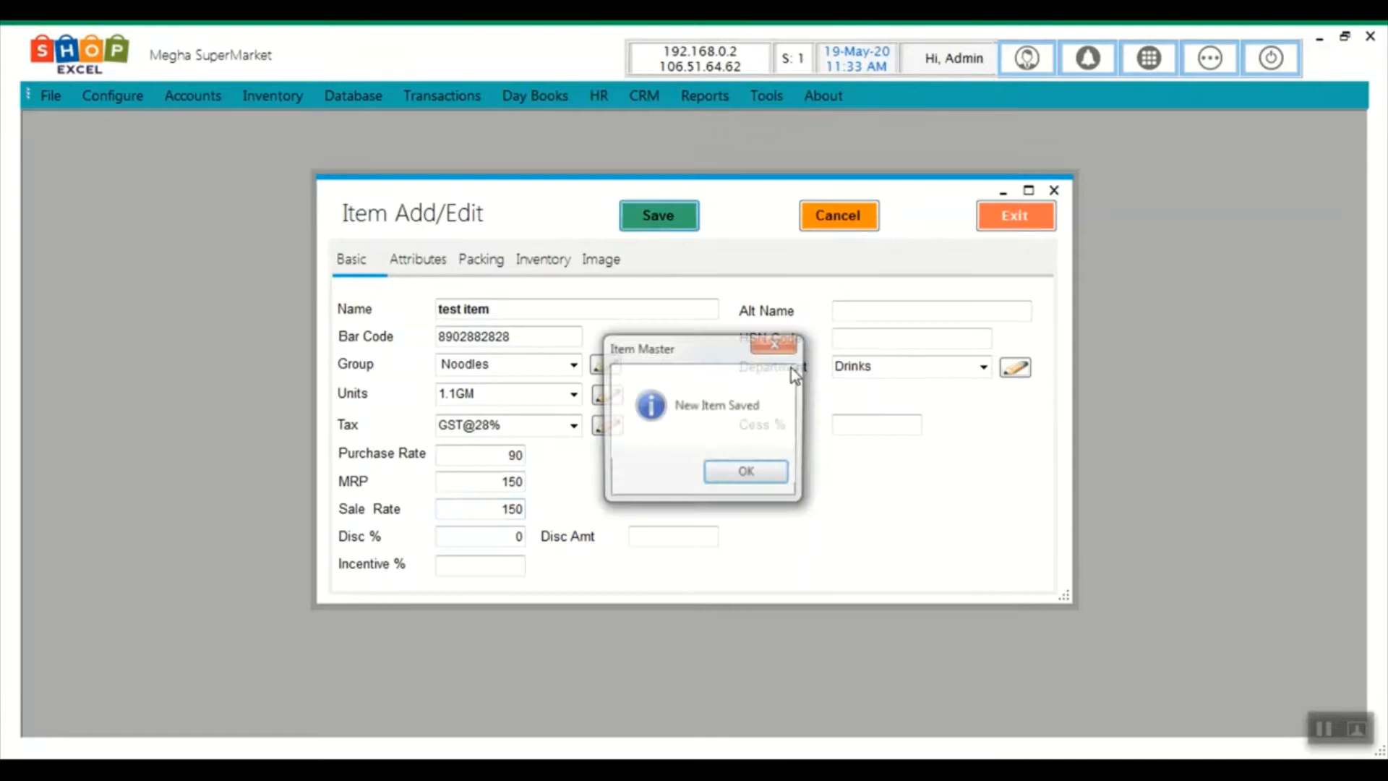
{"action": "left_click", "coordinate": [745, 475]}
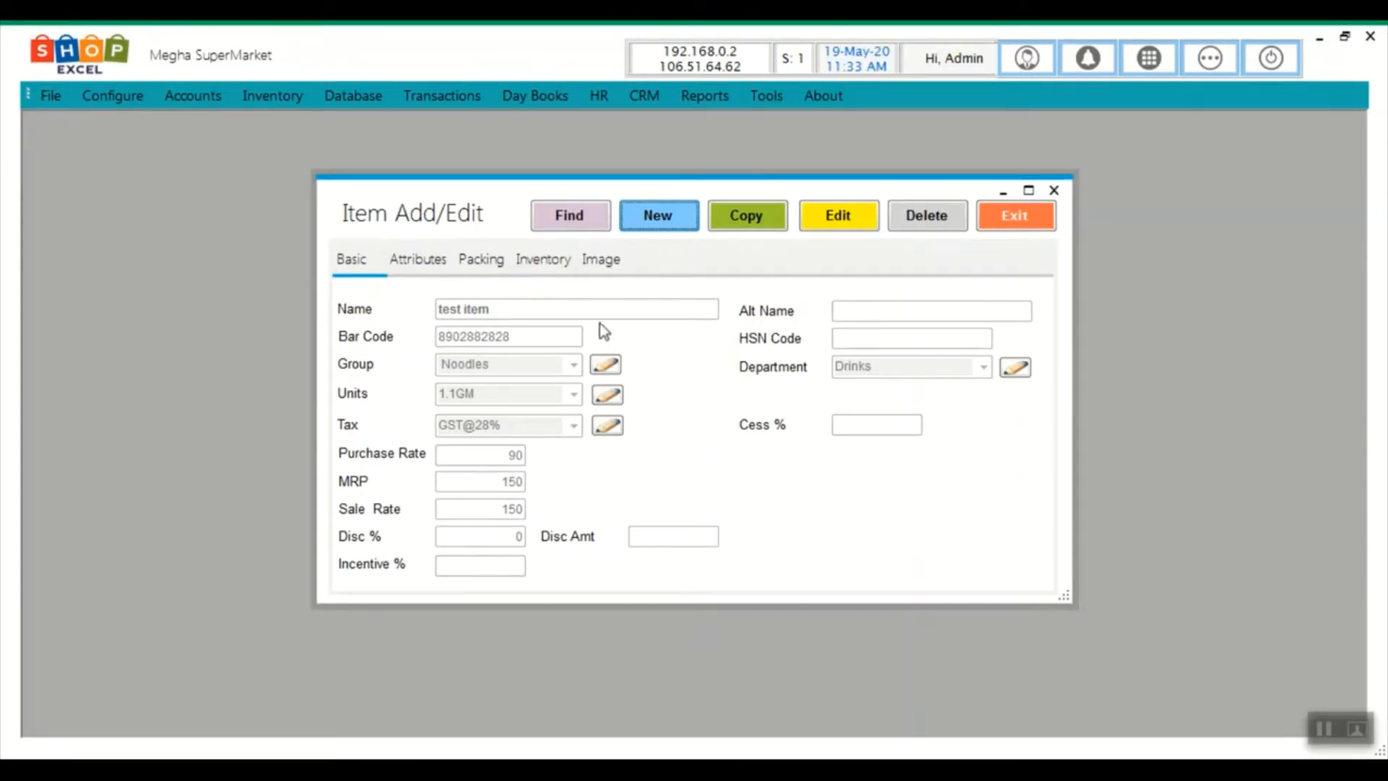
Search for 'item', load test item into the form and make it editable
{"action": "left_click", "coordinate": [578, 222]}
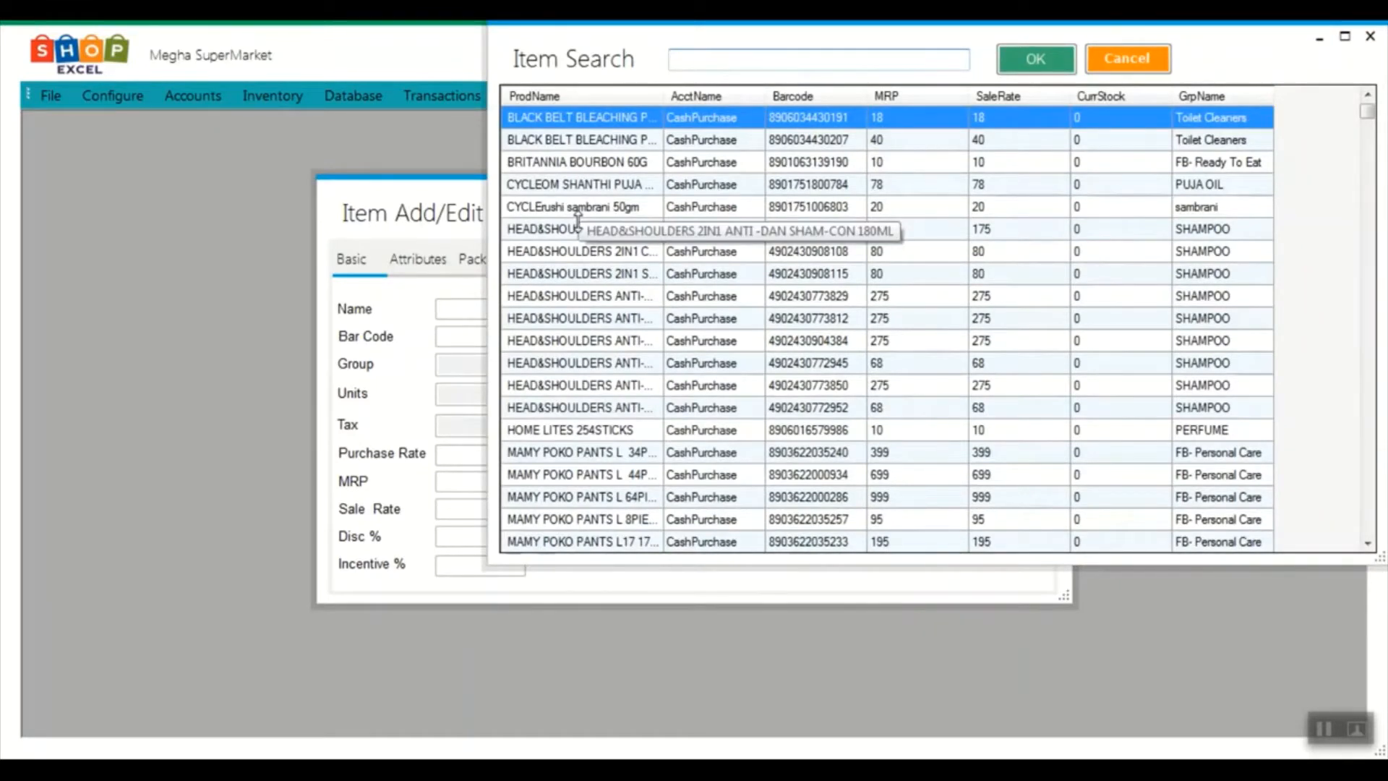
{"action": "type", "text": "item"}
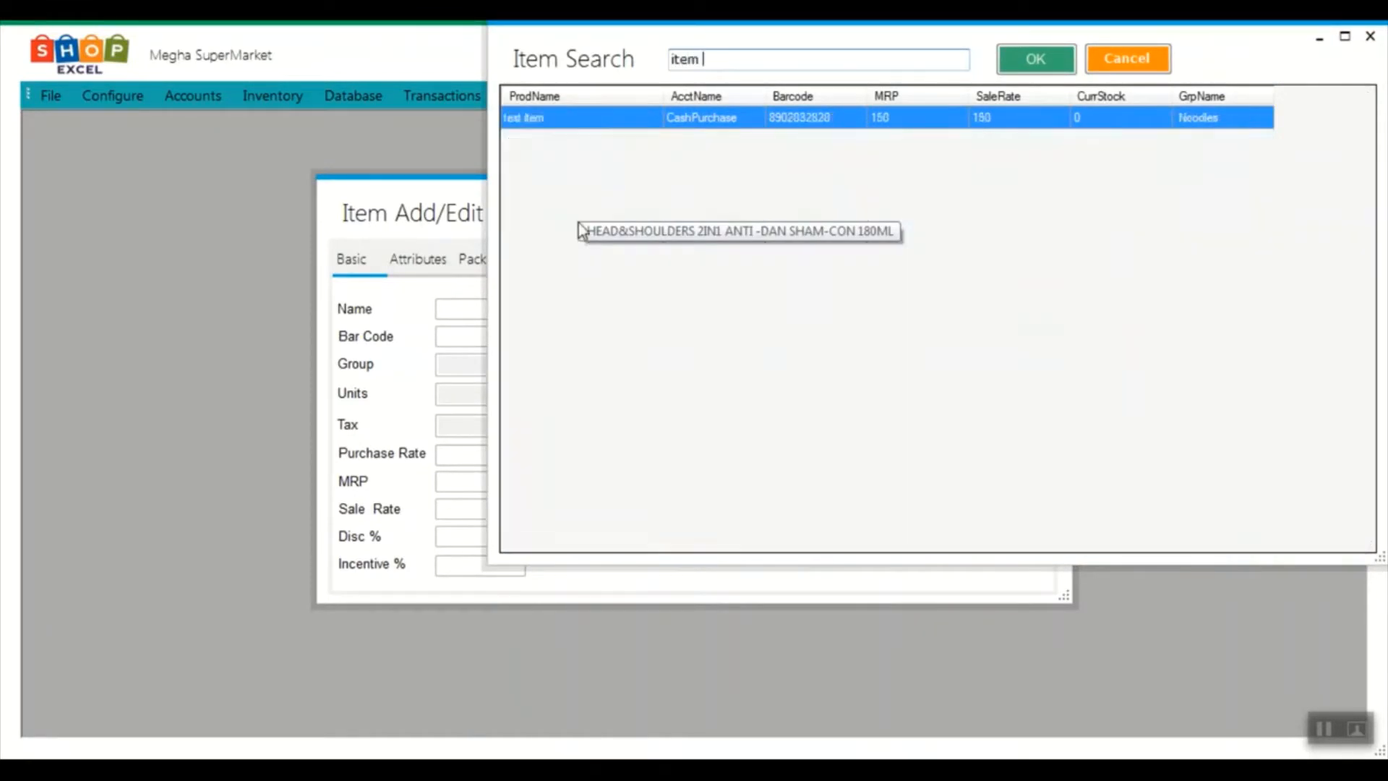
{"action": "key", "text": "BackSpace"}
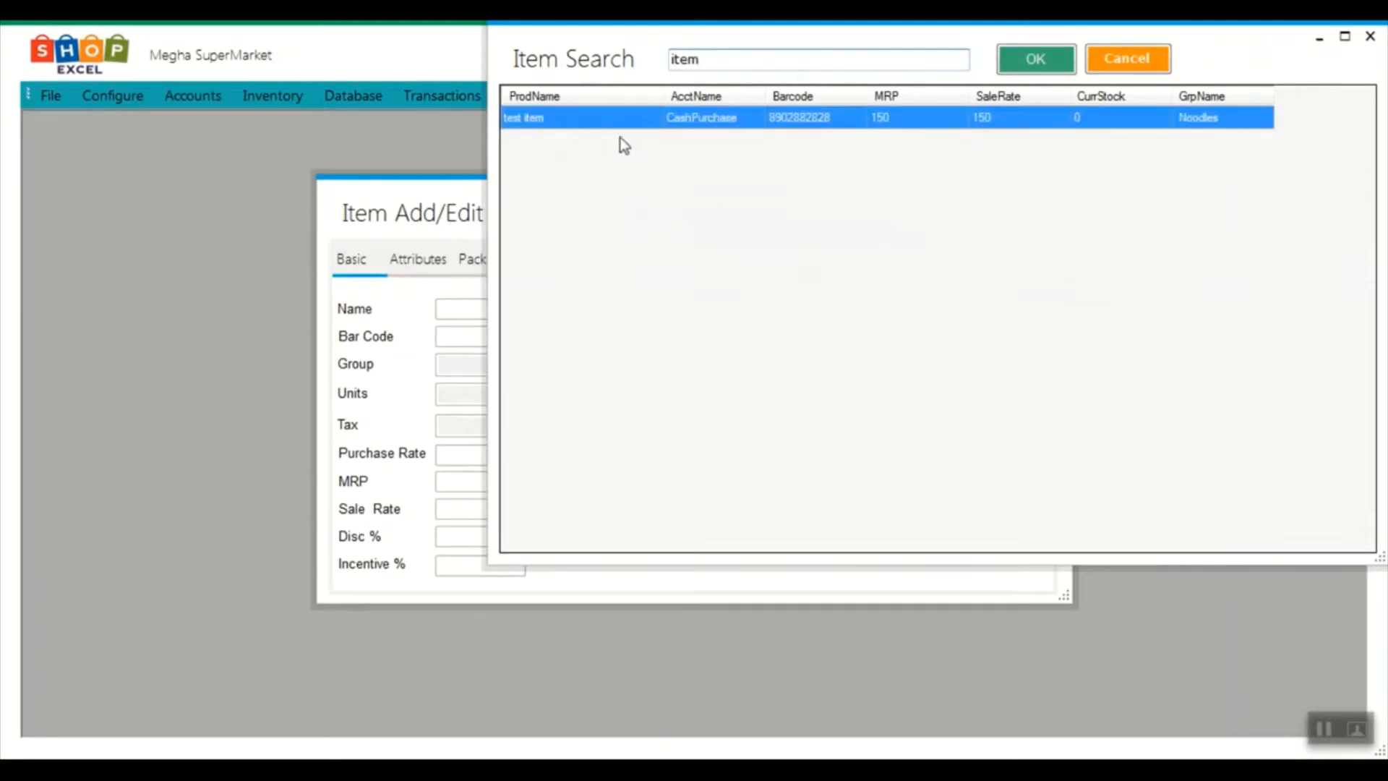
{"action": "double_click", "coordinate": [589, 127]}
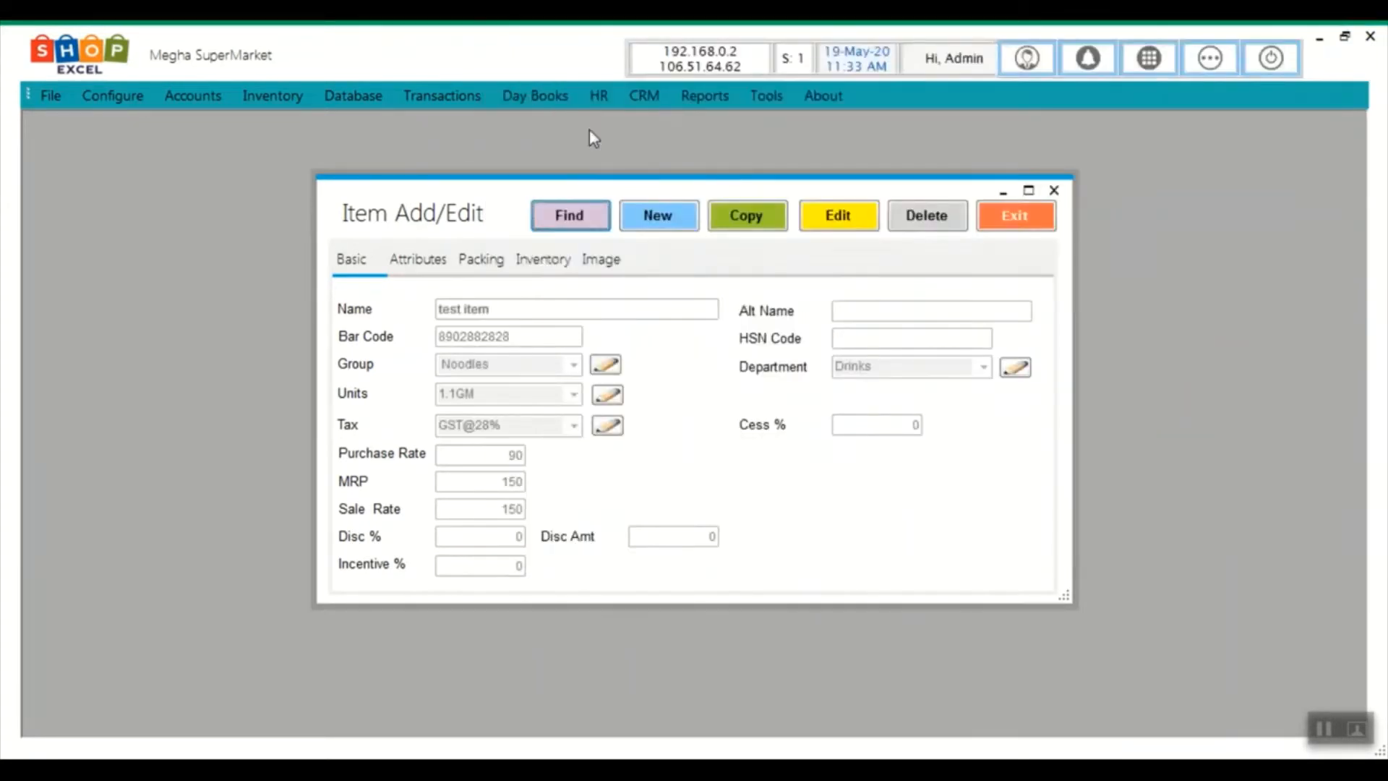
{"action": "left_click", "coordinate": [853, 219]}
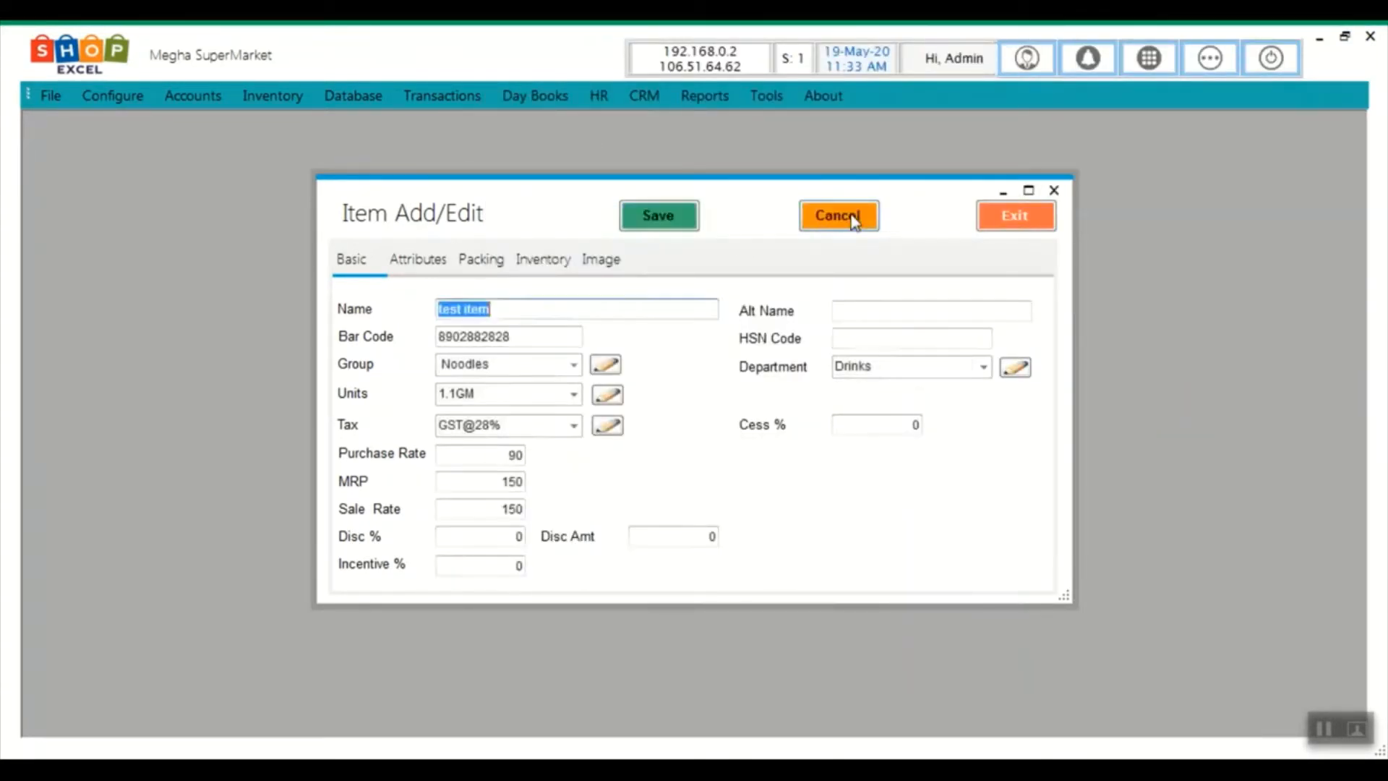
Set test item's tax to GST@28% and save the changes
{"action": "left_click", "coordinate": [573, 427]}
{"action": "left_click", "coordinate": [511, 472]}
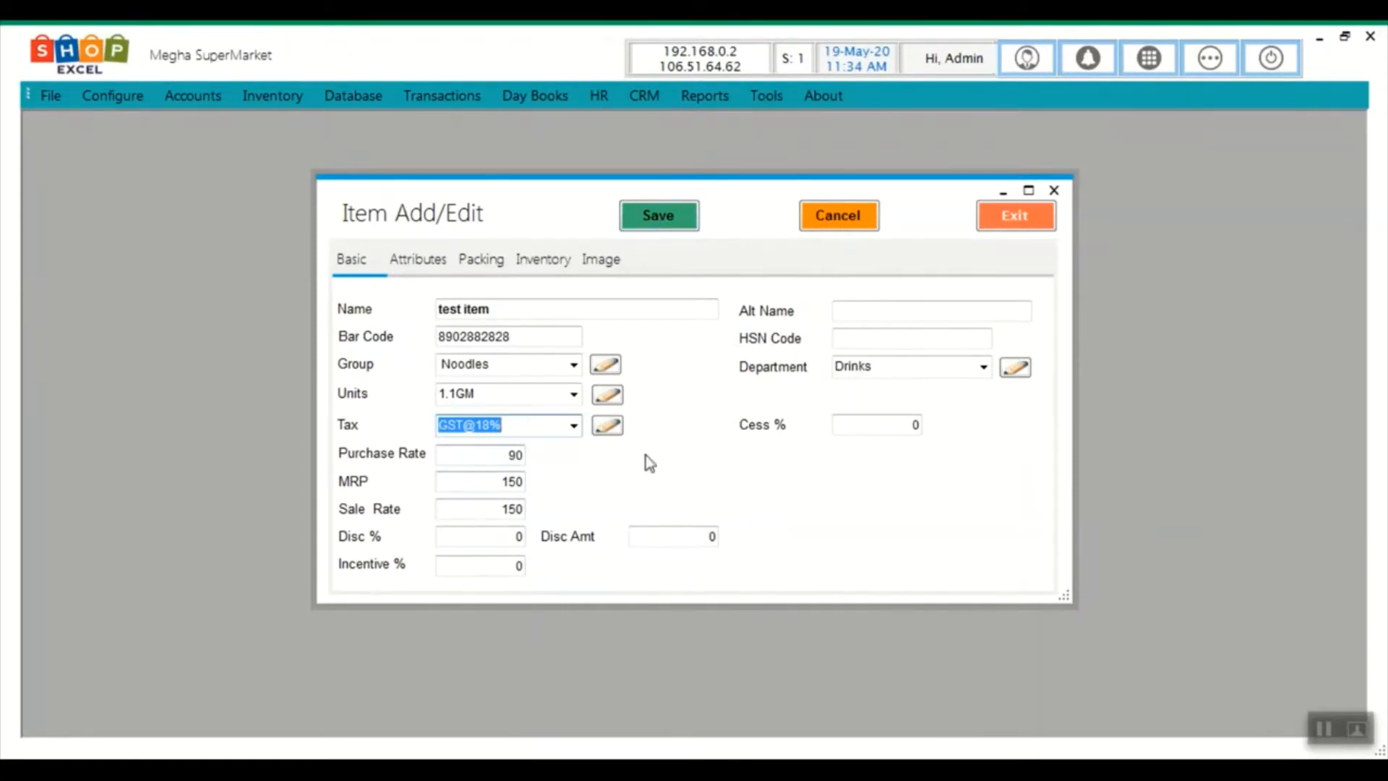
{"action": "left_click", "coordinate": [575, 428]}
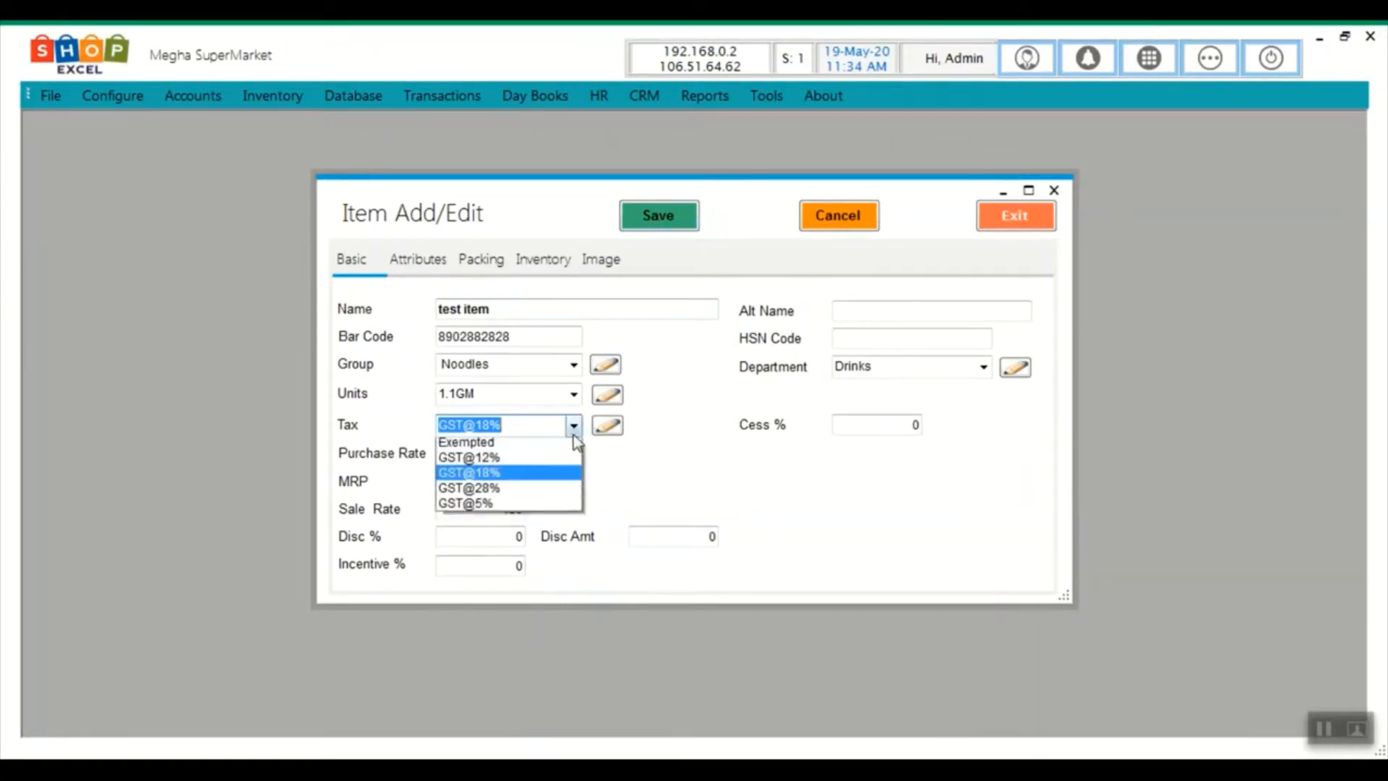
{"action": "left_click", "coordinate": [520, 493]}
{"action": "left_click", "coordinate": [658, 216]}
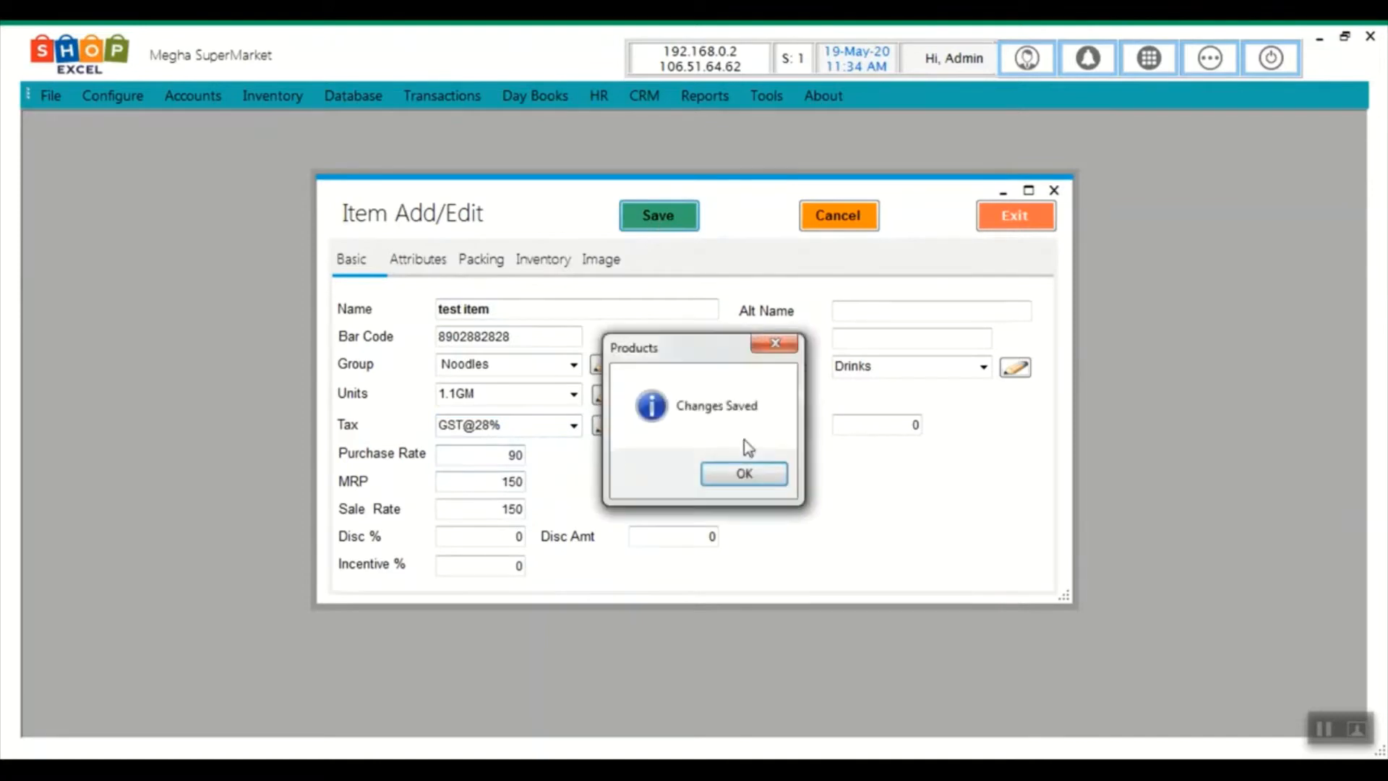
{"action": "left_click", "coordinate": [748, 478]}
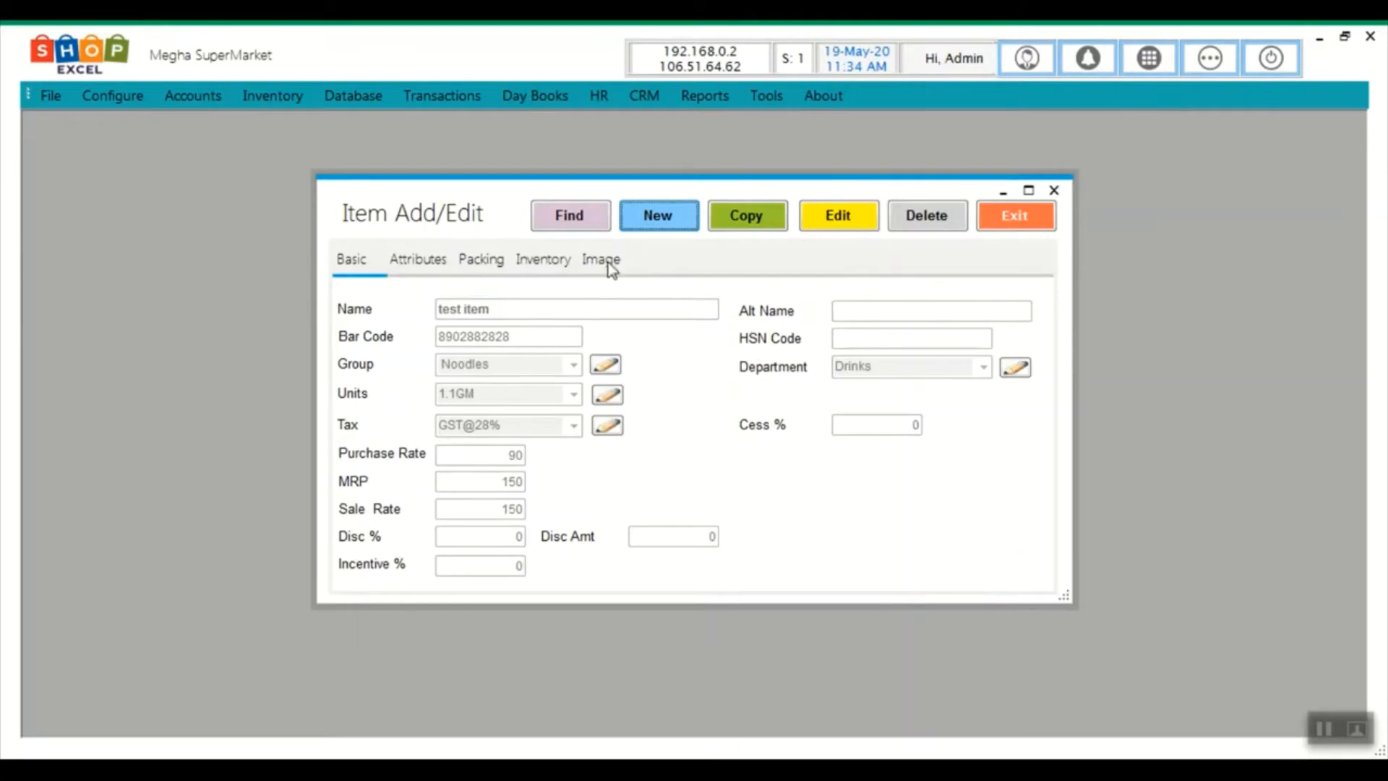
Start a new item copied from the Head & Shoulders 180ML shampoo
{"action": "left_click", "coordinate": [570, 215]}
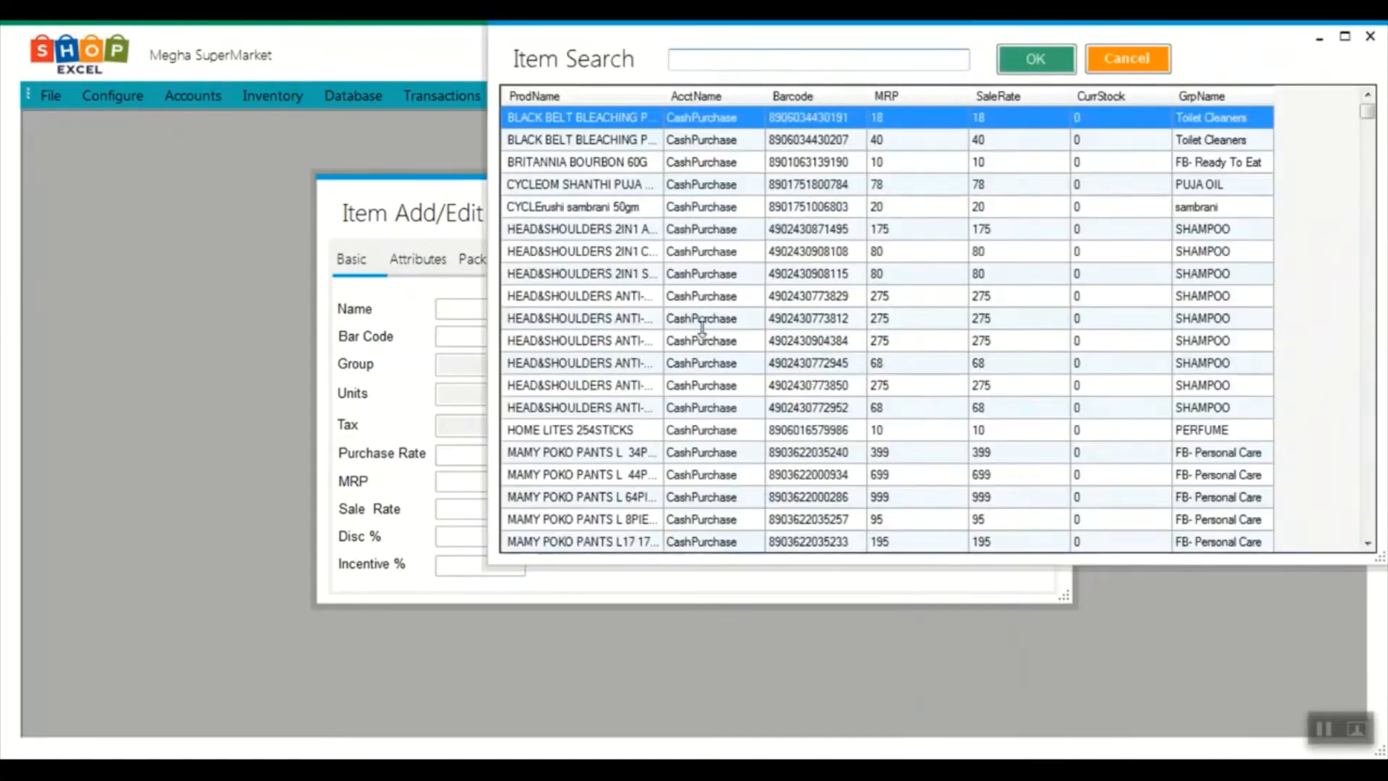
{"action": "double_click", "coordinate": [609, 228]}
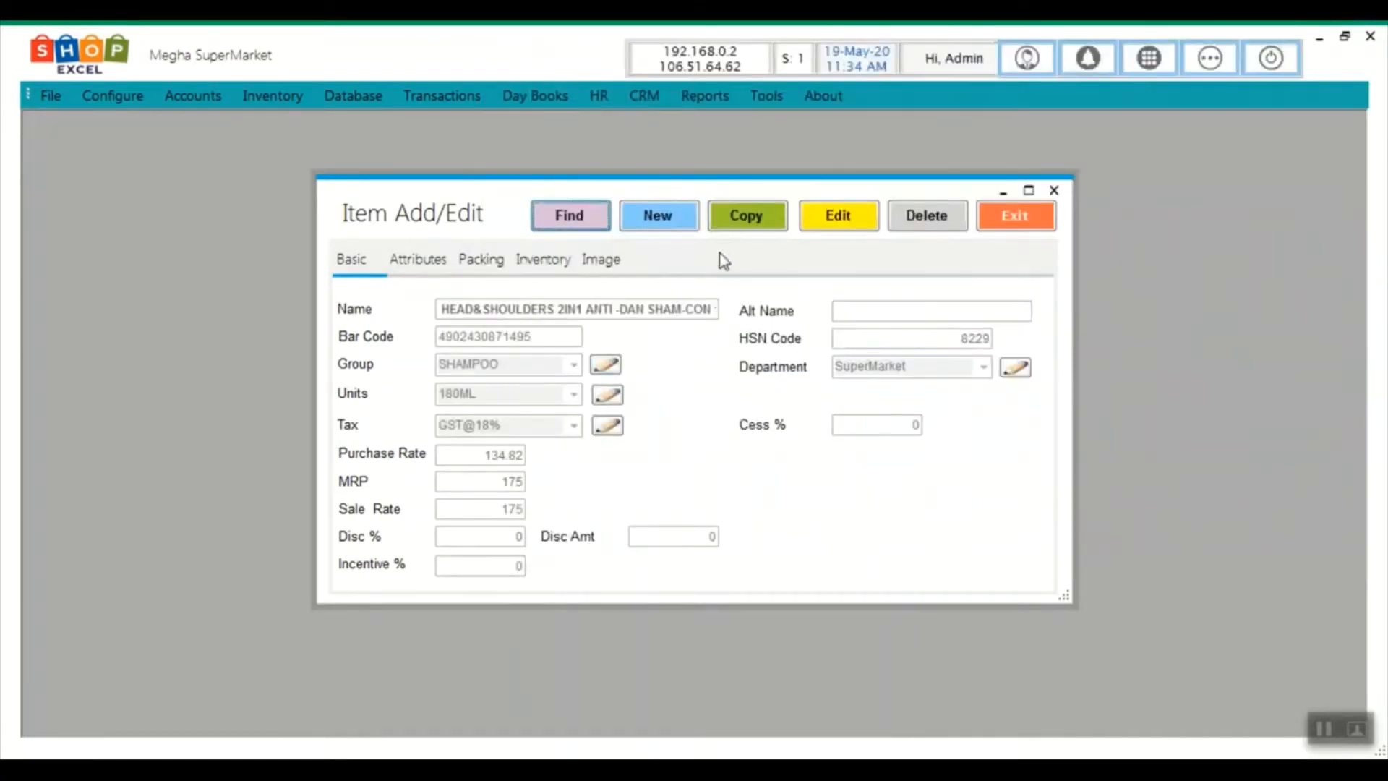
{"action": "left_click", "coordinate": [751, 226]}
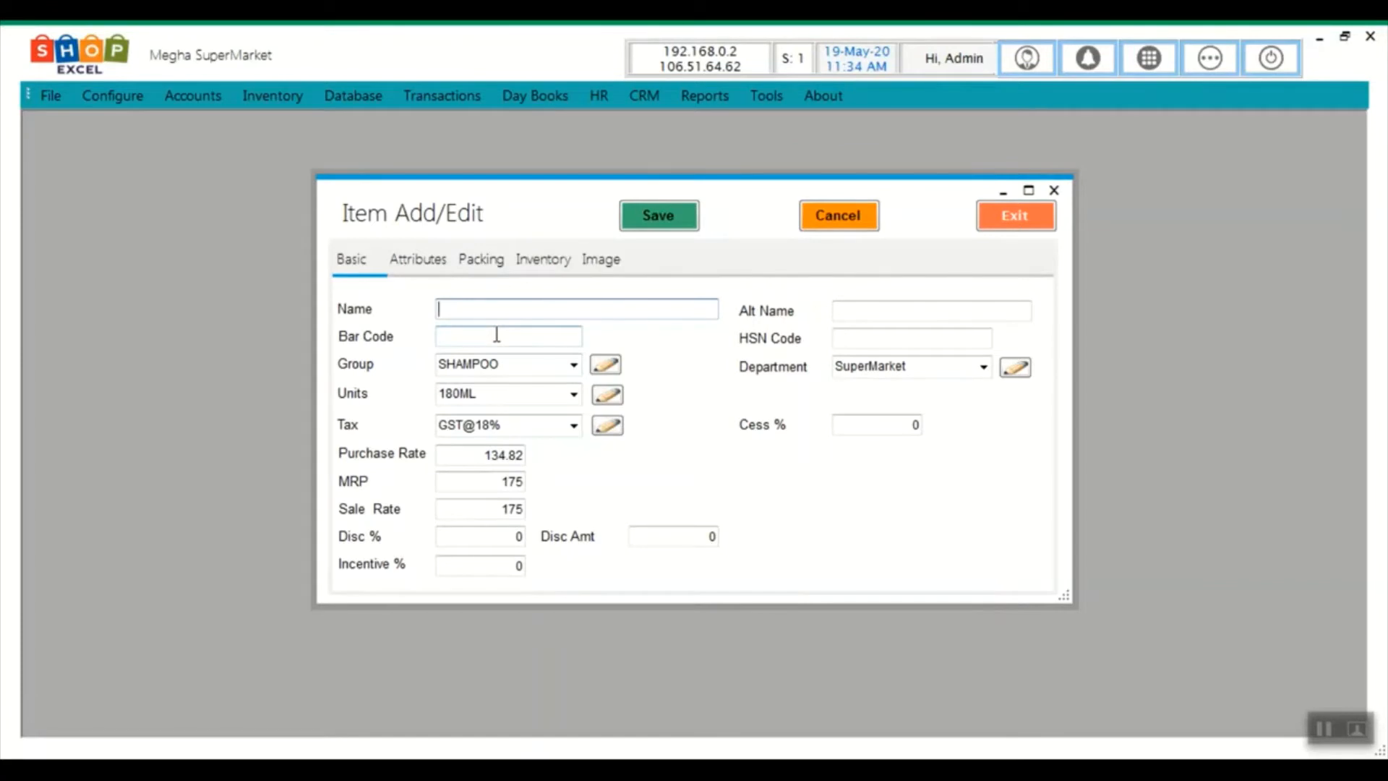
Name the new shampoo item 'item a' with barcode 01480000 and save it
{"action": "type", "text": "item a"}
{"action": "key", "text": "Tab"}
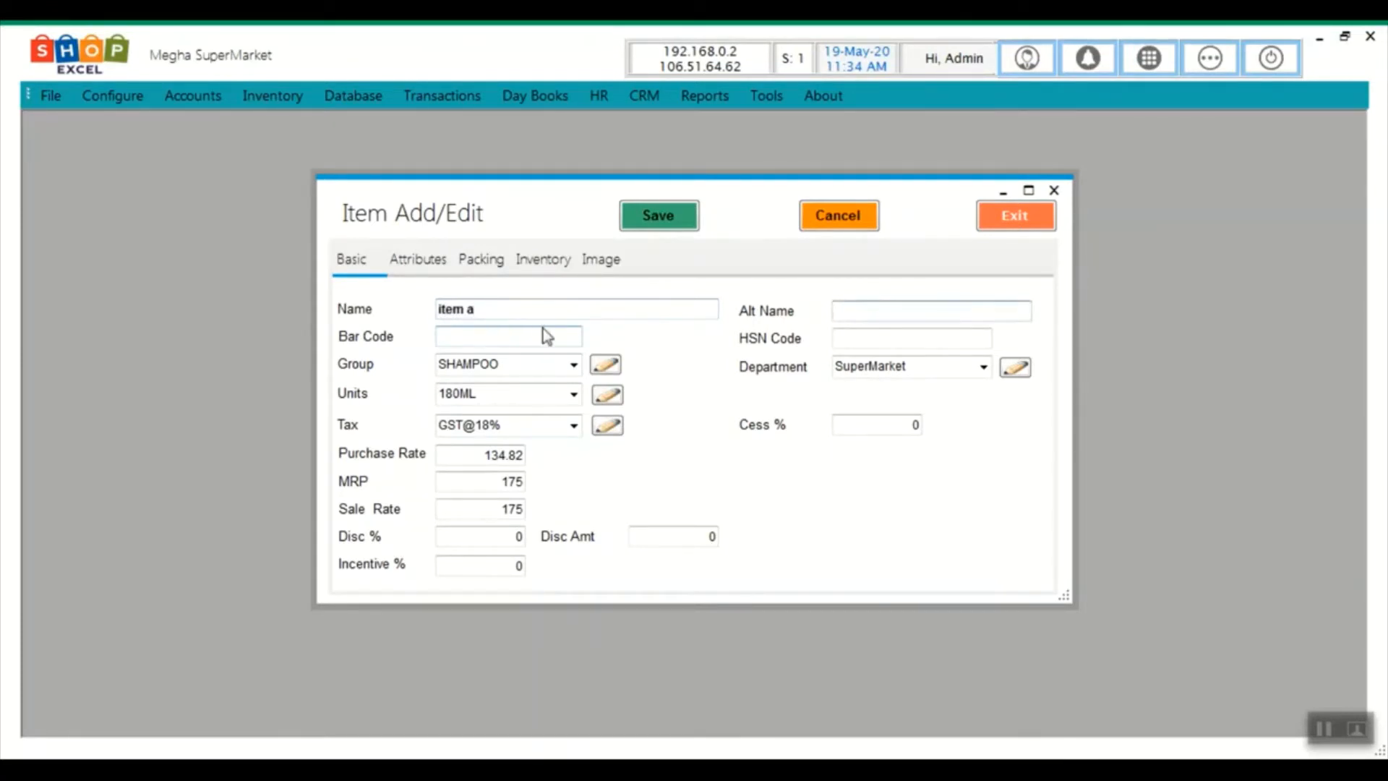
{"action": "left_click", "coordinate": [460, 337]}
{"action": "left_click", "coordinate": [641, 228]}
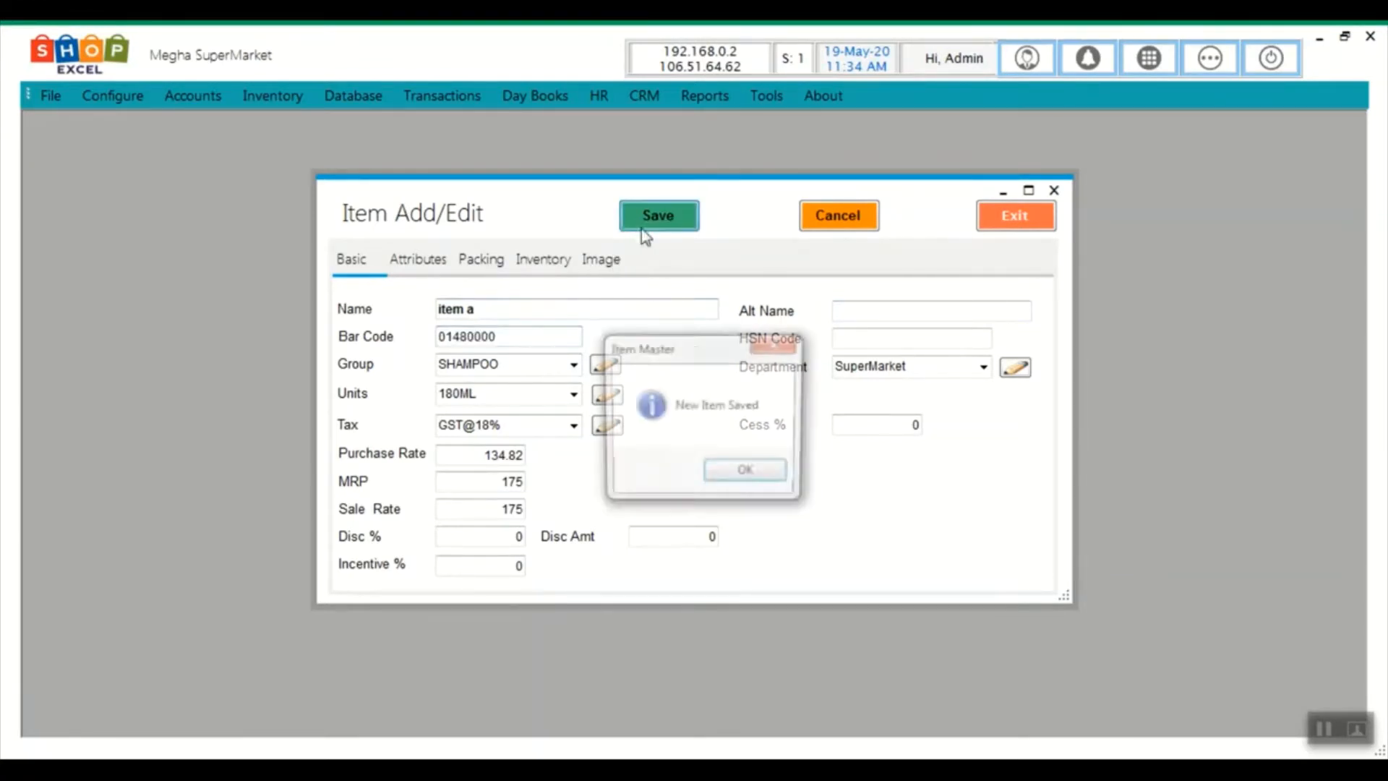
{"action": "left_click", "coordinate": [757, 478]}
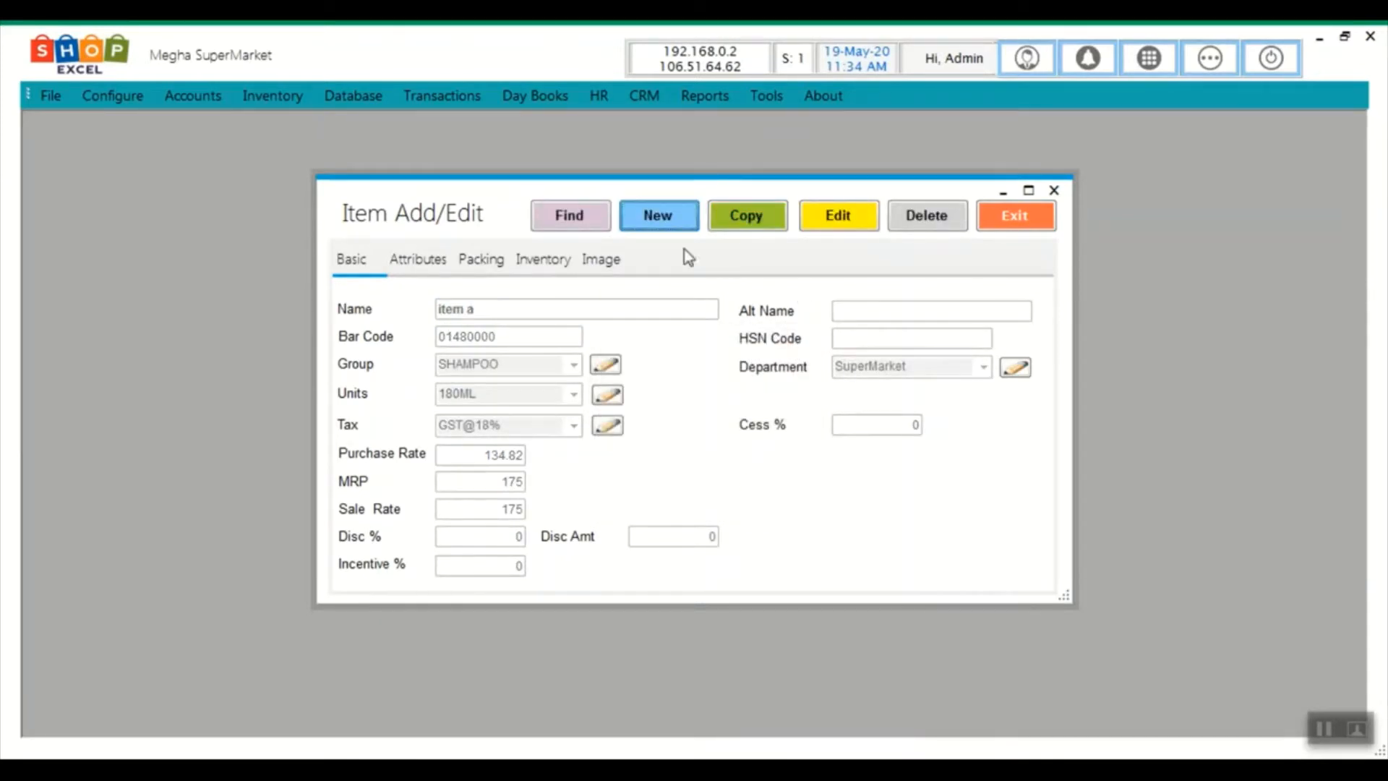
Re-save item a through Edit, then close the Item Add/Edit form
{"action": "left_click", "coordinate": [838, 224]}
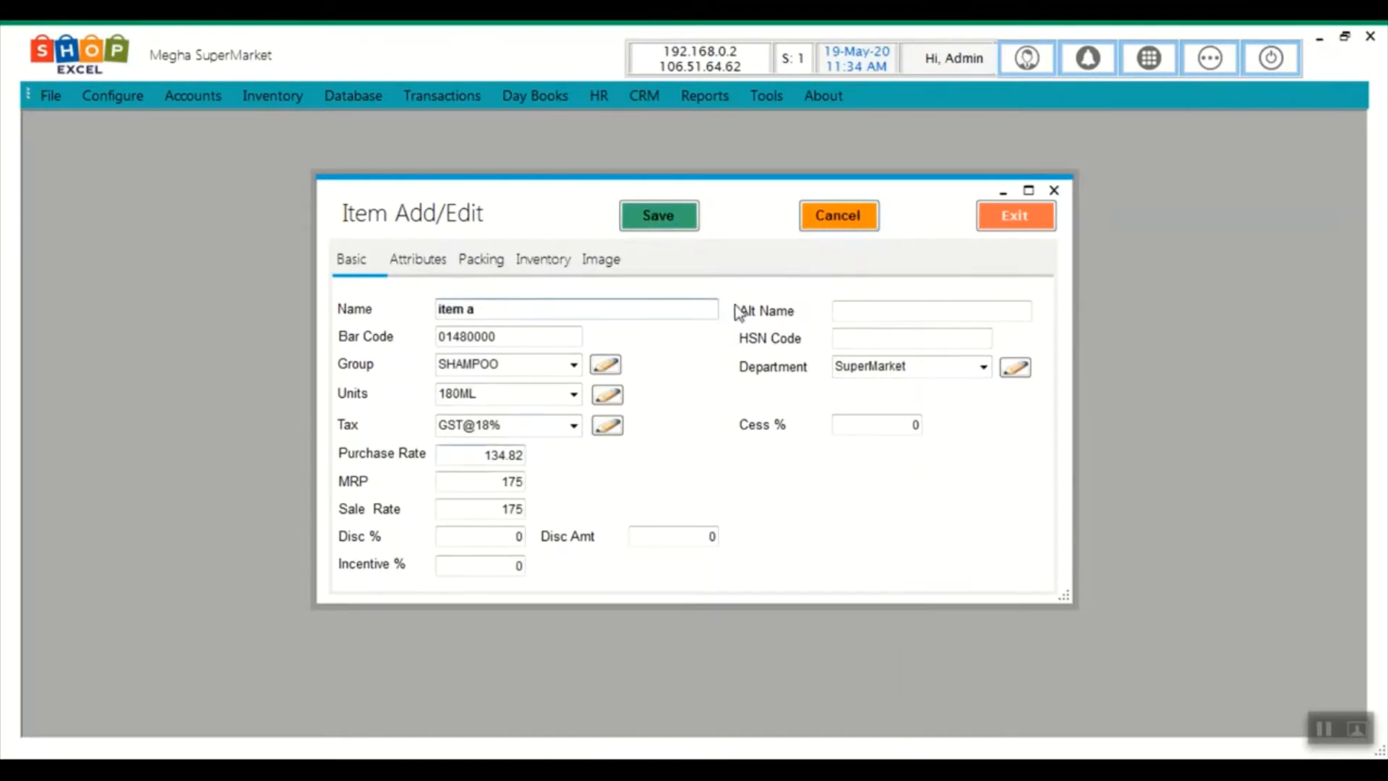
{"action": "left_click", "coordinate": [659, 215]}
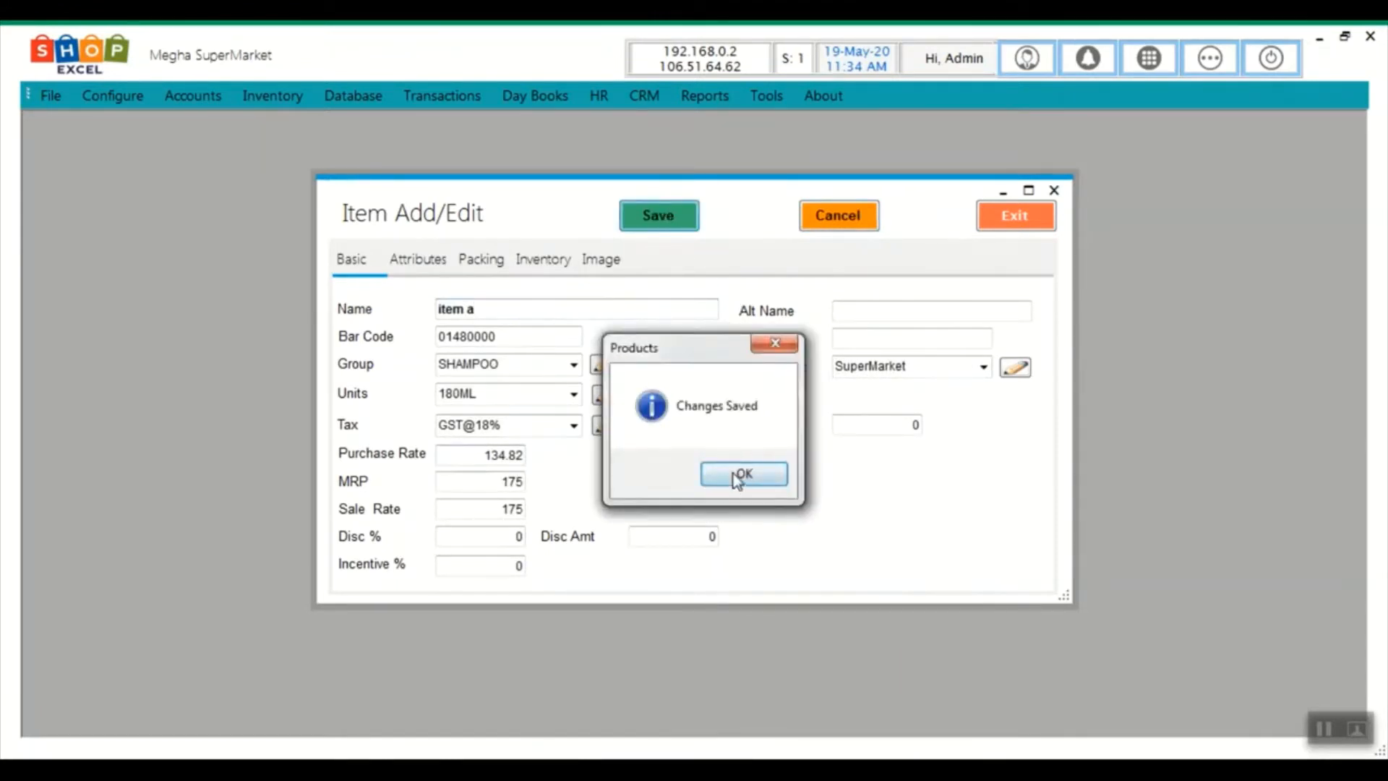
{"action": "left_click", "coordinate": [739, 471]}
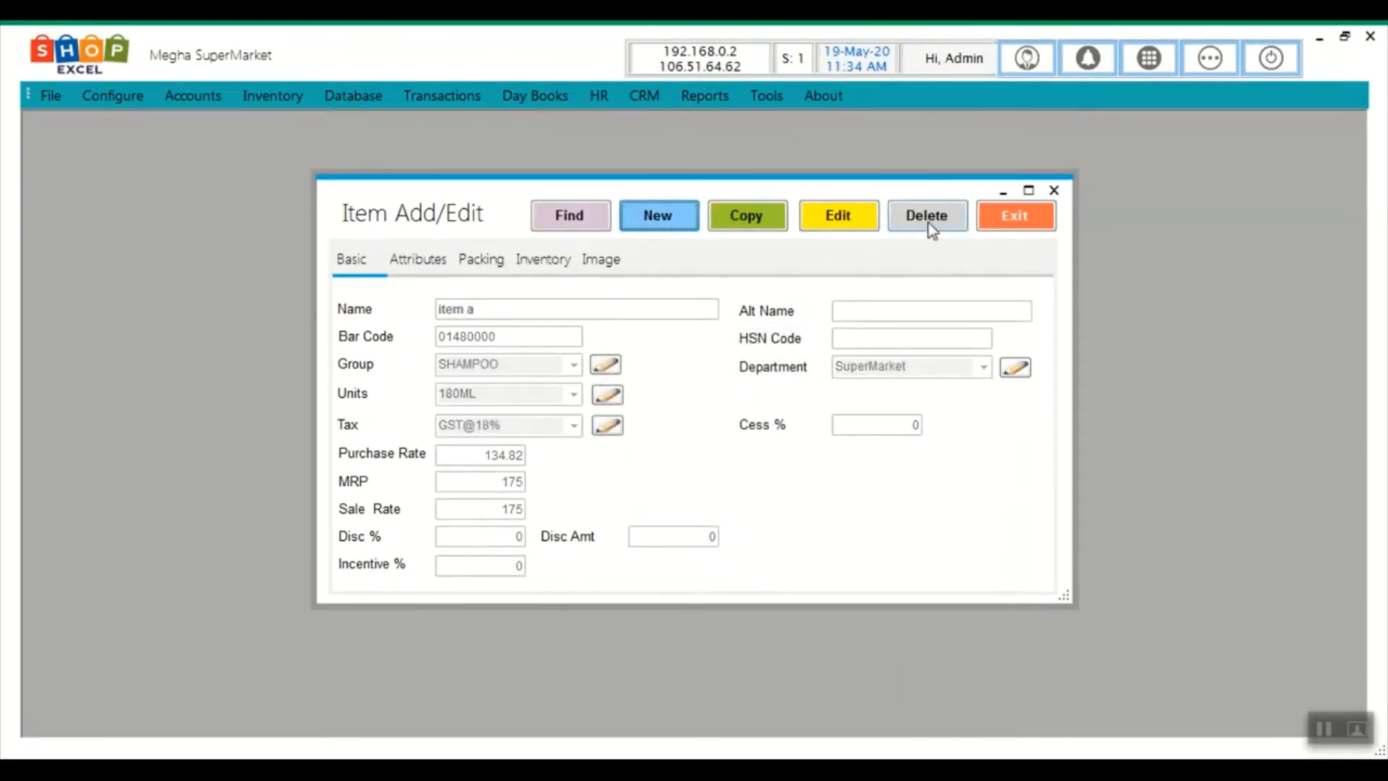
{"action": "left_click", "coordinate": [1008, 227]}
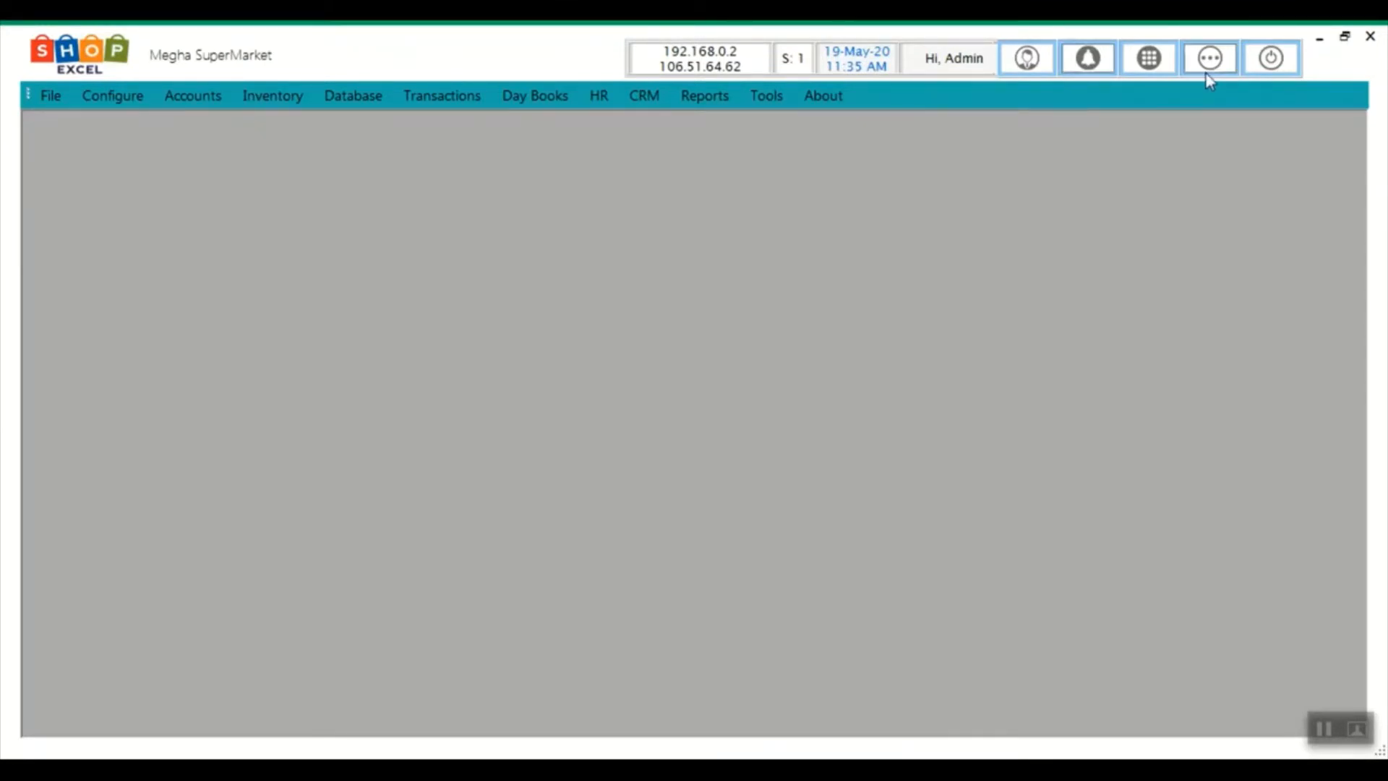
Start a new purchase invoice and open the form for a new supplier account
{"action": "left_click", "coordinate": [1207, 70]}
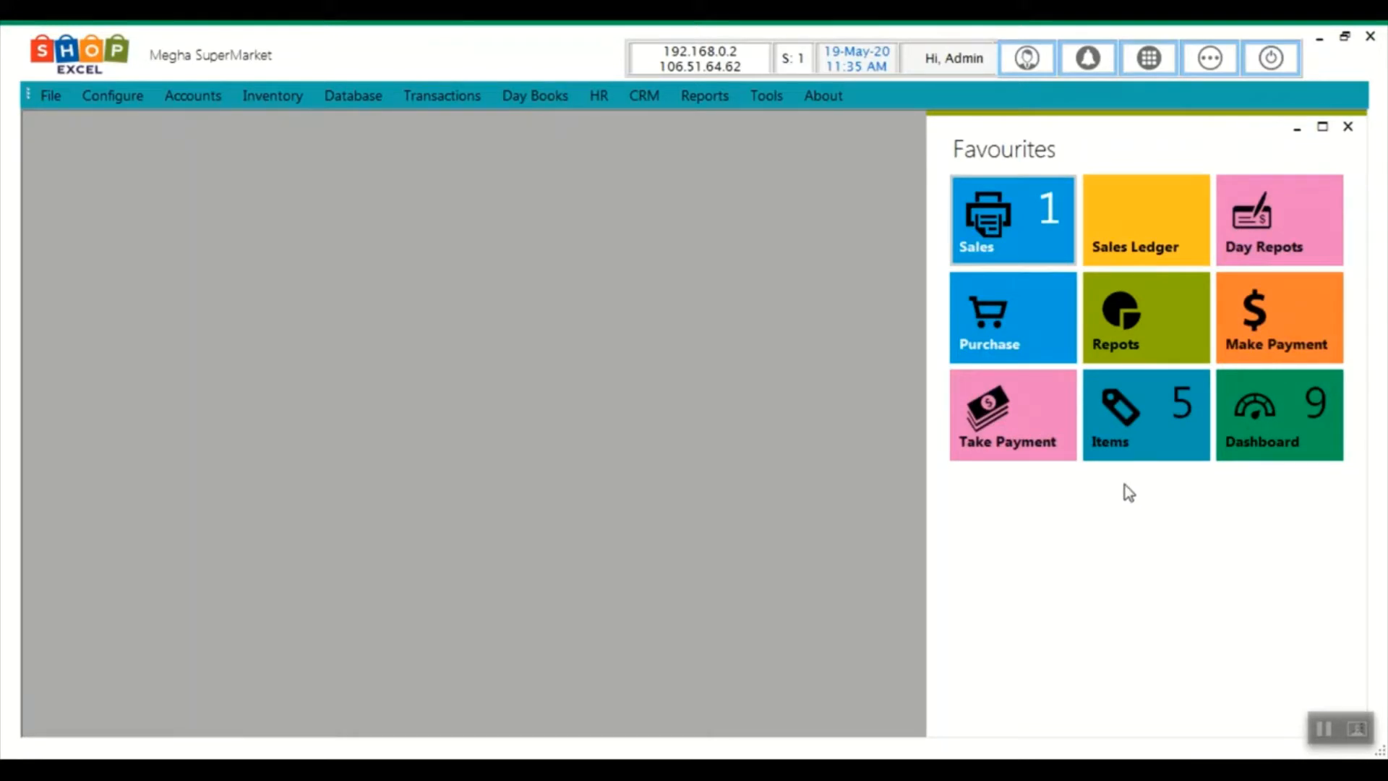
{"action": "left_click", "coordinate": [1000, 323]}
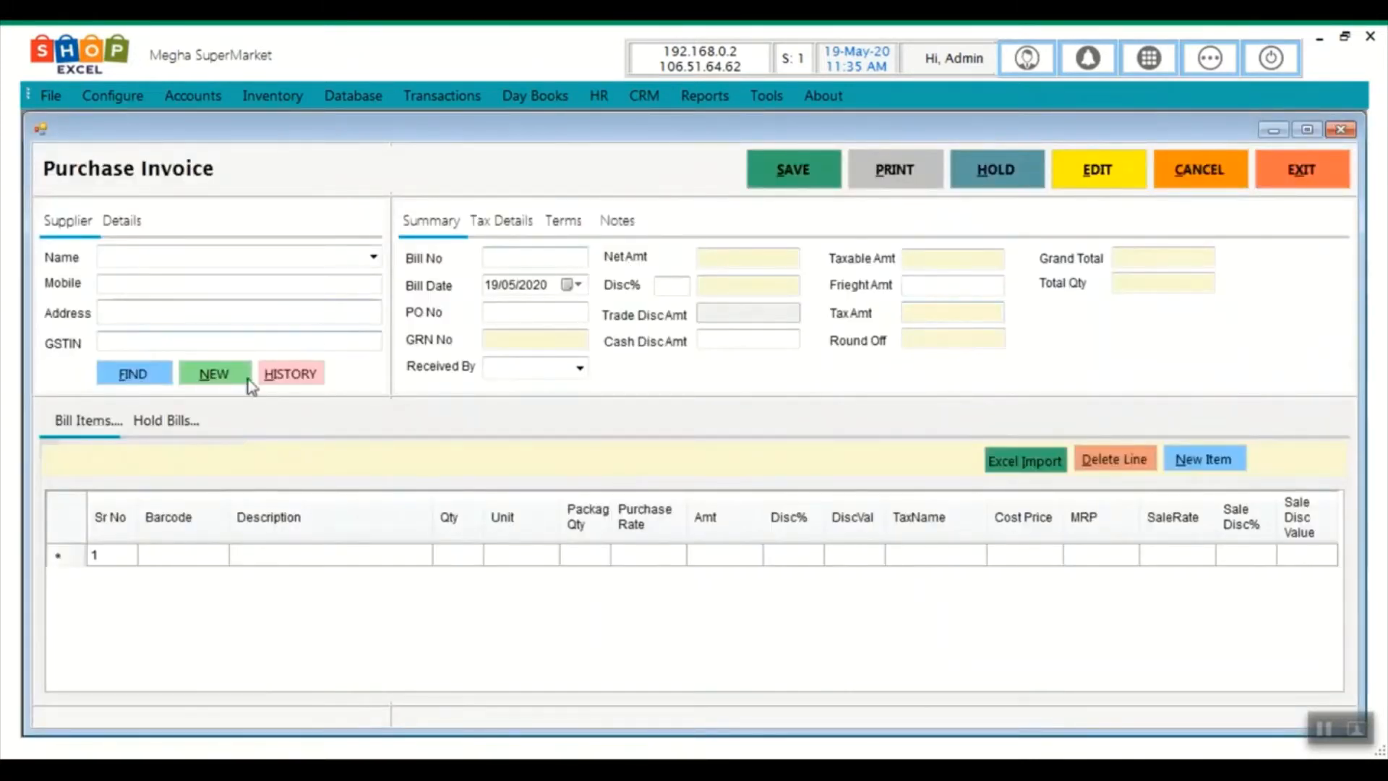
{"action": "left_click", "coordinate": [221, 384]}
{"action": "left_click", "coordinate": [229, 382]}
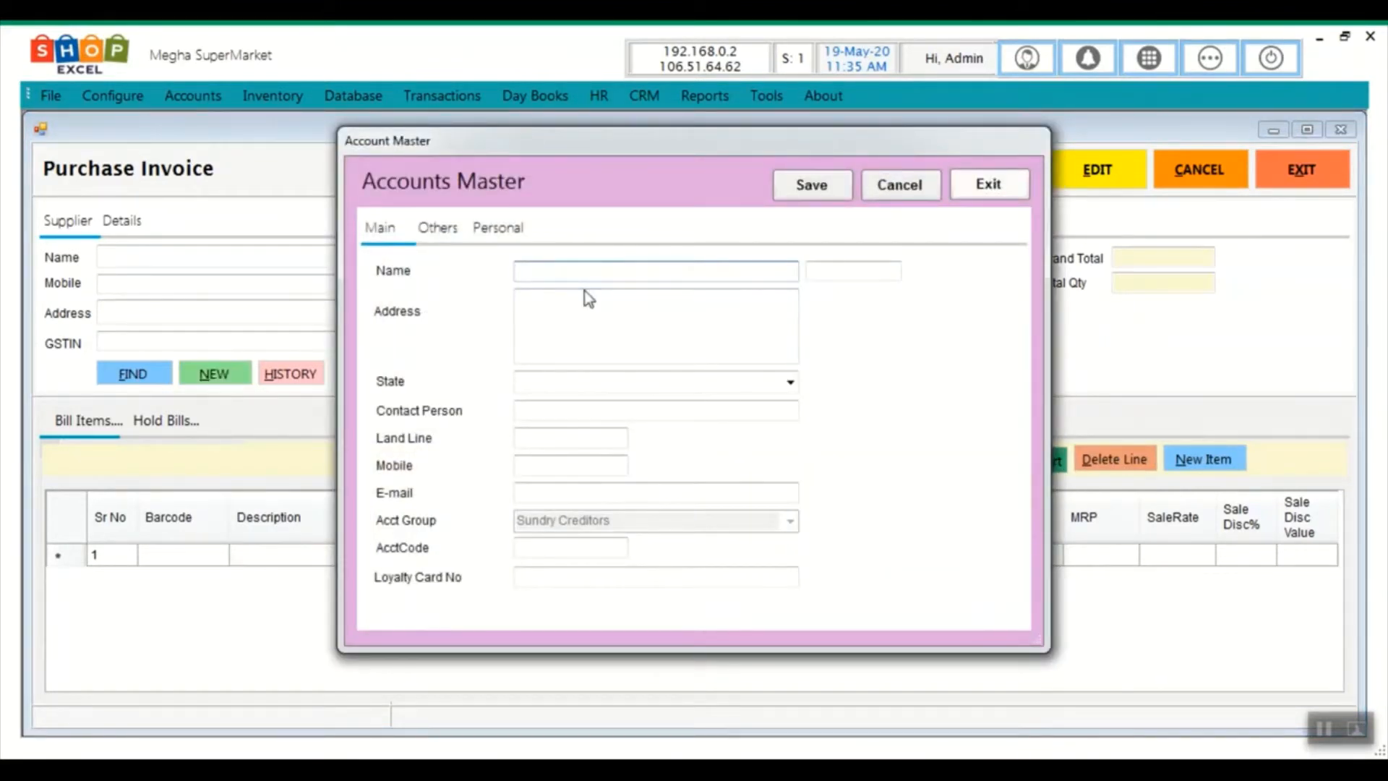
Enter supplier name 'test supplier', address bsk, state Karnataka and the supplier's mobile number
{"action": "type", "text": "test"}
{"action": "key", "text": "BackSpace"}
{"action": "key", "text": "BackSpace"}
{"action": "type", "text": "st supplier"}
{"action": "left_click", "coordinate": [585, 291]}
{"action": "type", "text": "bsk"}
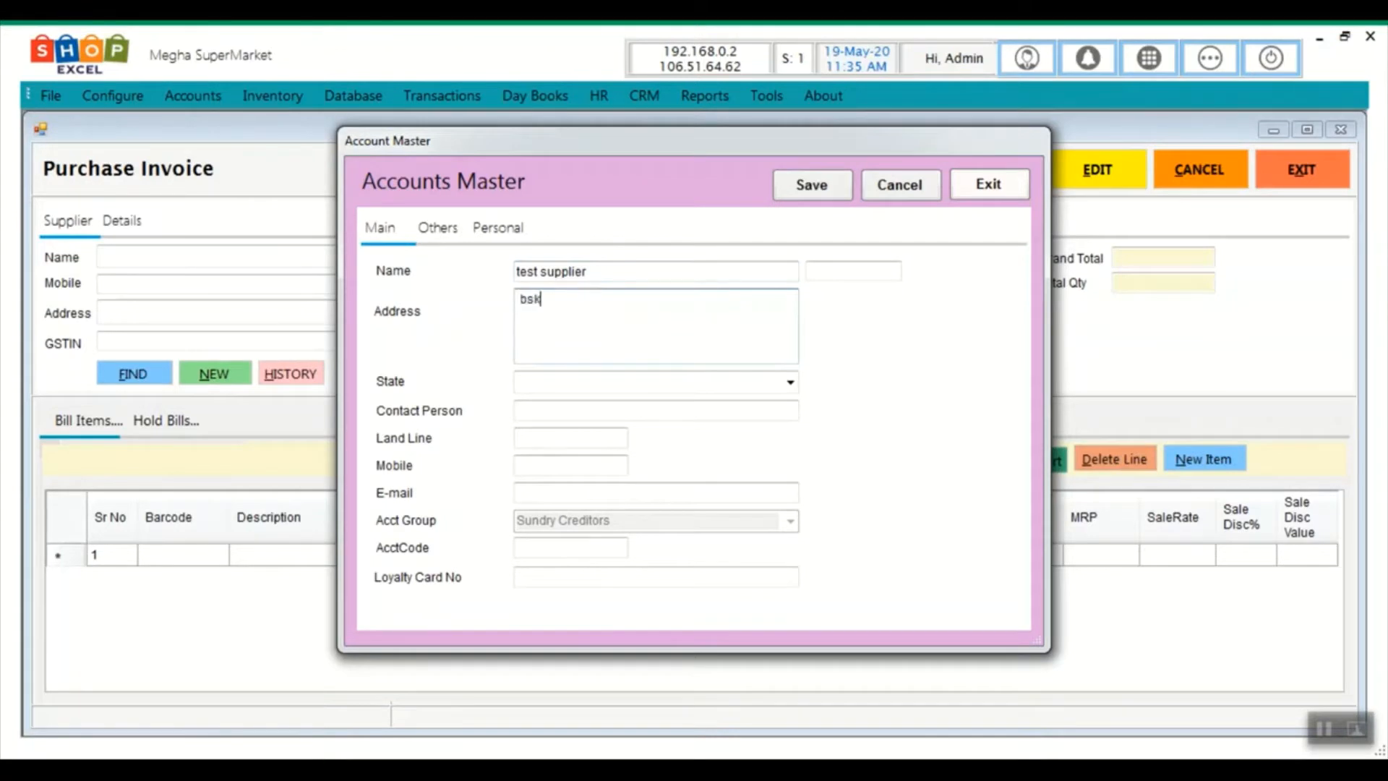
{"action": "key", "text": "Tab"}
{"action": "type", "text": "k"}
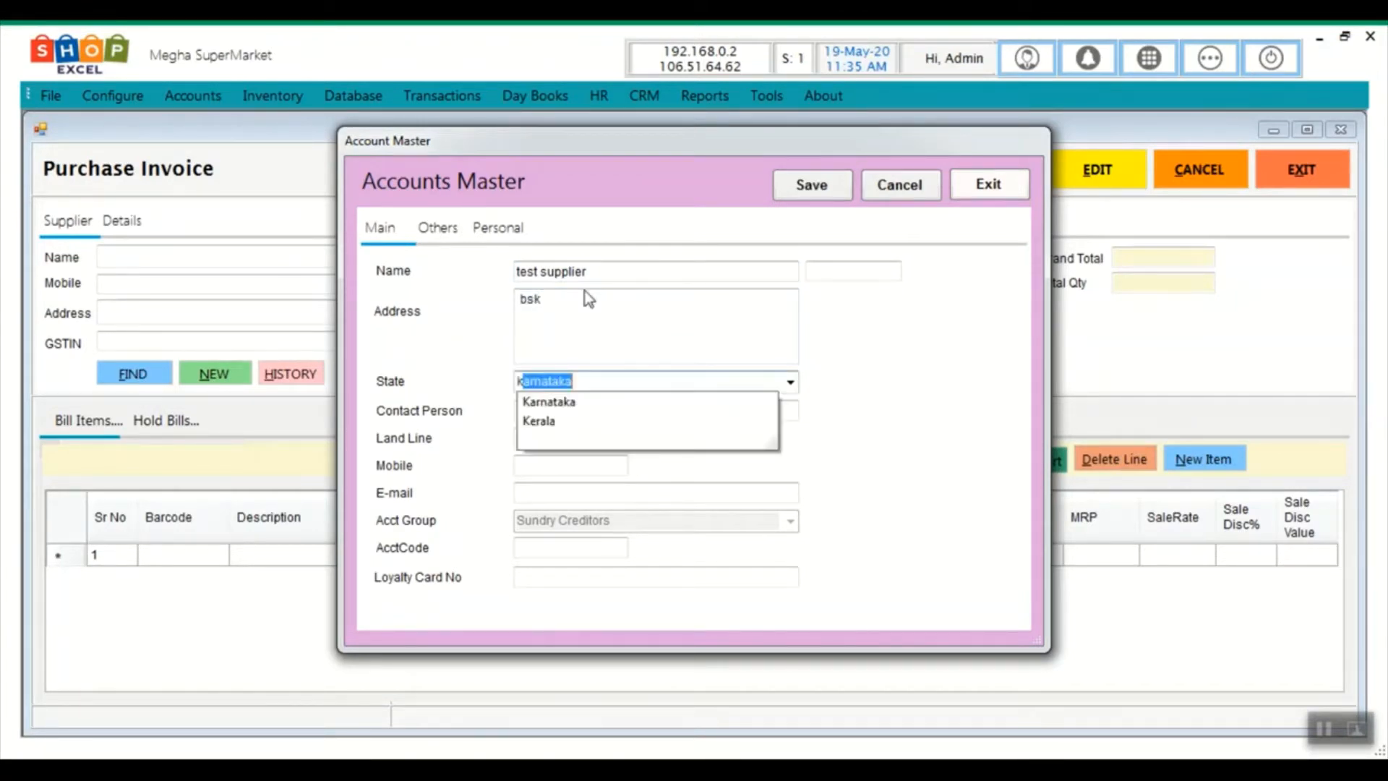
{"action": "key", "text": "Tab"}
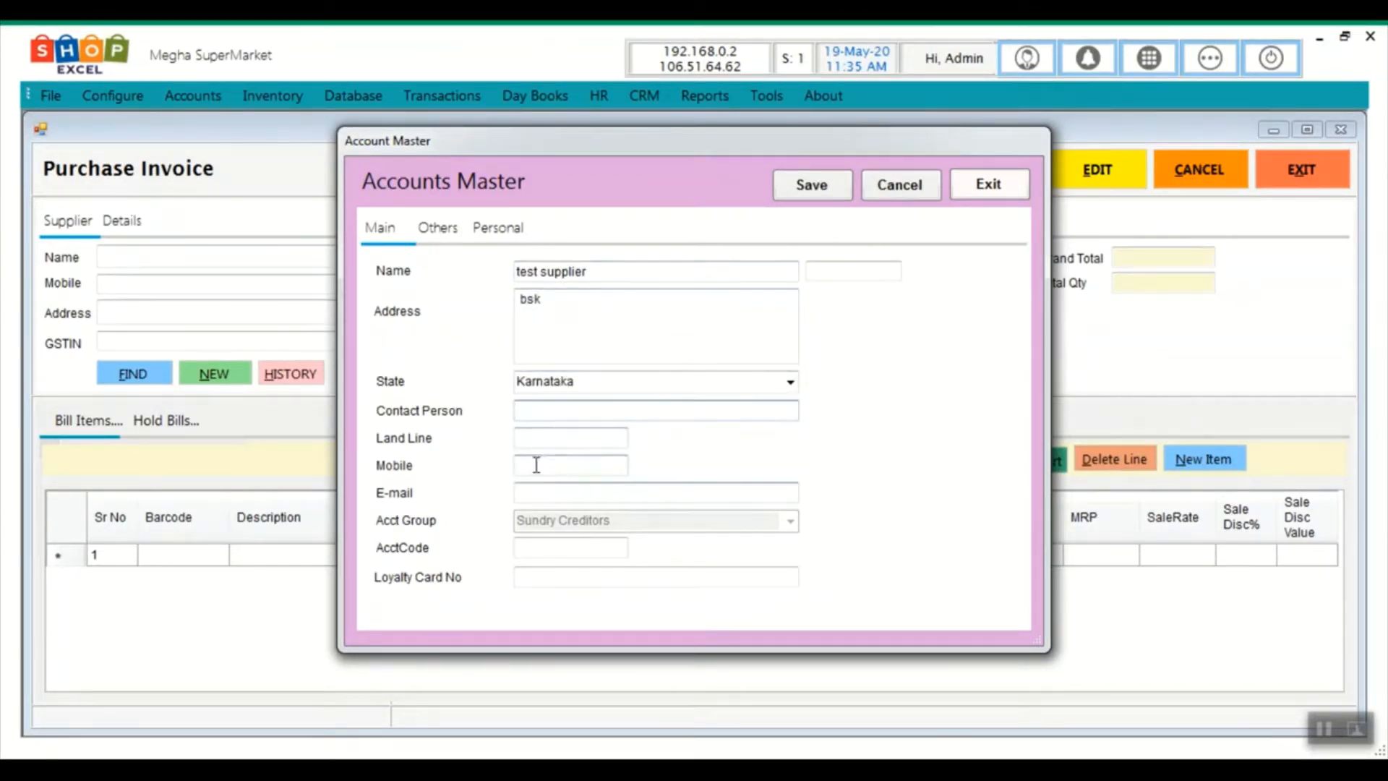
{"action": "left_click", "coordinate": [535, 463]}
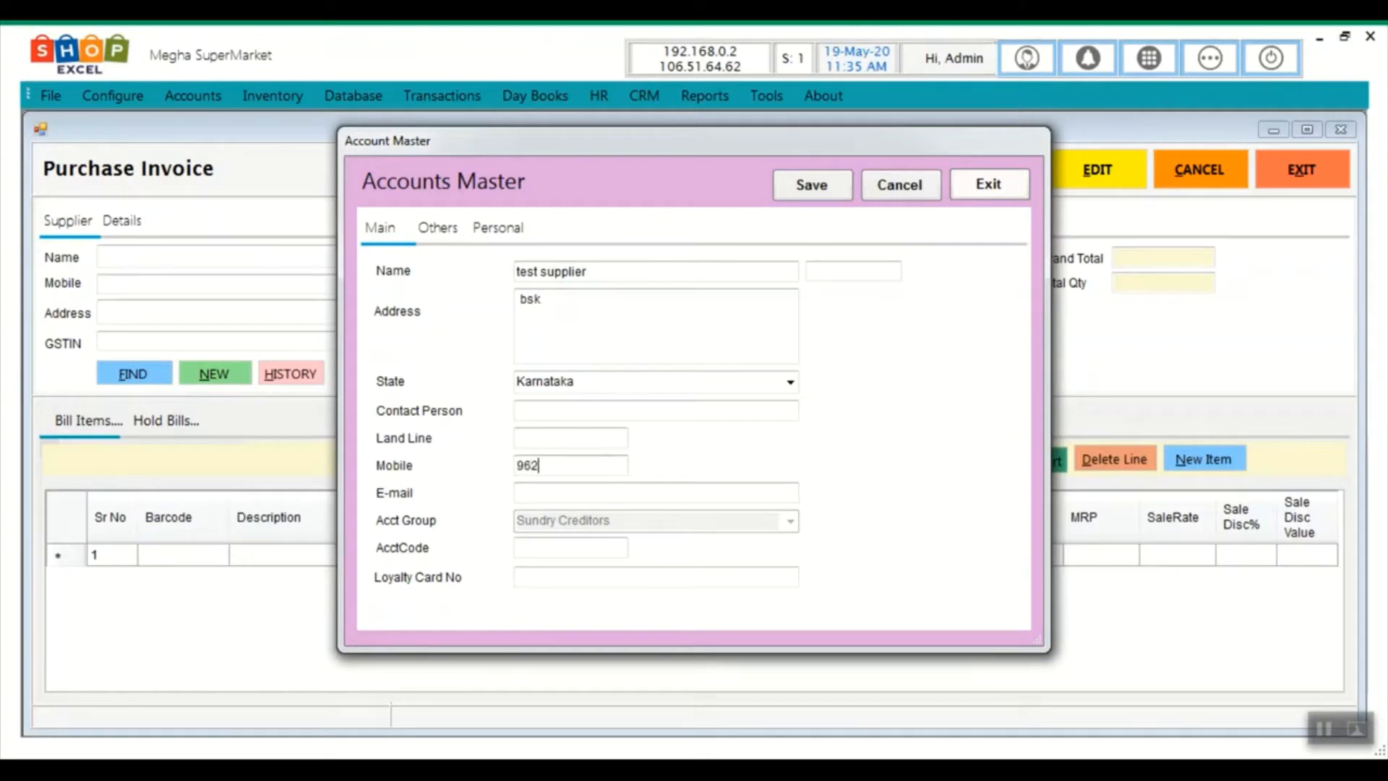
Fill in the supplier's GST number, save the account and close Accounts Master
{"action": "left_click", "coordinate": [436, 227]}
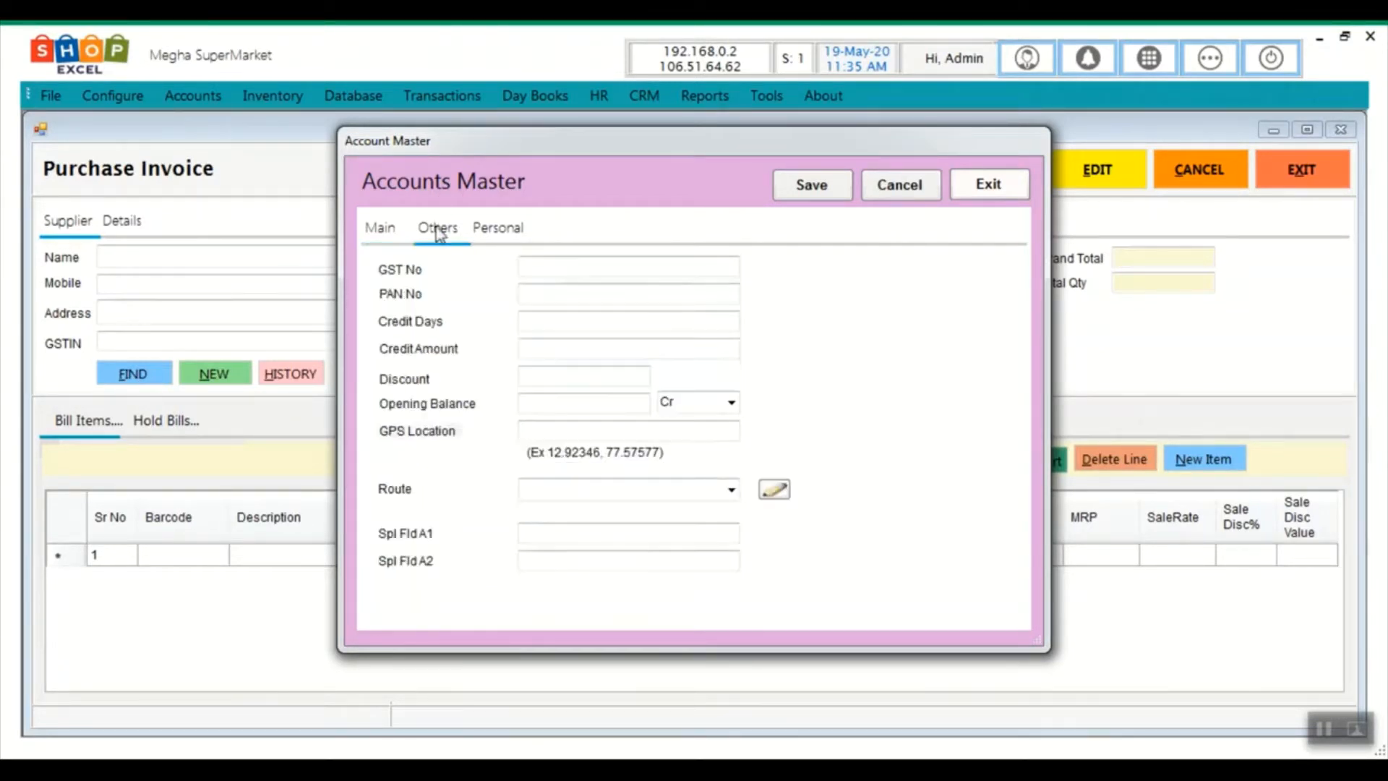
{"action": "left_click", "coordinate": [543, 266]}
{"action": "type", "text": "hdsoqhchodw"}
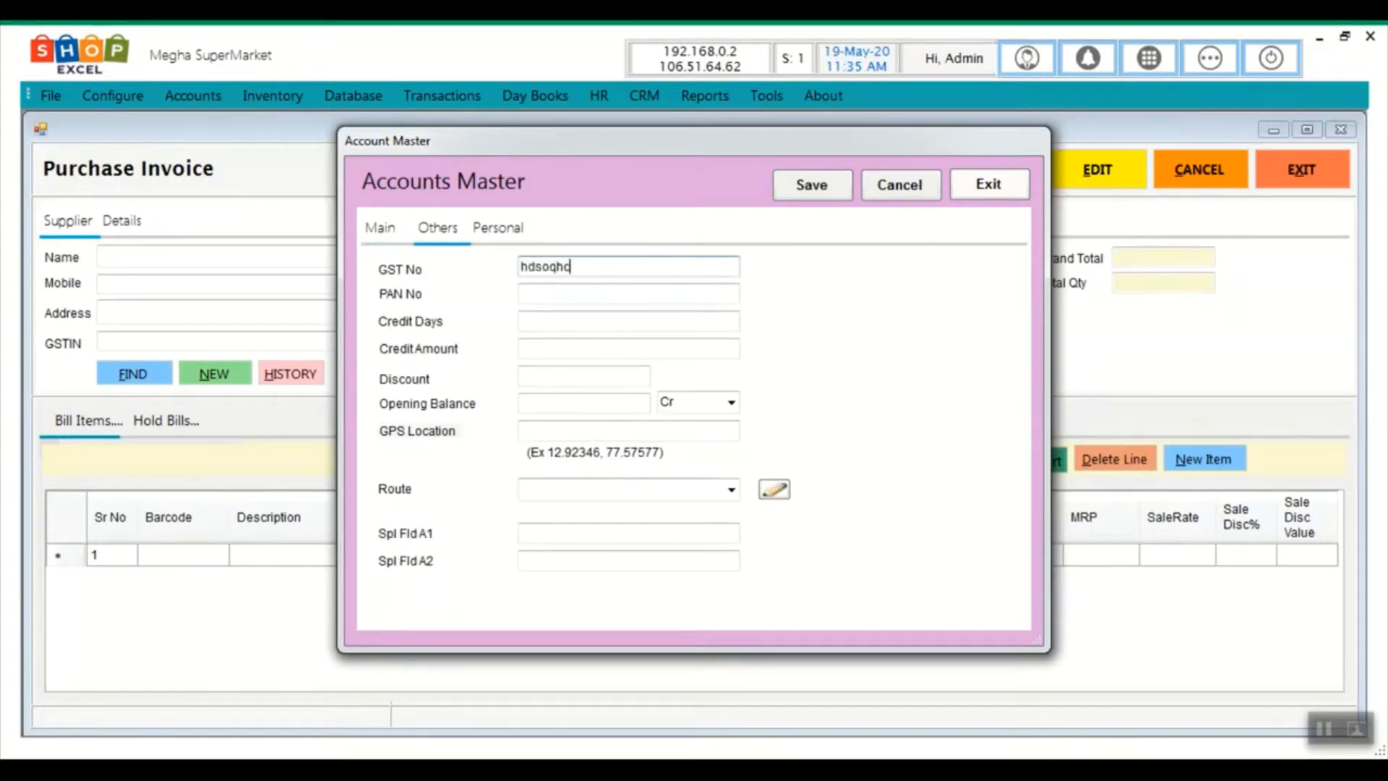
{"action": "left_click", "coordinate": [802, 189]}
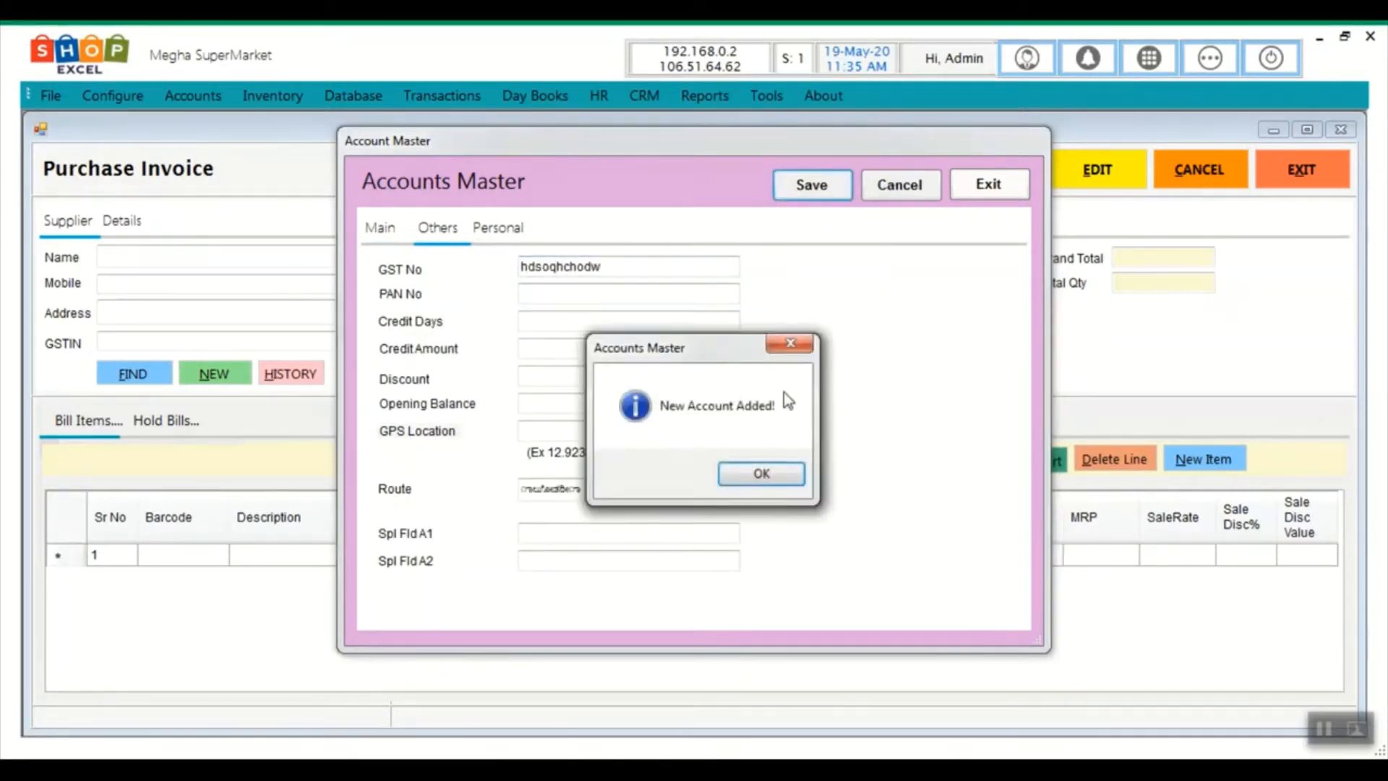
{"action": "left_click", "coordinate": [759, 471]}
{"action": "left_click", "coordinate": [1015, 191]}
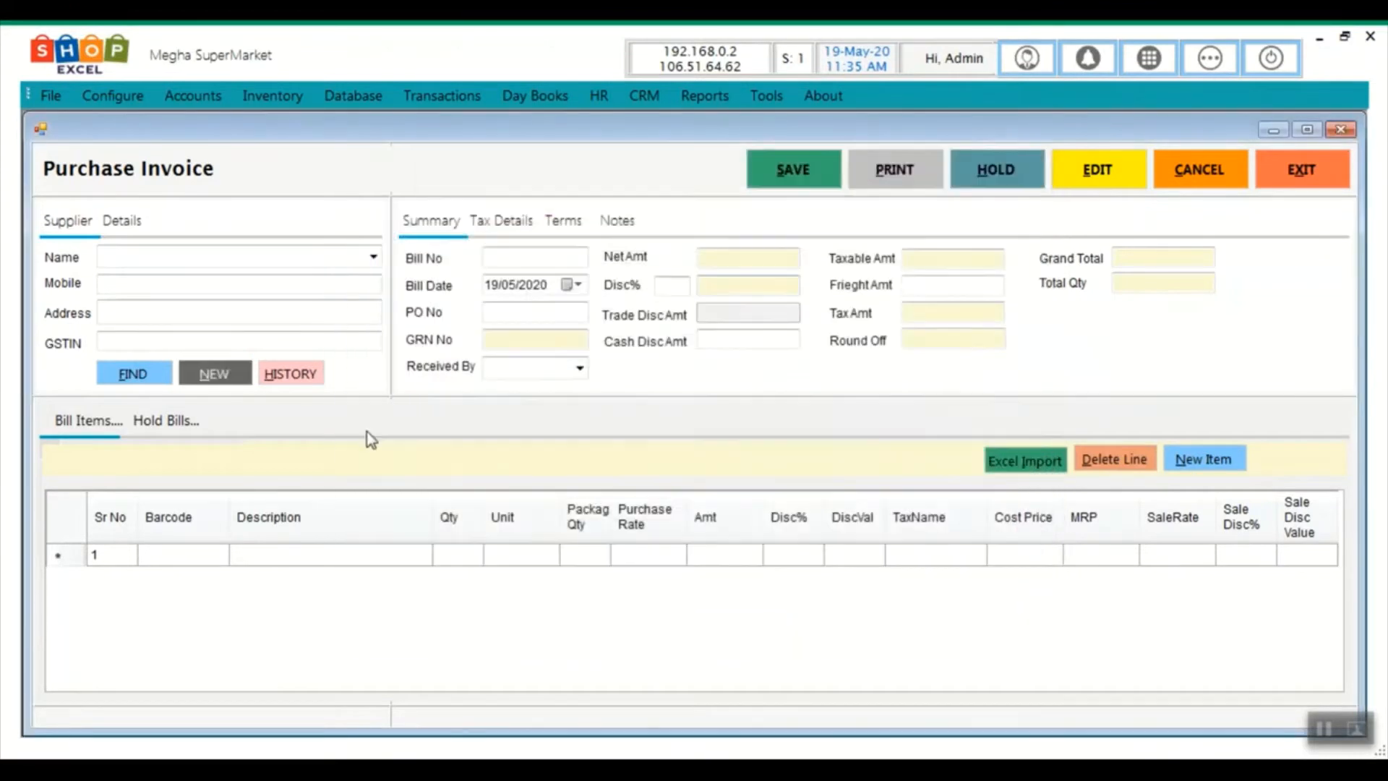
Search 'test' and choose test supplier as the purchase invoice's supplier
{"action": "left_click", "coordinate": [162, 380]}
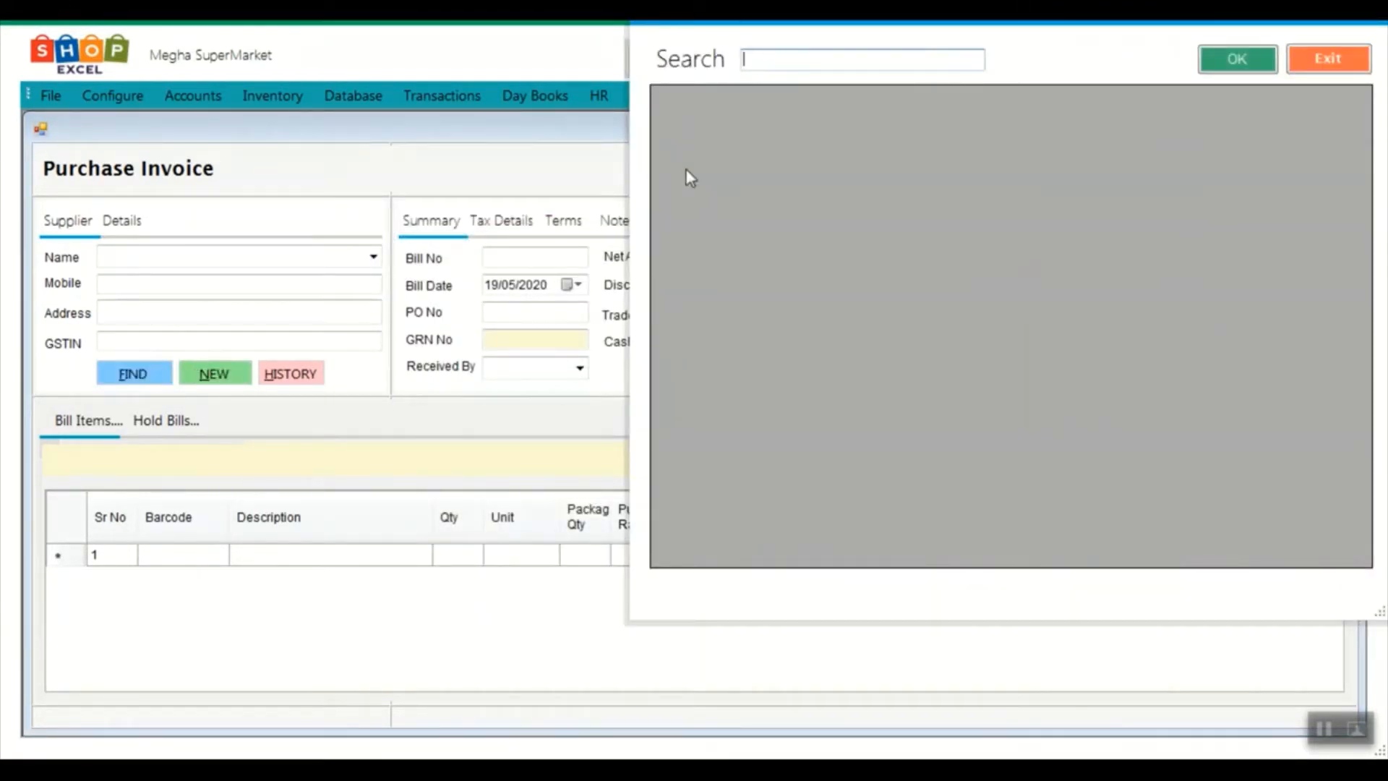
{"action": "type", "text": "ite"}
{"action": "key", "text": "BackSpace"}
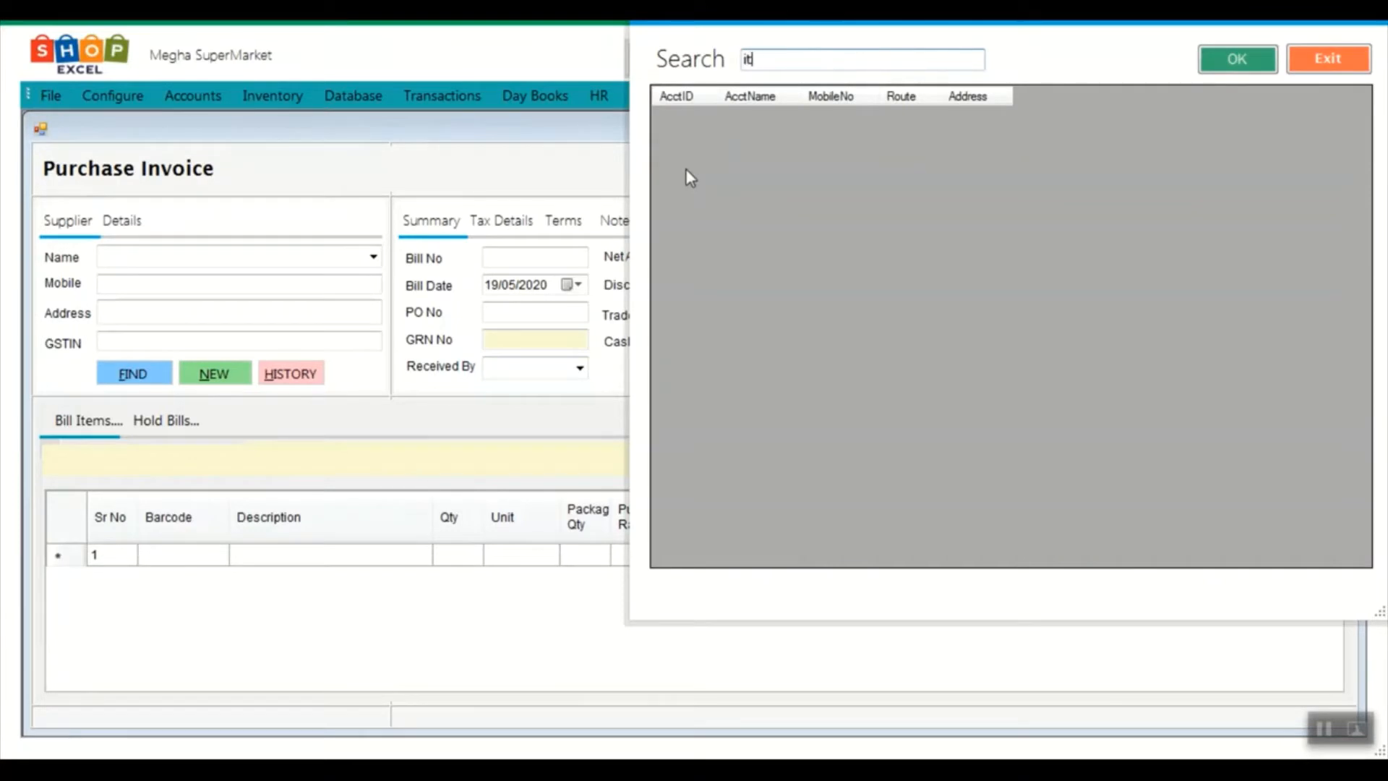
{"action": "key", "text": "BackSpace"}
{"action": "key", "text": "BackSpace"}
{"action": "type", "text": "test"}
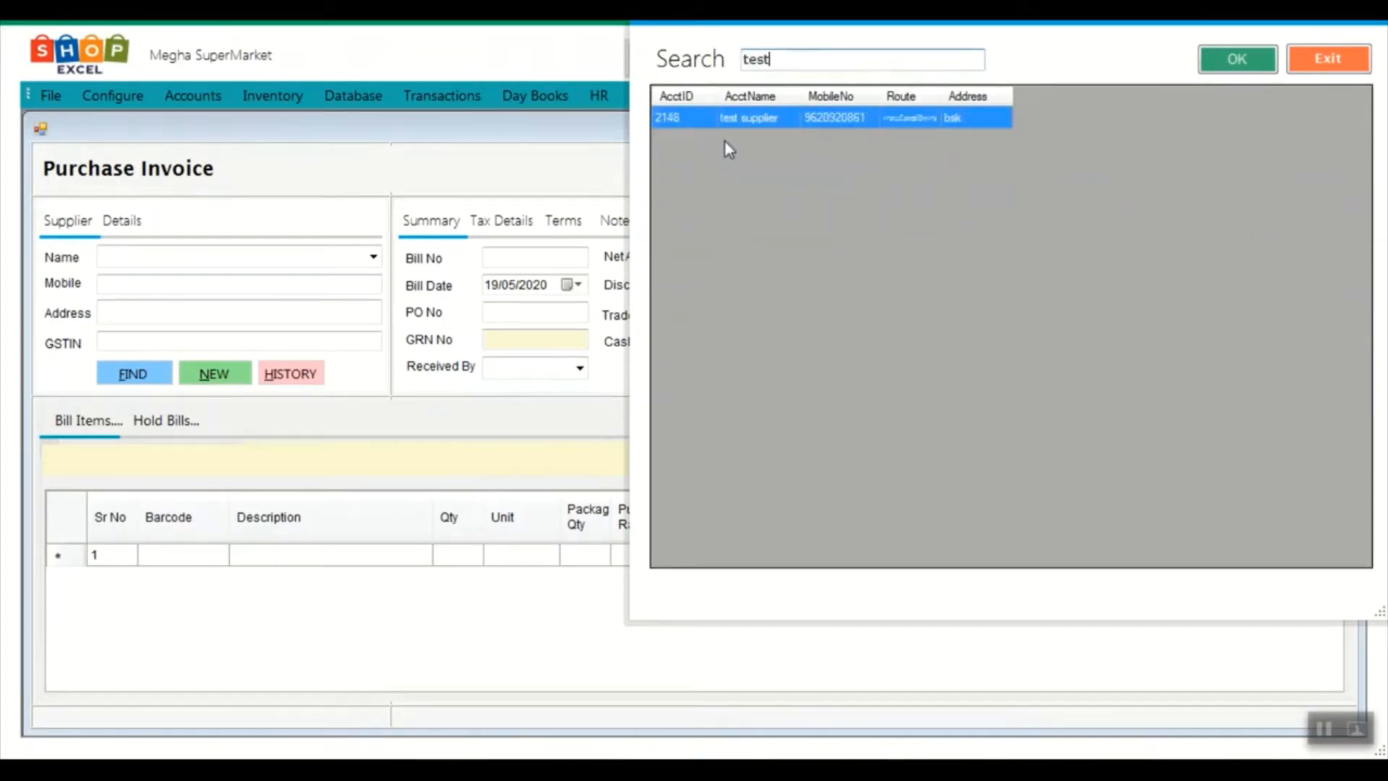
{"action": "double_click", "coordinate": [765, 117]}
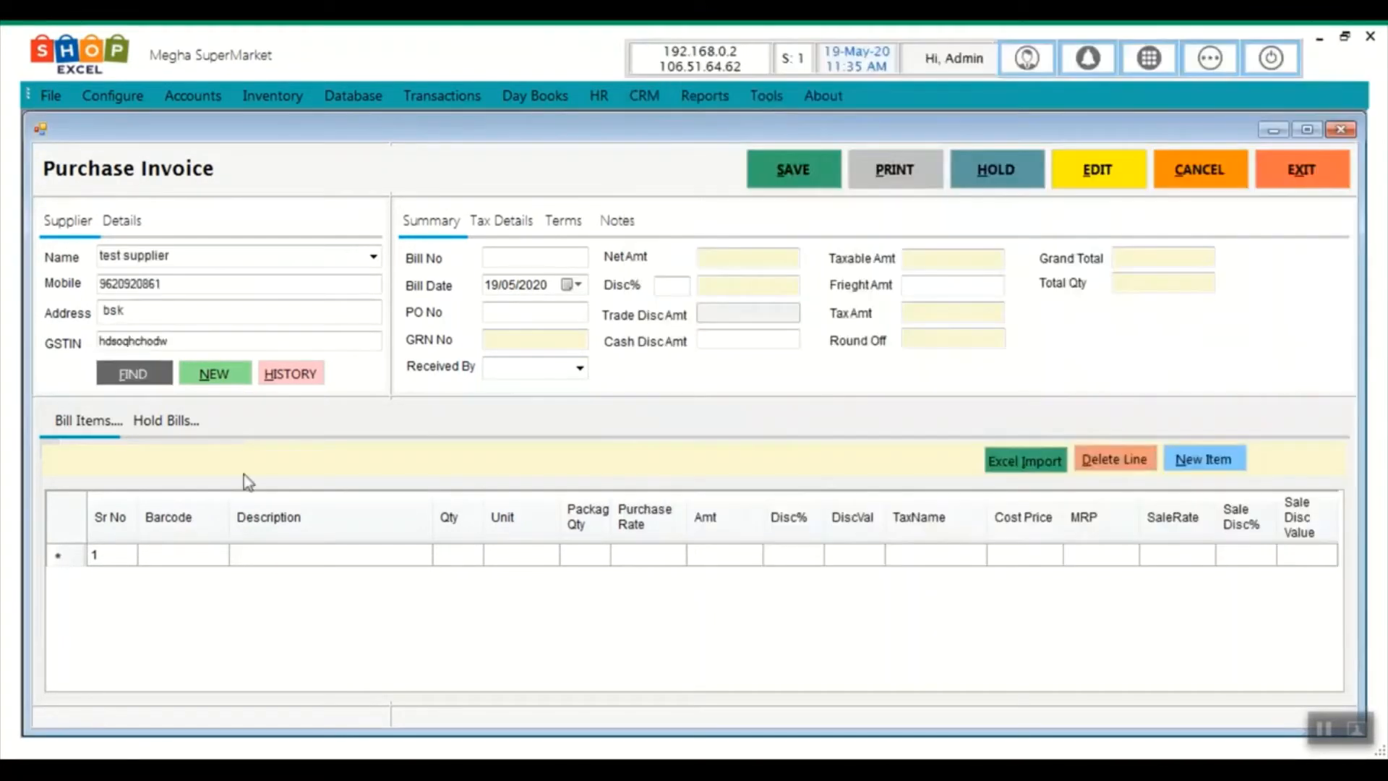
{"action": "left_click", "coordinate": [181, 562]}
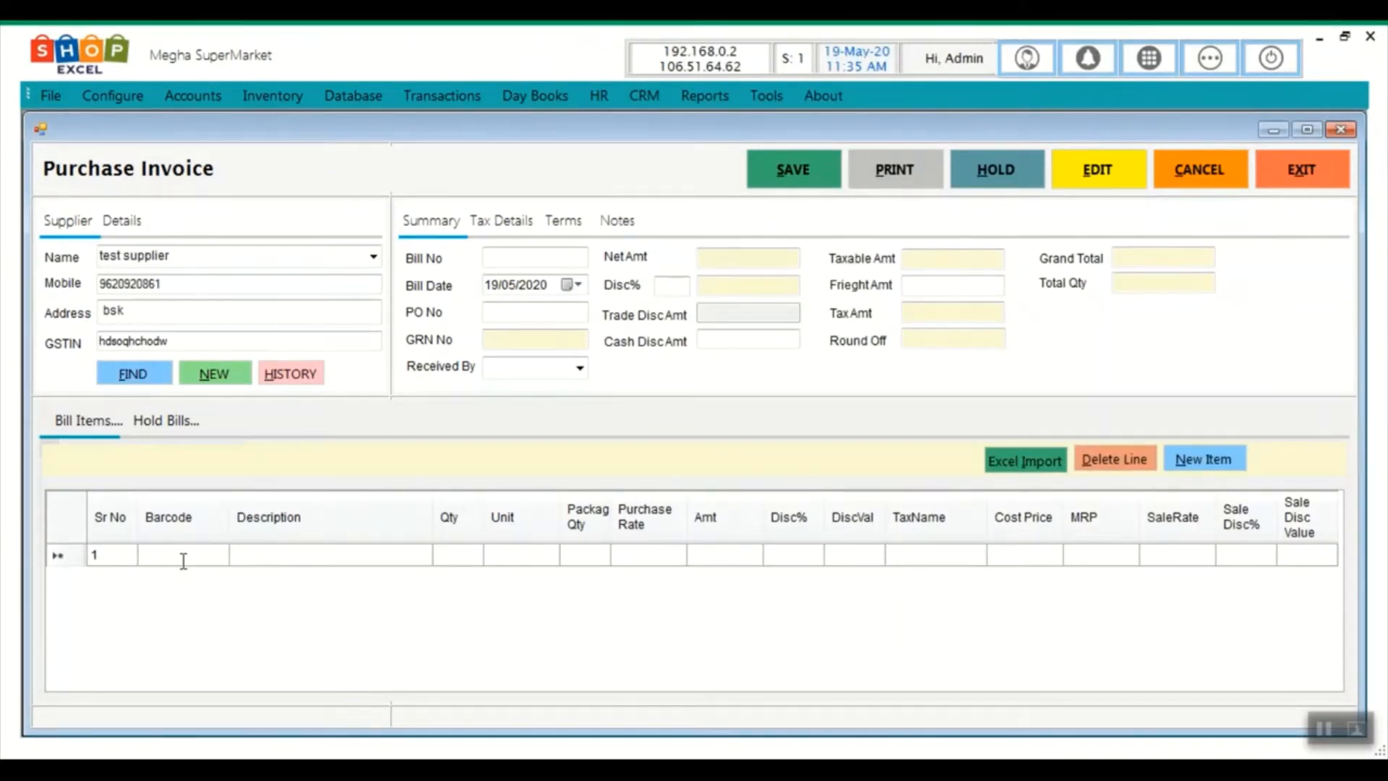
Add HAVMOR CONE 90ML to the bill with quantity 10 and zero discount
{"action": "type", "text": "h"}
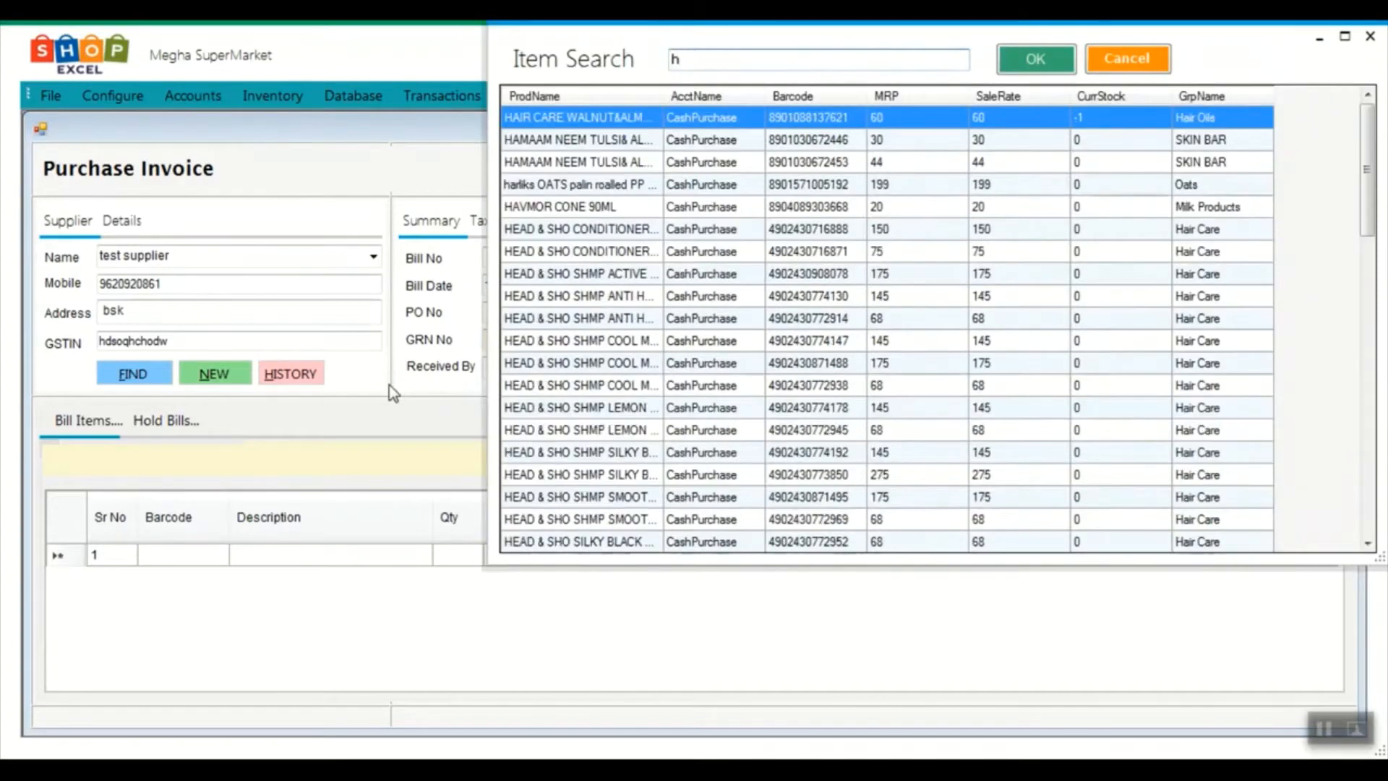
{"action": "double_click", "coordinate": [599, 207]}
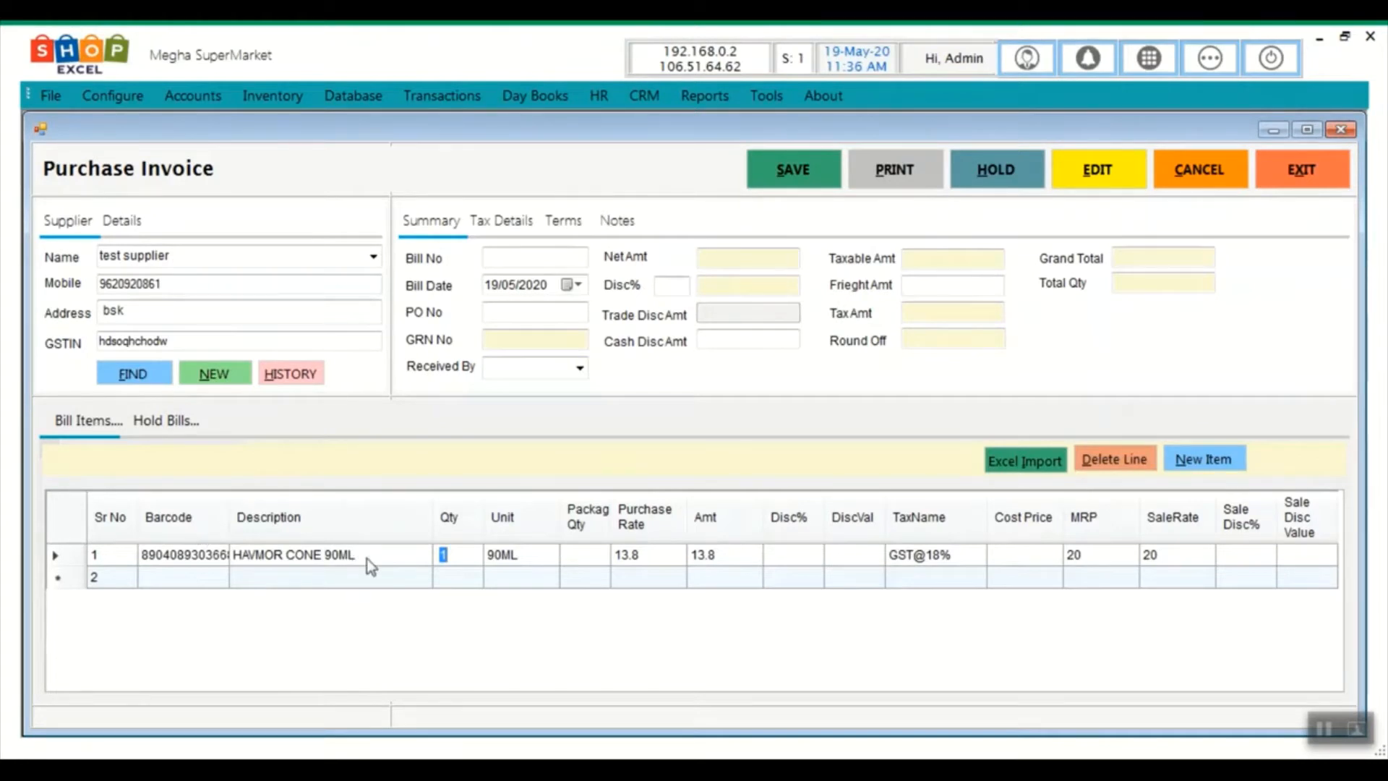
{"action": "type", "text": "10"}
{"action": "key", "text": "Tab"}
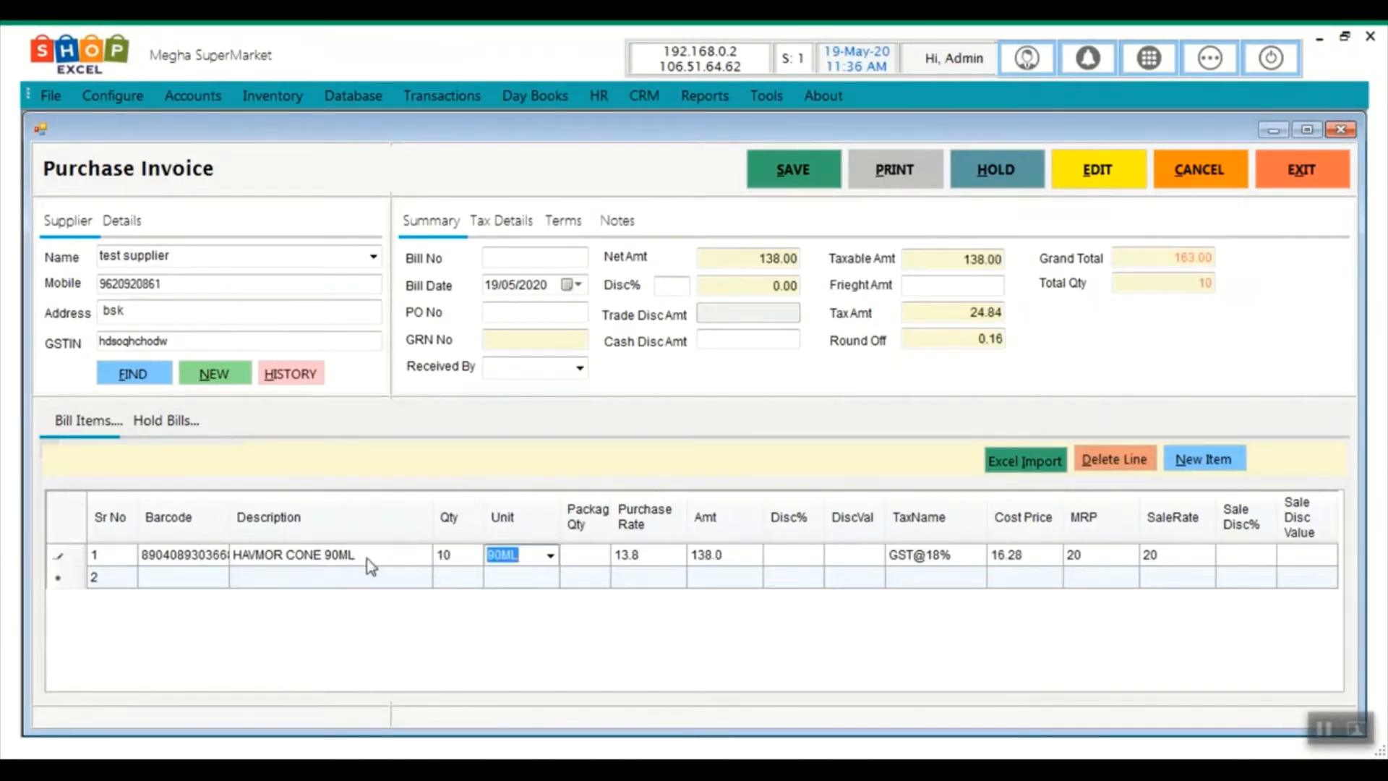
{"action": "key", "text": "Tab"}
{"action": "key", "text": "Tab"}
{"action": "key", "text": "Tab"}
{"action": "key", "text": "Tab"}
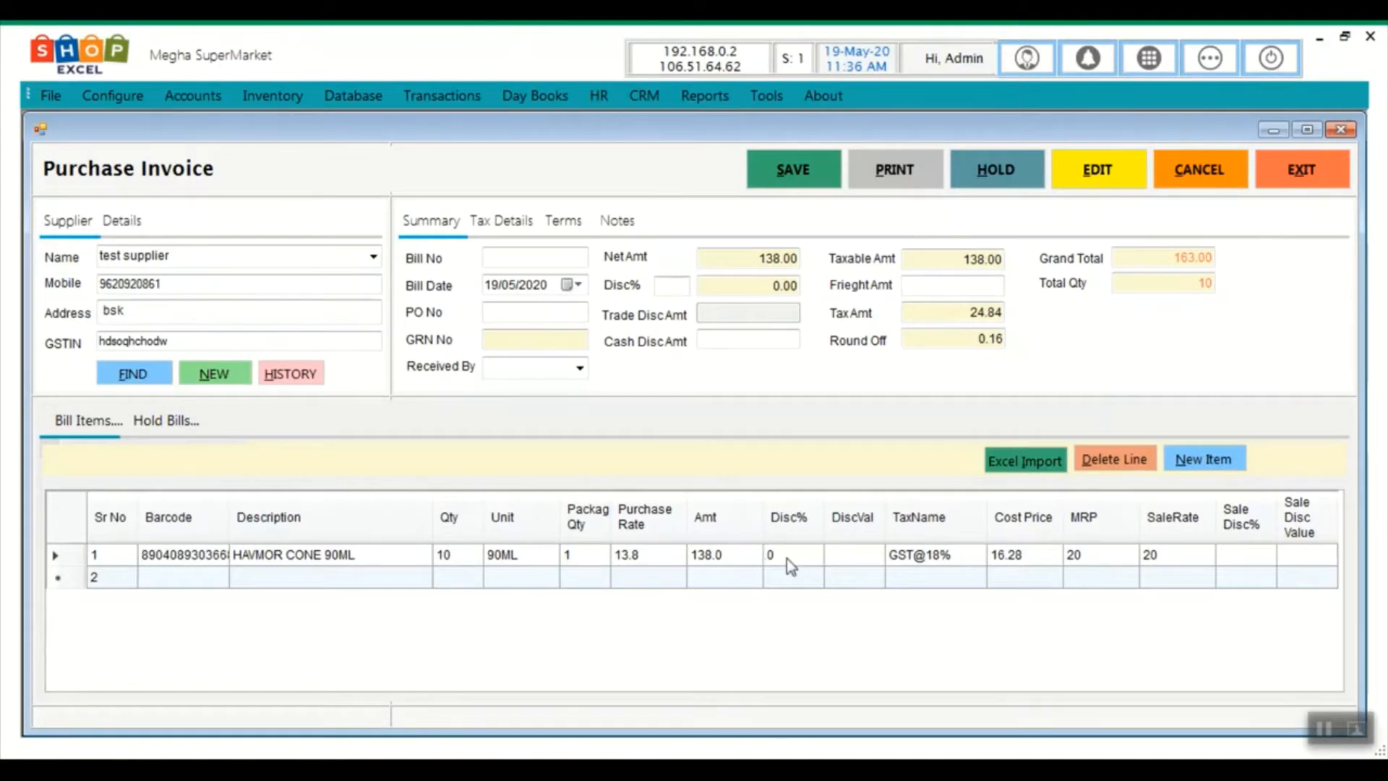
{"action": "key", "text": "Tab"}
{"action": "key", "text": "Tab"}
Add NUTTY KRUNCH CONE 110ML with quantity 20, bringing the total to 643.00
{"action": "left_click", "coordinate": [198, 580]}
{"action": "type", "text": "7"}
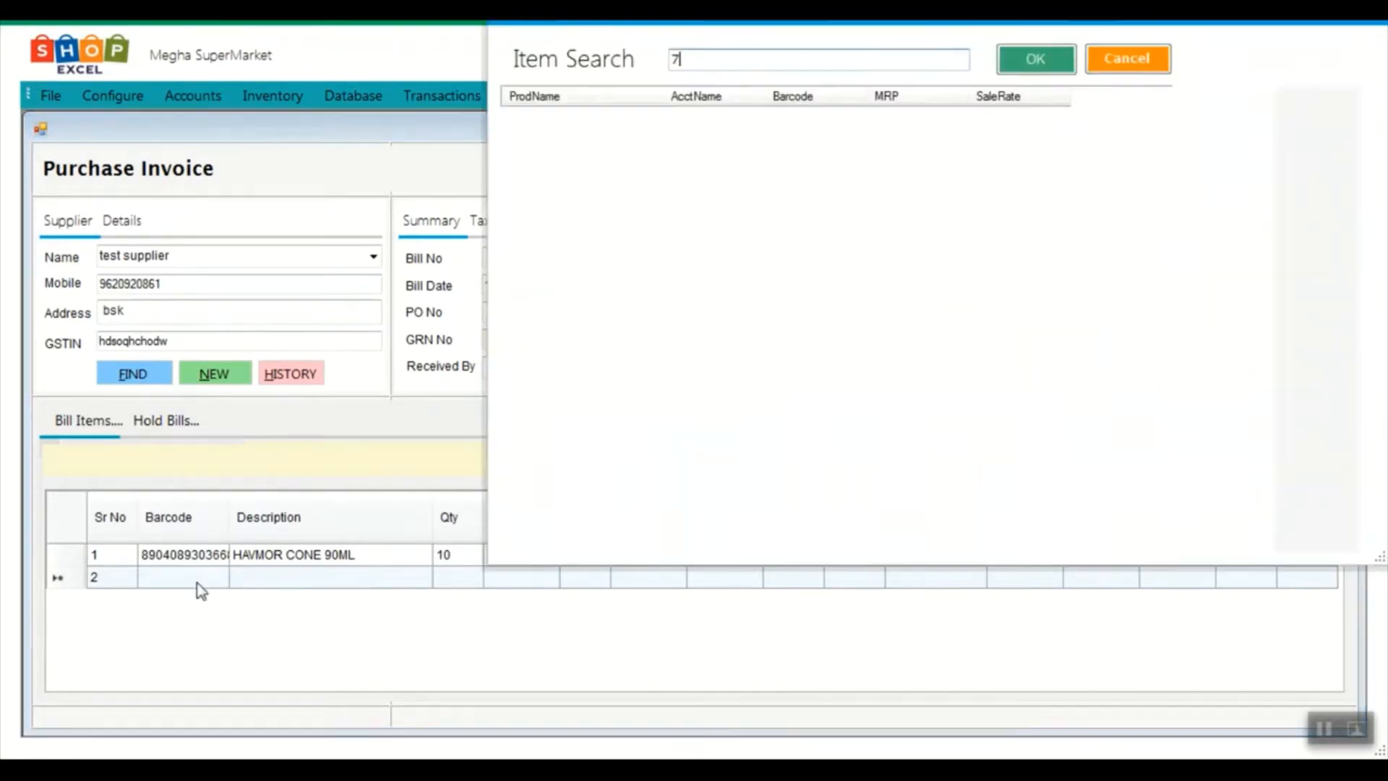
{"action": "key", "text": "BackSpace"}
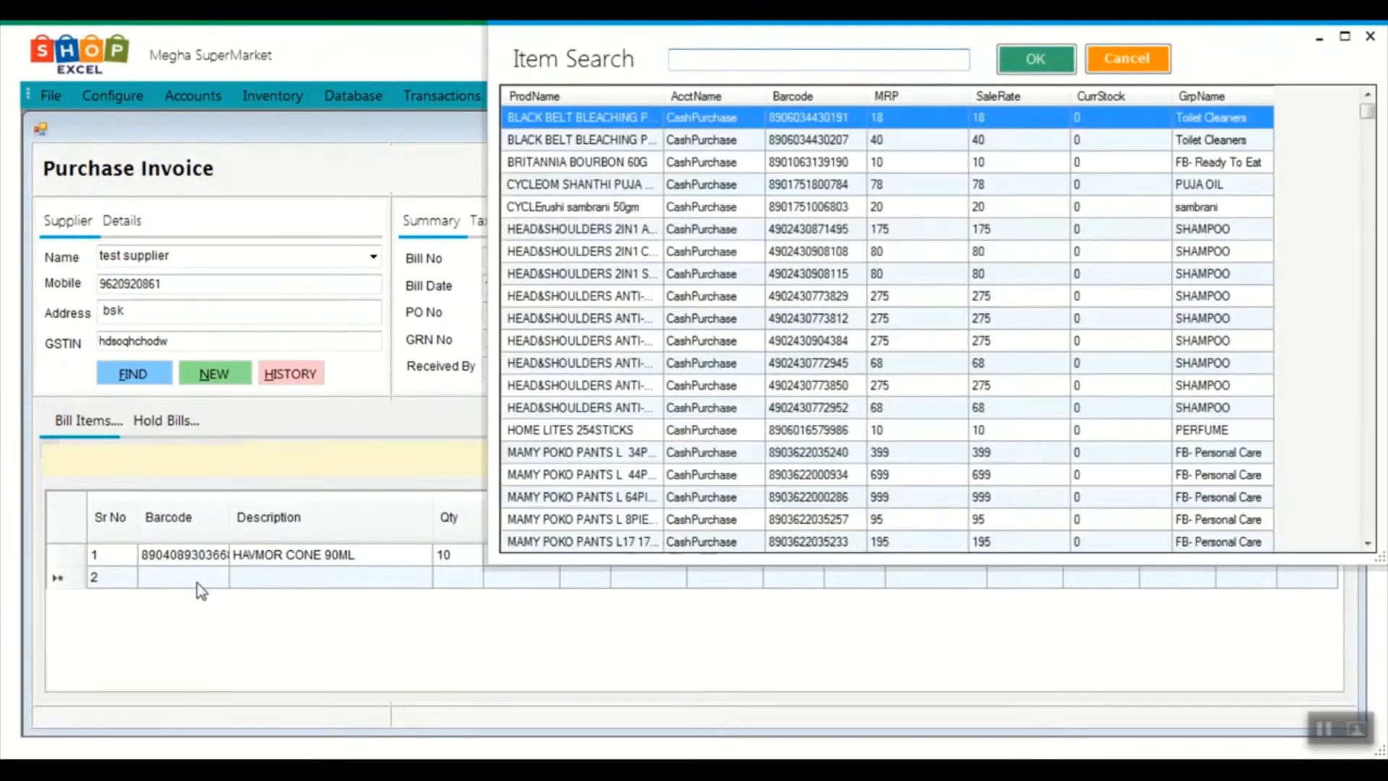
{"action": "type", "text": "n"}
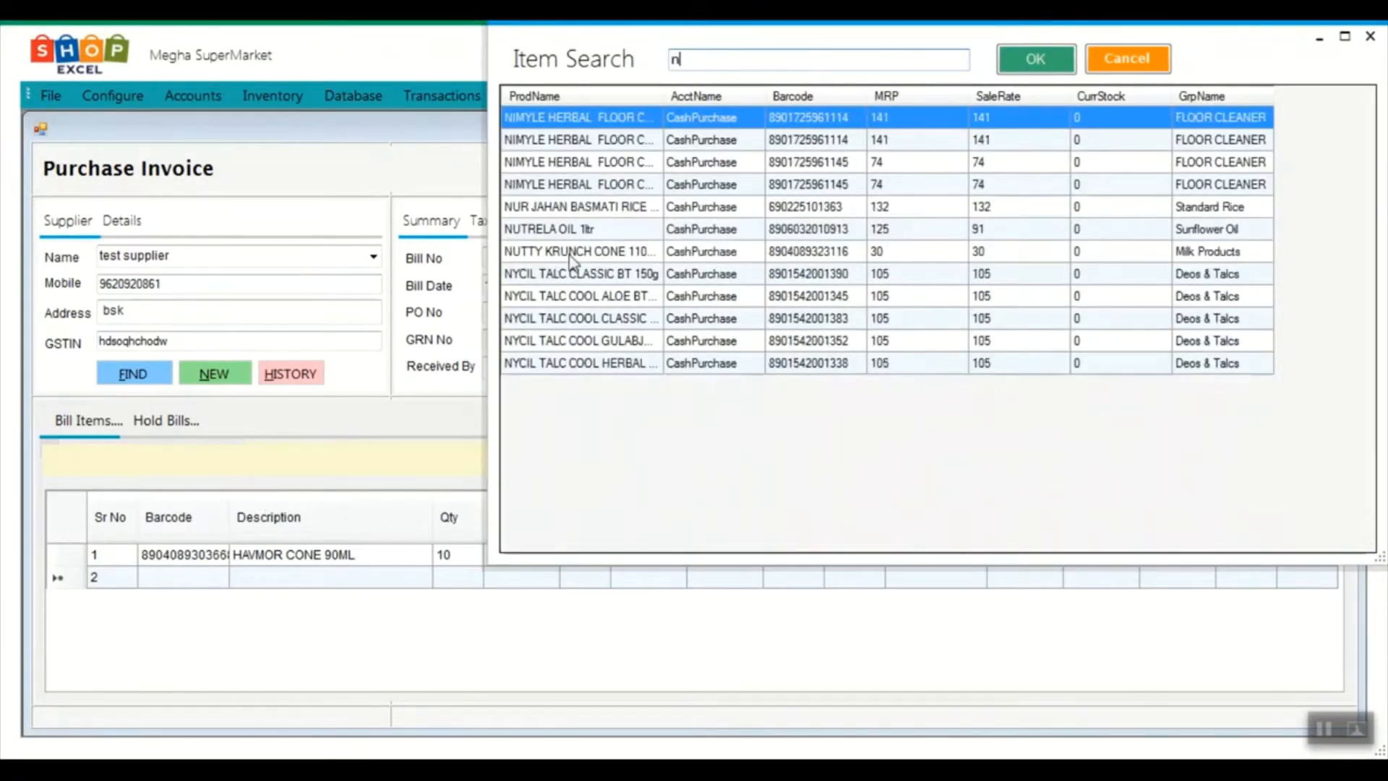
{"action": "double_click", "coordinate": [571, 255]}
{"action": "type", "text": "20"}
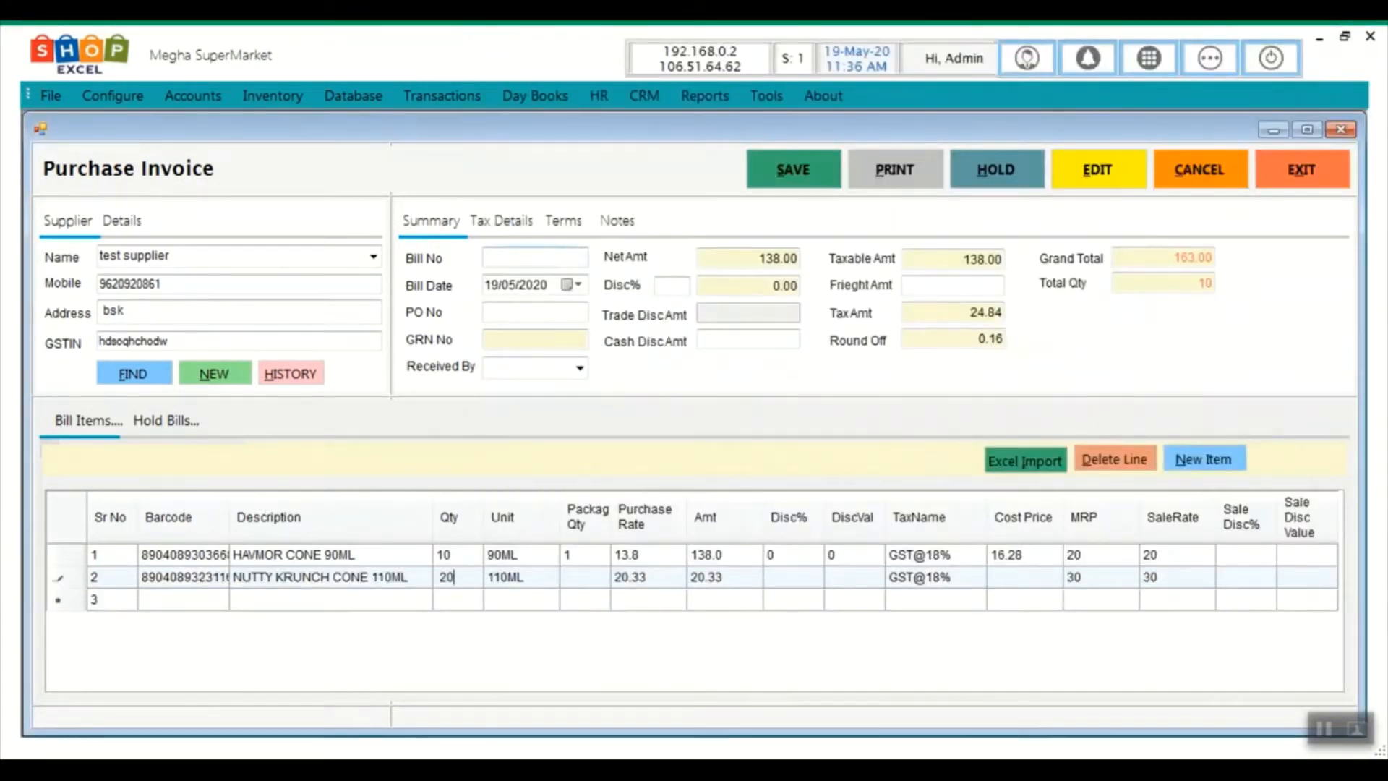
{"action": "key", "text": "Return"}
{"action": "key", "text": "Return"}
{"action": "key", "text": "Return"}
{"action": "key", "text": "Return"}
{"action": "key", "text": "Return"}
{"action": "key", "text": "Return"}
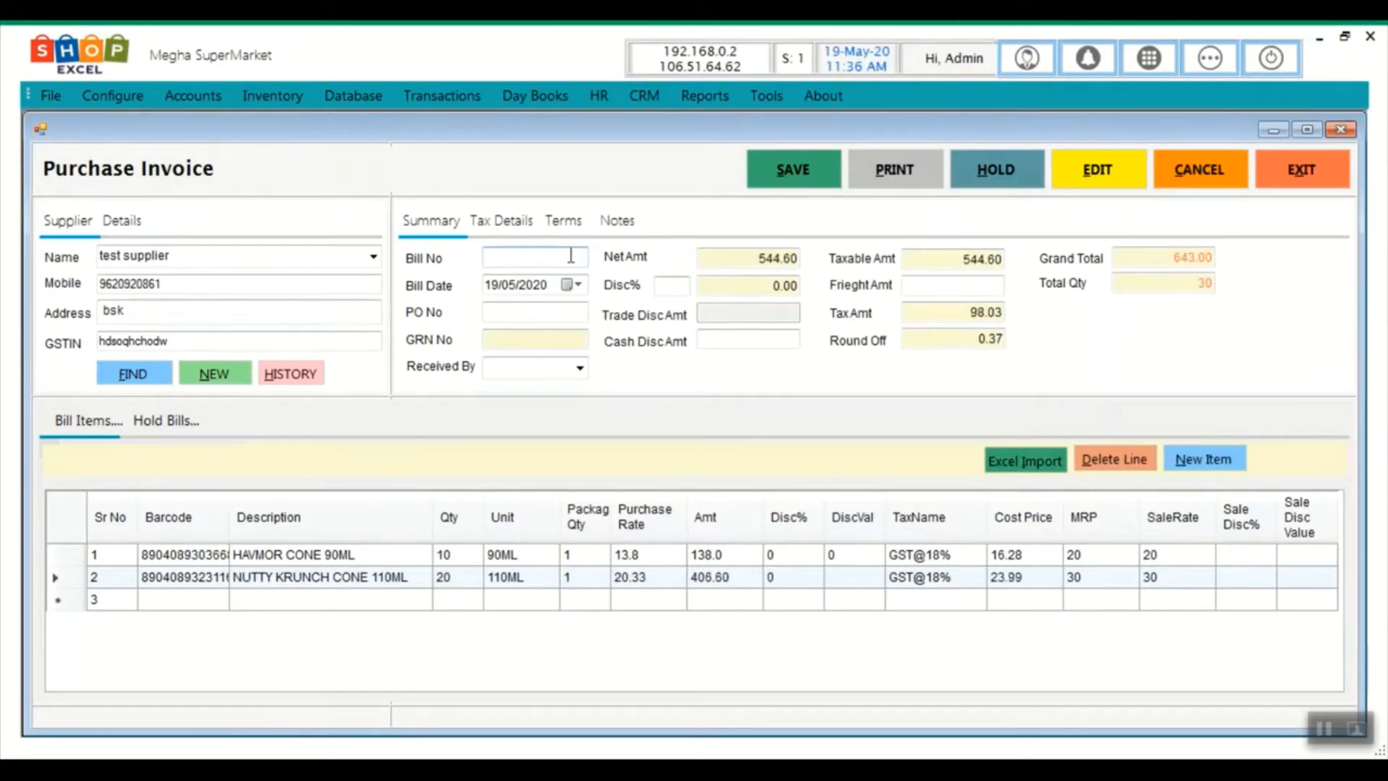
{"action": "left_click", "coordinate": [171, 601]}
Enter bill number 890 and set Received By to Admin
{"action": "left_click", "coordinate": [517, 254]}
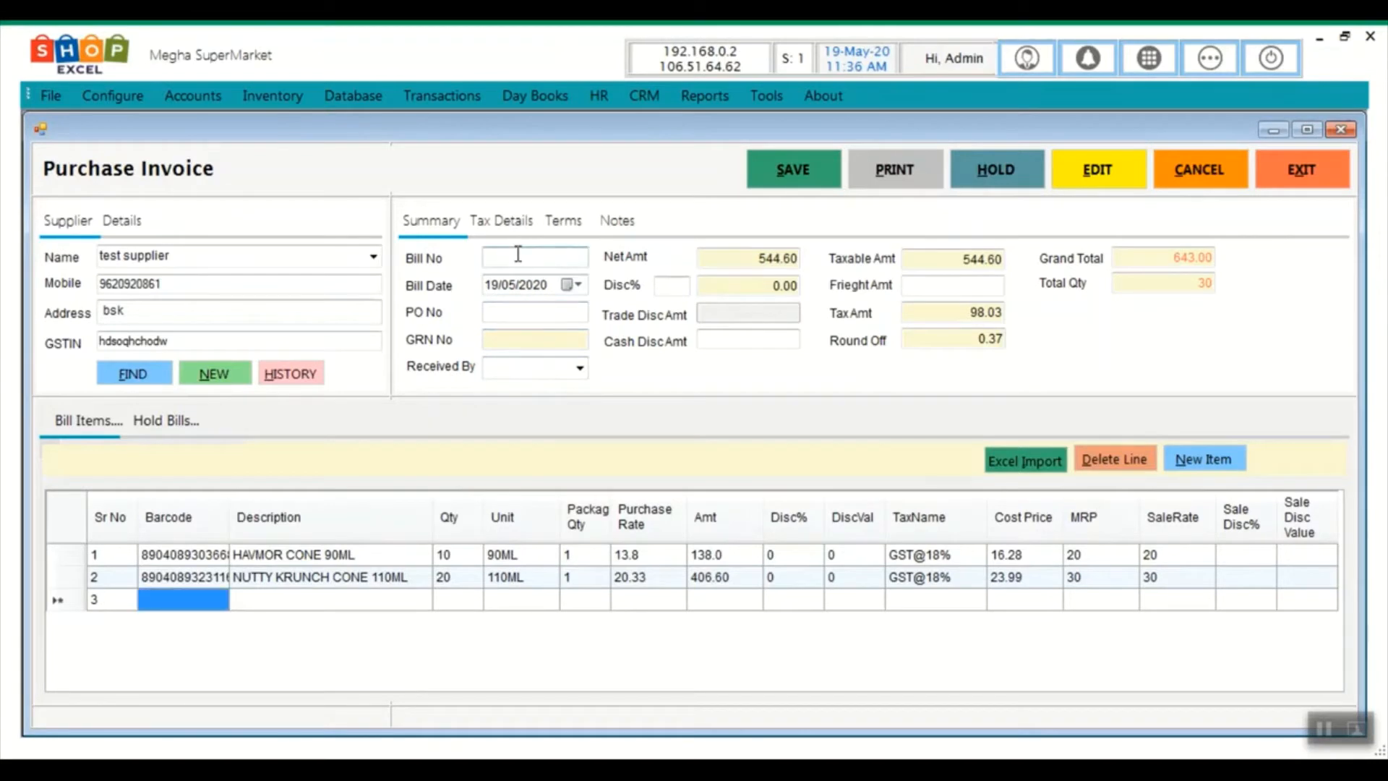
{"action": "type", "text": "890"}
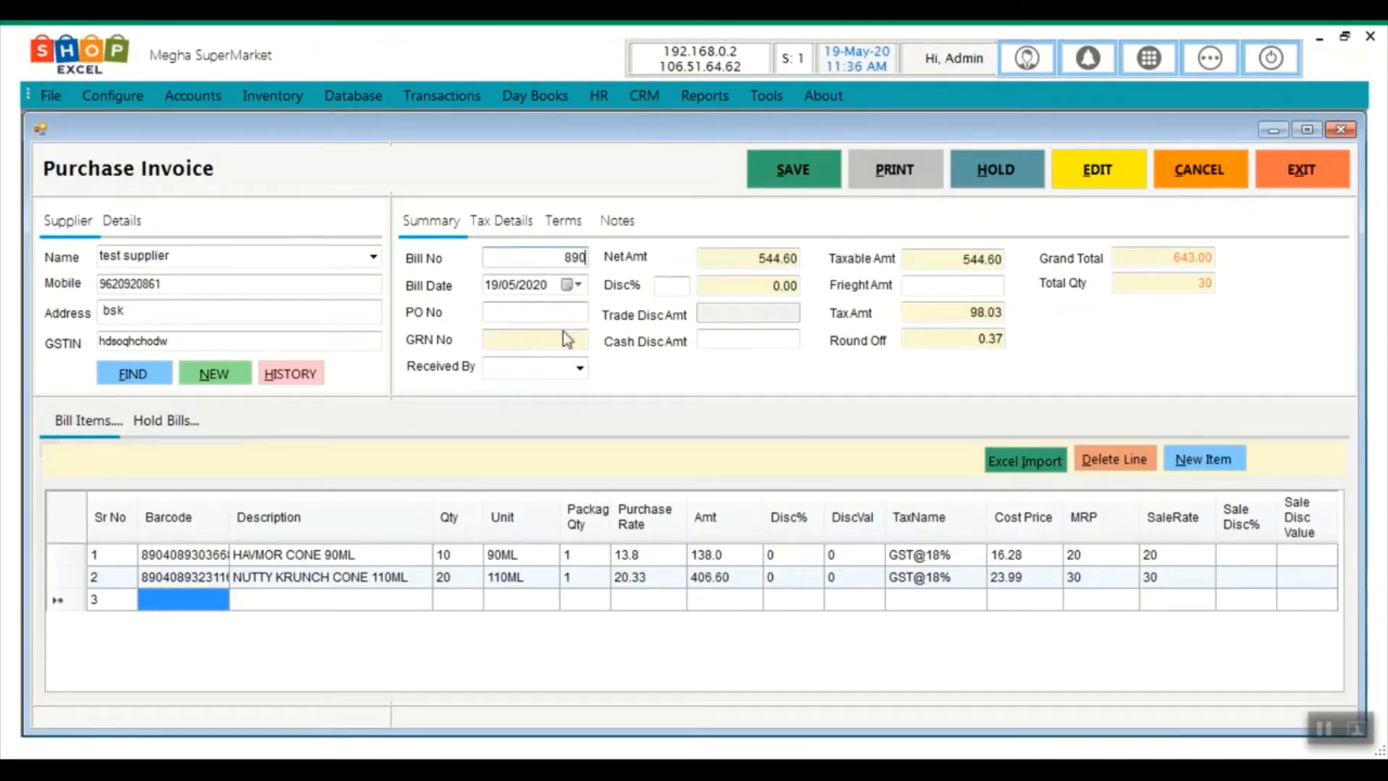
{"action": "left_click", "coordinate": [580, 368]}
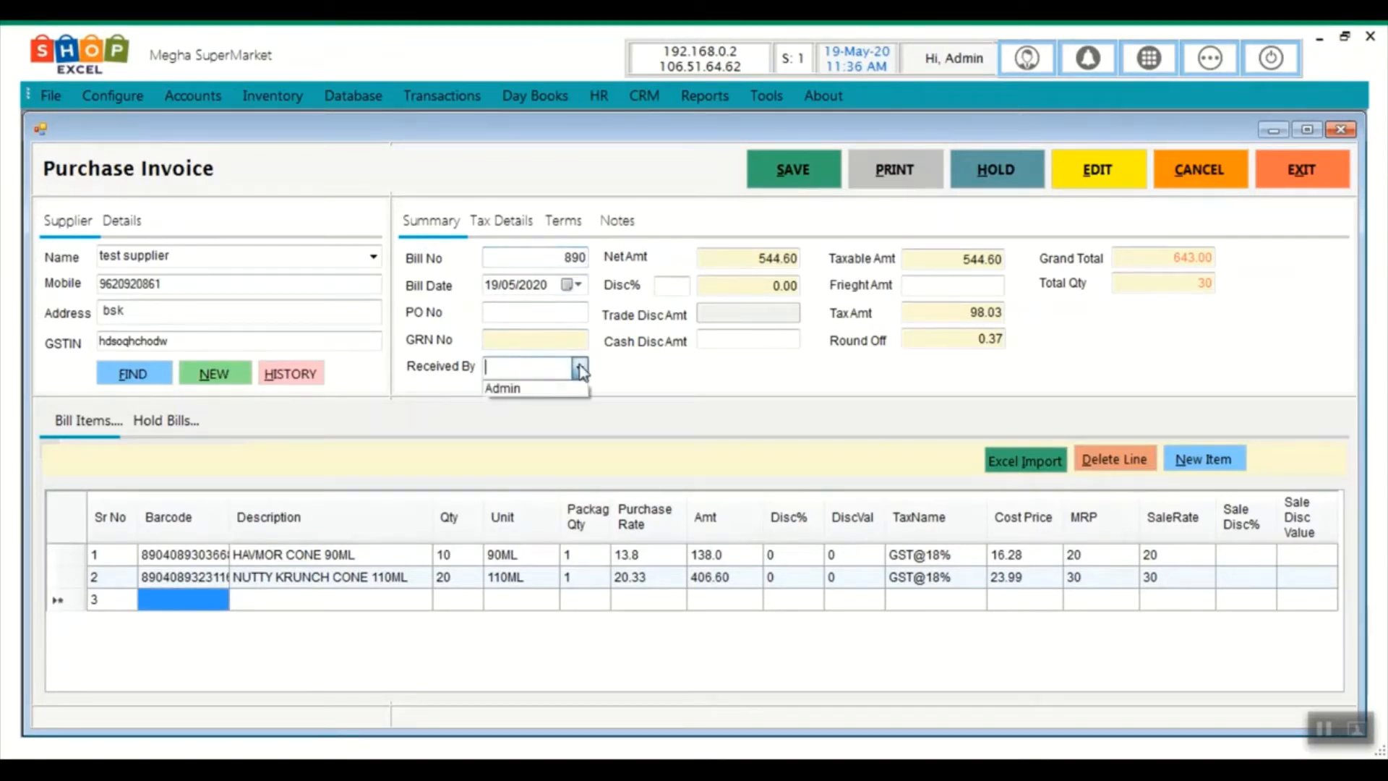
{"action": "left_click", "coordinate": [549, 386]}
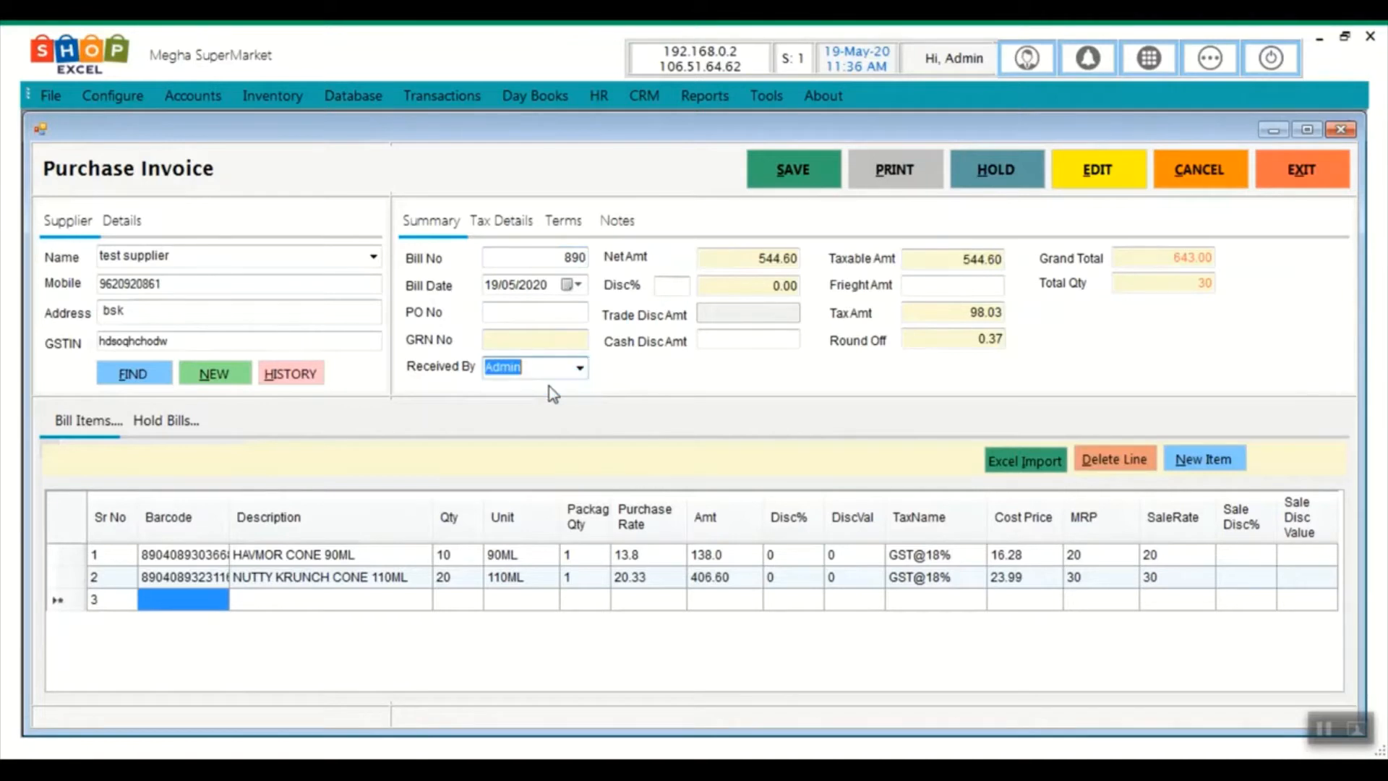
Save the purchase invoice, confirm it, and close the invoice window
{"action": "left_click", "coordinate": [756, 158]}
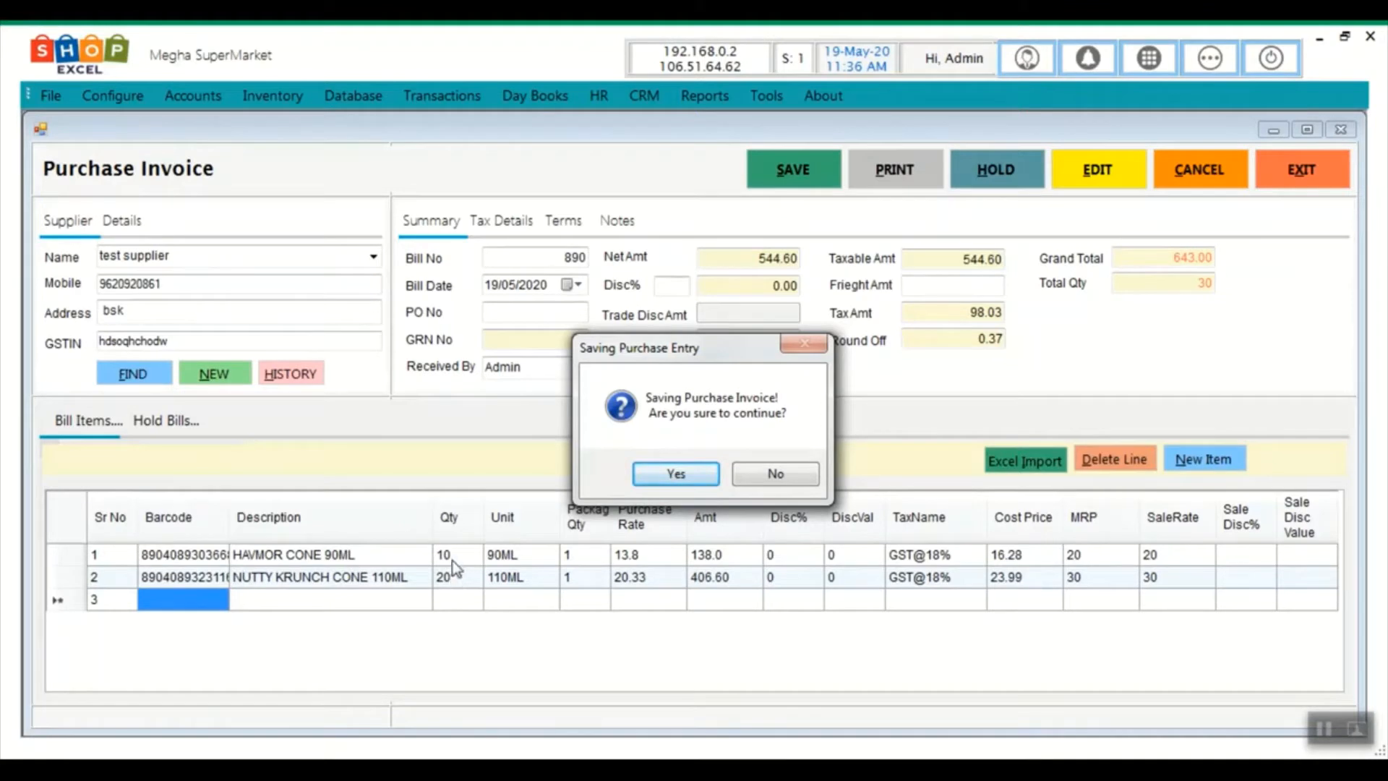
{"action": "left_click", "coordinate": [688, 476]}
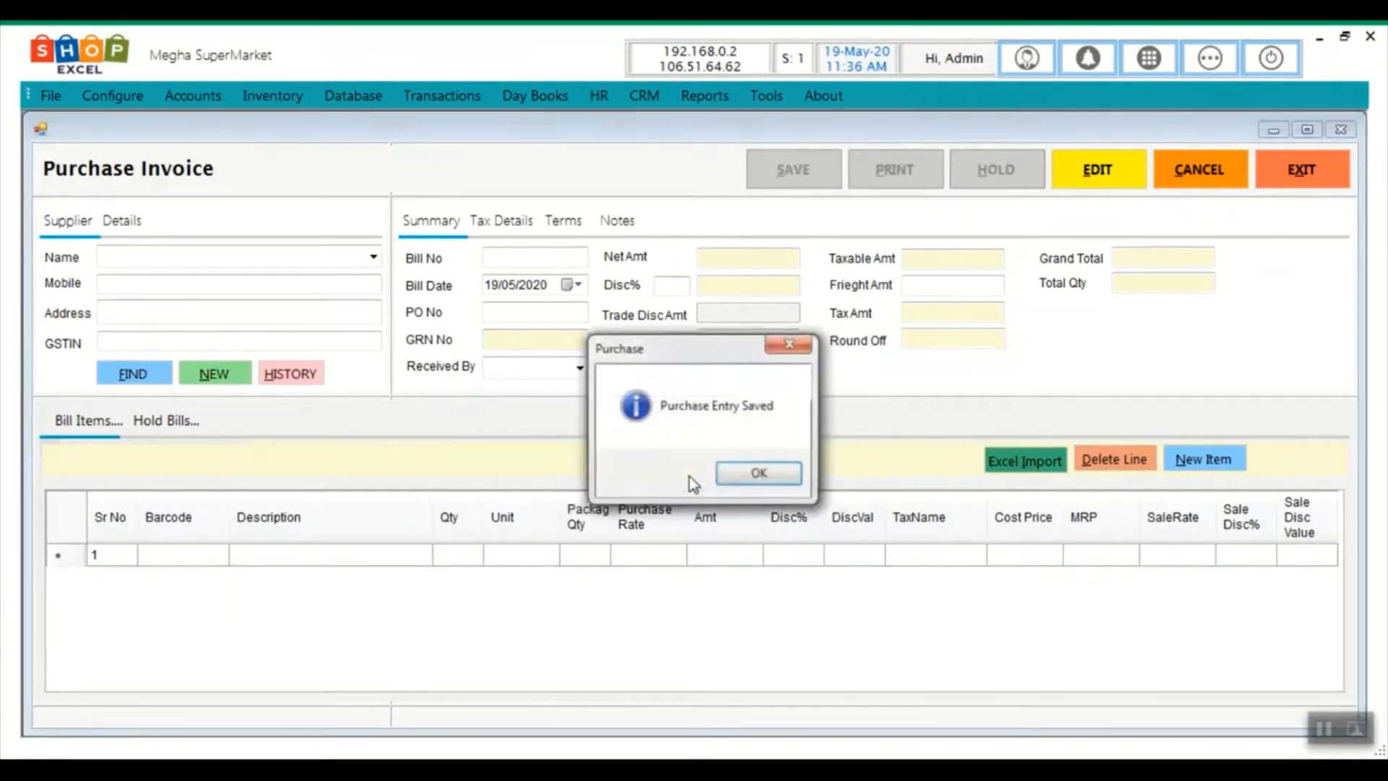
{"action": "left_click", "coordinate": [736, 479]}
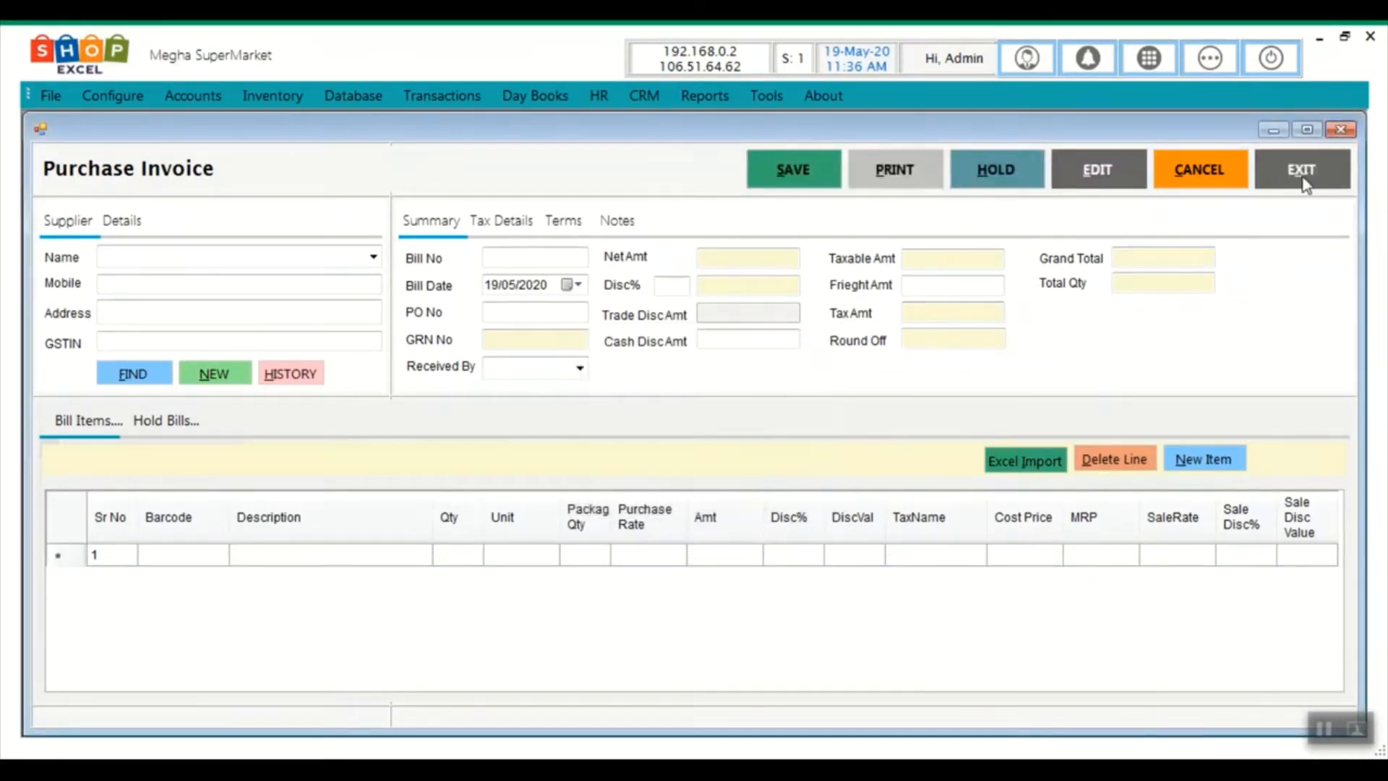
{"action": "left_click", "coordinate": [1304, 181]}
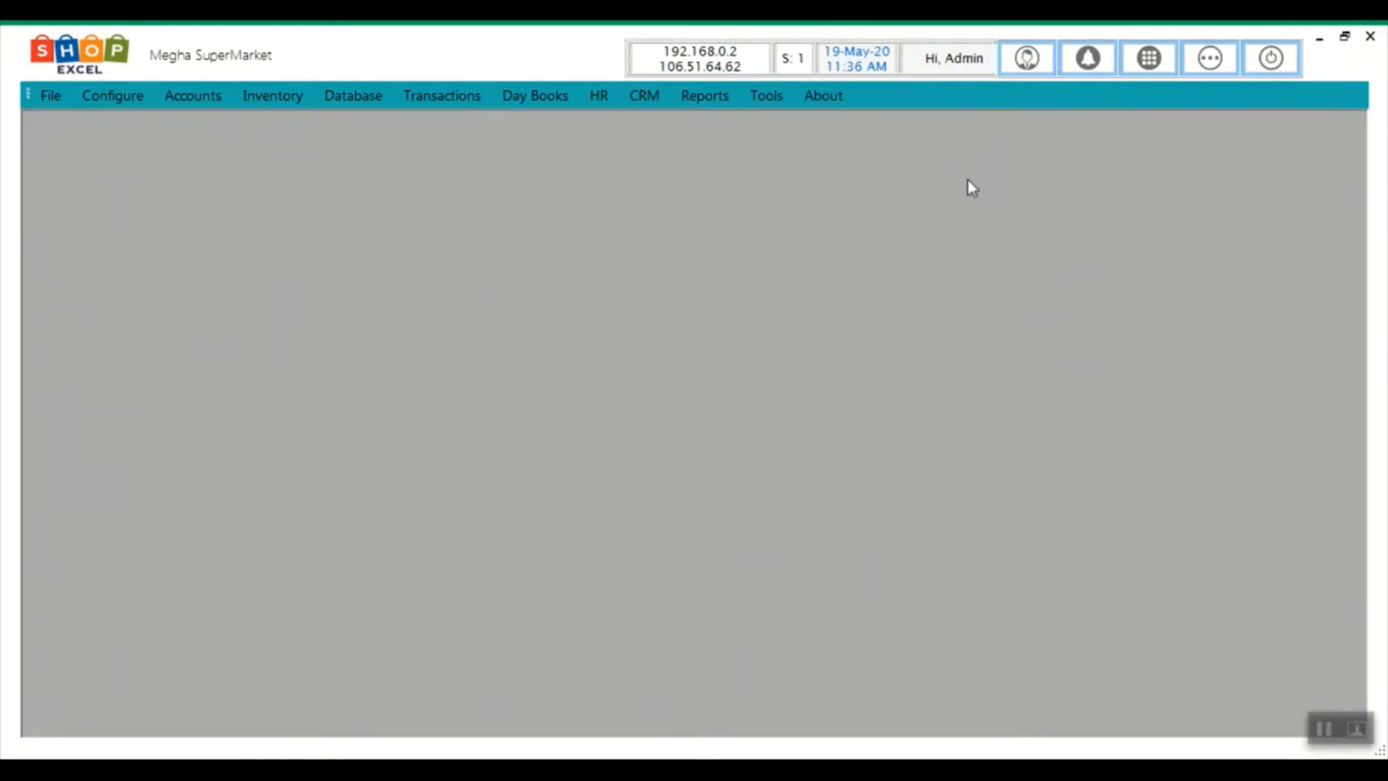
Review the 19/05/2020 Purchase Ledger showing bill 890 for 643, then reopen Favourites
{"action": "left_click", "coordinate": [534, 101]}
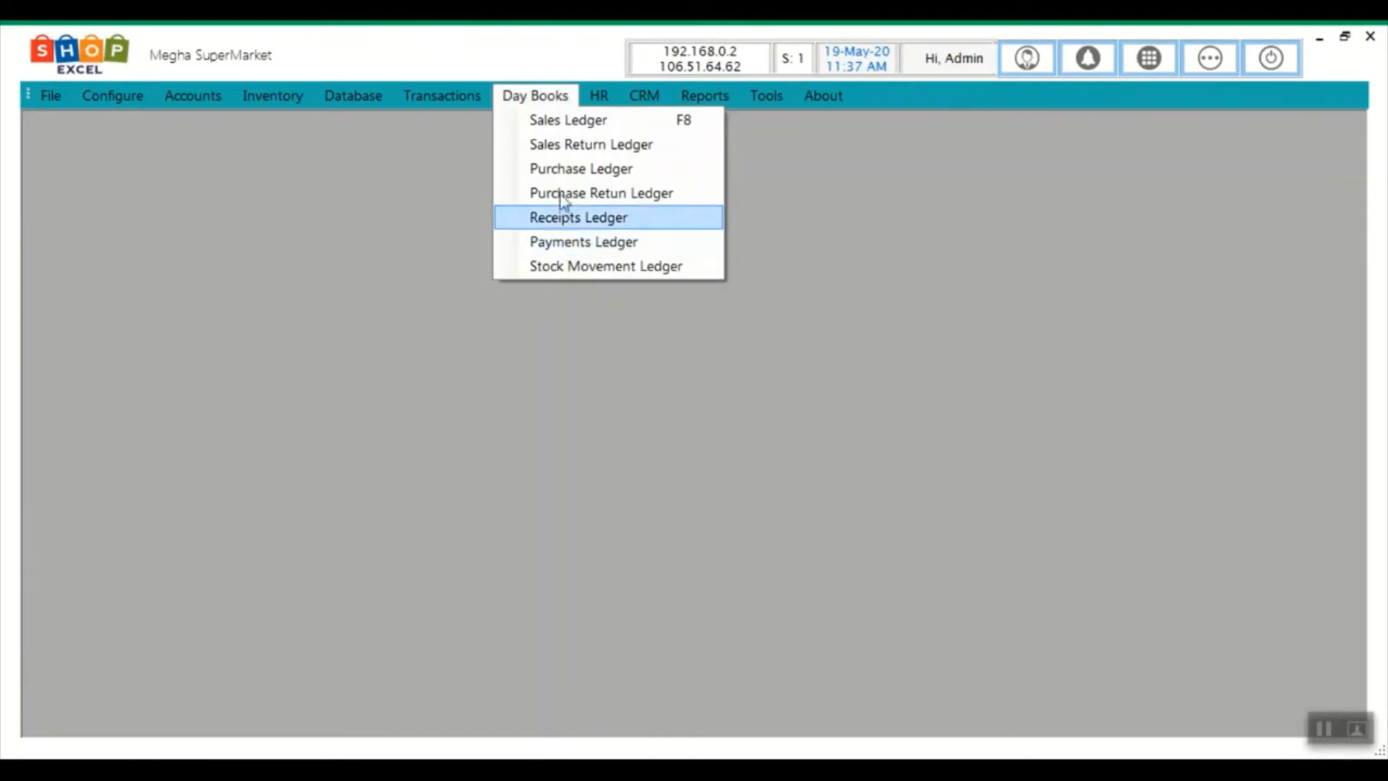
{"action": "left_click", "coordinate": [553, 167]}
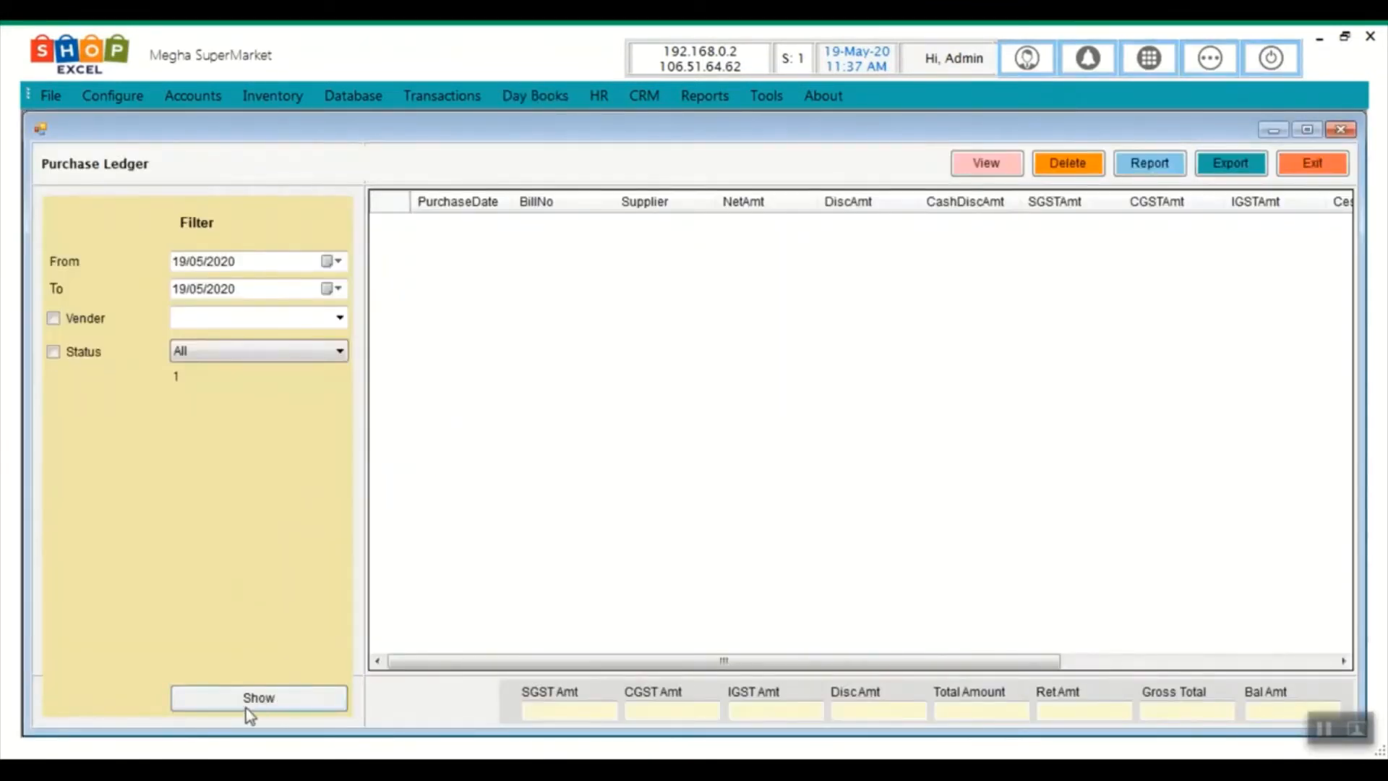
{"action": "left_click", "coordinate": [250, 705]}
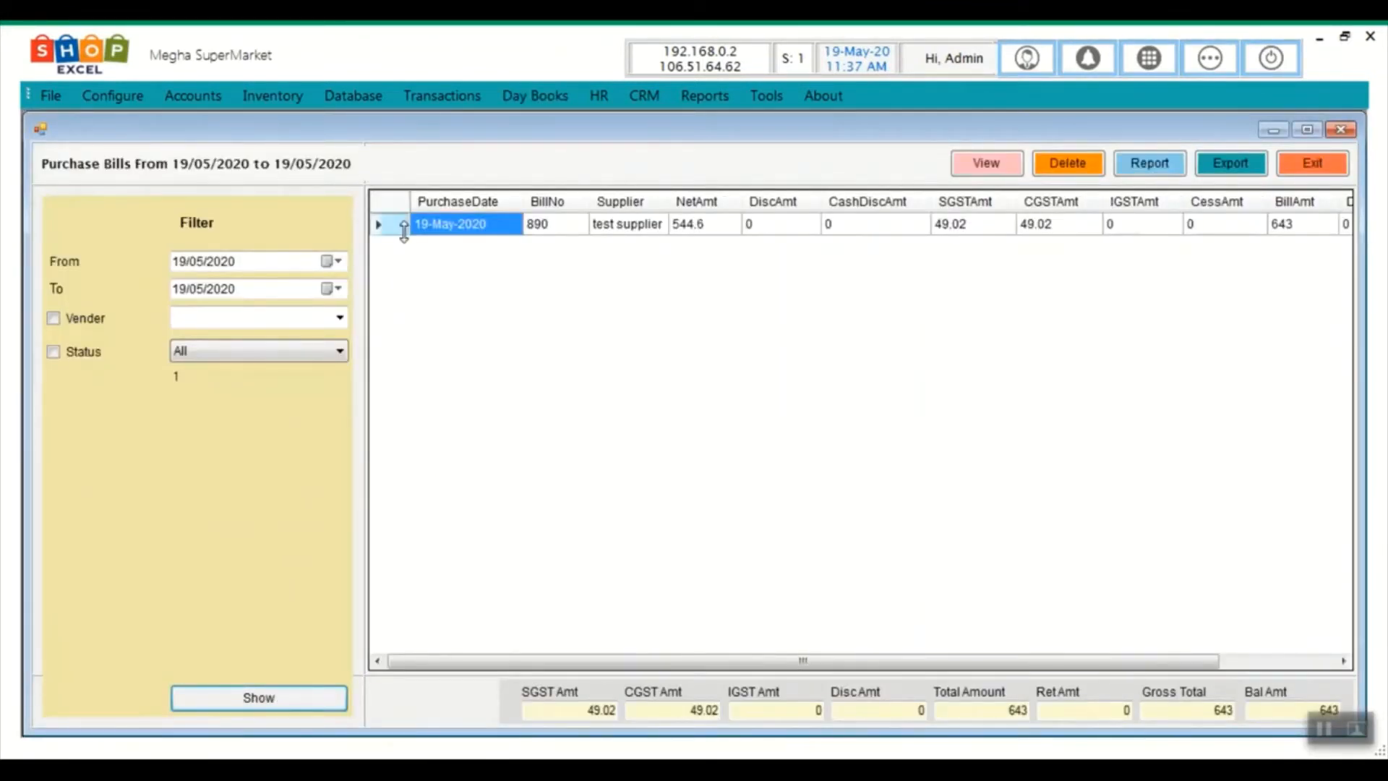
{"action": "left_click", "coordinate": [396, 231]}
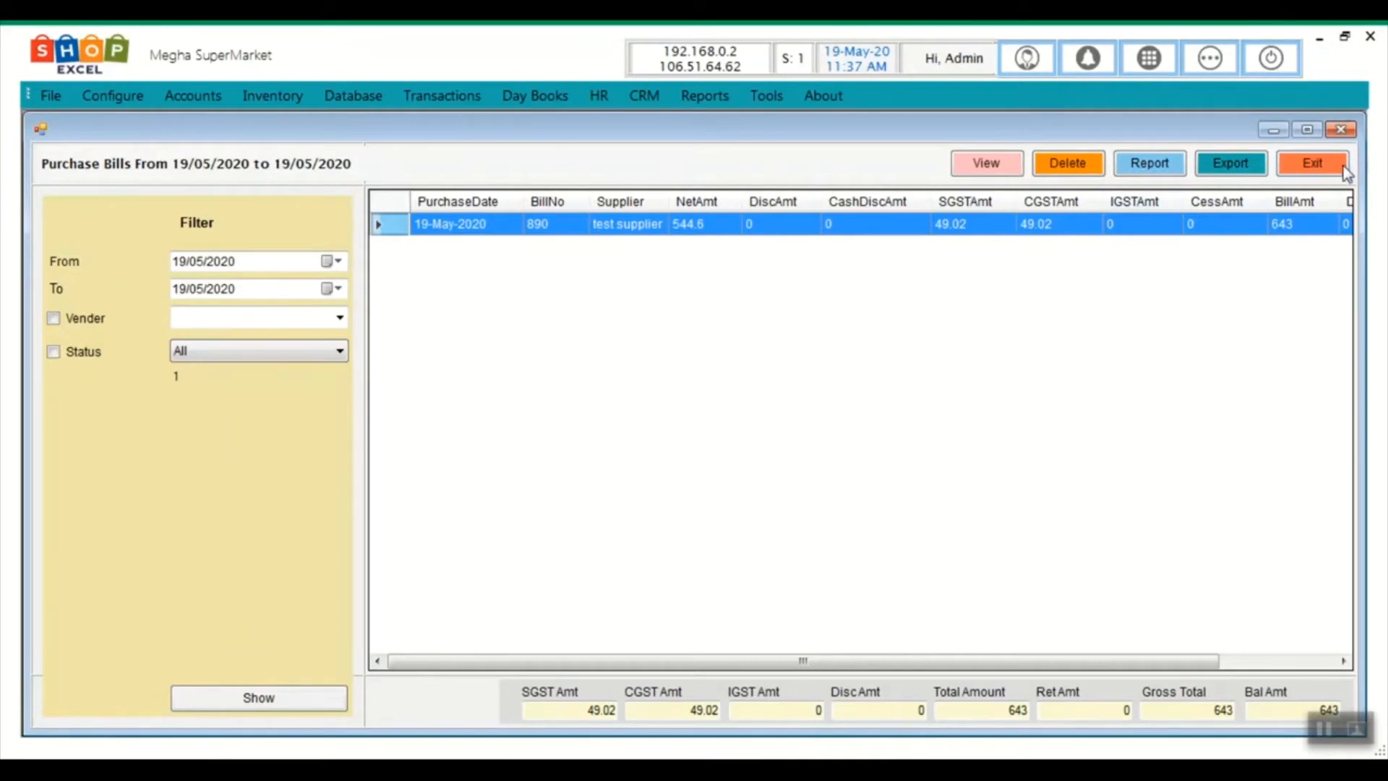
{"action": "left_click", "coordinate": [1294, 162]}
{"action": "left_click", "coordinate": [1207, 58]}
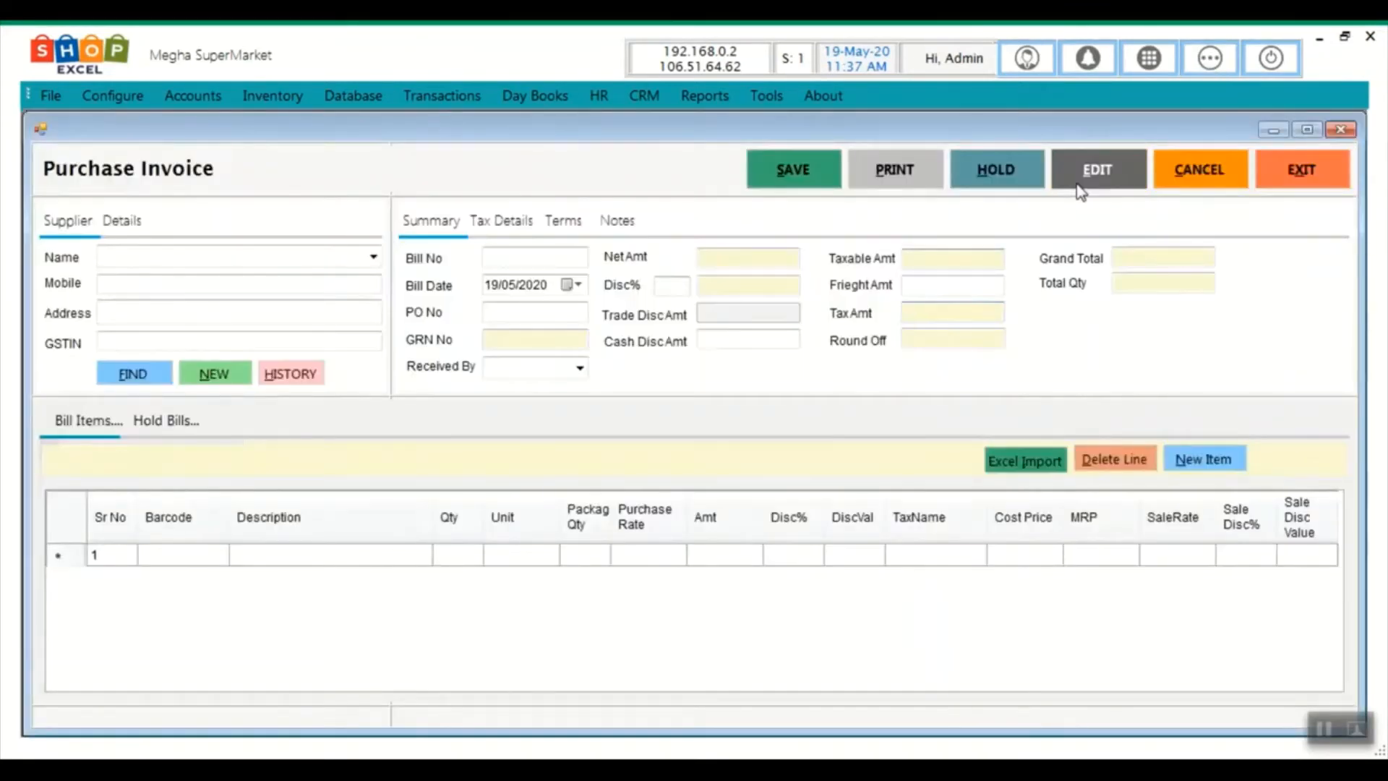
Sign in with the admin credentials and load bill 890 for editing
{"action": "left_click", "coordinate": [1080, 190]}
{"action": "type", "text": "admin"}
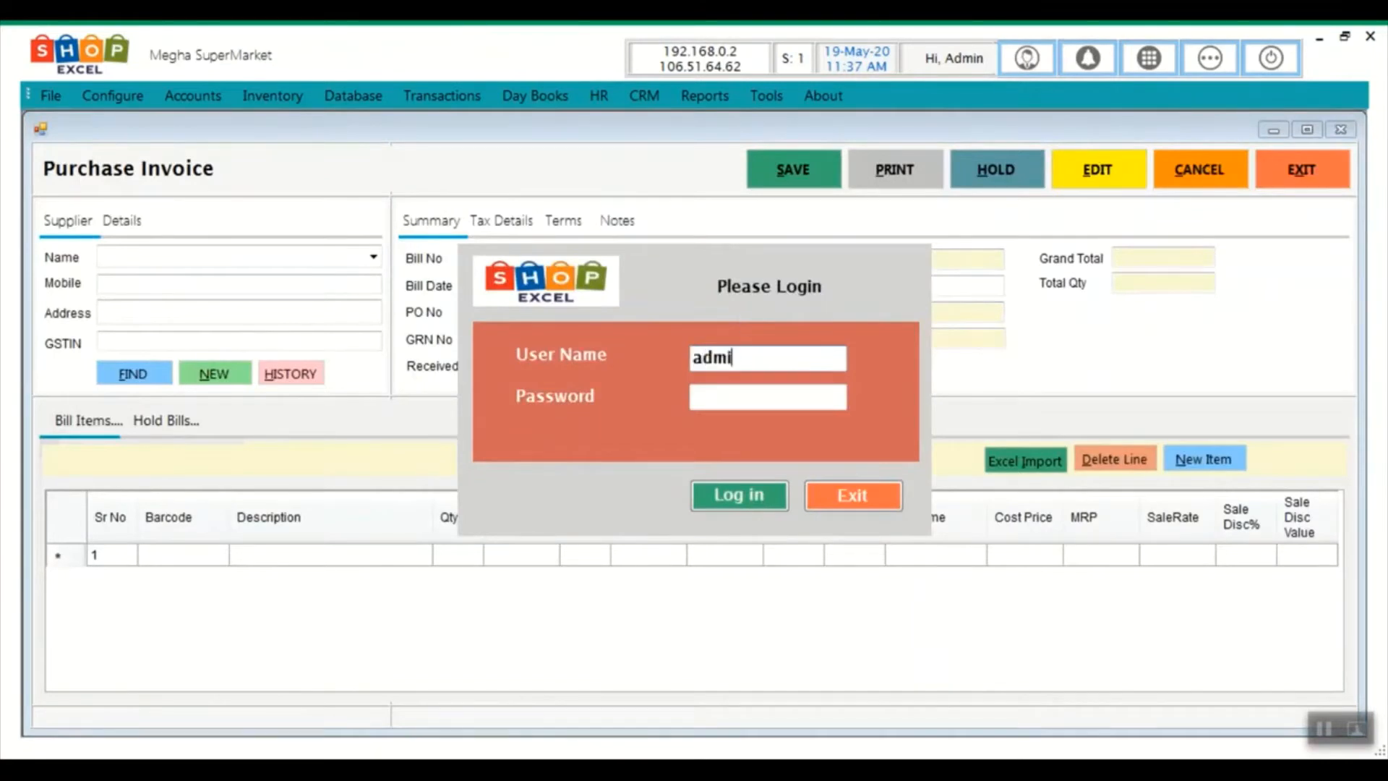
{"action": "key", "text": "Tab"}
{"action": "type", "text": "***"}
{"action": "key", "text": "Return"}
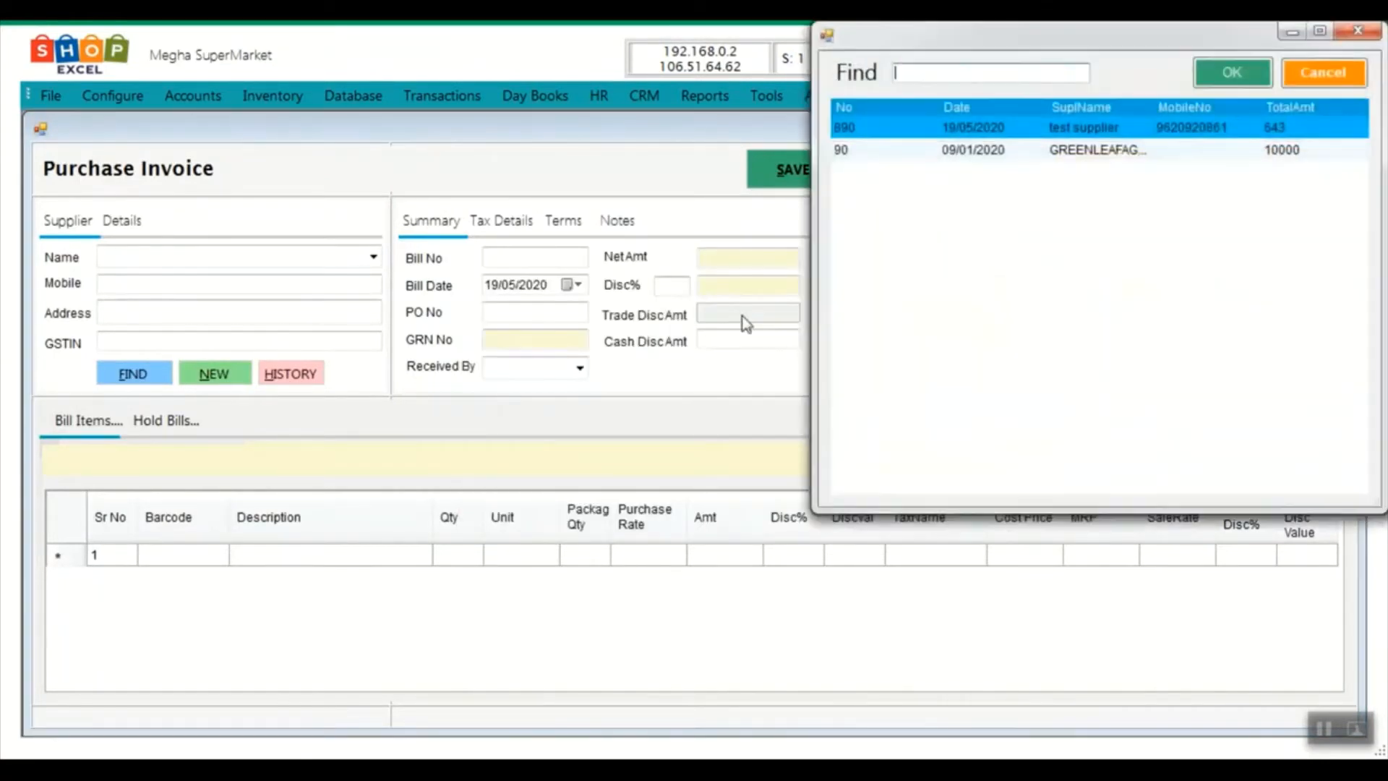
{"action": "double_click", "coordinate": [961, 134]}
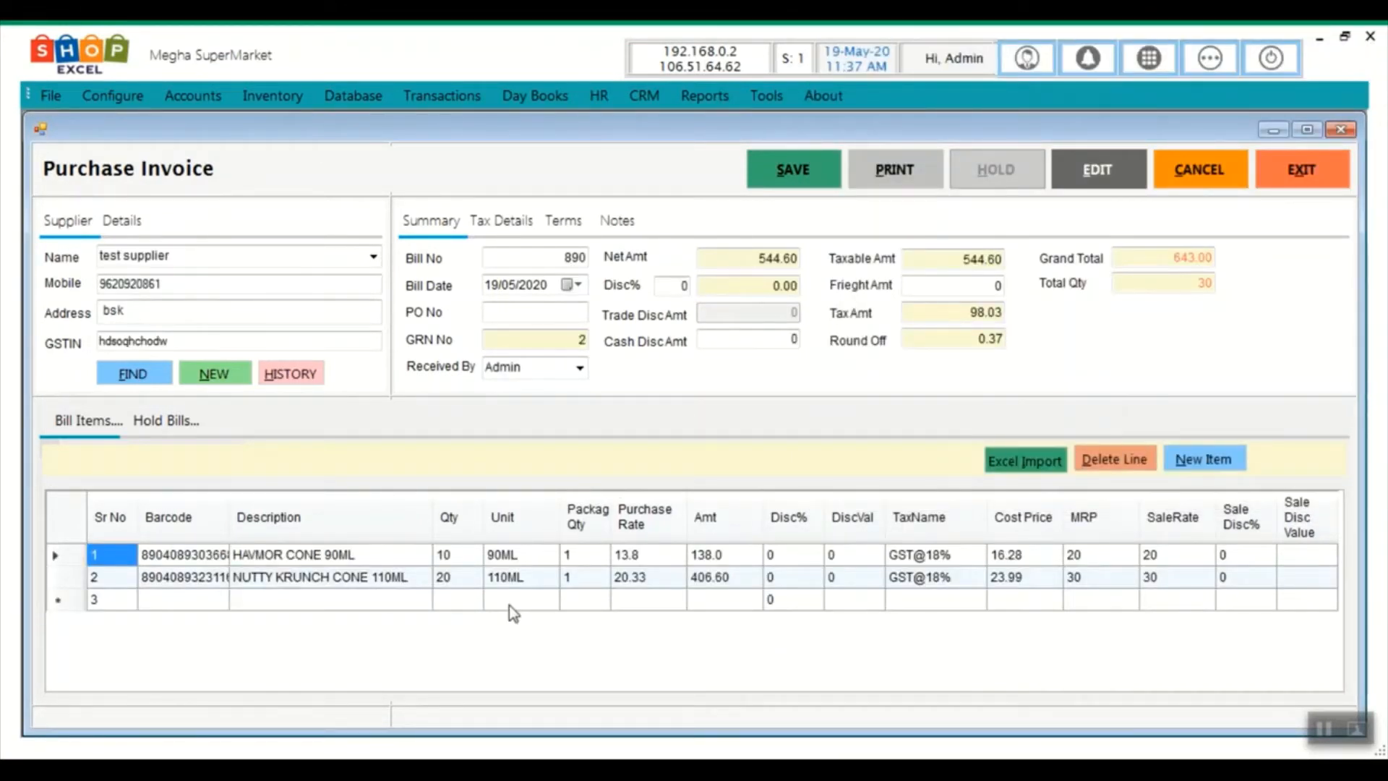
Save bill 890 again, confirm it, and close the Purchase Invoice window
{"action": "left_click", "coordinate": [761, 168]}
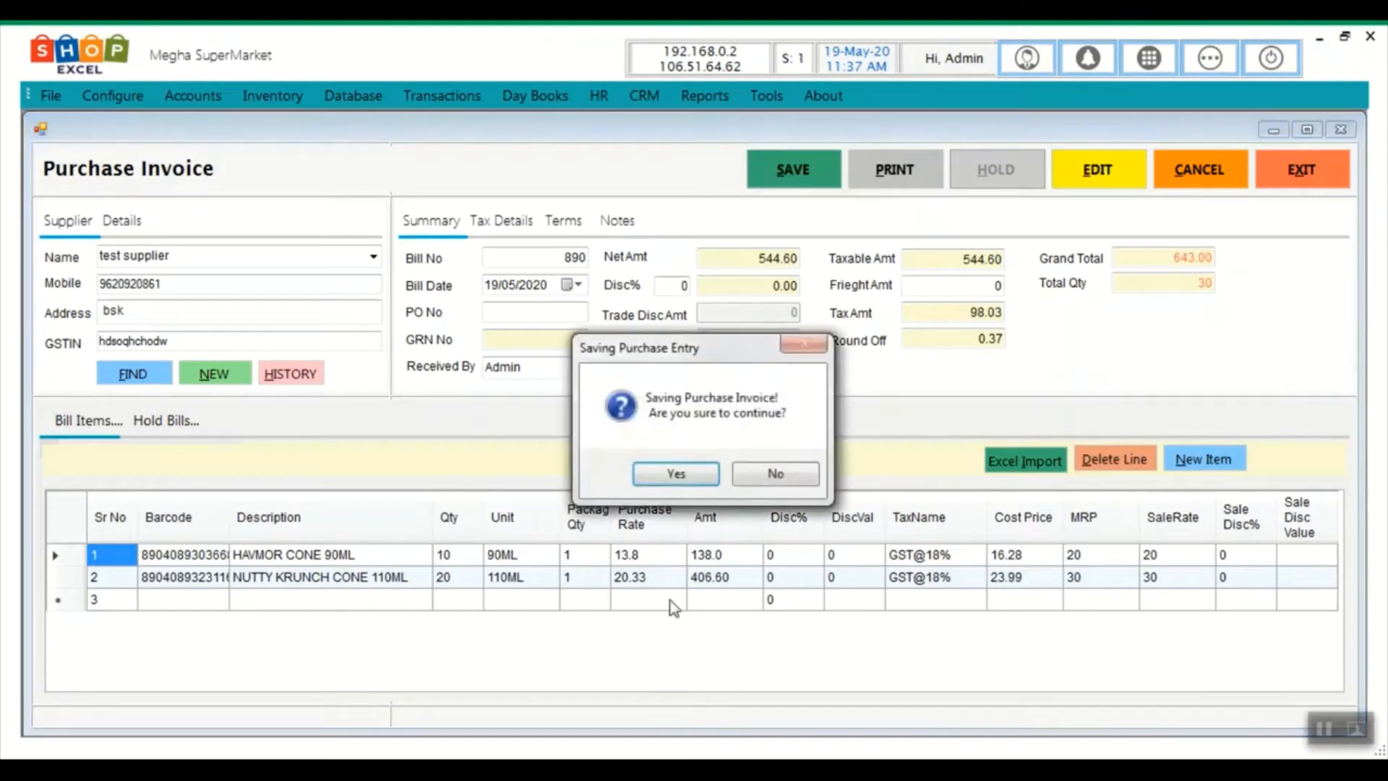
{"action": "left_click", "coordinate": [675, 471]}
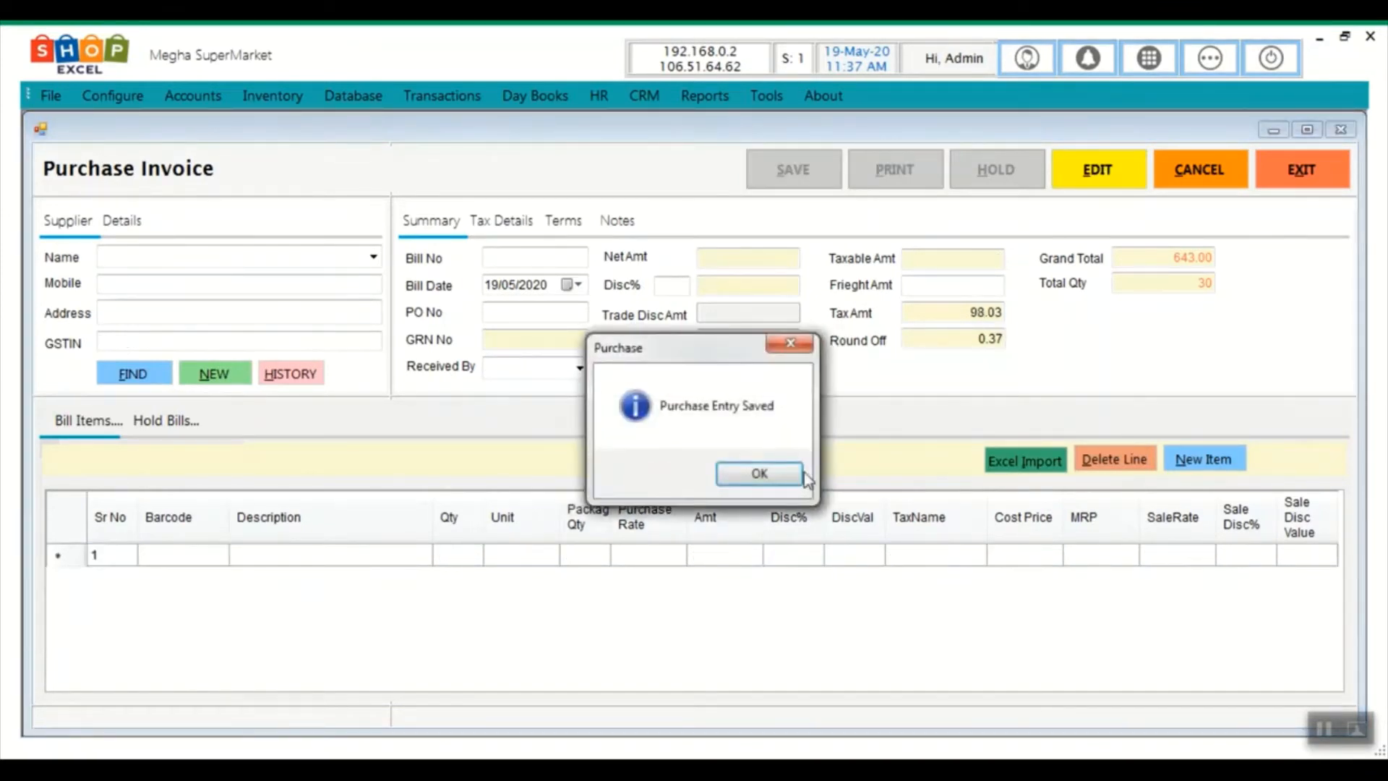
{"action": "left_click", "coordinate": [794, 474]}
{"action": "left_click", "coordinate": [1272, 178]}
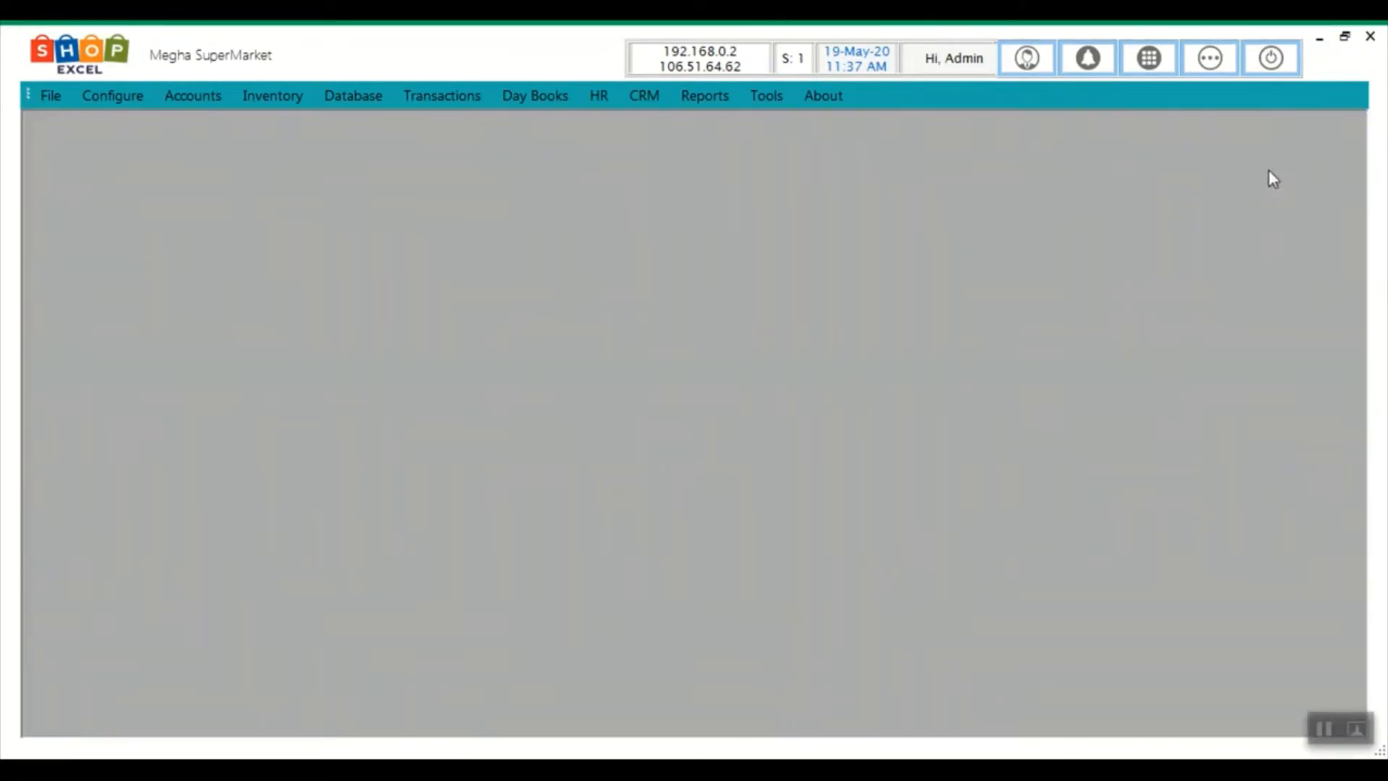
{"action": "left_click", "coordinate": [1211, 71]}
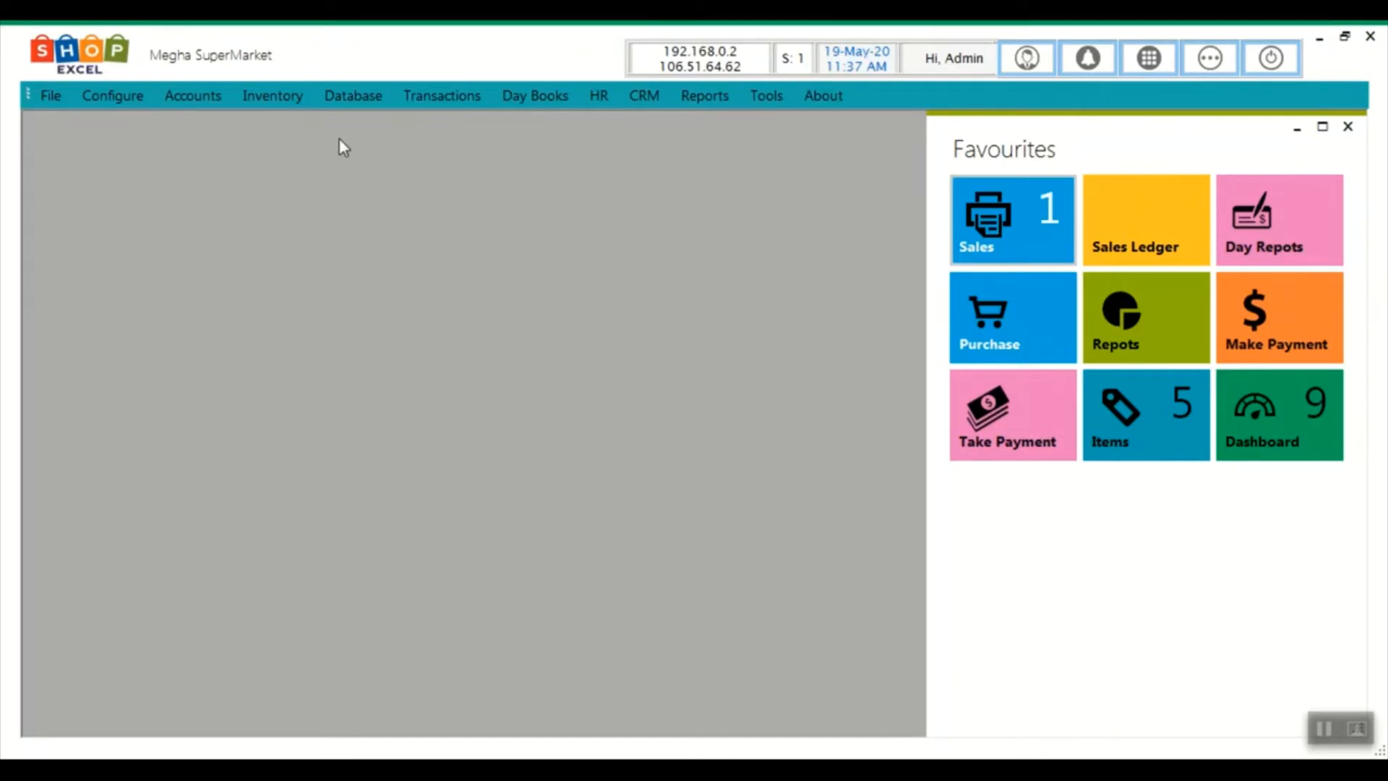
{"action": "left_click", "coordinate": [281, 103]}
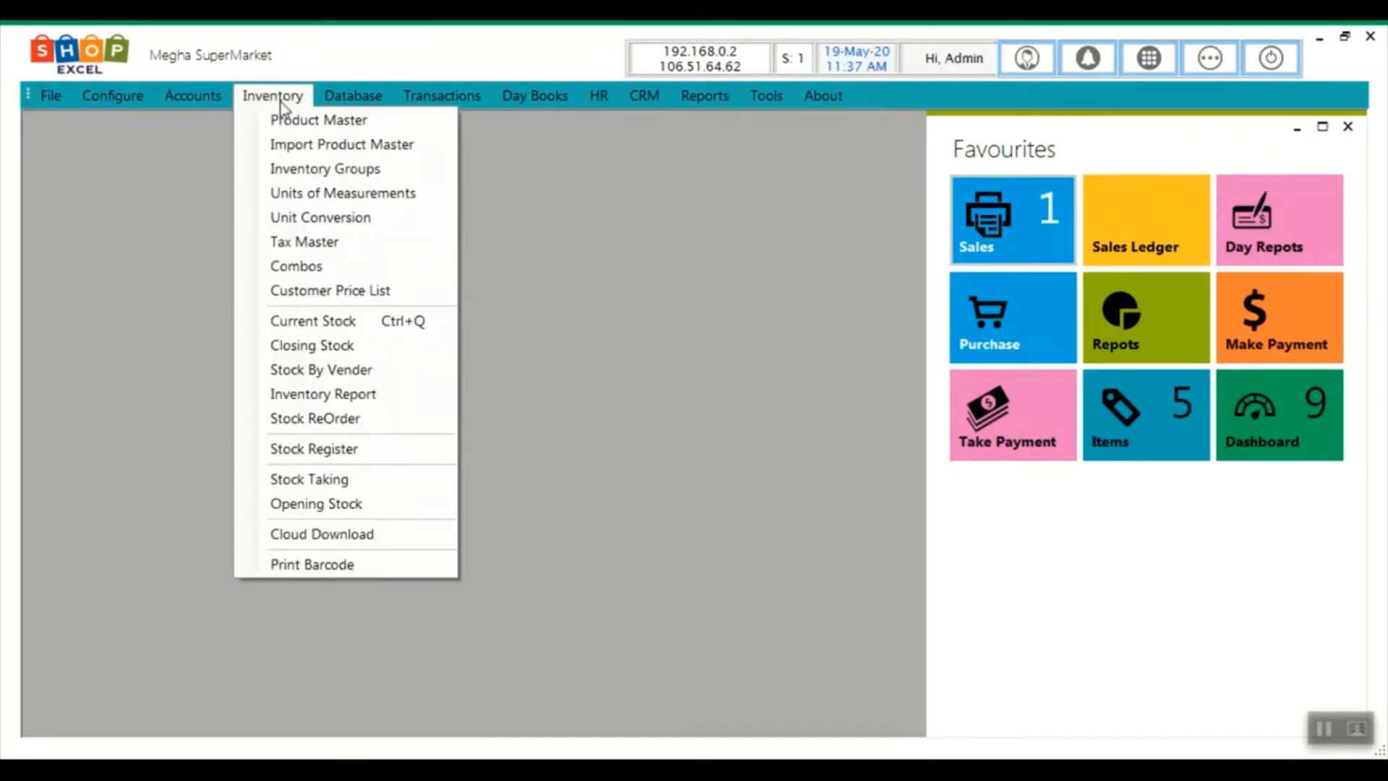
{"action": "left_click", "coordinate": [290, 320]}
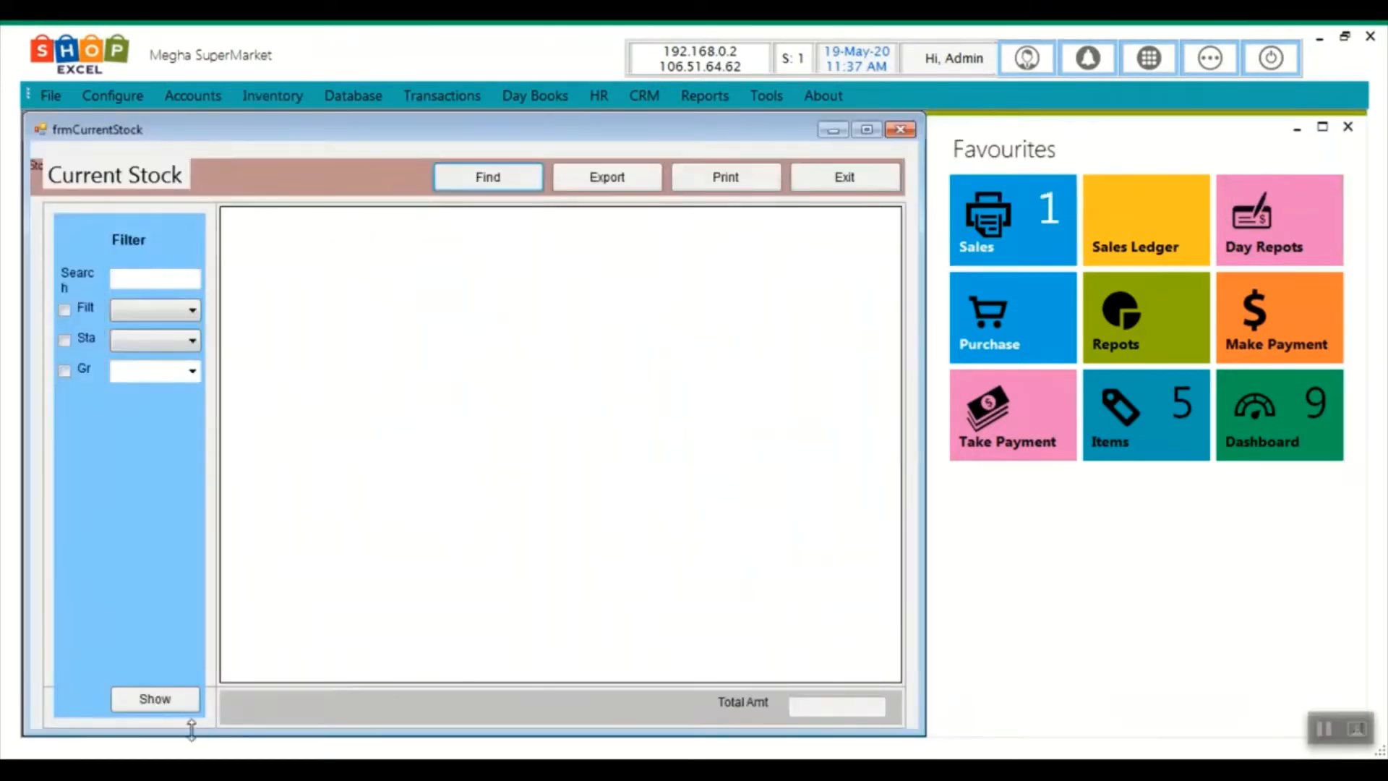
{"action": "left_click", "coordinate": [164, 703]}
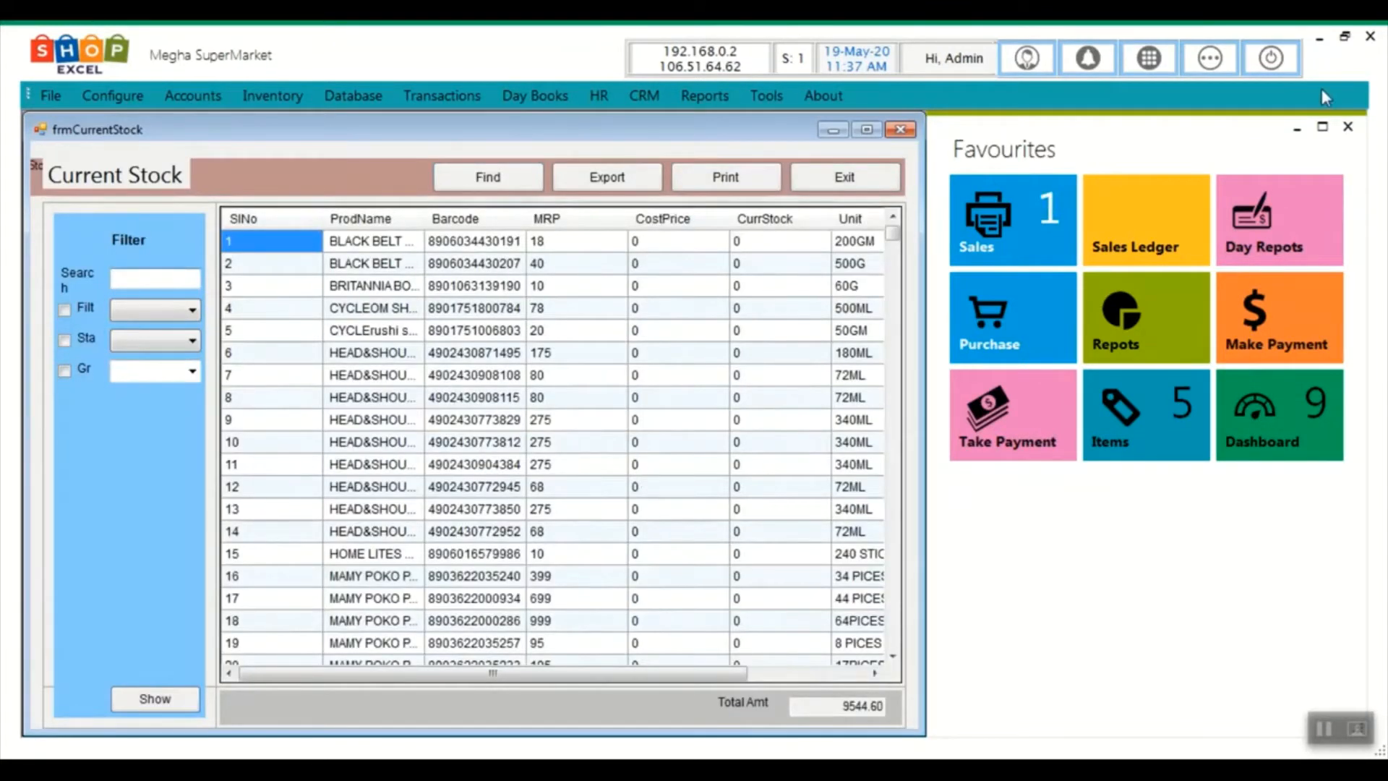
{"action": "left_click", "coordinate": [1346, 128]}
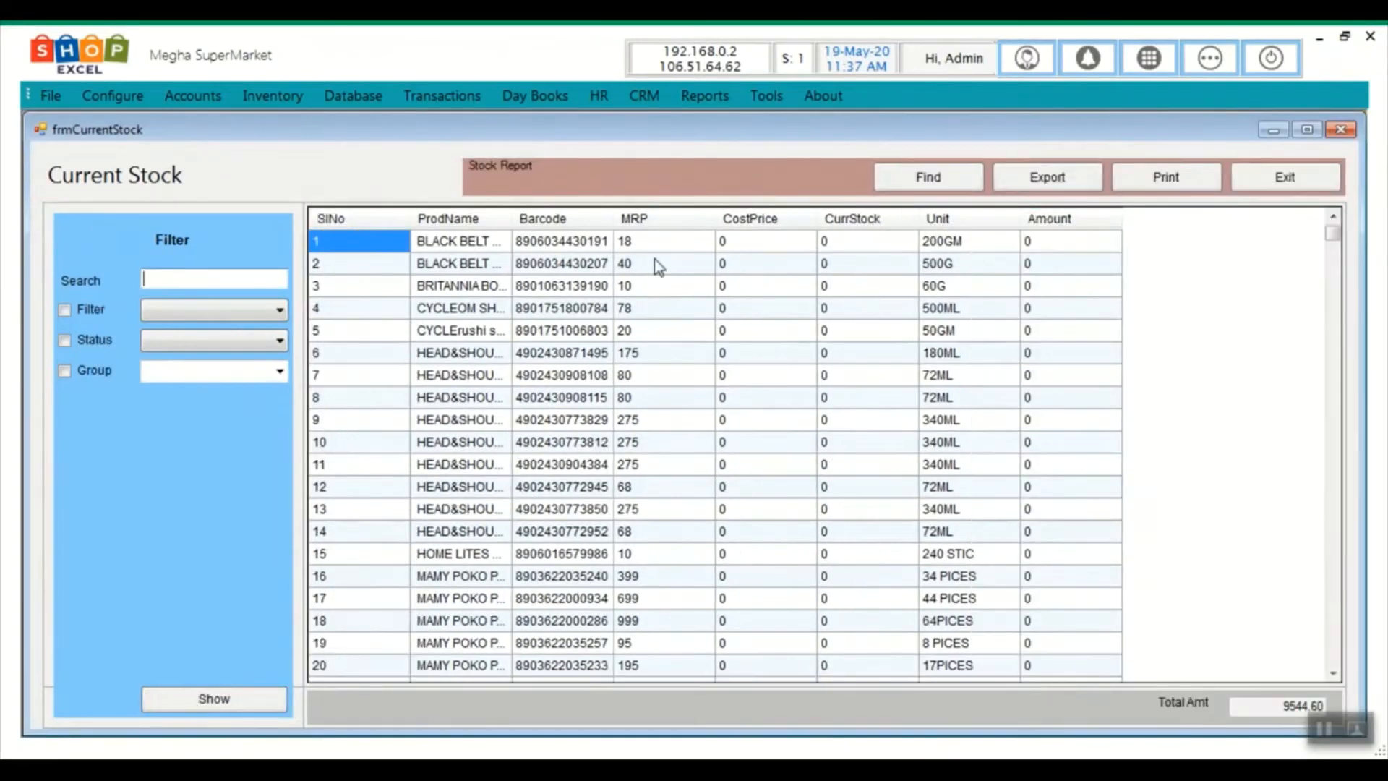
{"action": "left_click", "coordinate": [454, 245]}
{"action": "left_click", "coordinate": [571, 246]}
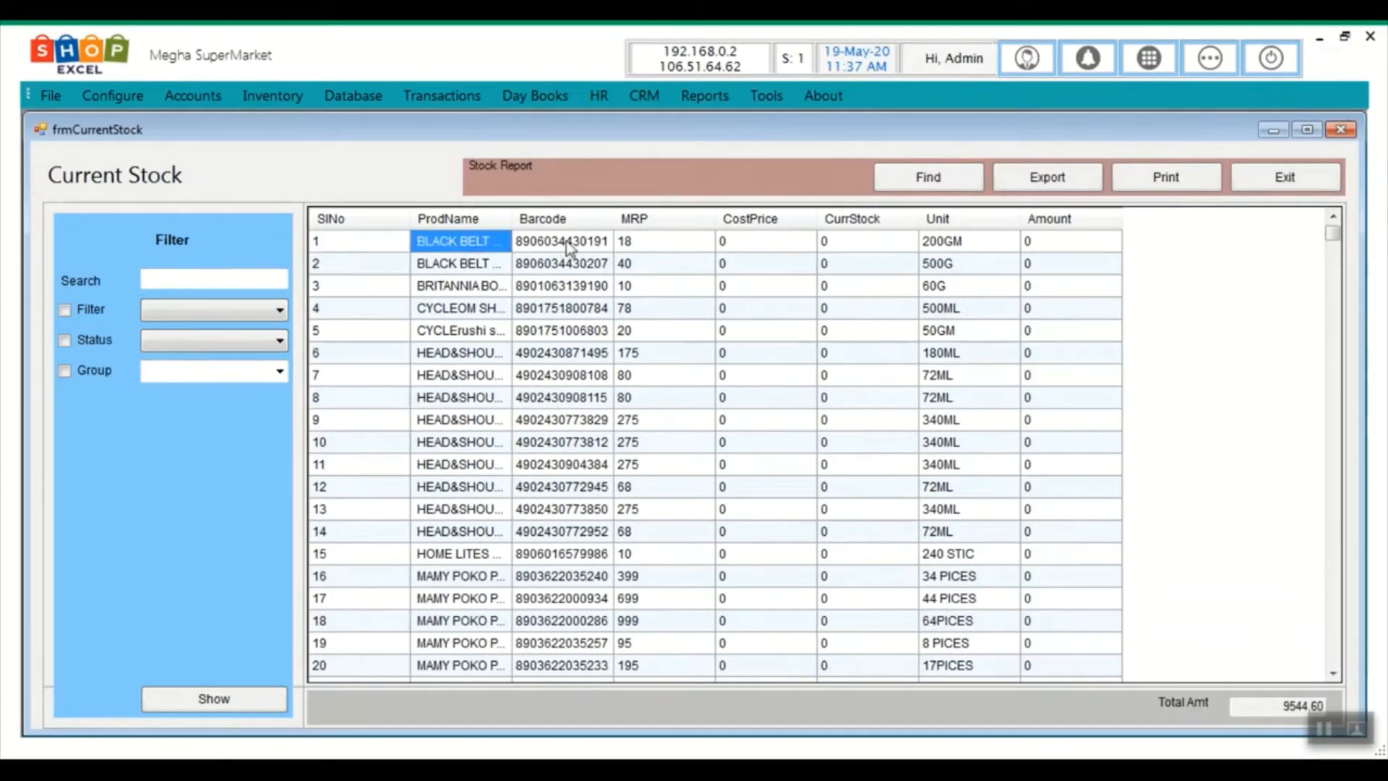
{"action": "left_click", "coordinate": [631, 244]}
{"action": "left_click", "coordinate": [834, 244]}
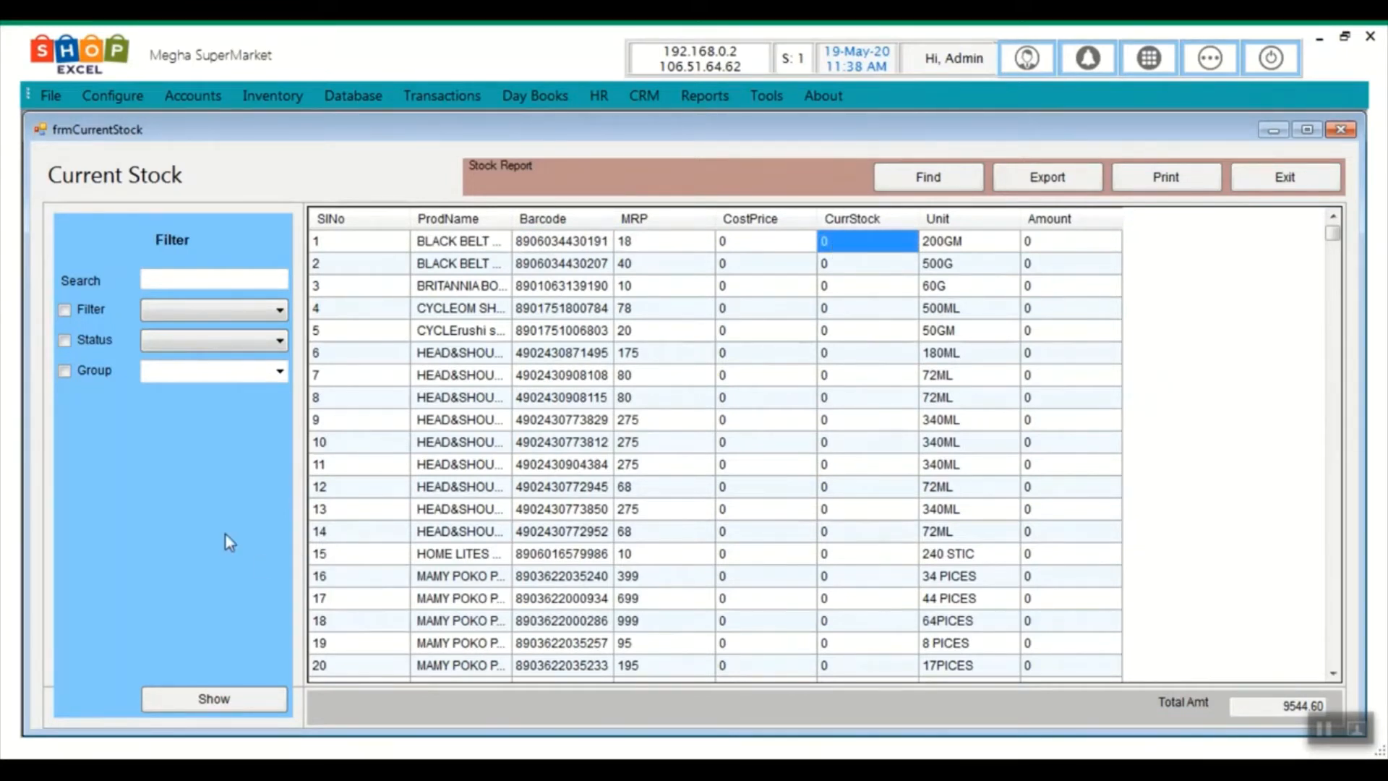
{"action": "left_click", "coordinate": [114, 370]}
{"action": "left_click", "coordinate": [277, 372]}
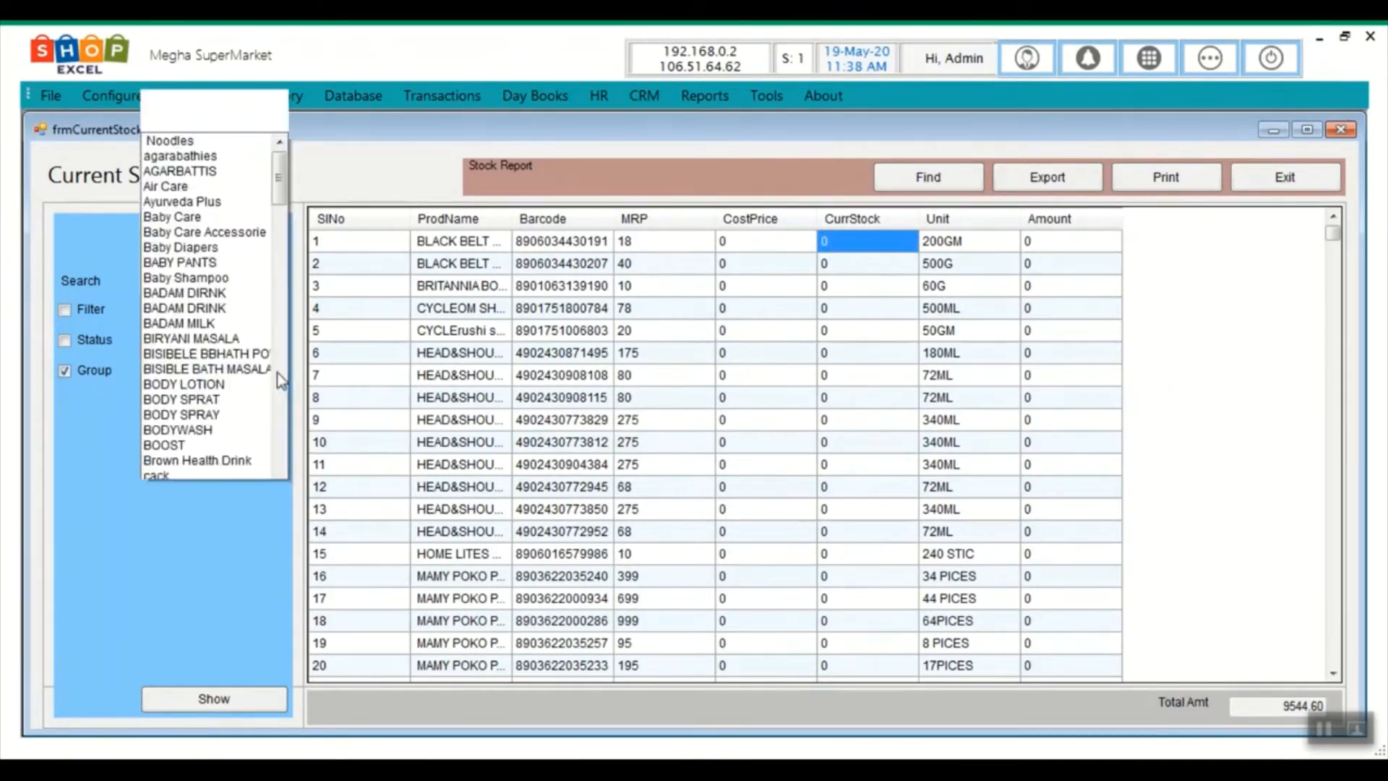
{"action": "left_click", "coordinate": [233, 350]}
{"action": "left_click", "coordinate": [193, 701]}
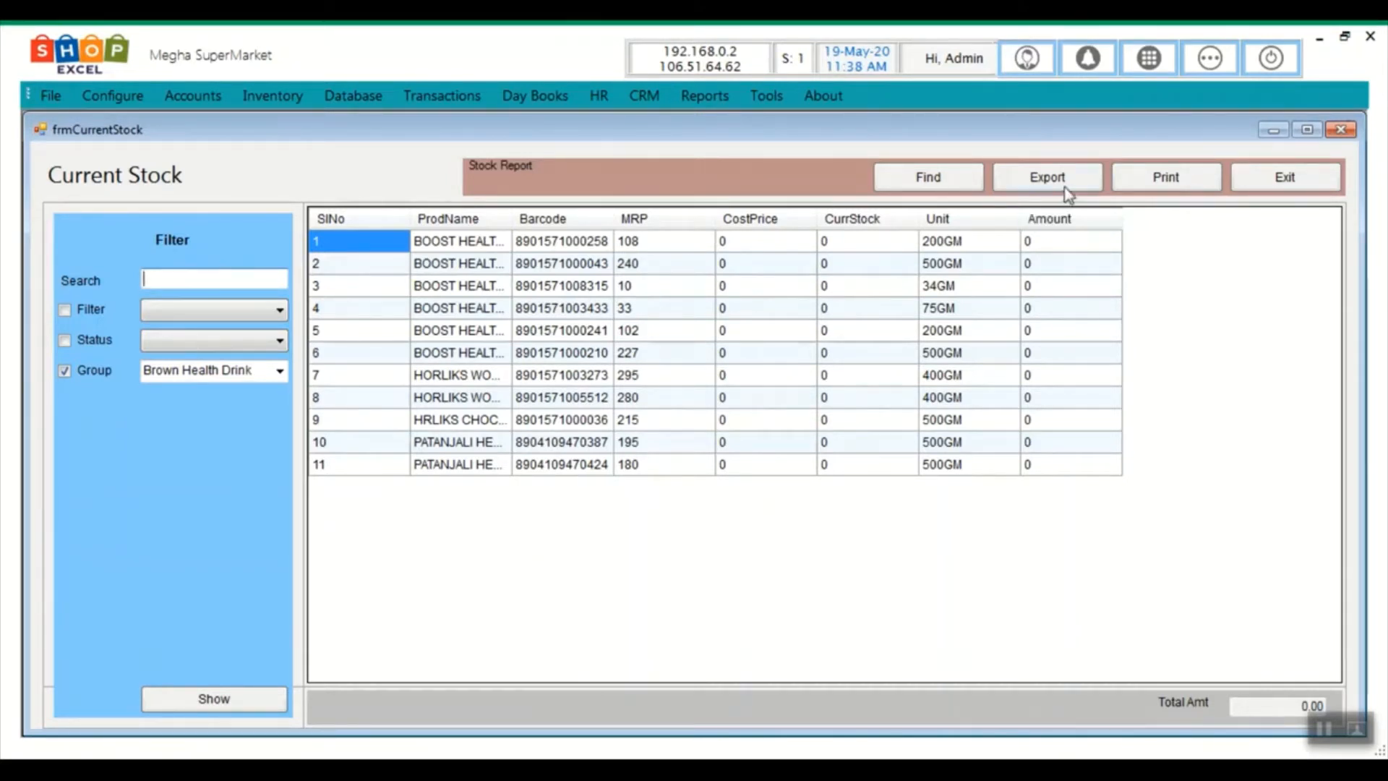
{"action": "left_click", "coordinate": [1275, 180]}
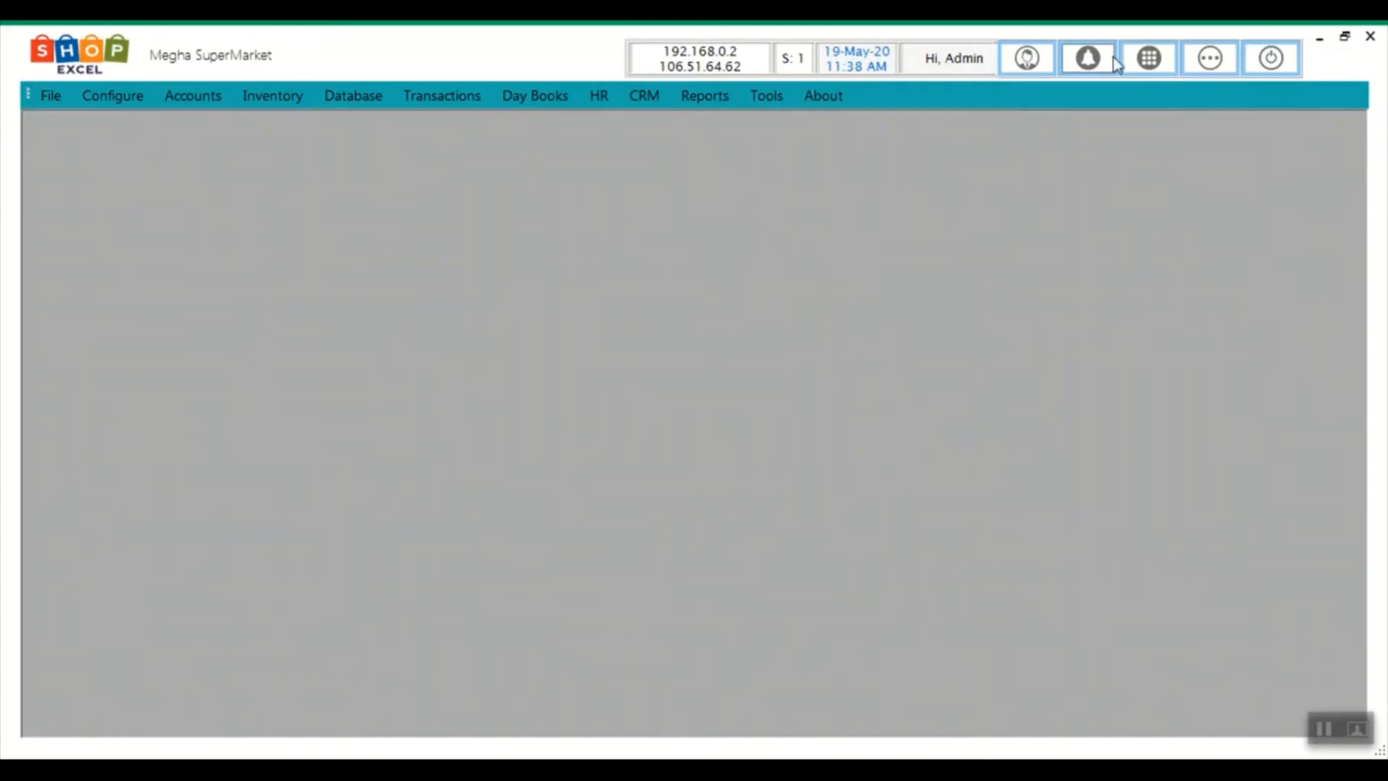
Open a new sales invoice from the Favourites panel and maximize it
{"action": "left_click", "coordinate": [1208, 59]}
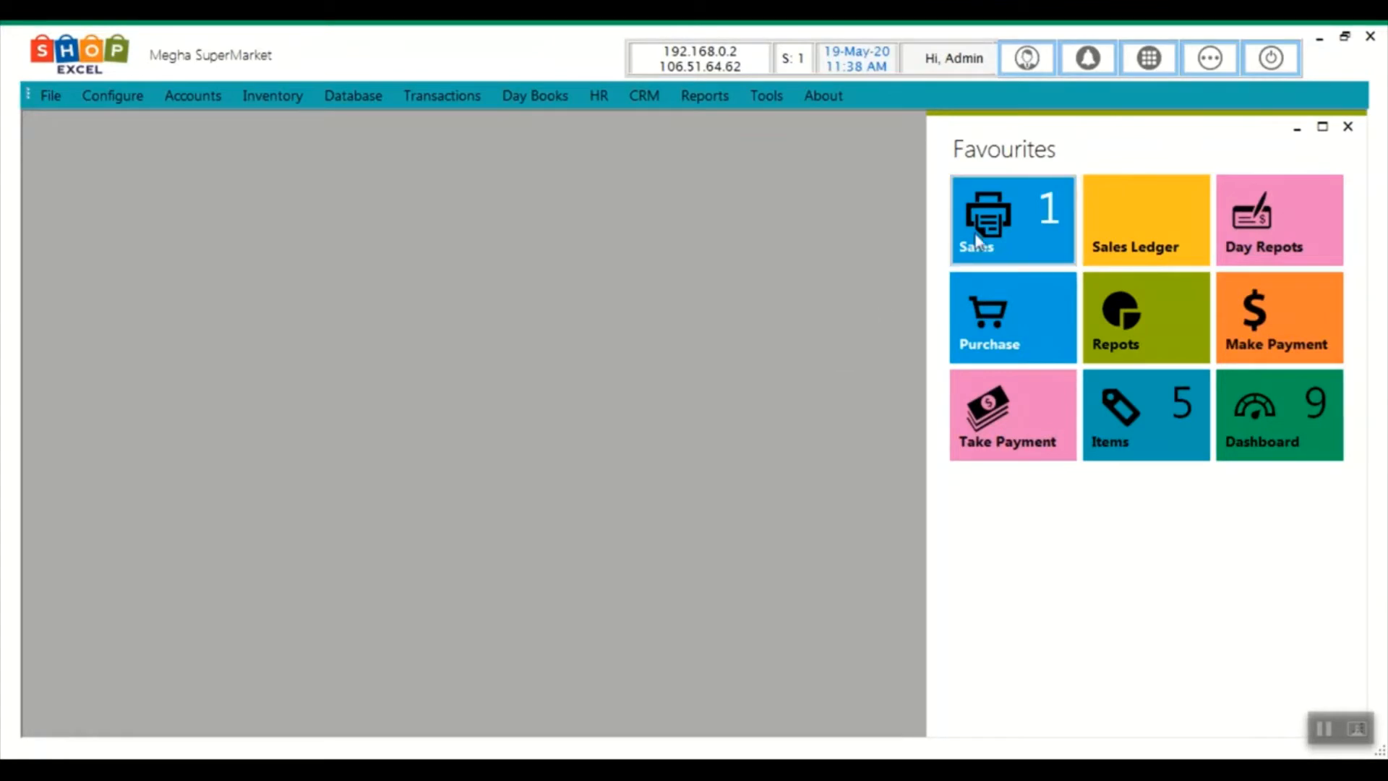
{"action": "left_click", "coordinate": [1018, 242]}
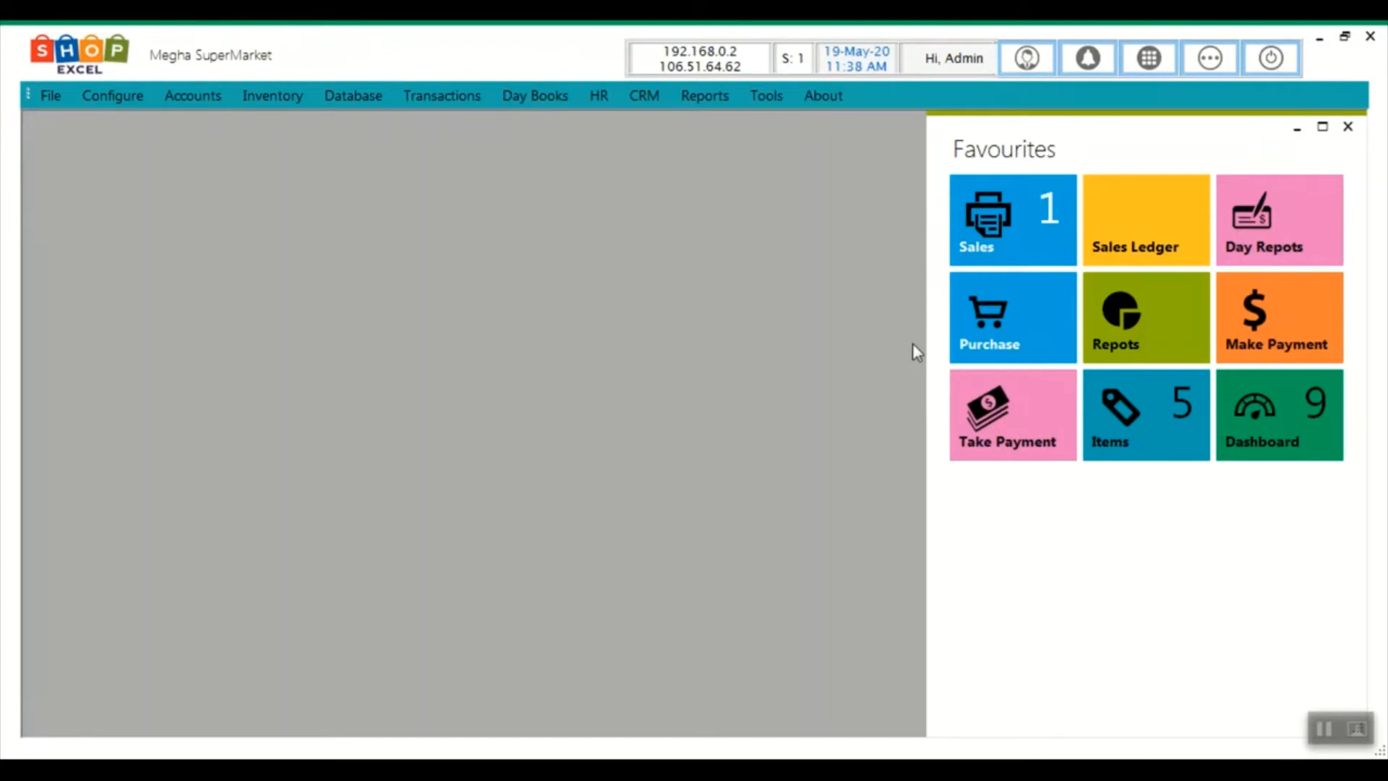
{"action": "left_click", "coordinate": [980, 264]}
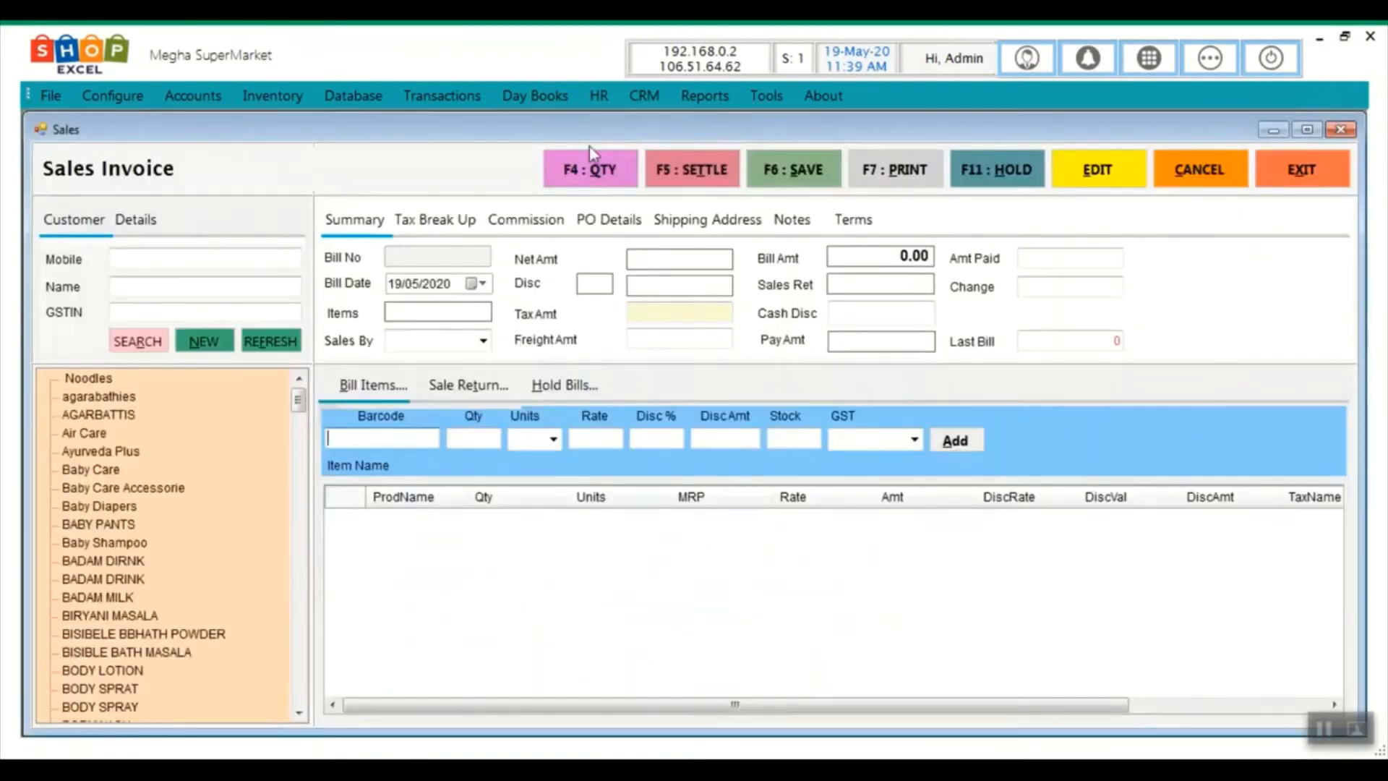
{"action": "left_click", "coordinate": [1307, 129]}
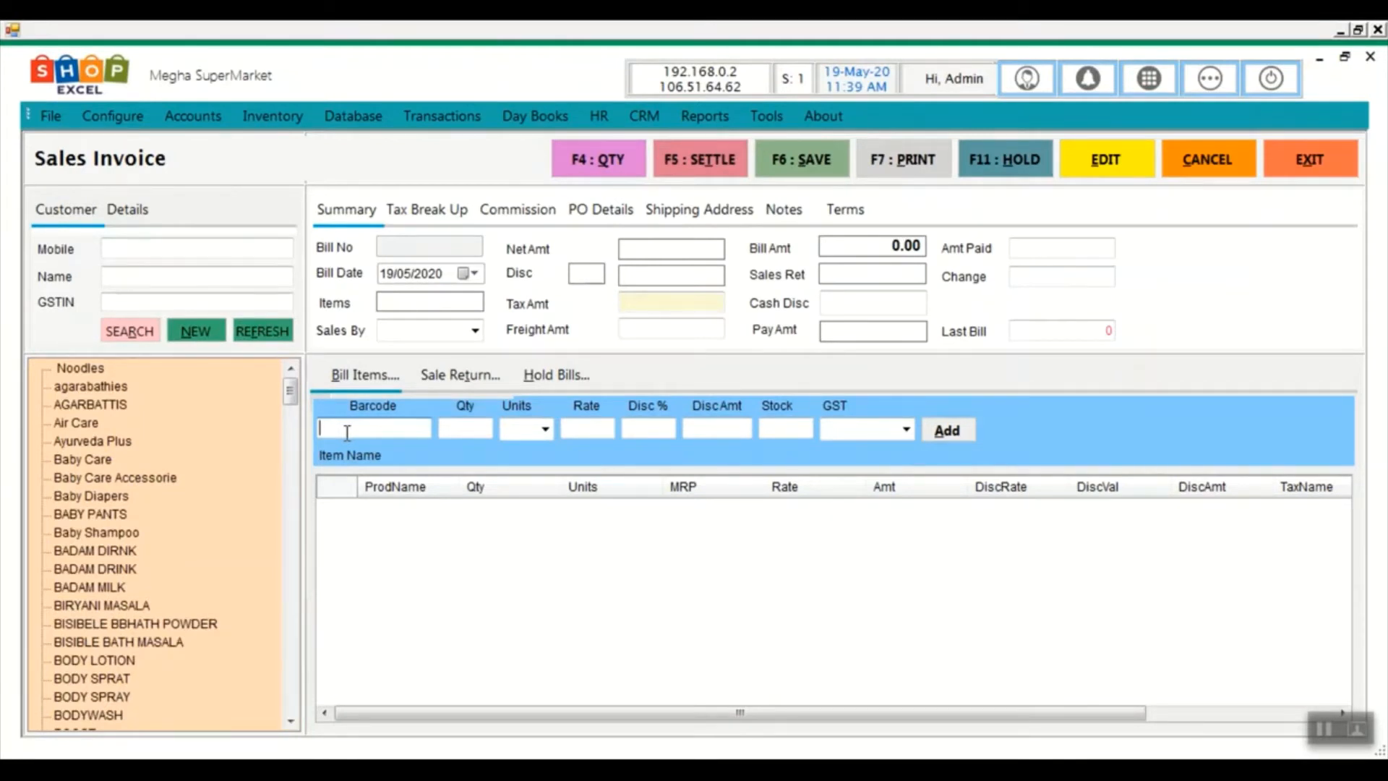
Add J Baby creams (30G, 50G, milk+rice 100G) and 100ML lotions from Baby Care
{"action": "double_click", "coordinate": [83, 460]}
{"action": "double_click", "coordinate": [108, 459]}
{"action": "double_click", "coordinate": [115, 477]}
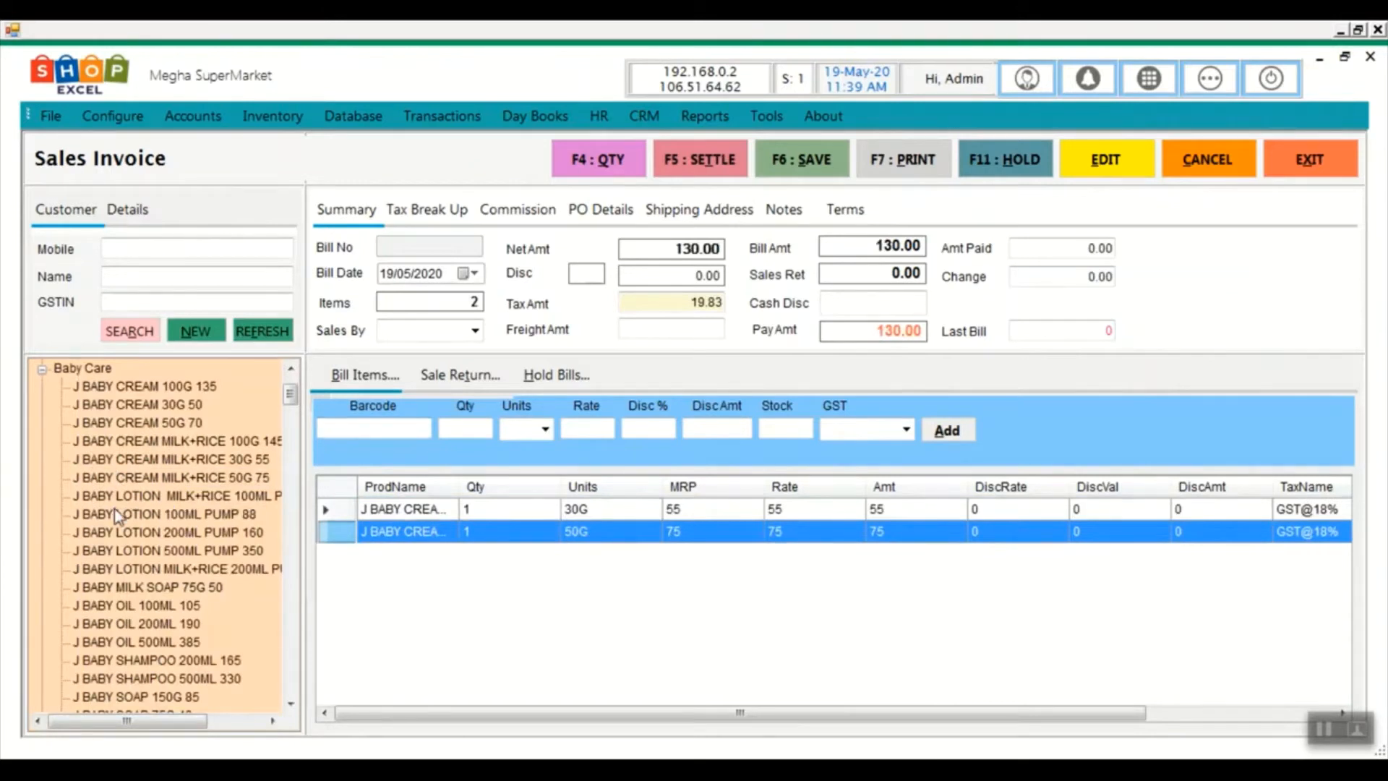
{"action": "double_click", "coordinate": [115, 514]}
{"action": "double_click", "coordinate": [115, 477]}
{"action": "left_click", "coordinate": [156, 442]}
{"action": "double_click", "coordinate": [155, 442]}
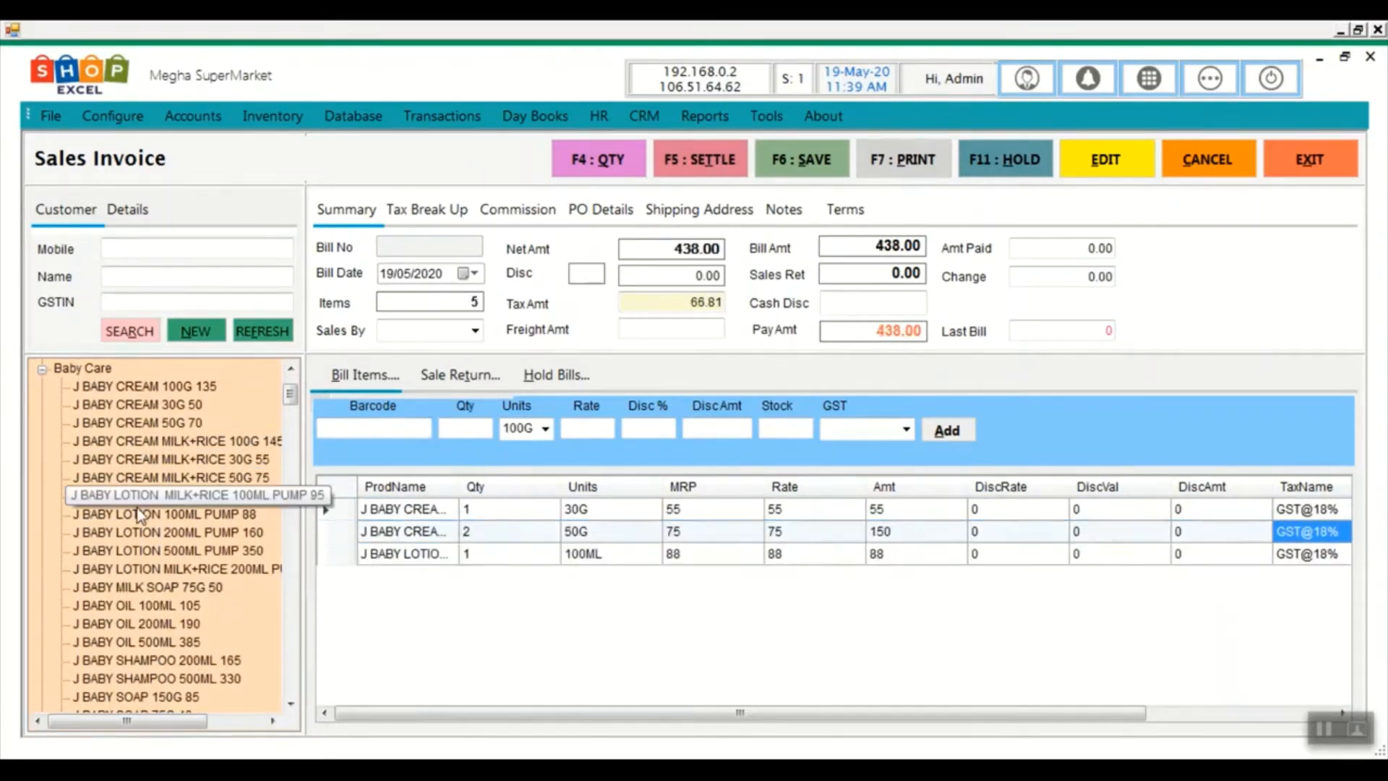
{"action": "double_click", "coordinate": [116, 514]}
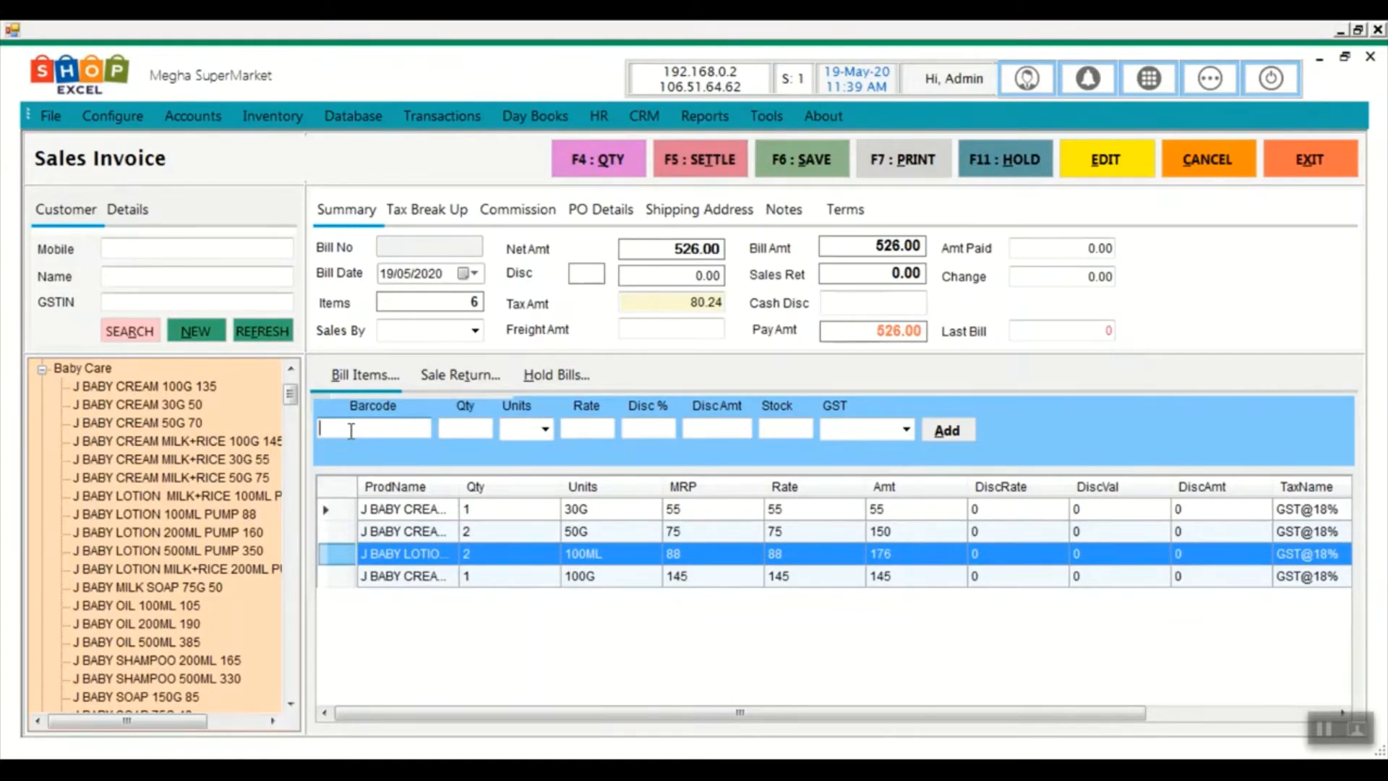
Add AMBI PUR CAR REFILL 7.5ML with quantity 2, bringing the bill to 916.00
{"action": "key", "text": "Return"}
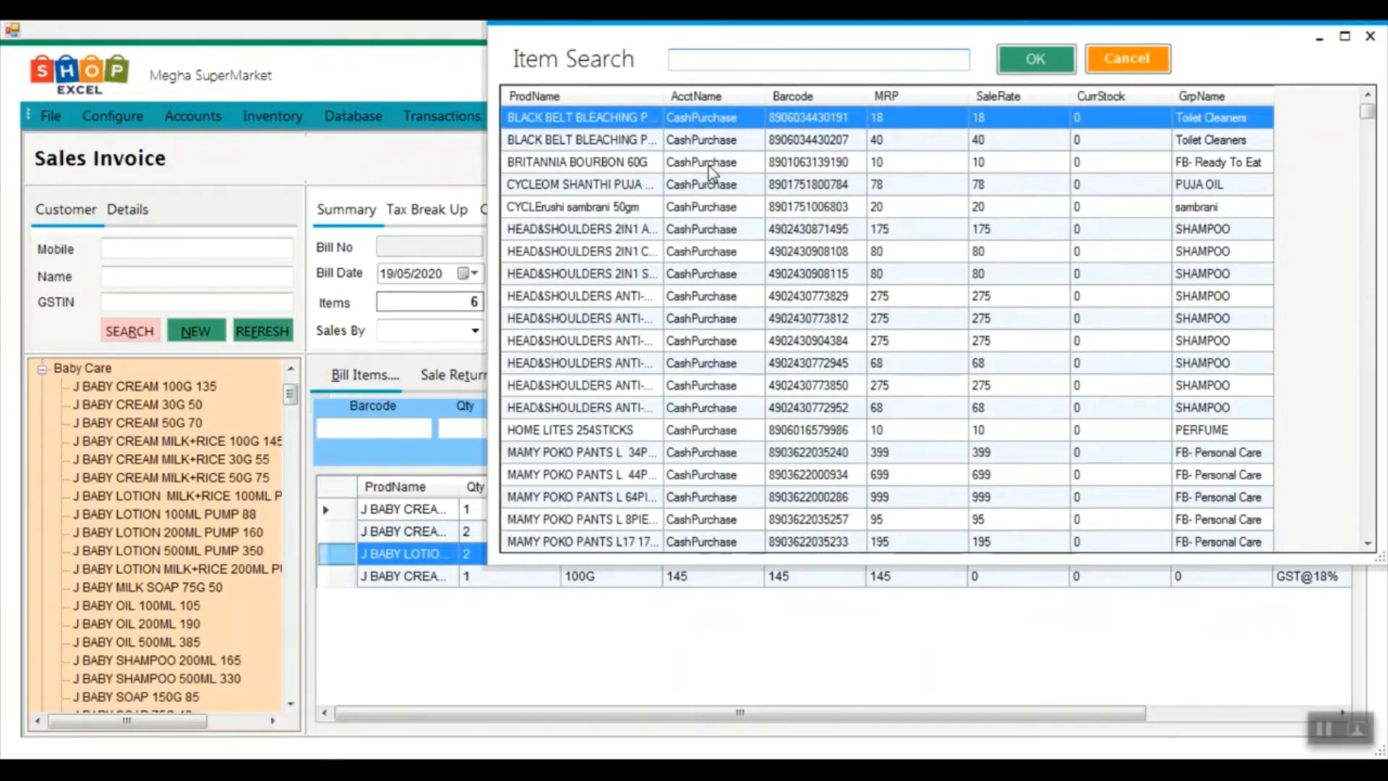
{"action": "type", "text": "bi"}
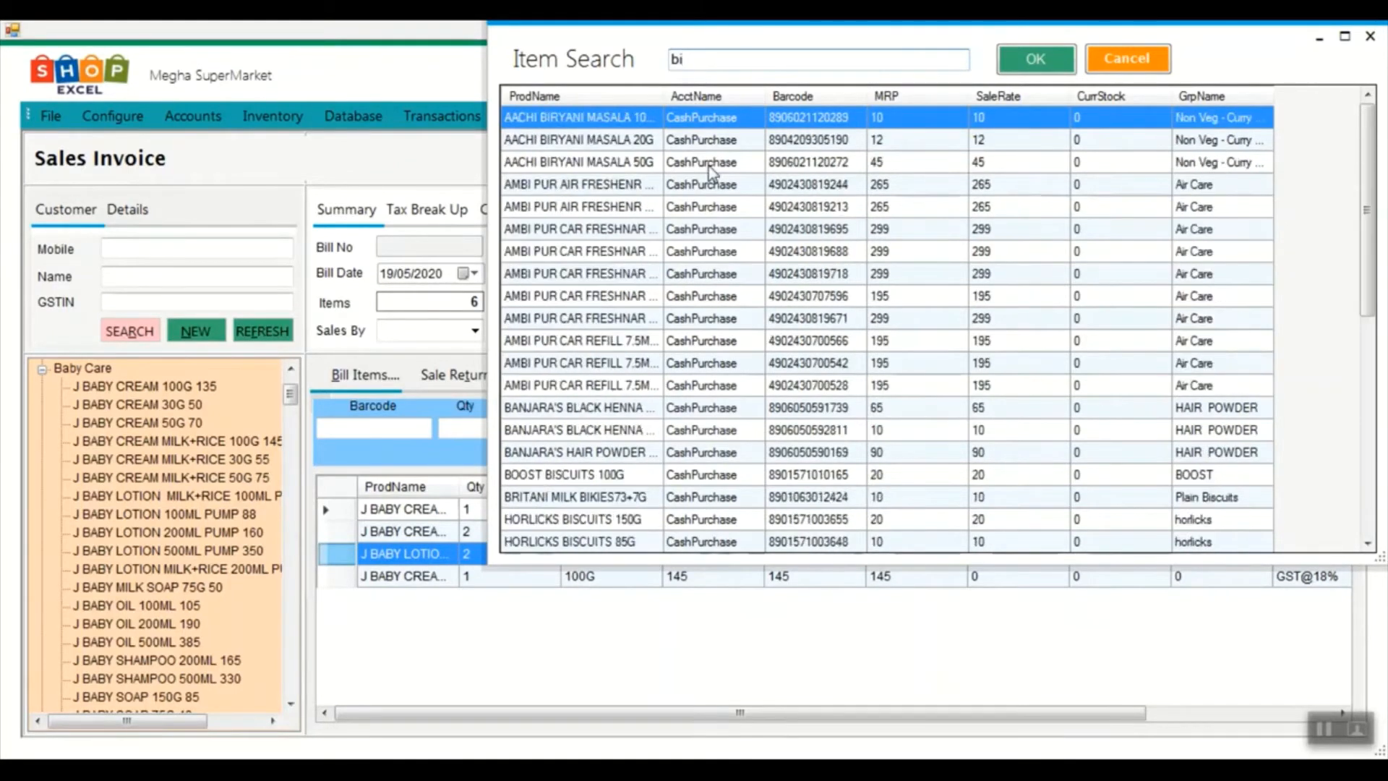
{"action": "left_click", "coordinate": [545, 366]}
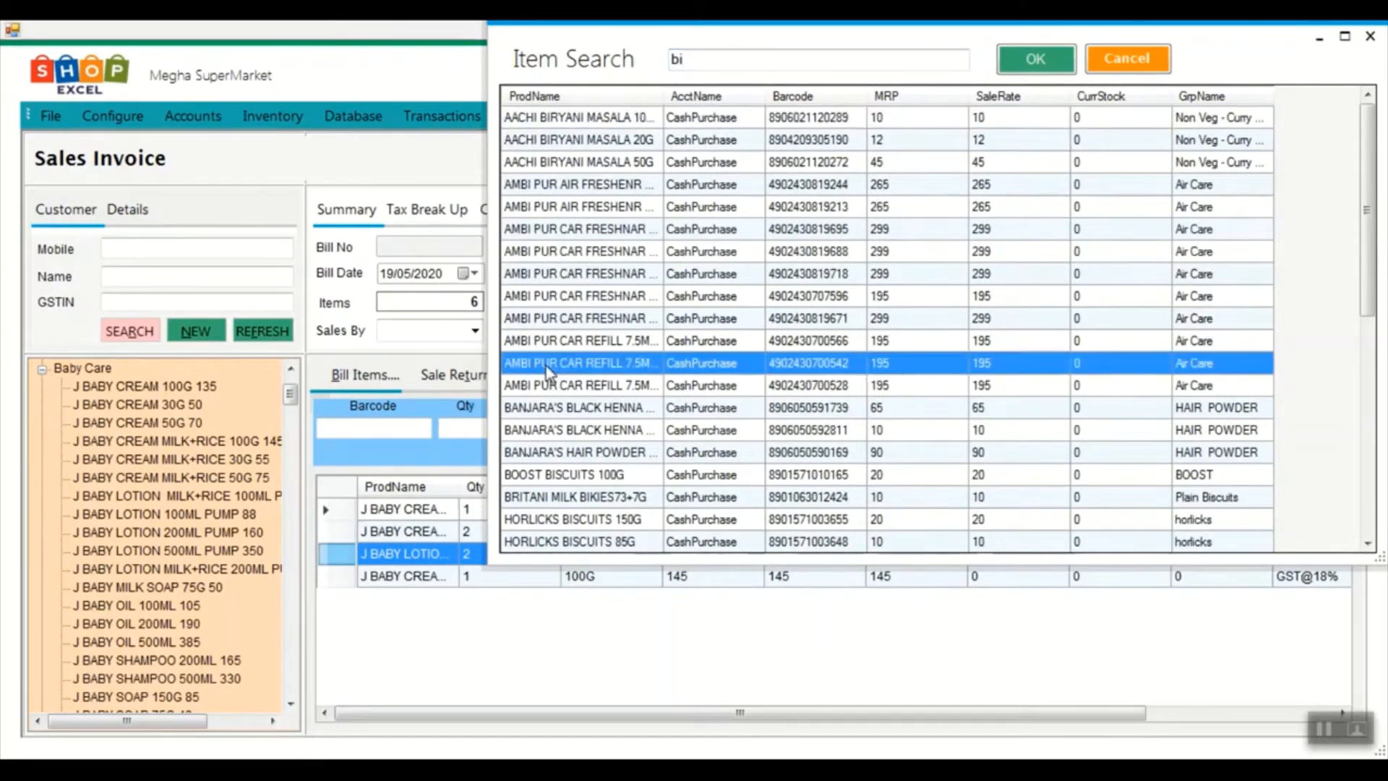
{"action": "double_click", "coordinate": [545, 366]}
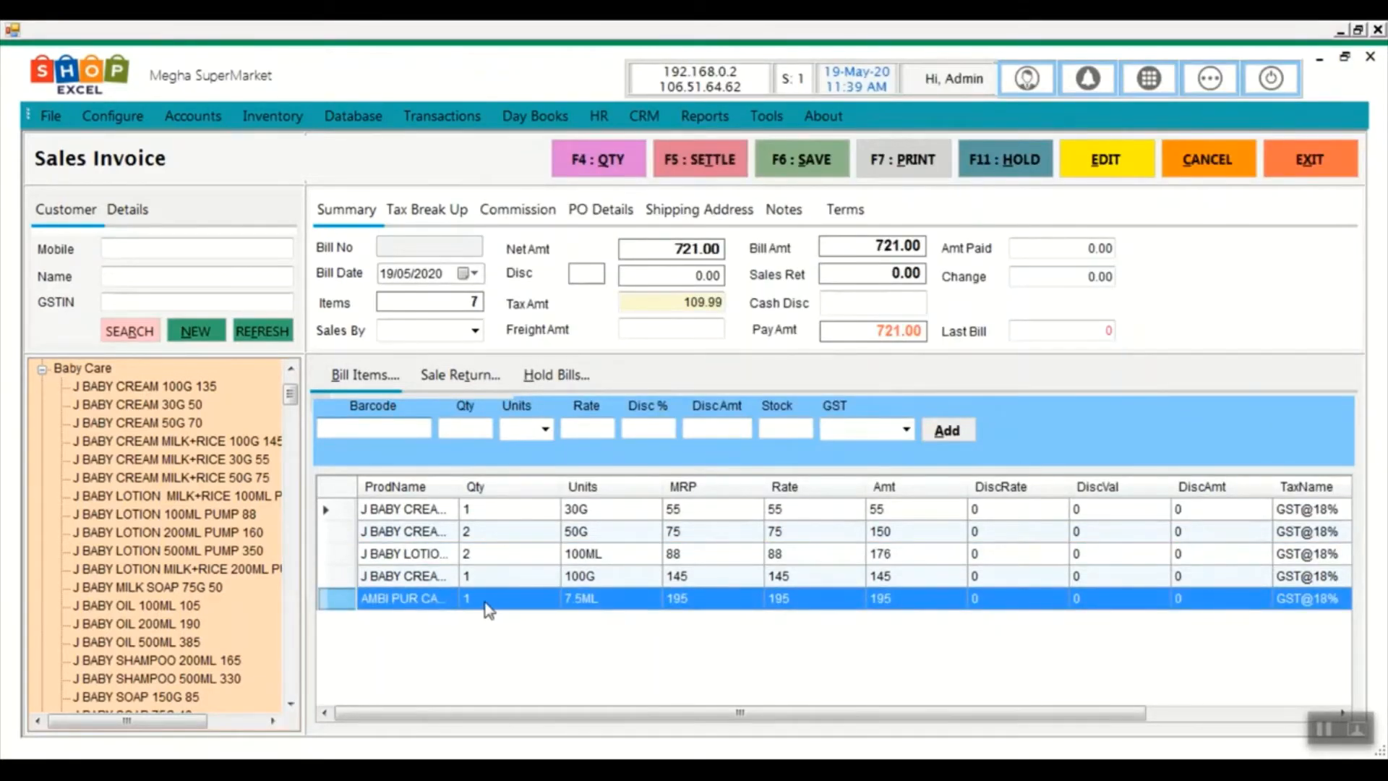
{"action": "double_click", "coordinate": [489, 610]}
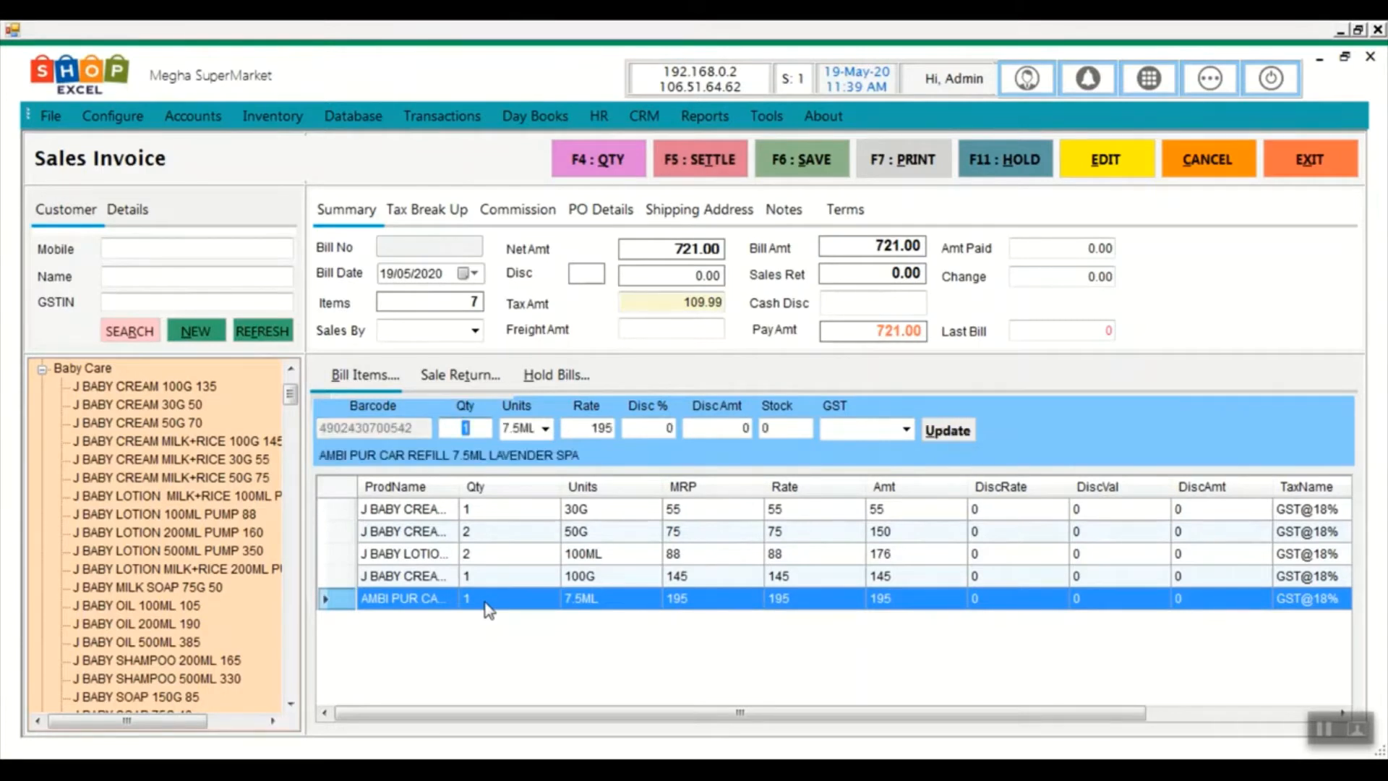
{"action": "type", "text": "2"}
{"action": "key", "text": "Return"}
{"action": "key", "text": "Return"}
{"action": "key", "text": "Return"}
{"action": "key", "text": "Return"}
{"action": "key", "text": "Return"}
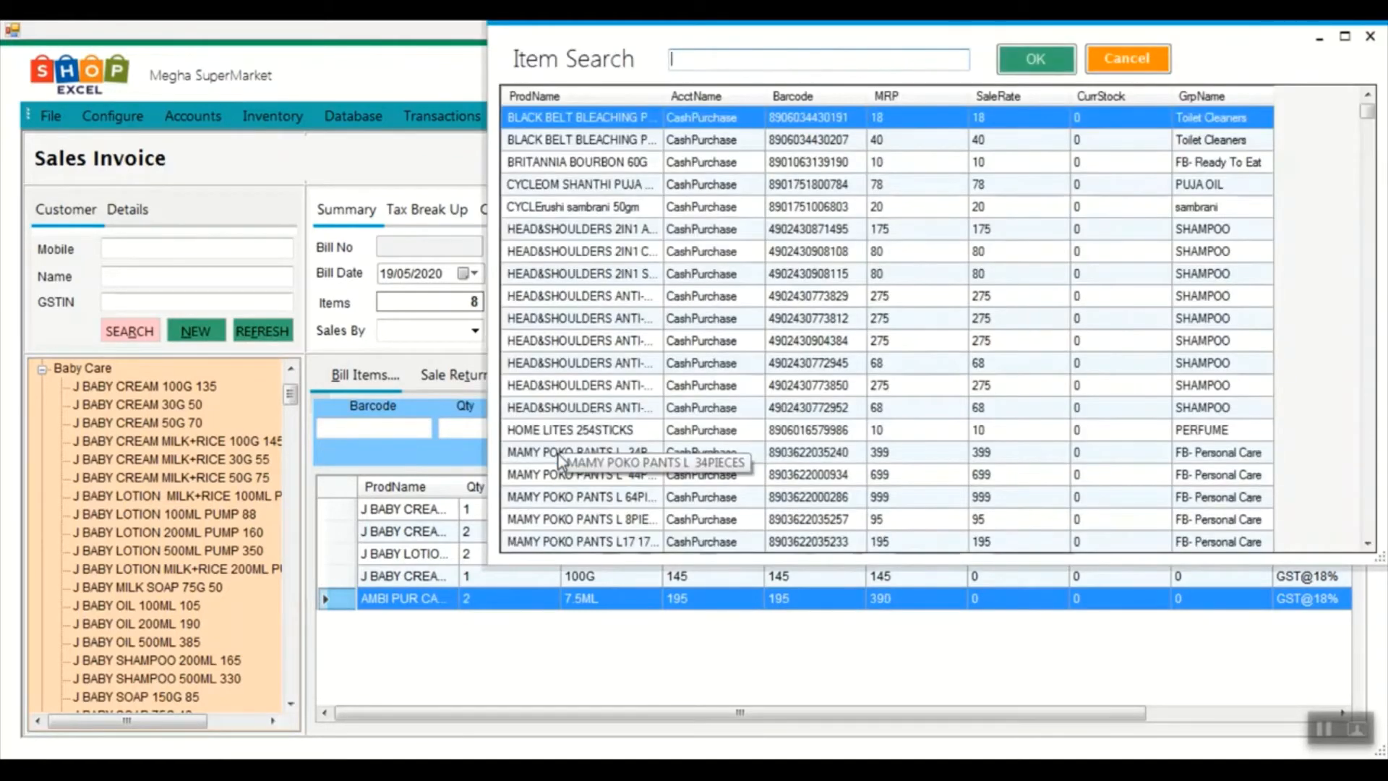
{"action": "left_click", "coordinate": [1149, 69]}
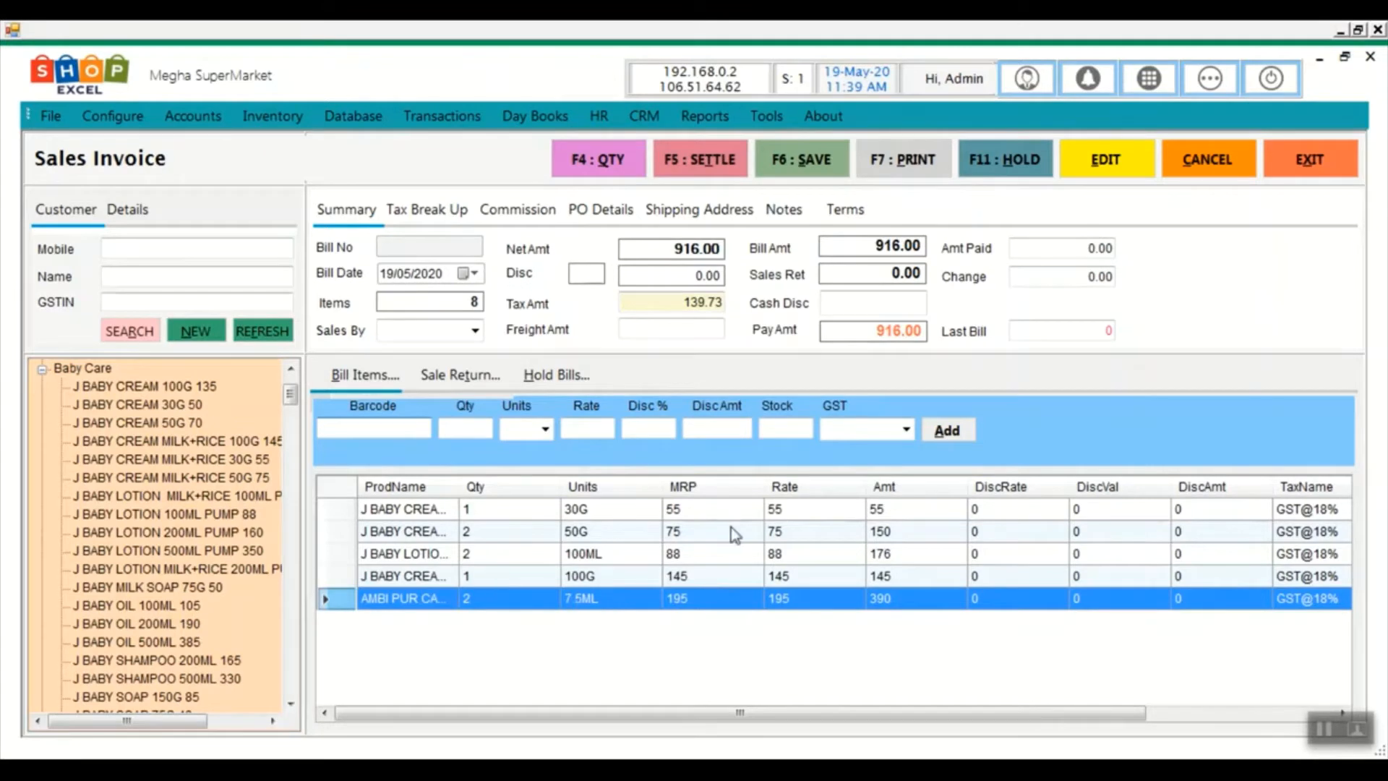
Enter a 5% bill discount, then remove it
{"action": "left_click", "coordinate": [597, 275]}
{"action": "type", "text": "5"}
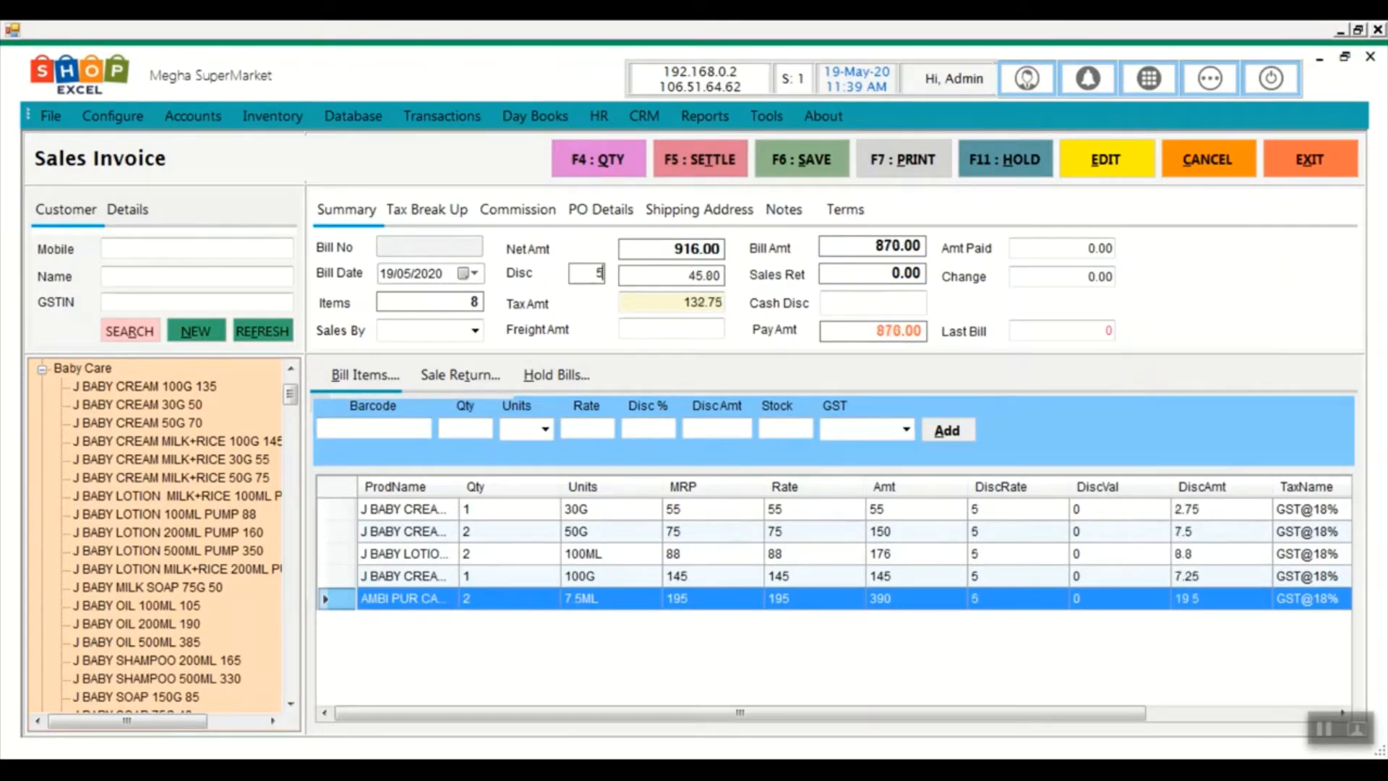
{"action": "key", "text": "BackSpace"}
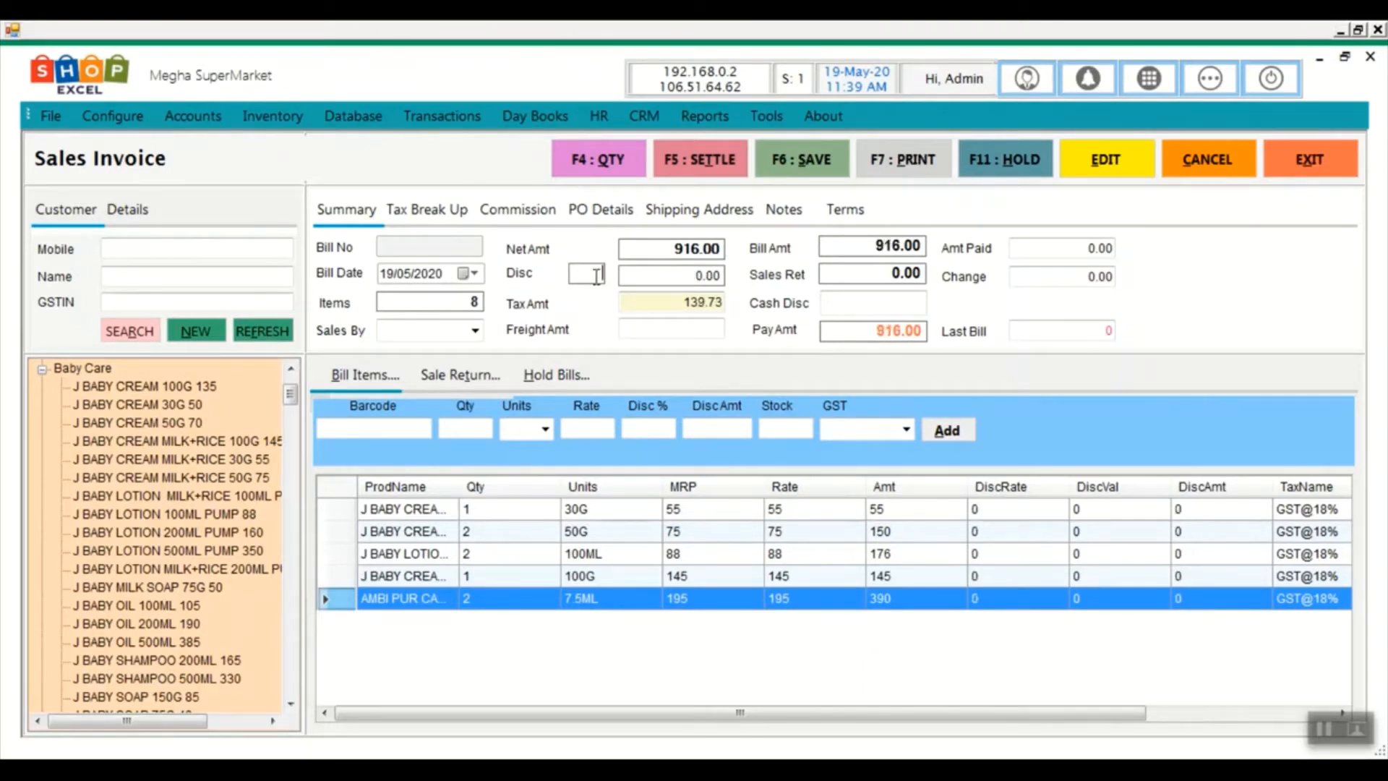
Set the invoice's salesperson to Admin
{"action": "left_click", "coordinate": [475, 331]}
{"action": "left_click", "coordinate": [443, 354]}
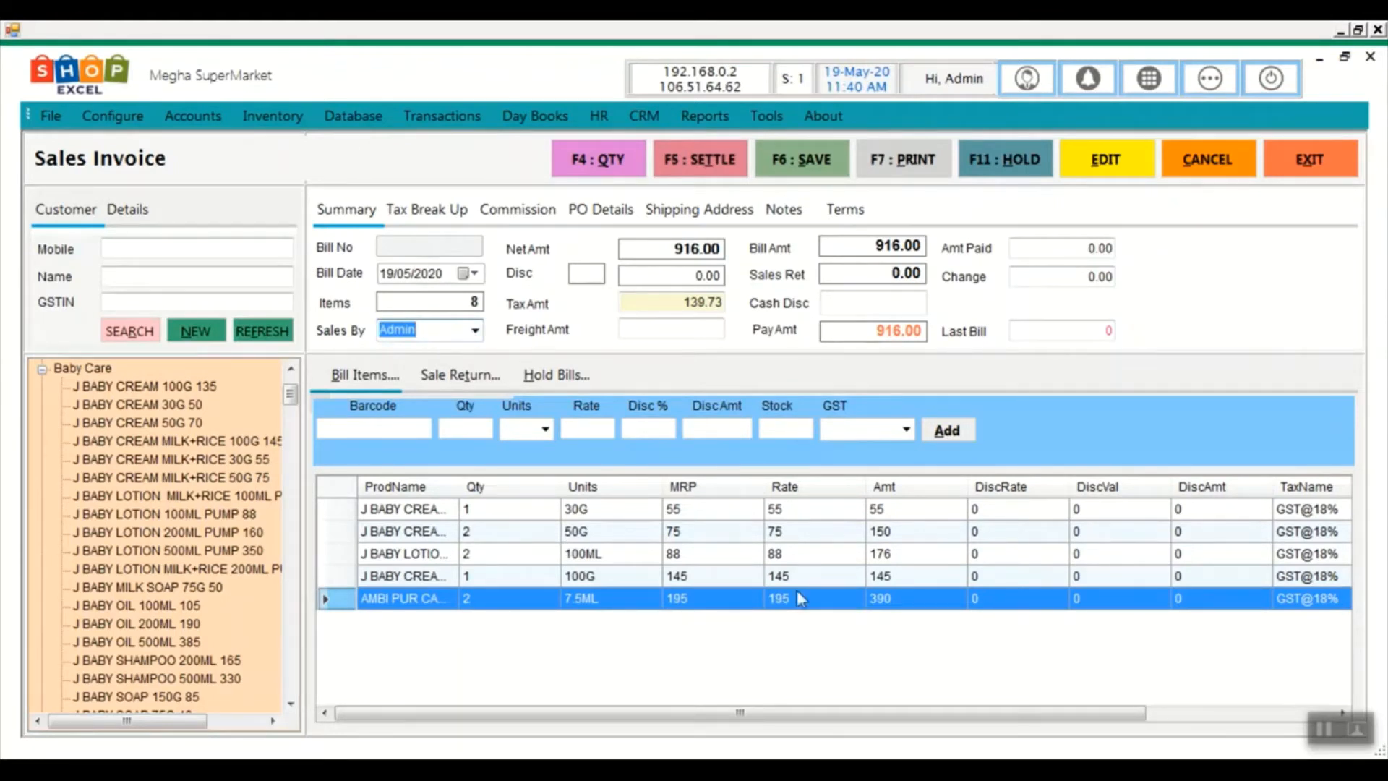
{"action": "left_click", "coordinate": [475, 331]}
{"action": "left_click", "coordinate": [475, 332]}
{"action": "left_click", "coordinate": [1319, 725]}
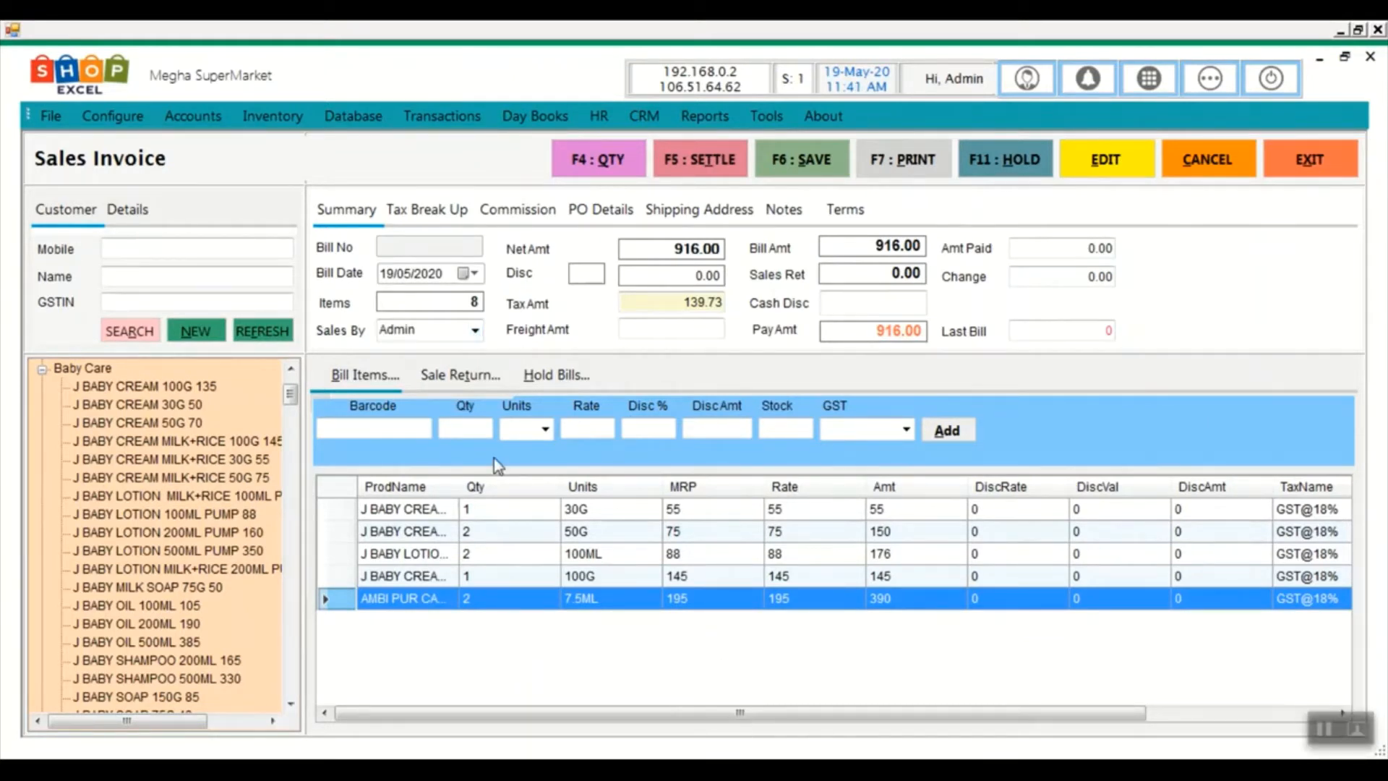
{"action": "left_click", "coordinate": [472, 336]}
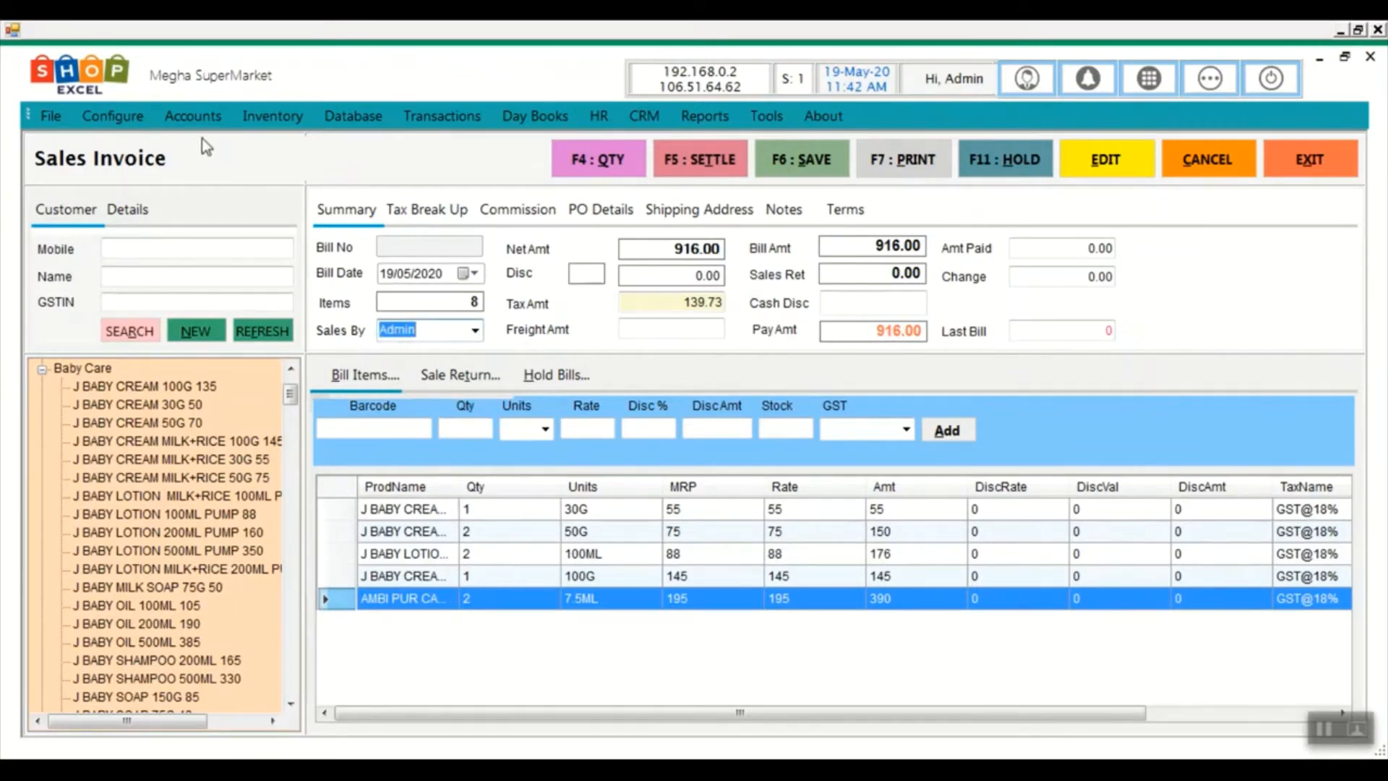
{"action": "left_click", "coordinate": [113, 117]}
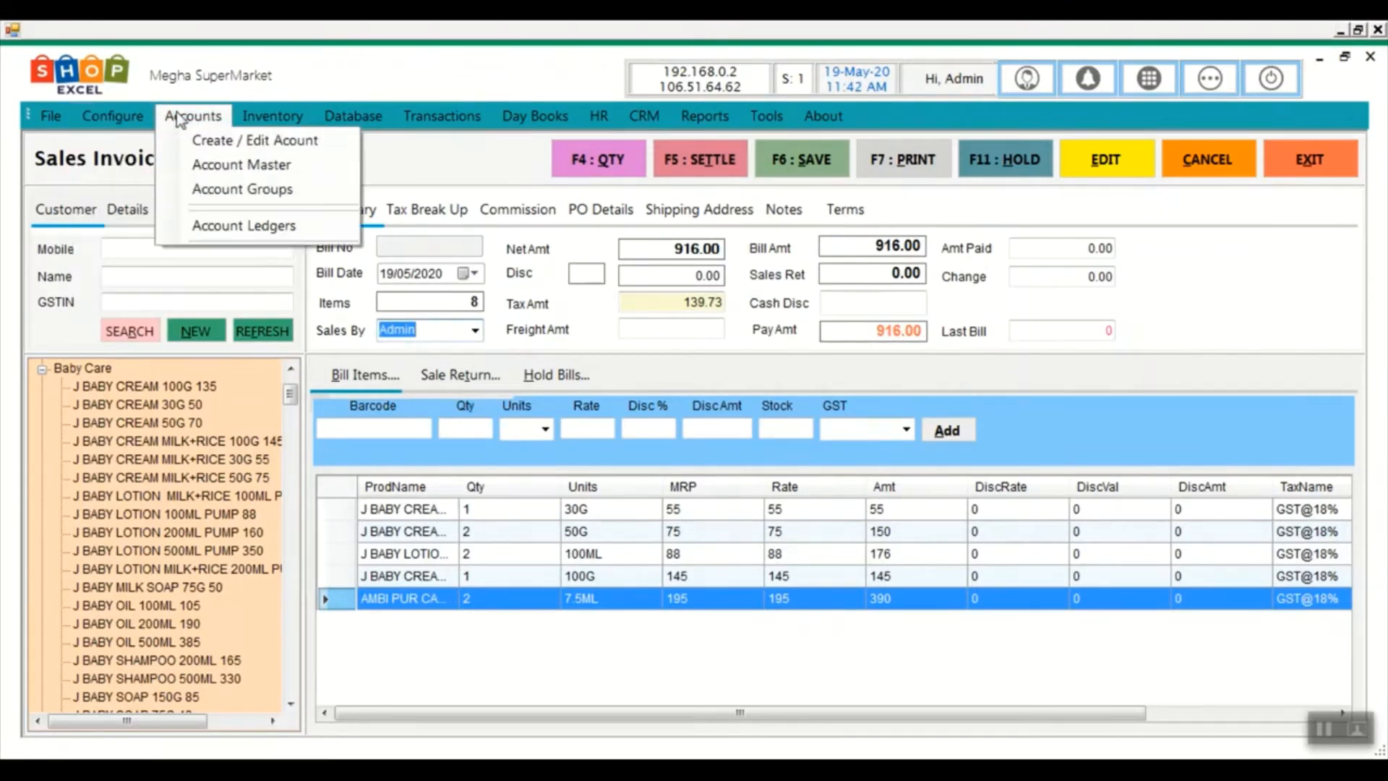
{"action": "mouse_move", "coordinate": [667, 124]}
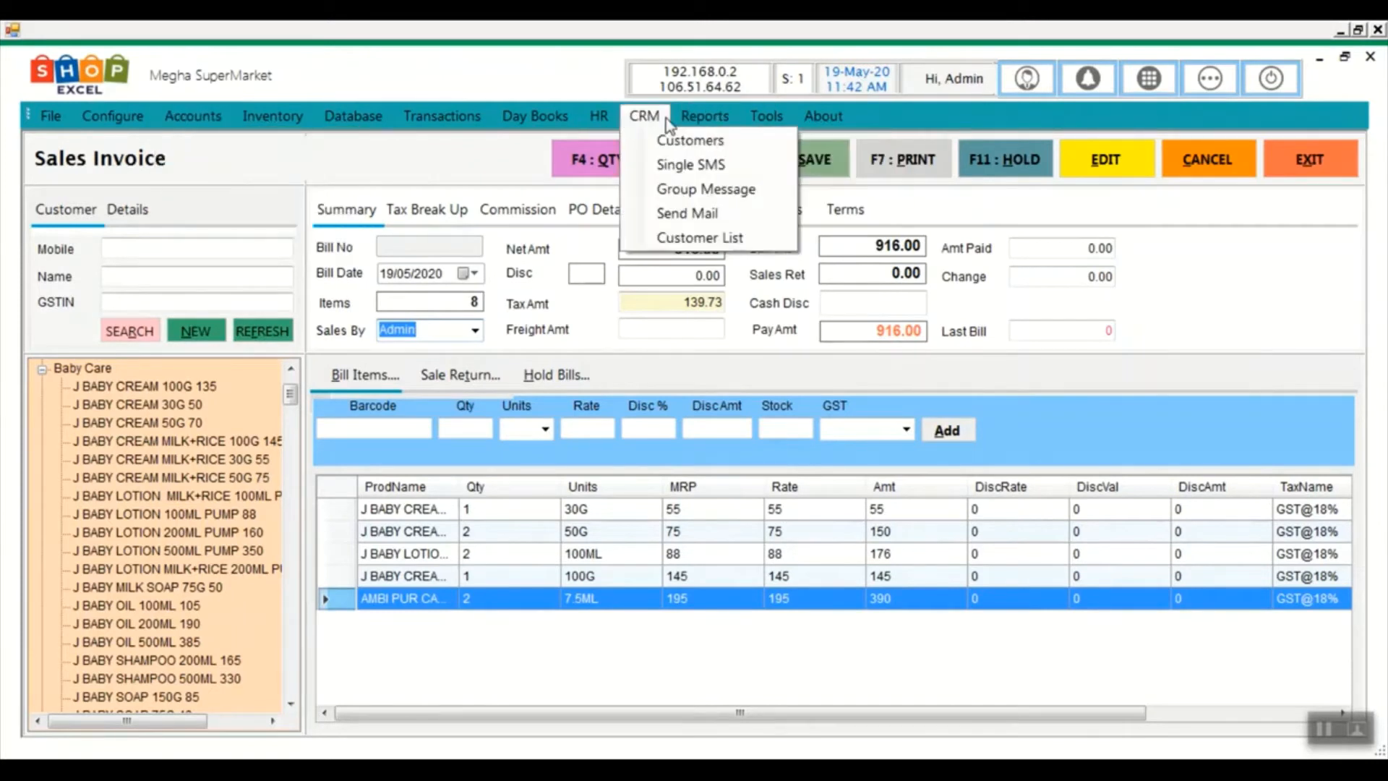
{"action": "mouse_move", "coordinate": [598, 118]}
{"action": "left_click", "coordinate": [632, 137]}
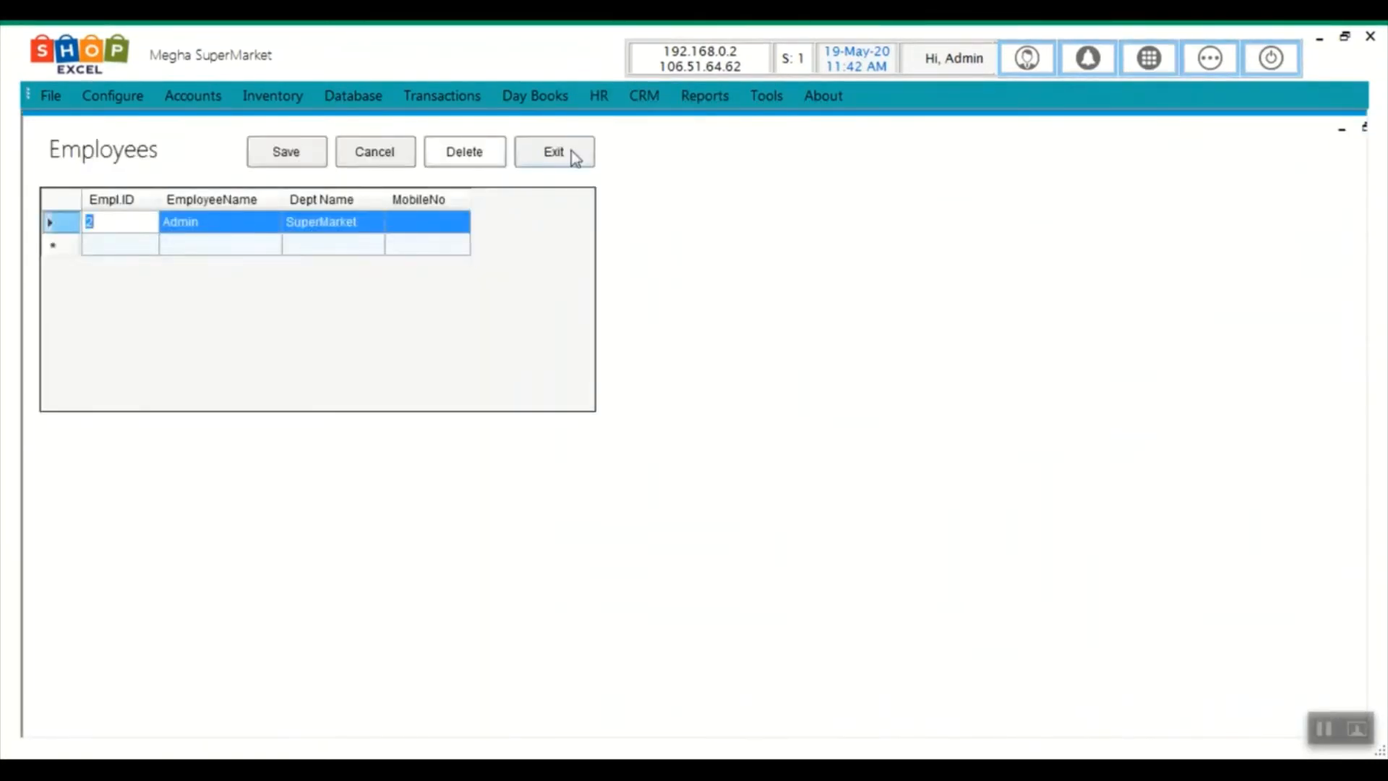
{"action": "left_click", "coordinate": [574, 158]}
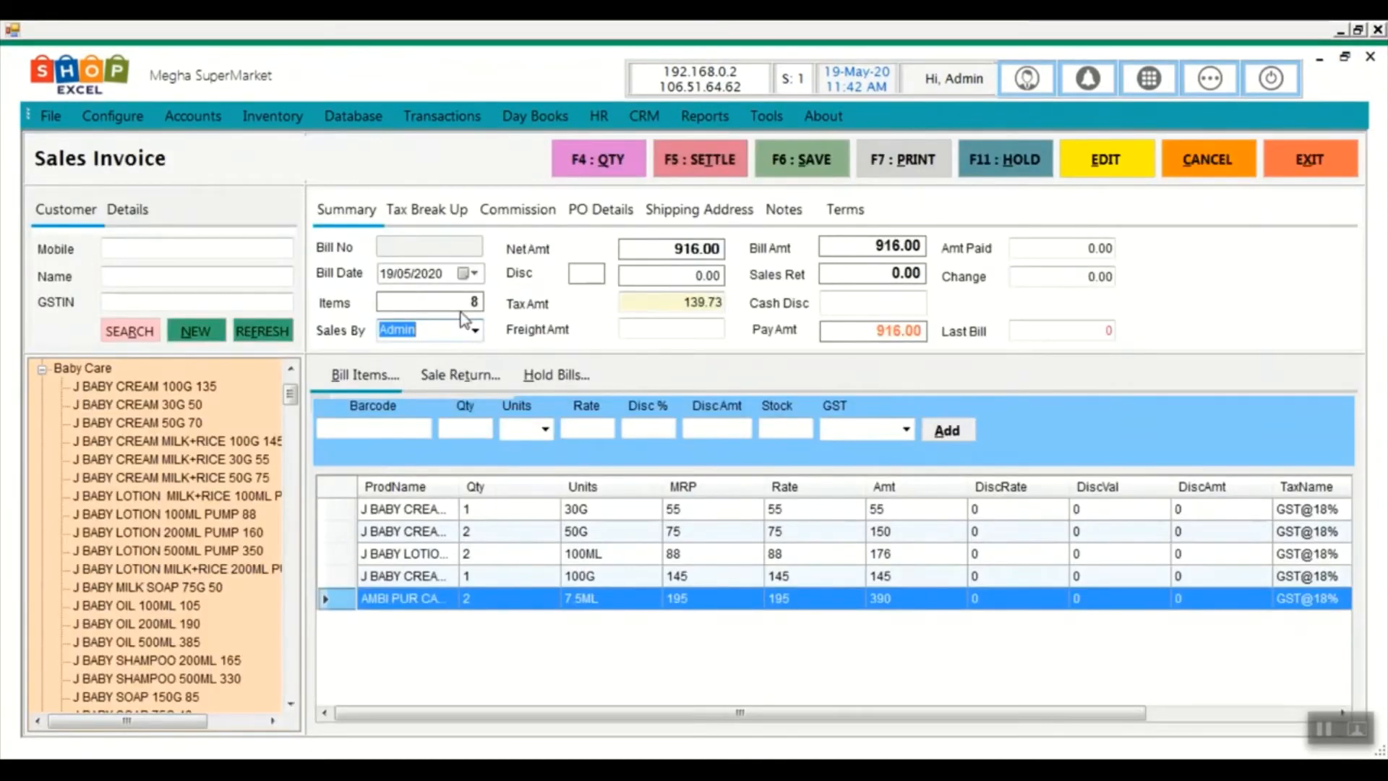
{"action": "left_click", "coordinate": [475, 331]}
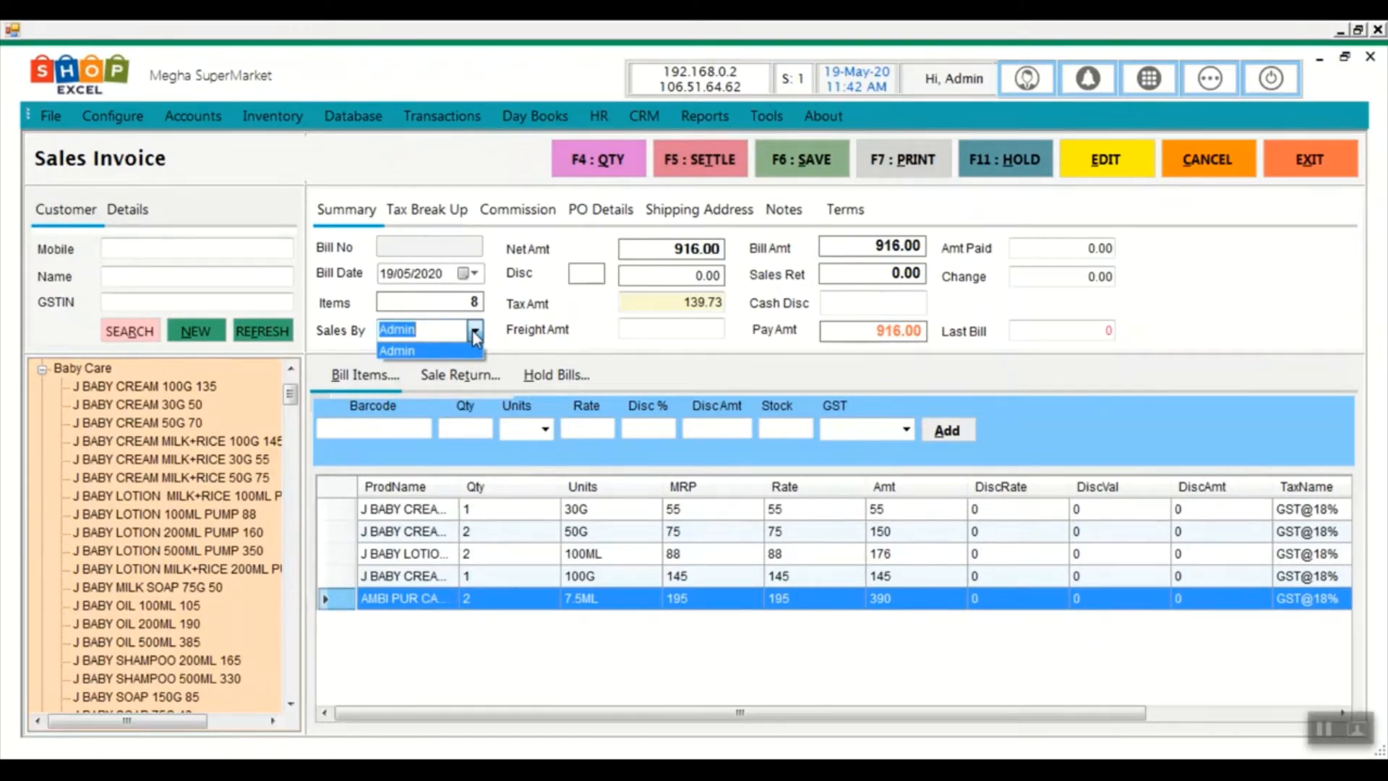
{"action": "left_click", "coordinate": [734, 330]}
{"action": "left_click", "coordinate": [147, 244]}
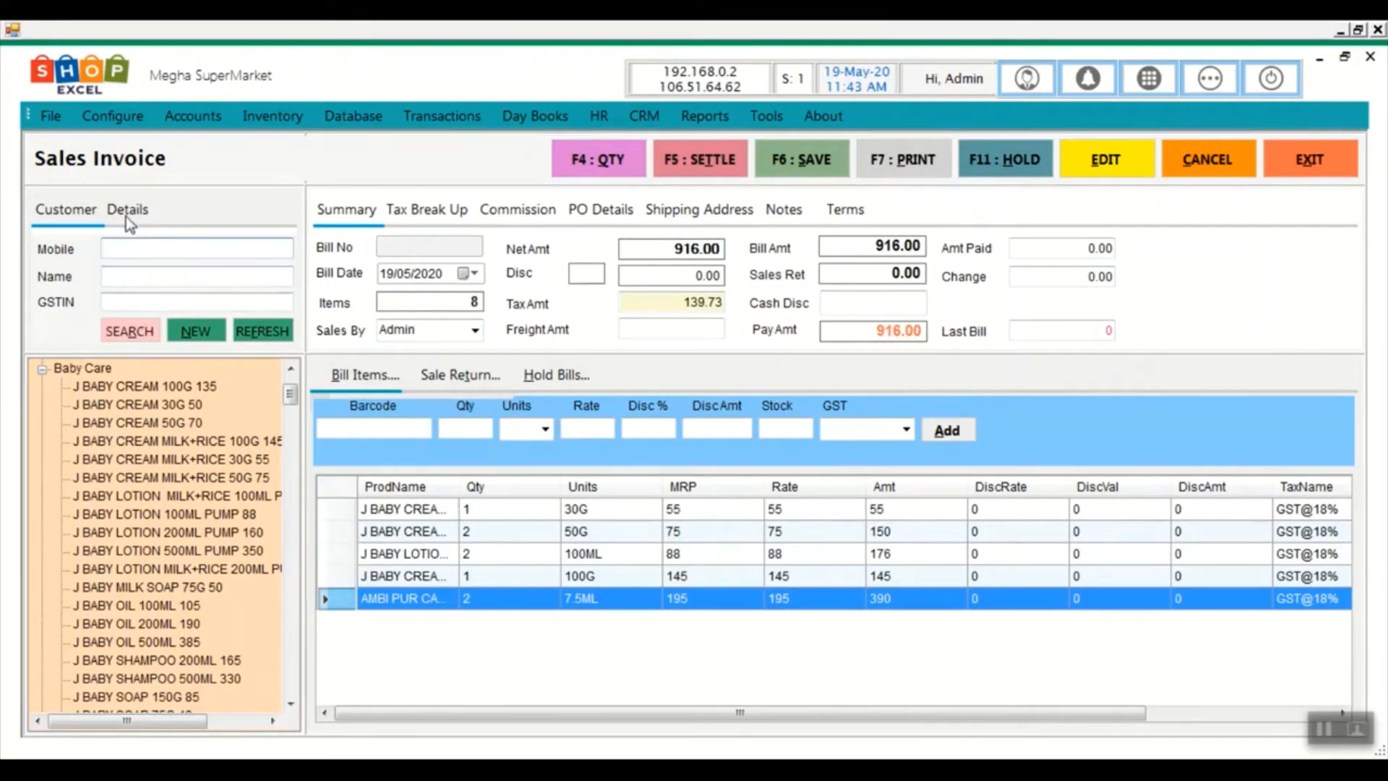
Enter the new customer's name and address, and set the state to Karnataka
{"action": "left_click", "coordinate": [205, 340]}
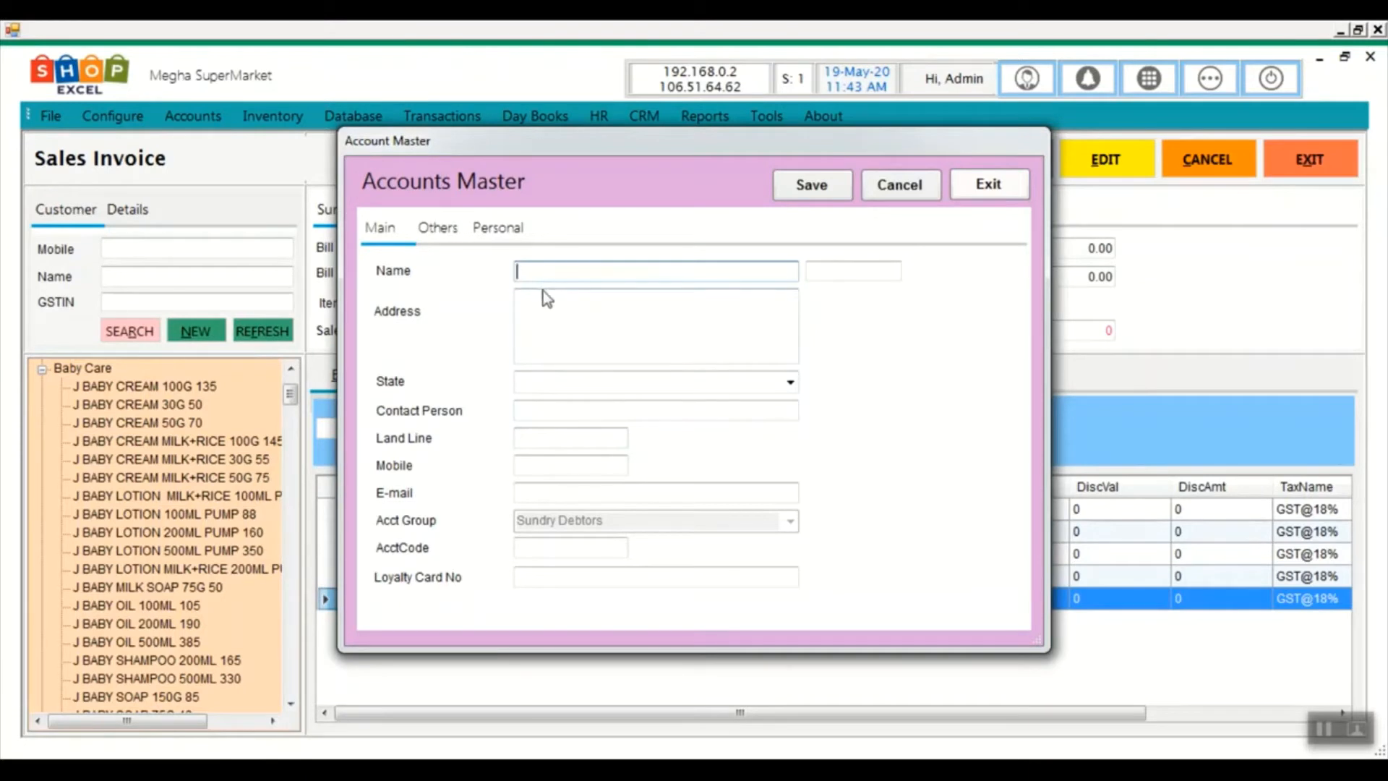
{"action": "type", "text": "inay"}
{"action": "key", "text": "Tab"}
{"action": "type", "text": "bksk"}
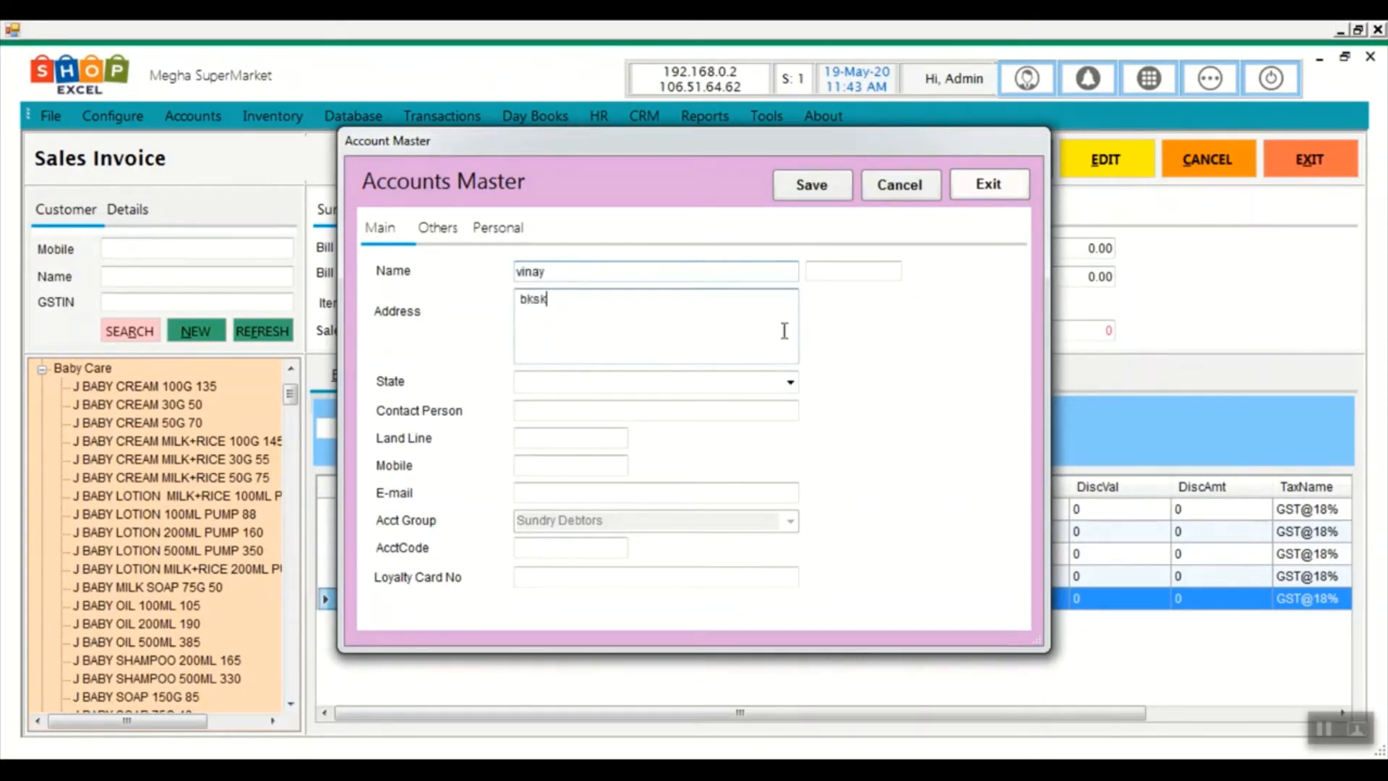
{"action": "left_click", "coordinate": [789, 381]}
{"action": "left_click", "coordinate": [698, 396]}
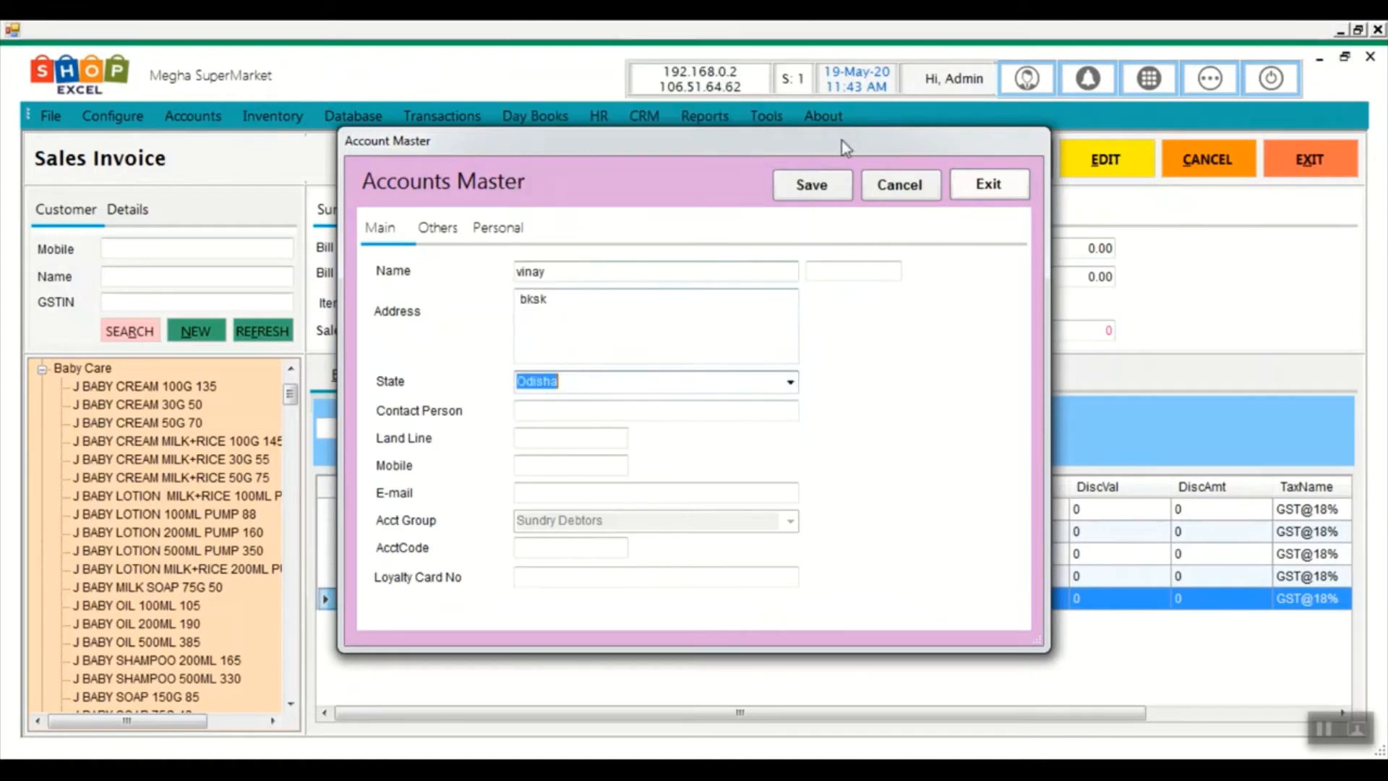
{"action": "left_click", "coordinate": [790, 381]}
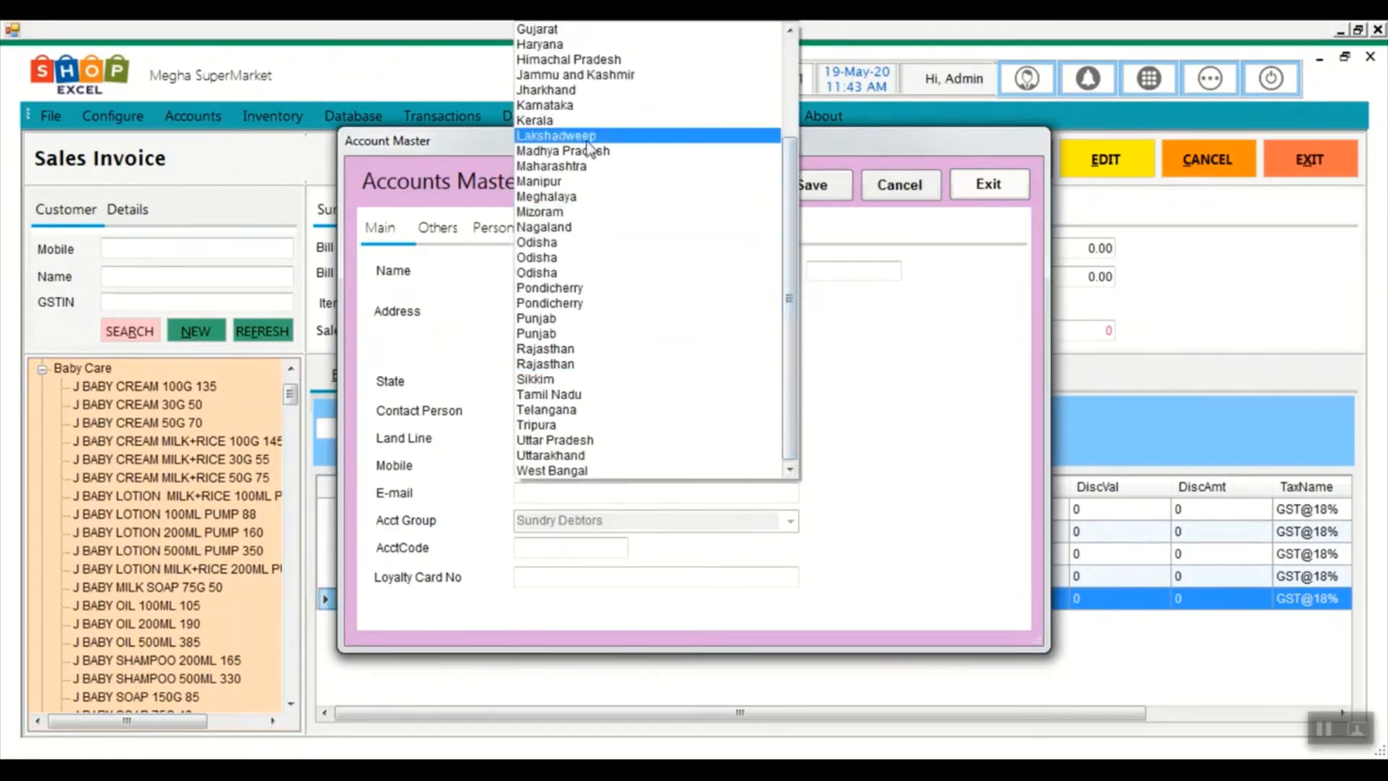
{"action": "left_click", "coordinate": [692, 104]}
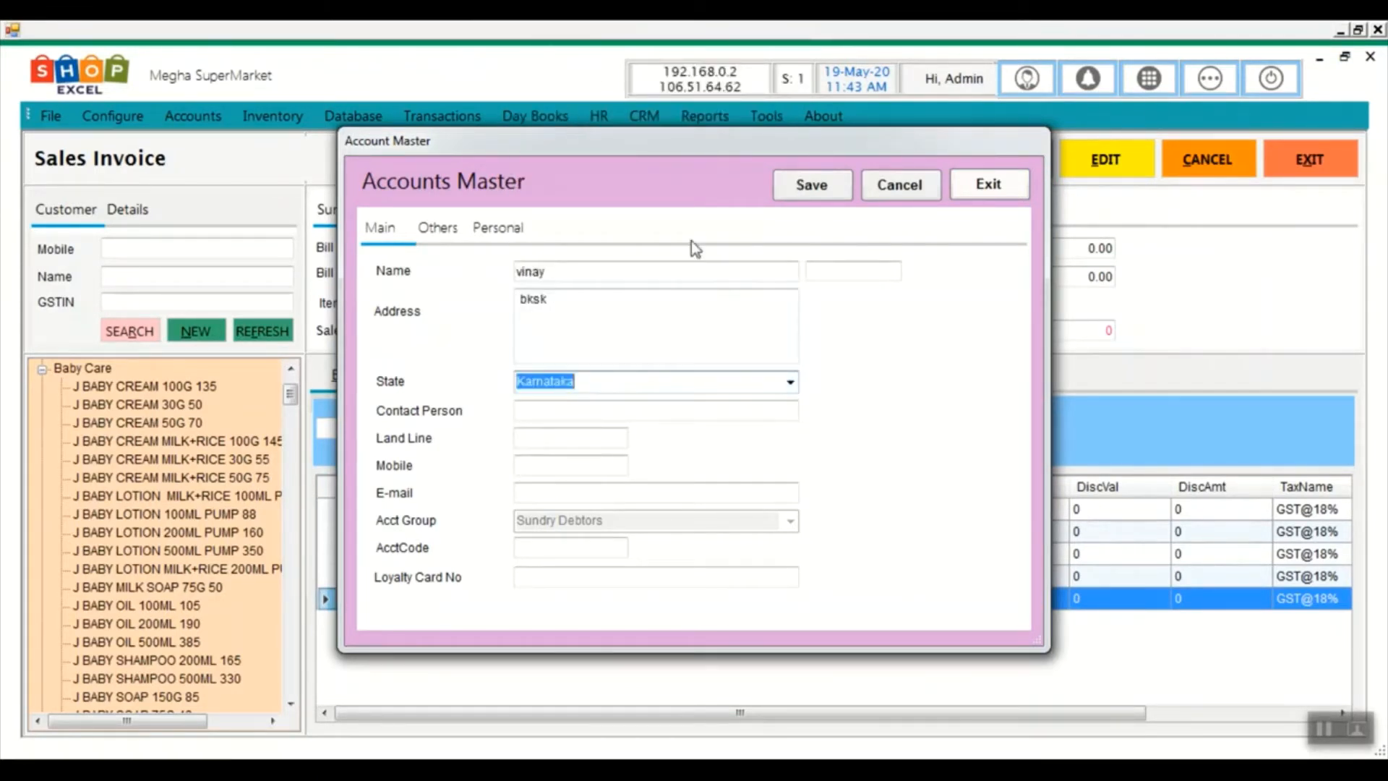
Save the customer account and return to the invoice with the customer filled in
{"action": "left_click", "coordinate": [802, 189]}
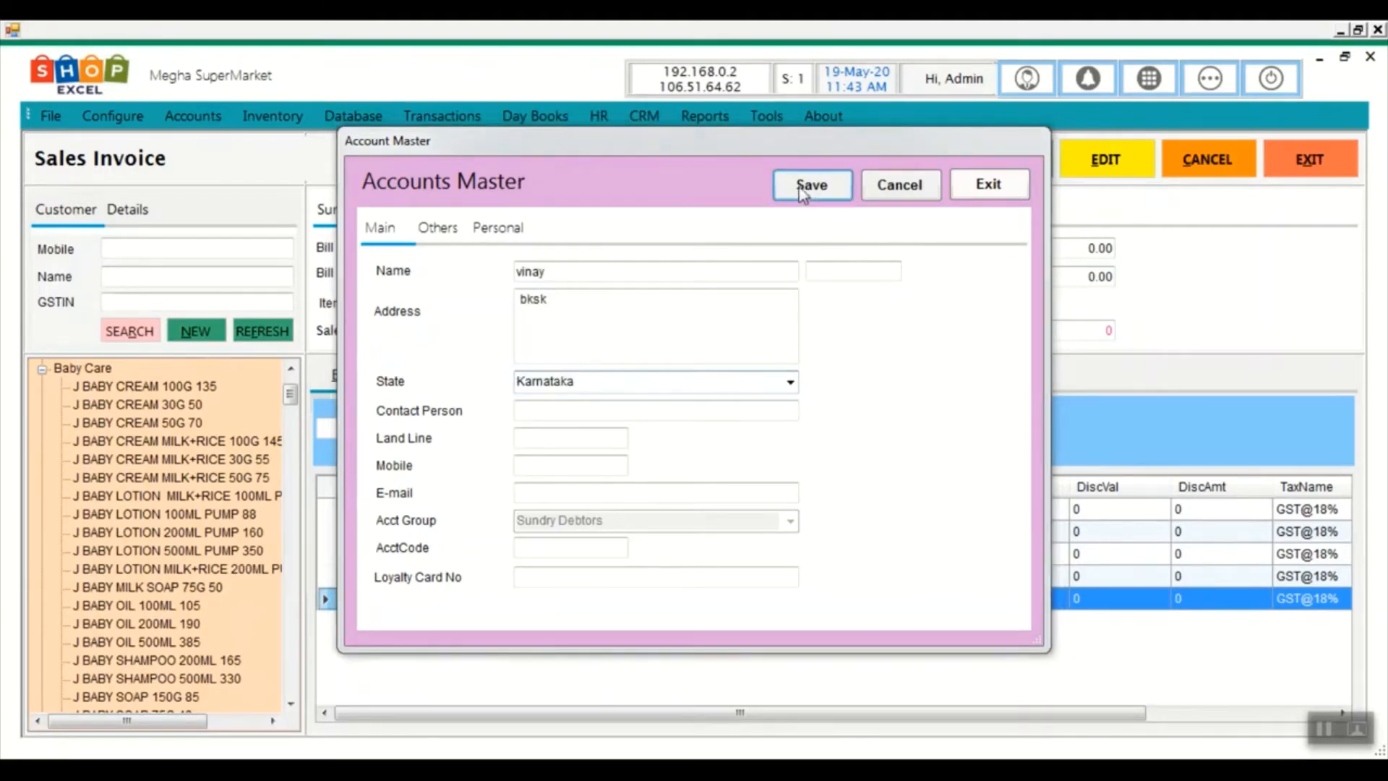
{"action": "left_click", "coordinate": [765, 473]}
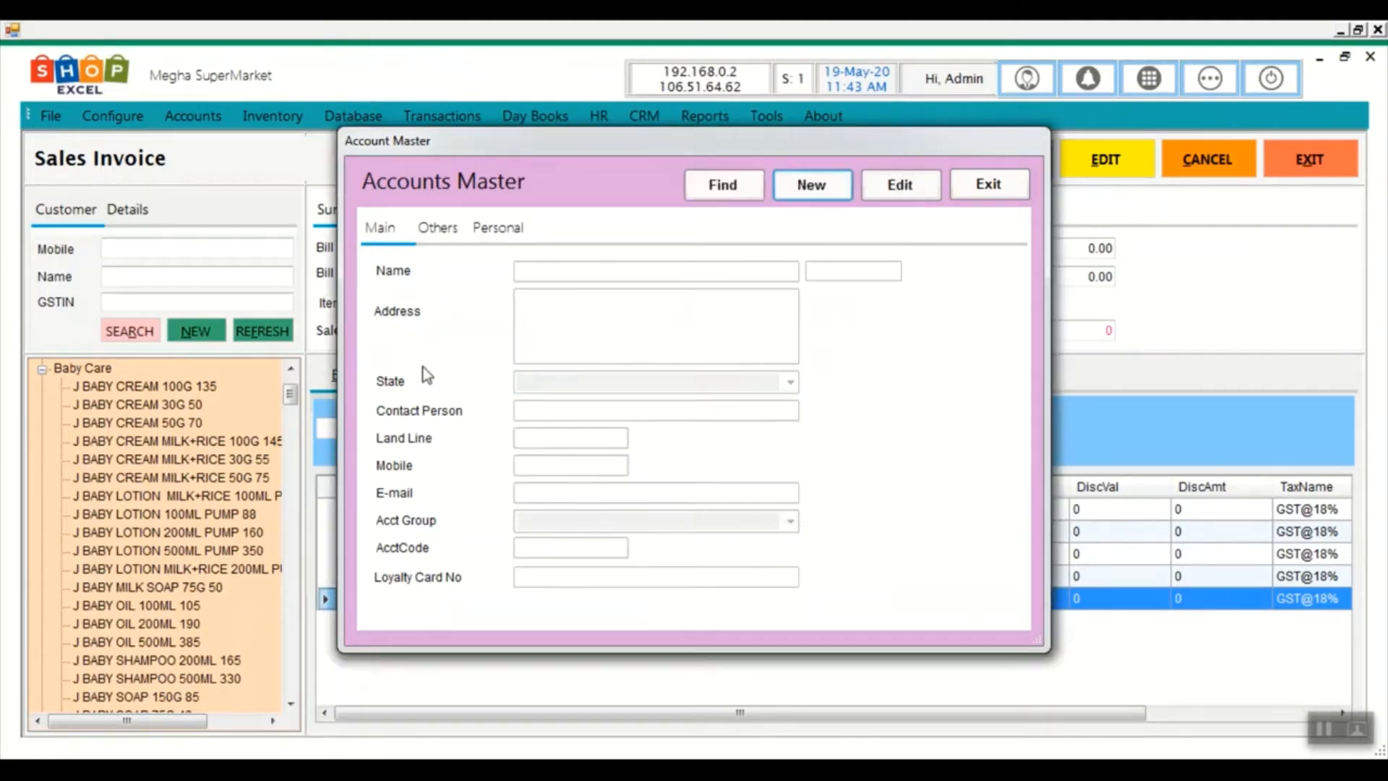
{"action": "left_click", "coordinate": [988, 184]}
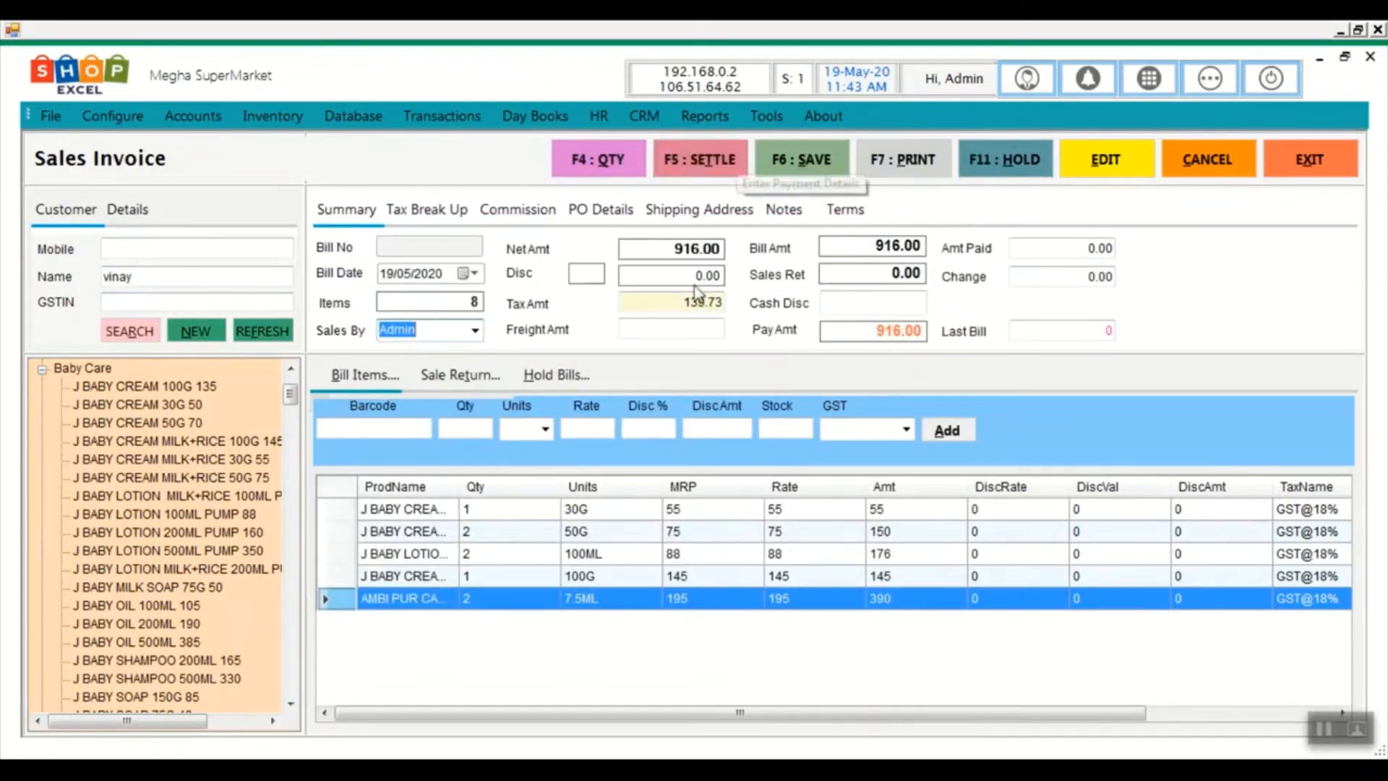
{"action": "left_click", "coordinate": [599, 164]}
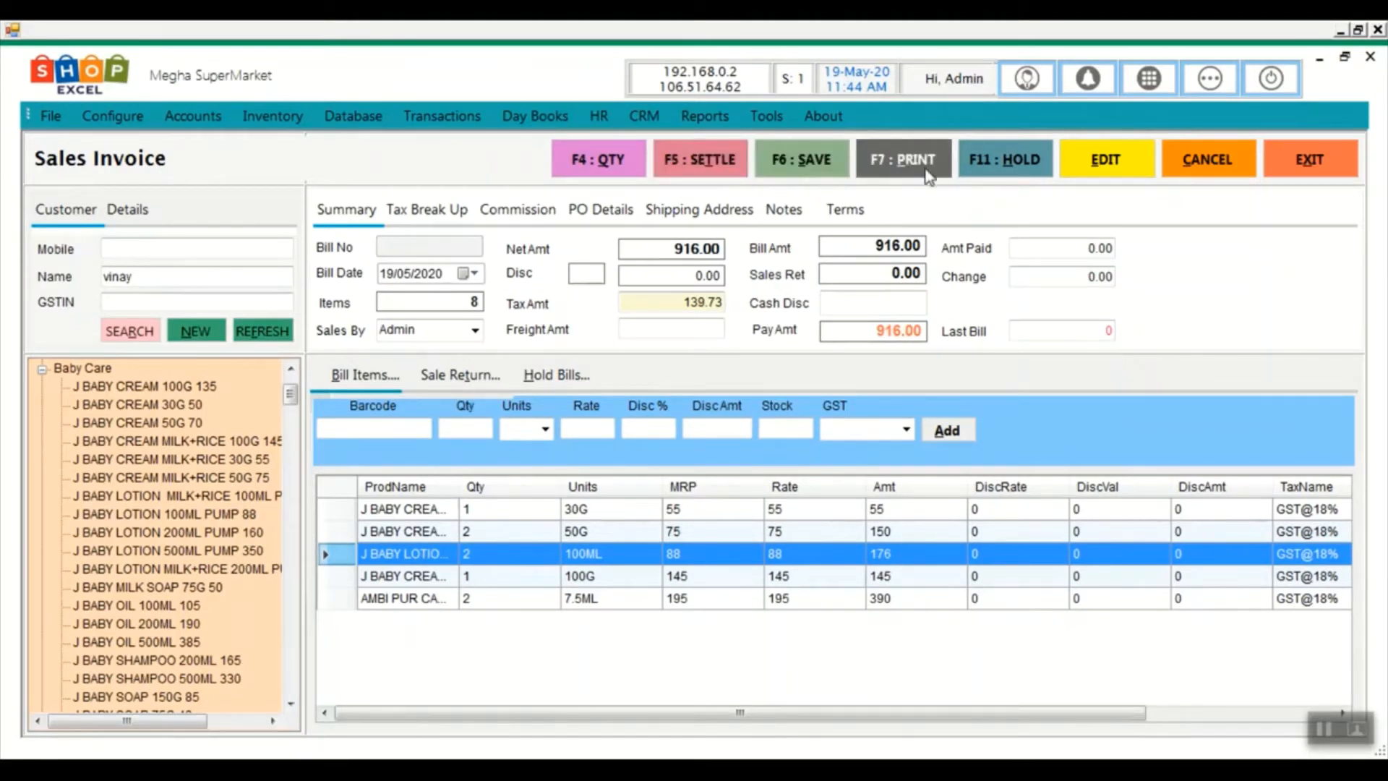
Hold the 916.00 bill, recall it from Hold Bills, and cancel it
{"action": "left_click", "coordinate": [1010, 172]}
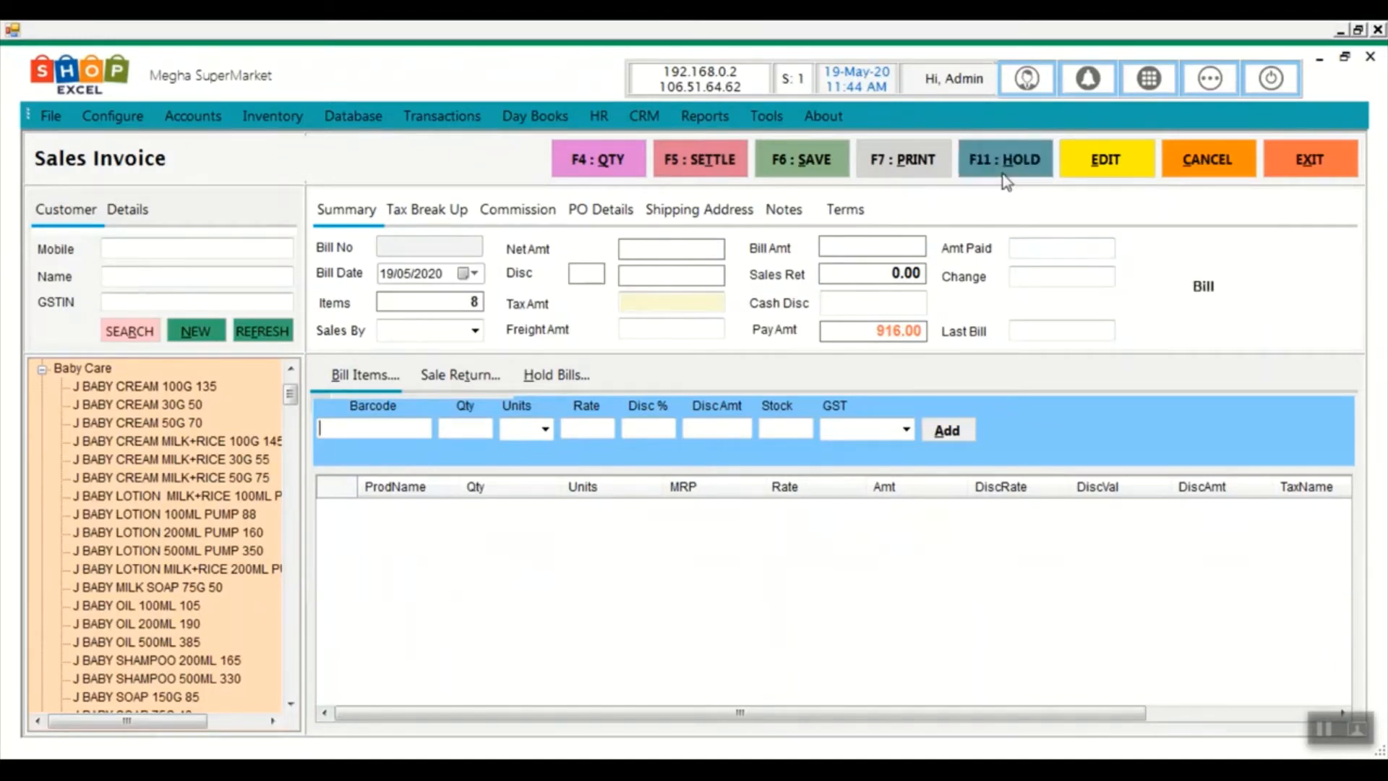
{"action": "left_click", "coordinate": [547, 381]}
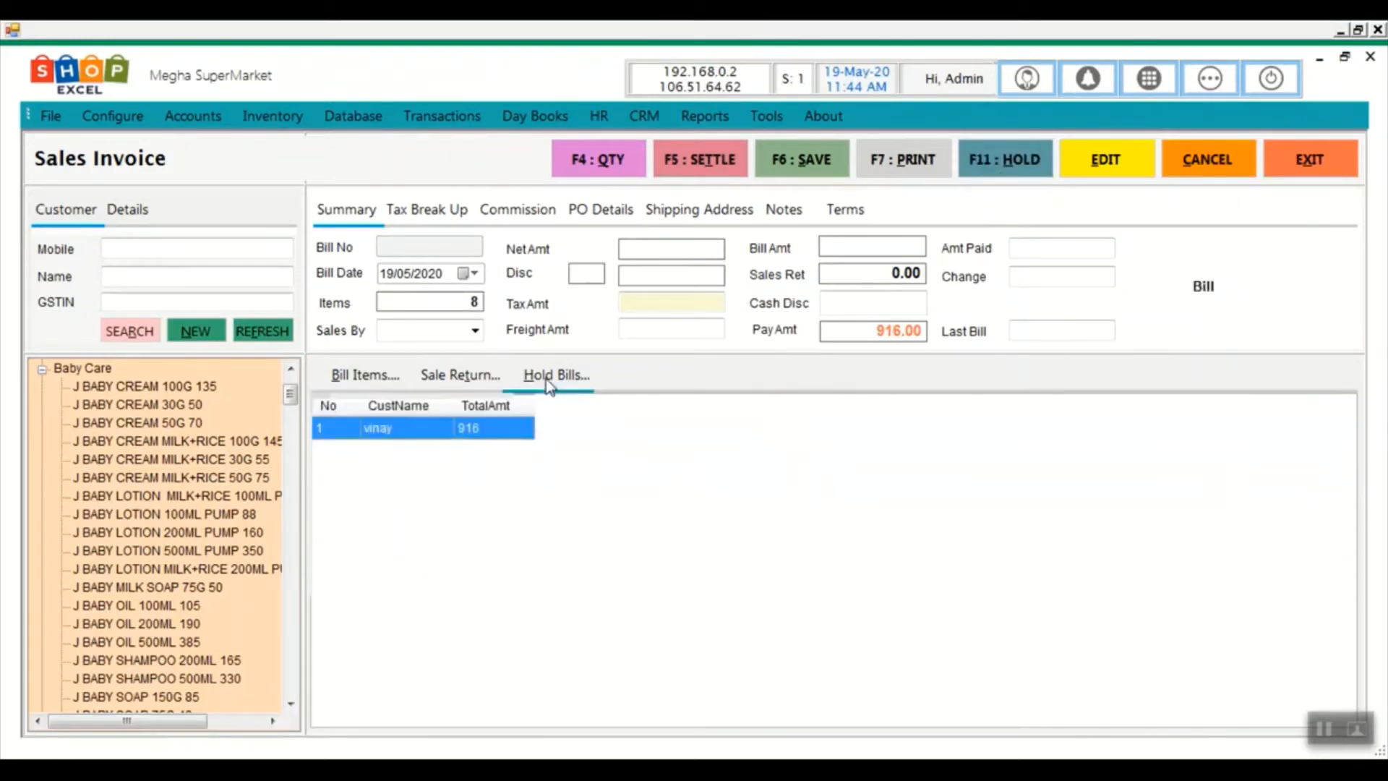
{"action": "double_click", "coordinate": [397, 434]}
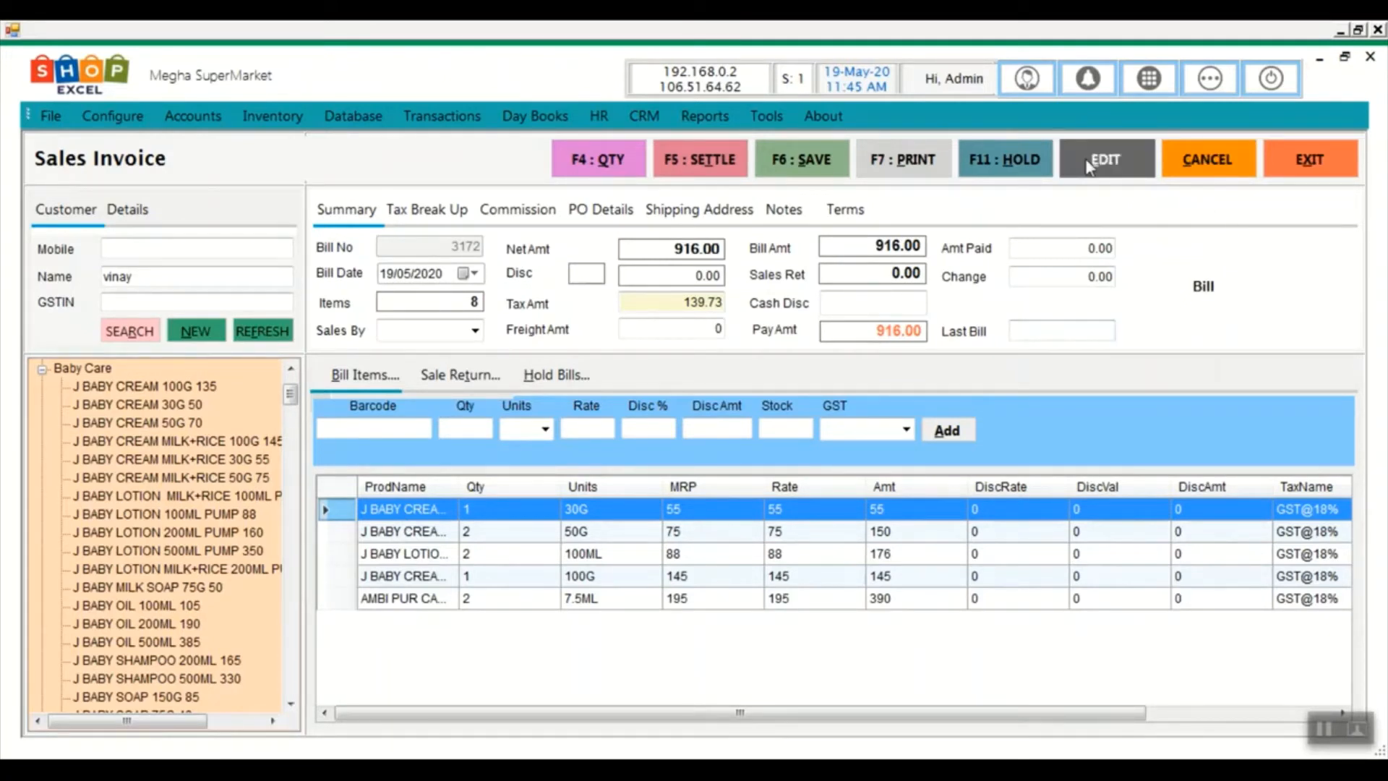
{"action": "left_click", "coordinate": [1207, 159]}
{"action": "left_click", "coordinate": [745, 471]}
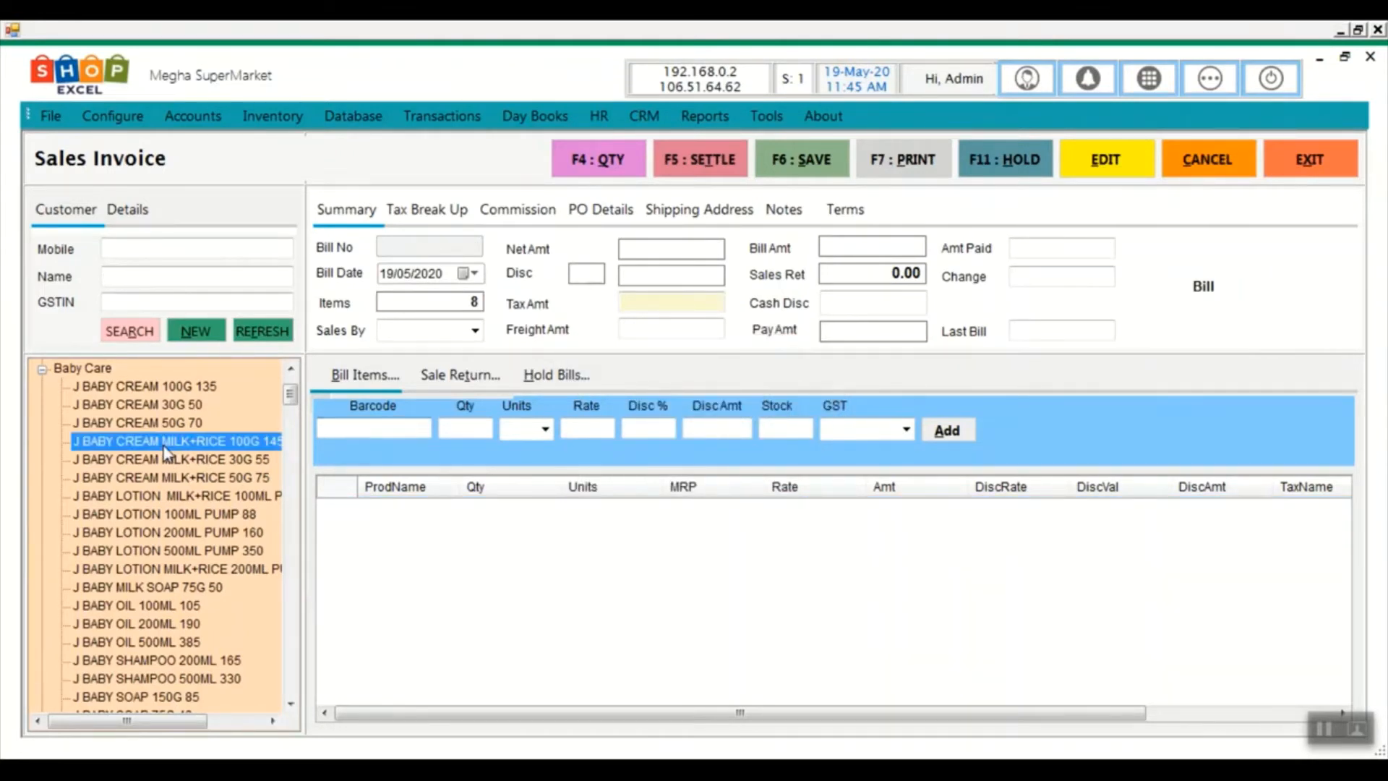
Add five Baby Care items, including milk+rice cream and lotions and 200ML lotions, totalling 665.00
{"action": "double_click", "coordinate": [144, 440]}
{"action": "double_click", "coordinate": [144, 495]}
{"action": "double_click", "coordinate": [153, 531]}
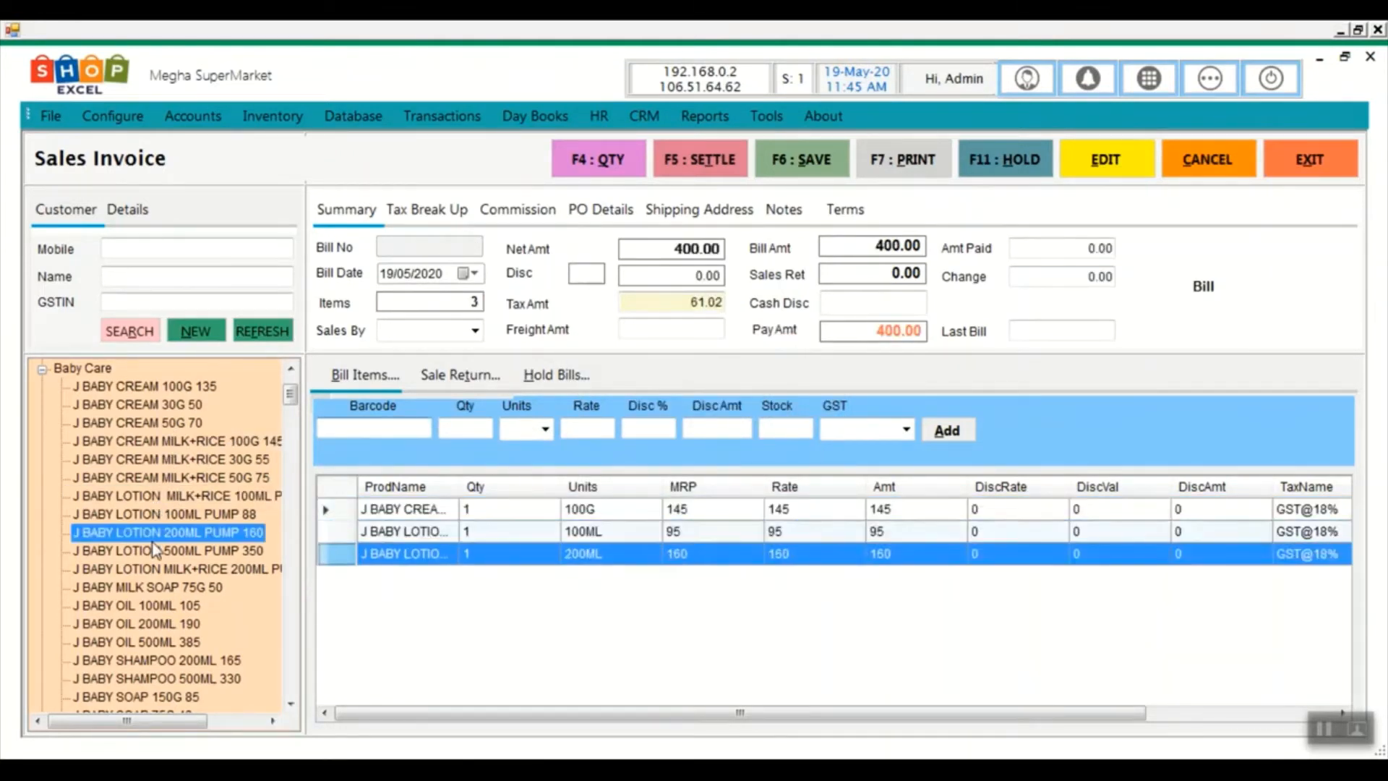
{"action": "double_click", "coordinate": [154, 568]}
{"action": "double_click", "coordinate": [150, 513]}
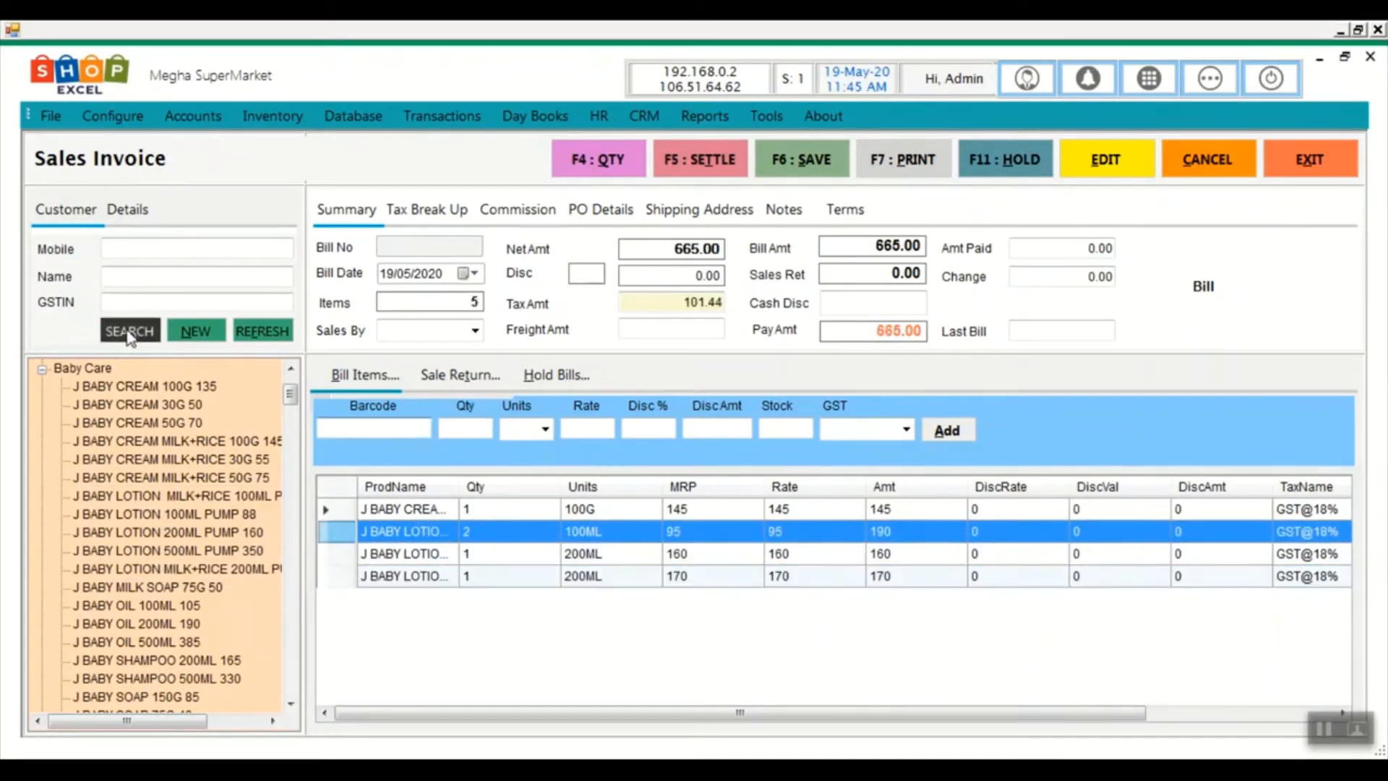
Assign the searched customer account to the bill and set the salesperson to Admin
{"action": "left_click", "coordinate": [129, 331]}
{"action": "type", "text": "vinay"}
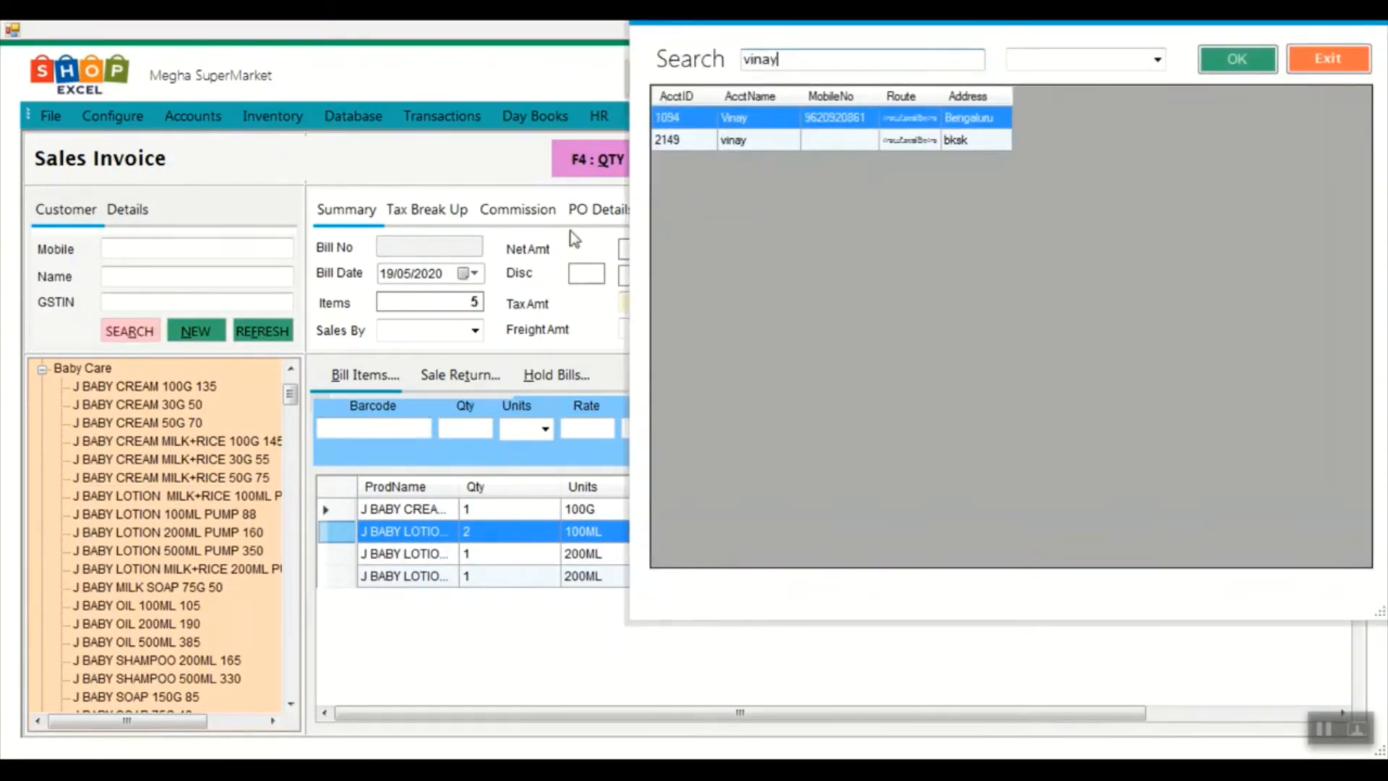
{"action": "double_click", "coordinate": [769, 120]}
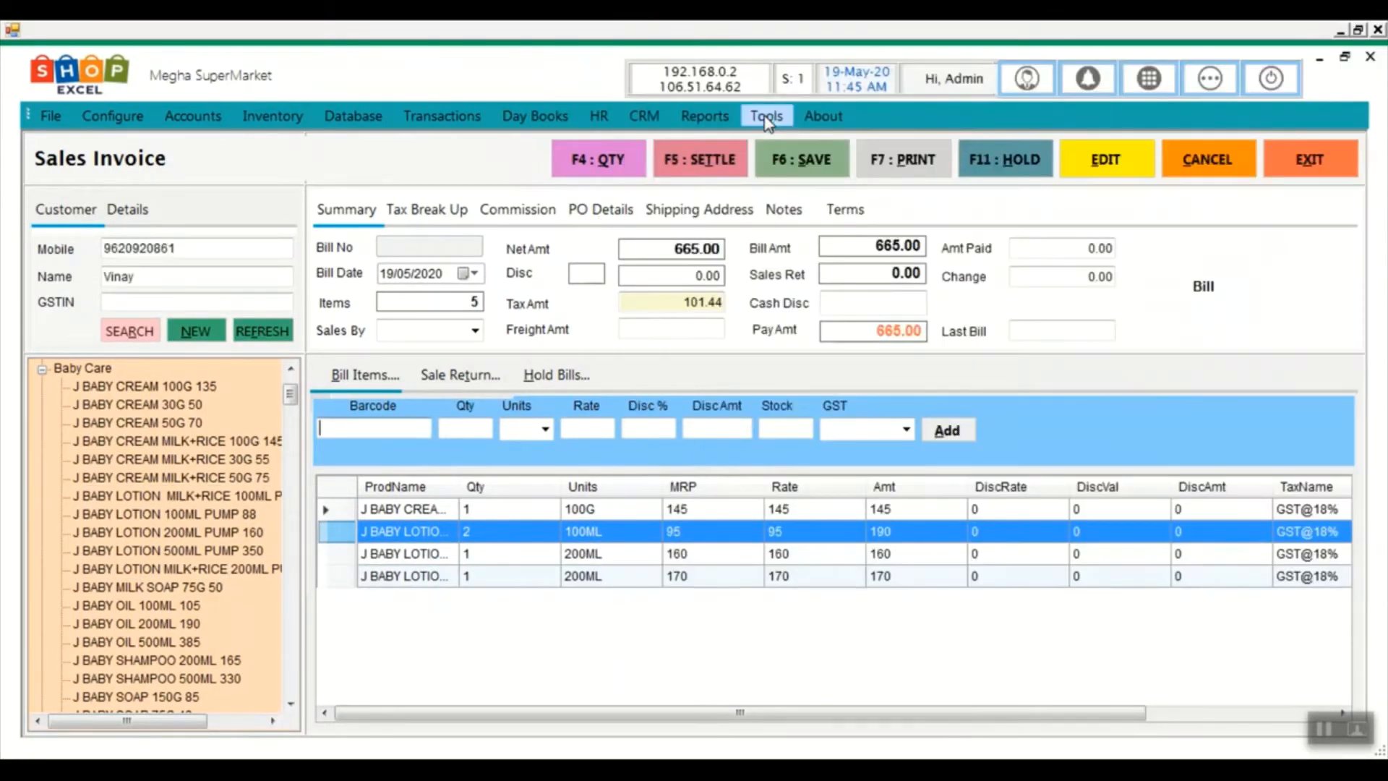
{"action": "left_click", "coordinate": [470, 330]}
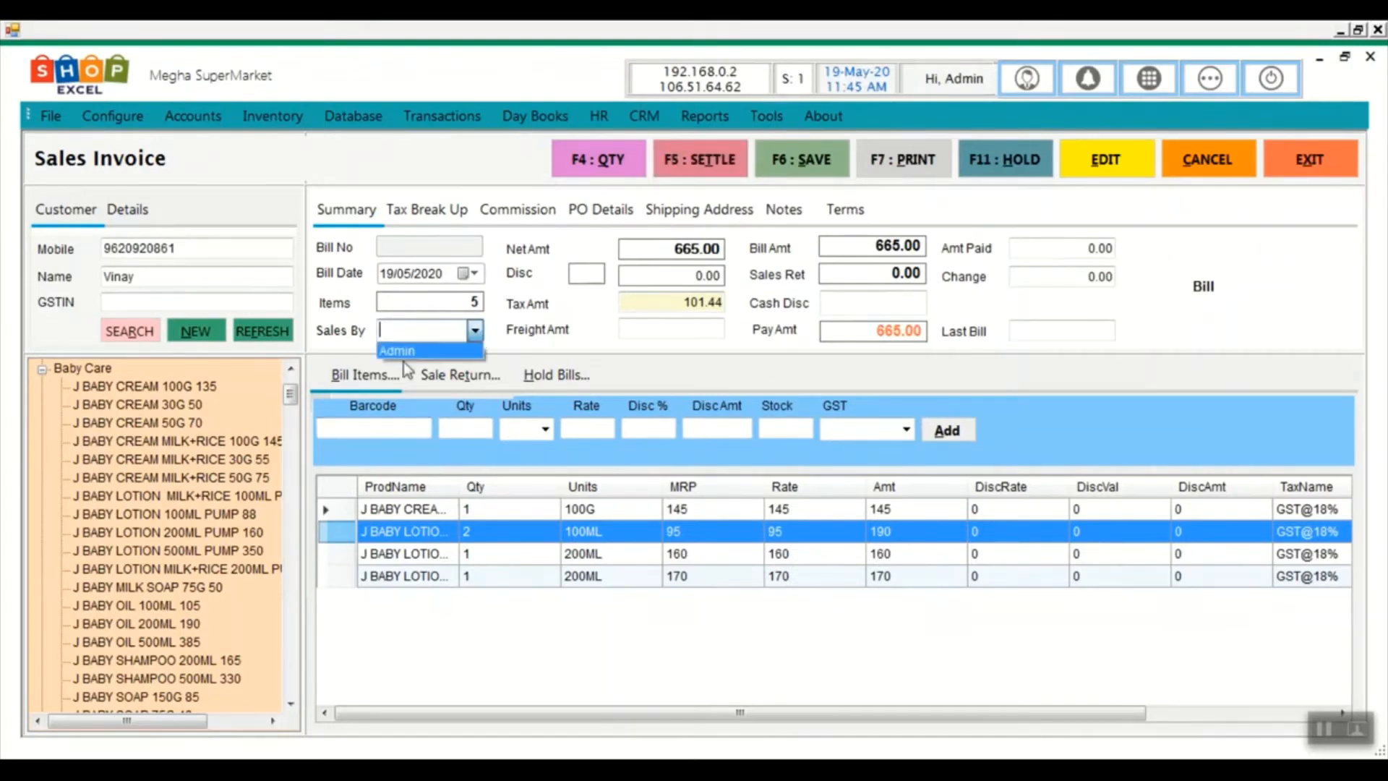
{"action": "left_click", "coordinate": [405, 350]}
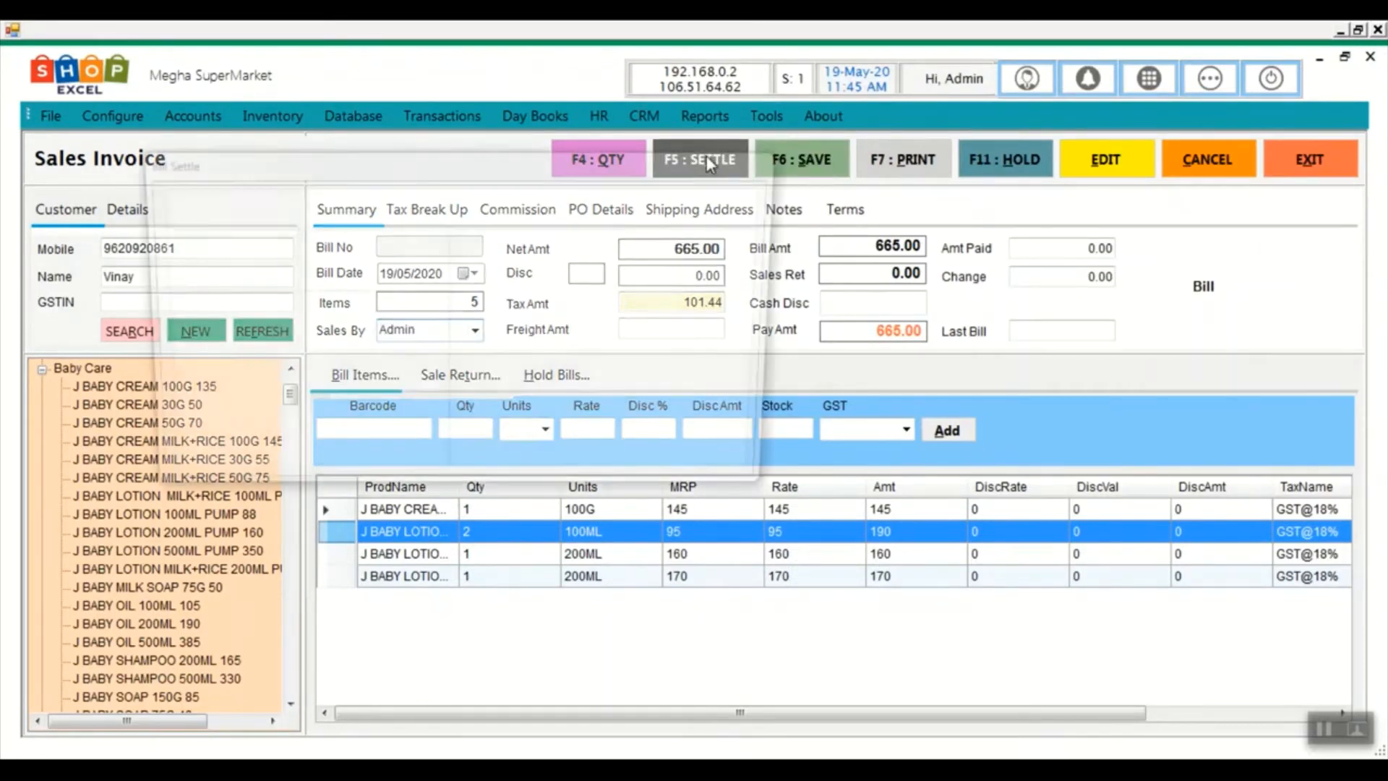
Settle the bill with 1000 cash, giving 335 change, and save it
{"action": "left_click", "coordinate": [705, 154]}
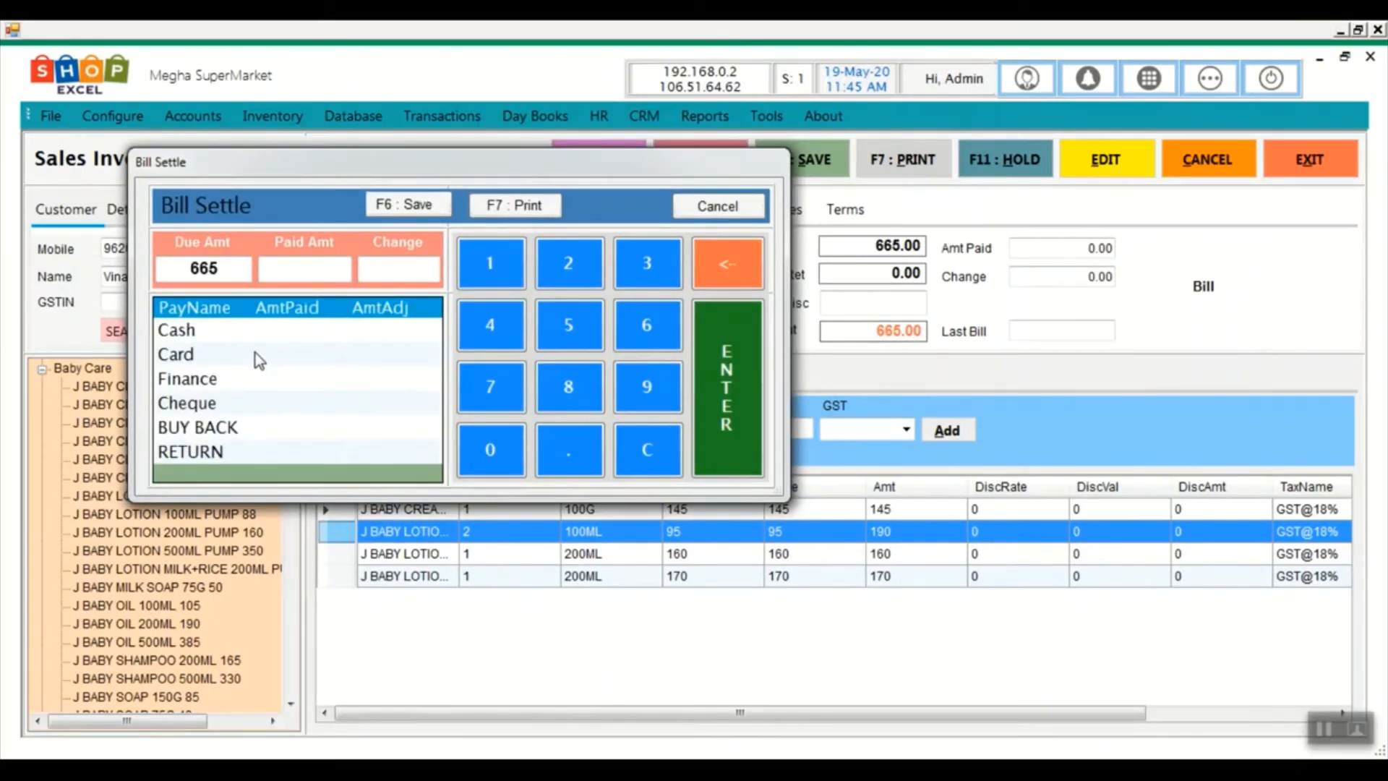
{"action": "type", "text": "1000"}
{"action": "key", "text": "Return"}
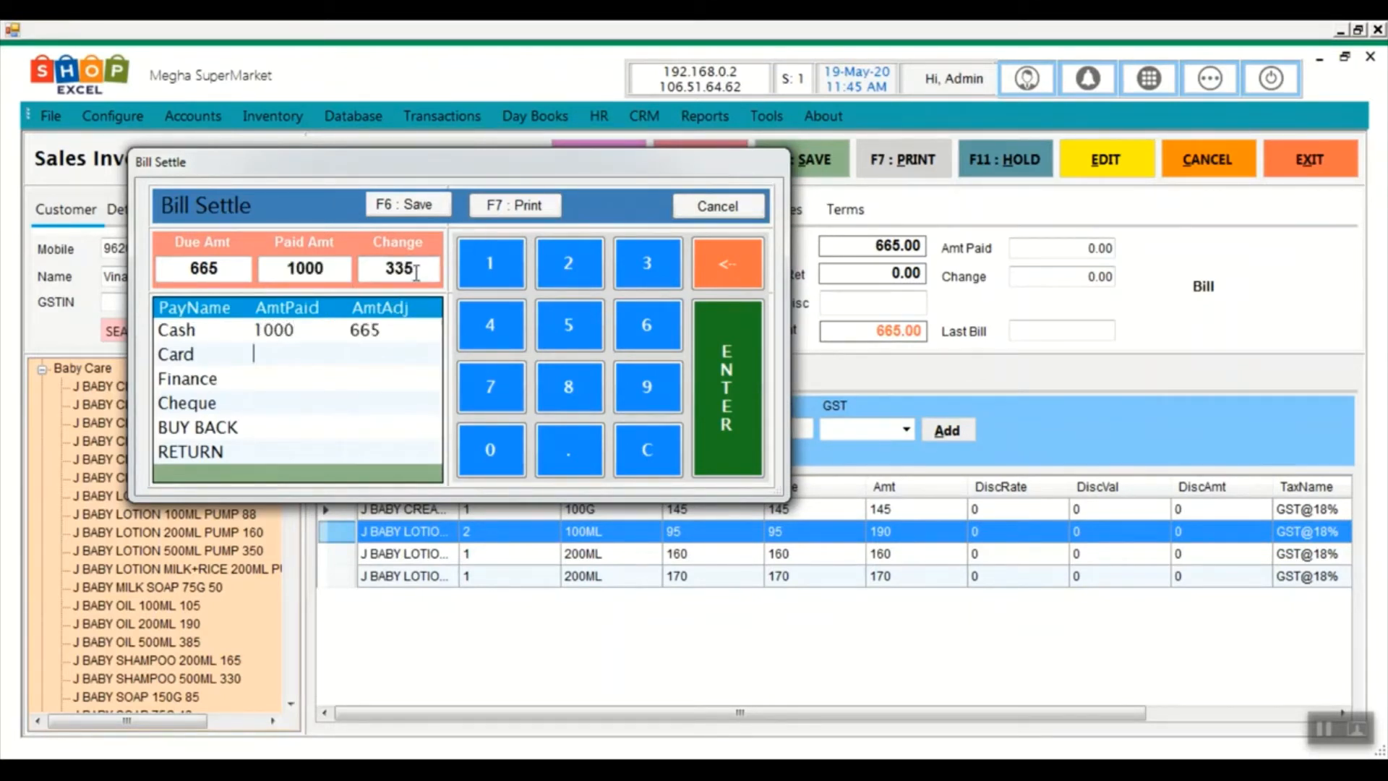
{"action": "left_click_drag", "start_coordinate": [417, 274], "coordinate": [384, 271]}
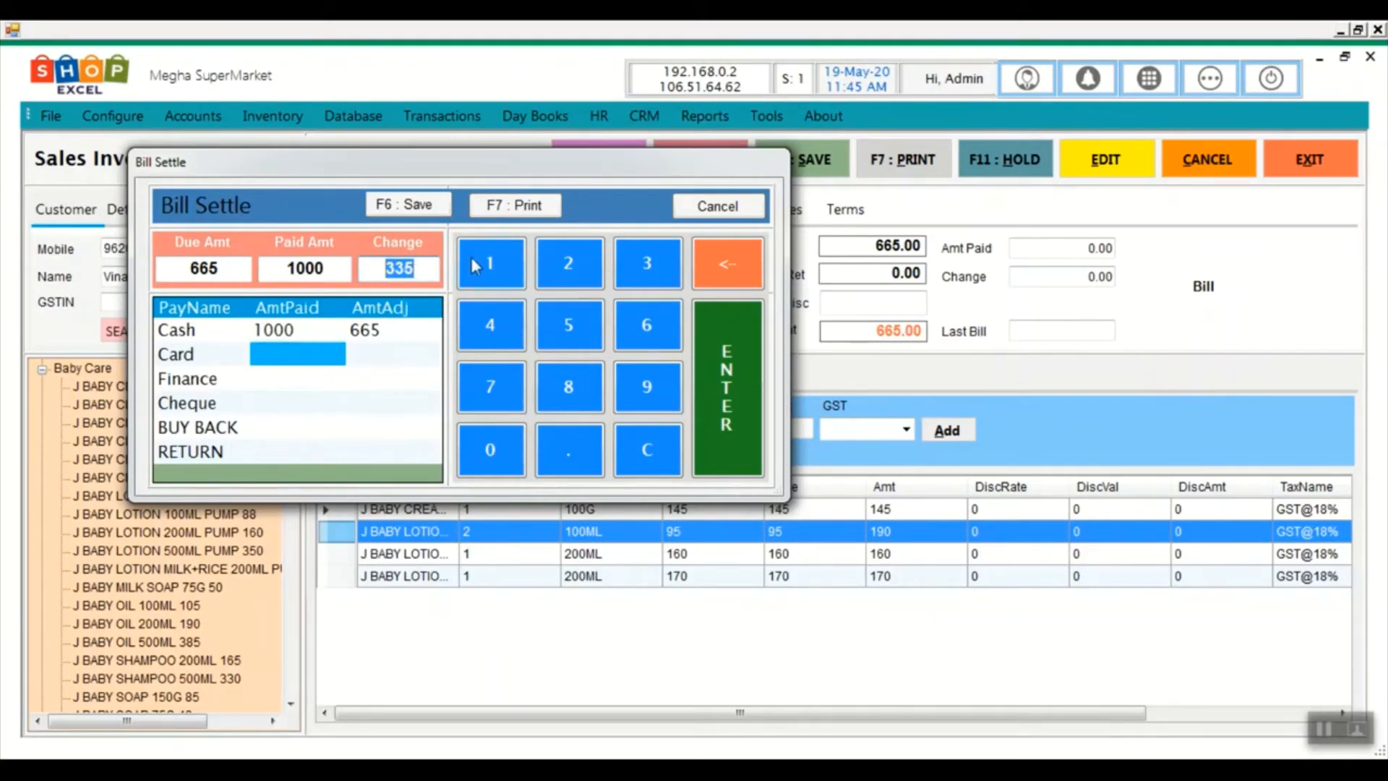
{"action": "left_click", "coordinate": [519, 208]}
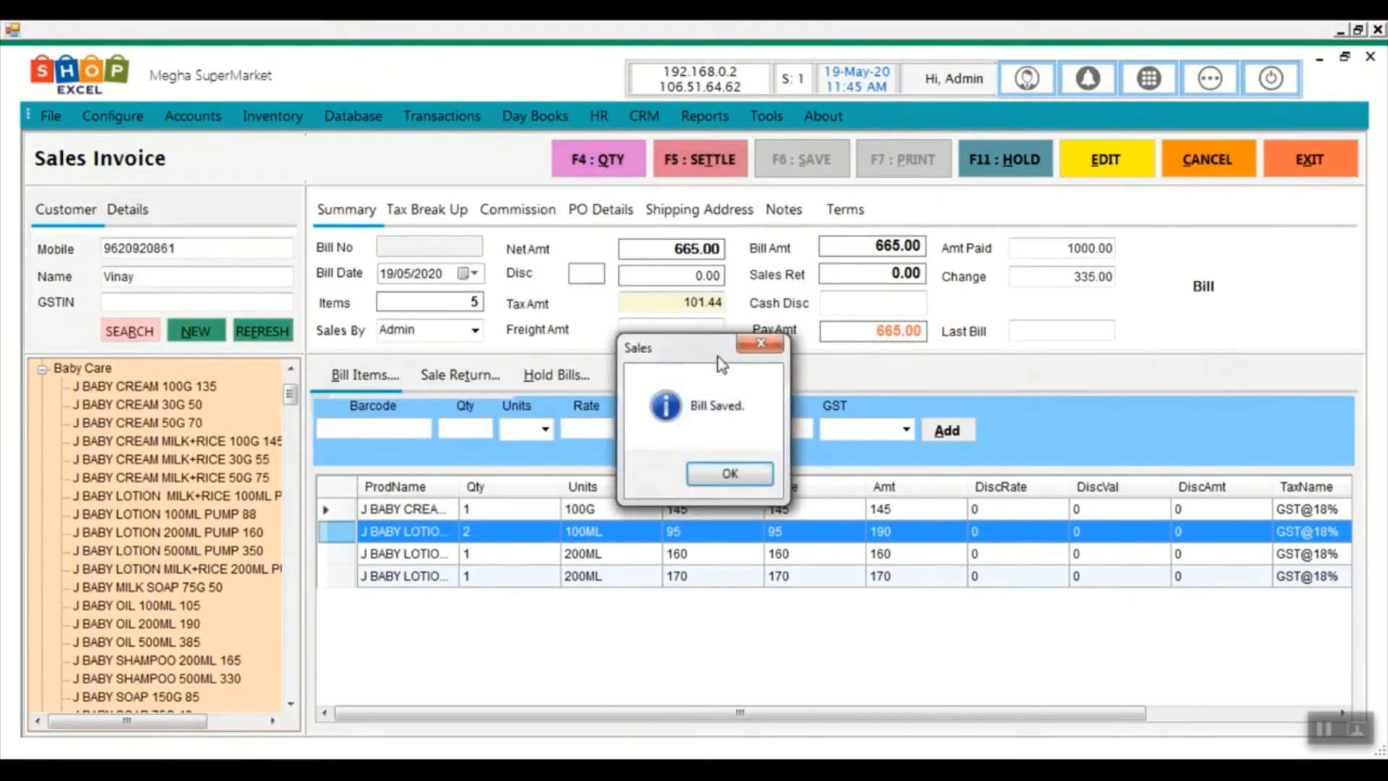
{"action": "left_click", "coordinate": [720, 475]}
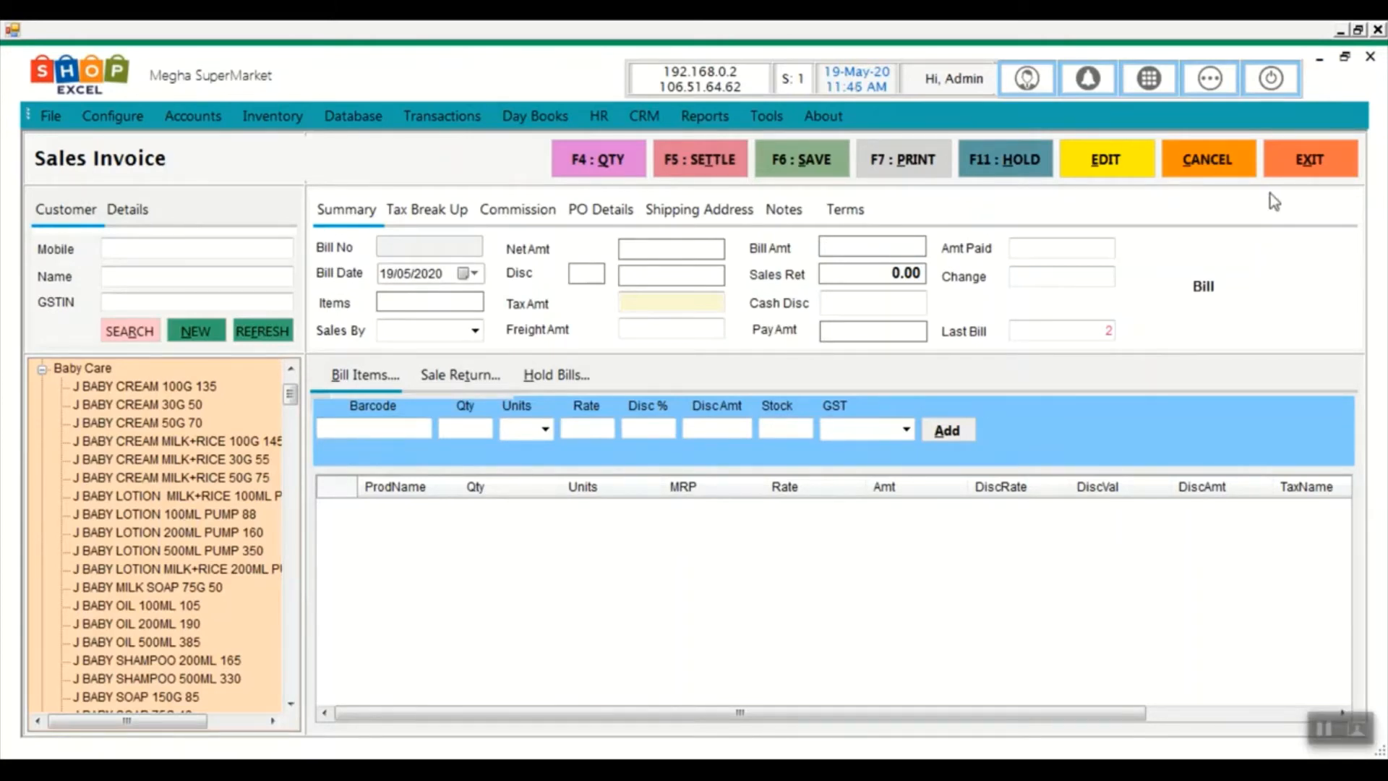
Close the sales invoice and list the bills in the Sales Ledger
{"action": "left_click", "coordinate": [1319, 173]}
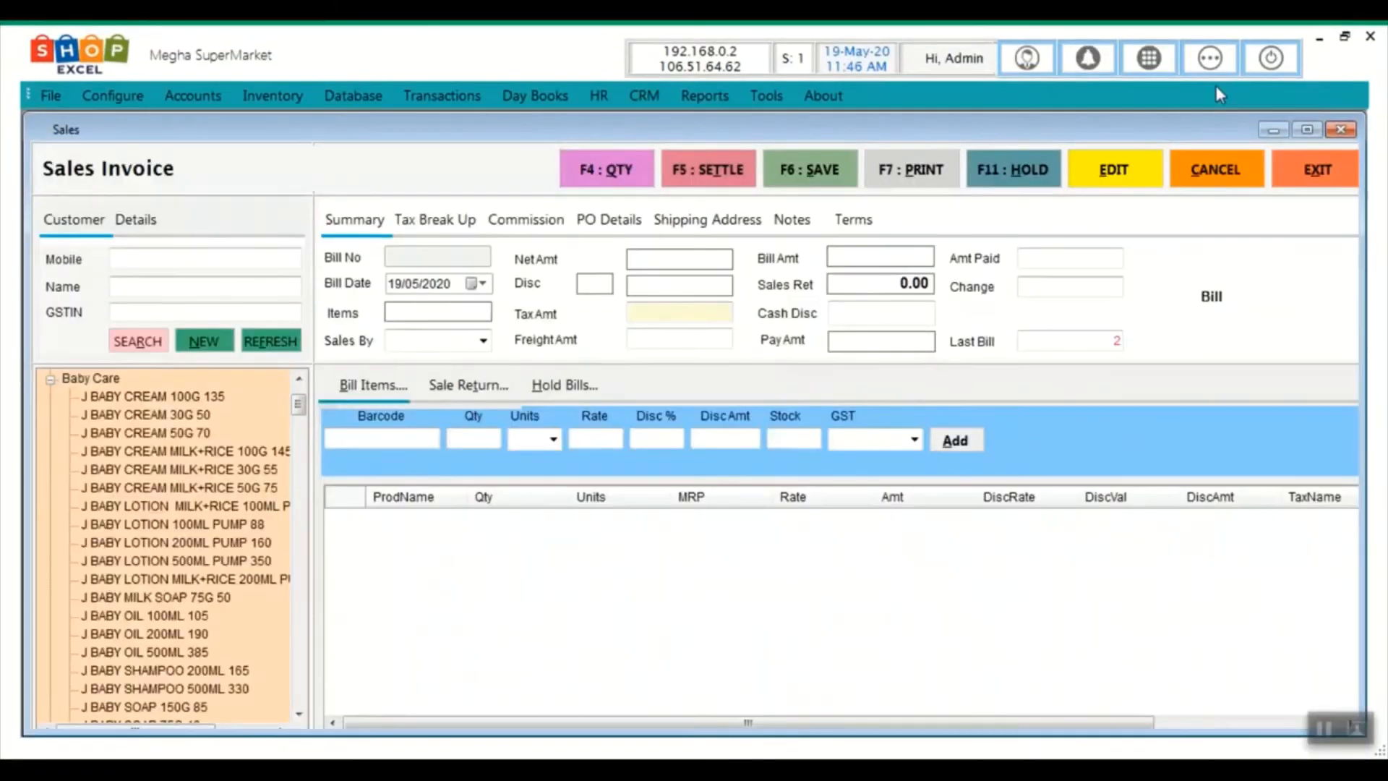
{"action": "left_click", "coordinate": [1208, 61]}
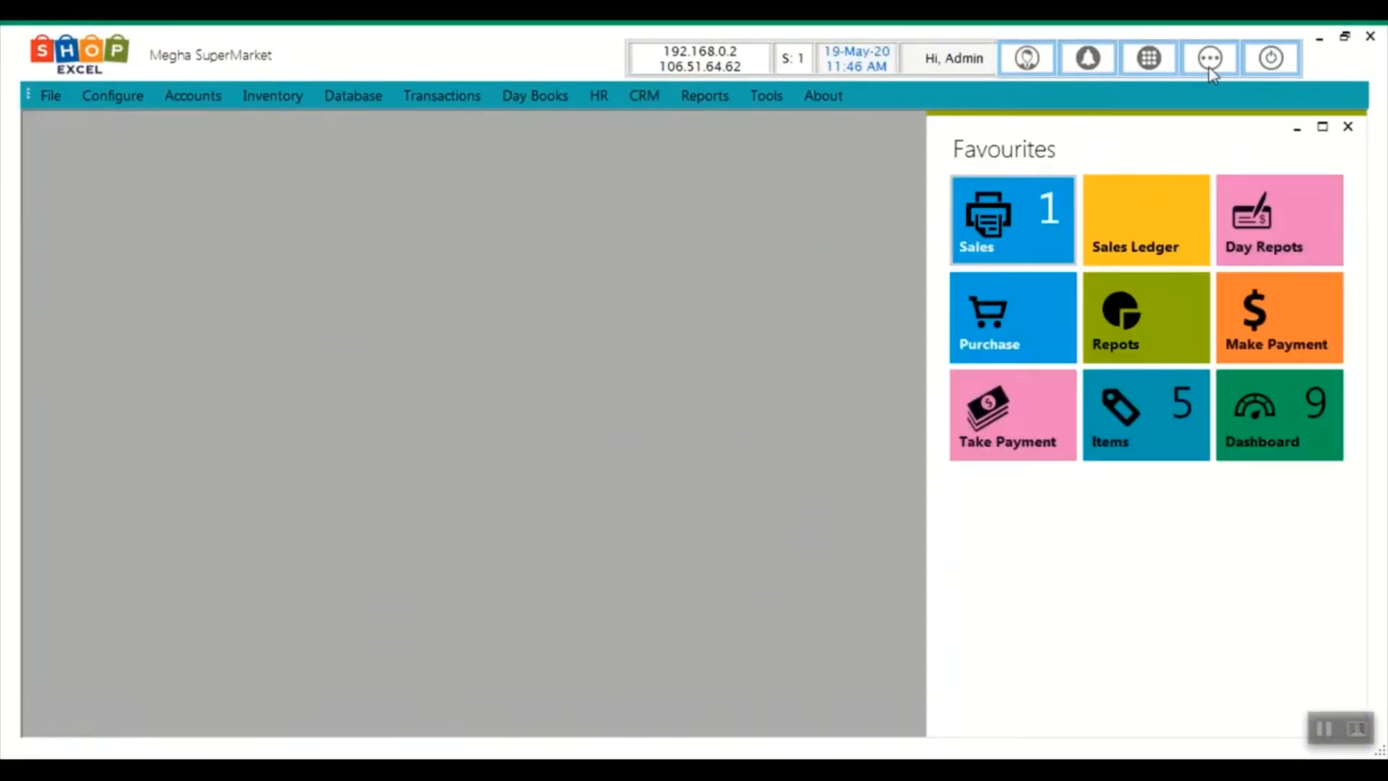
{"action": "left_click", "coordinate": [1156, 238]}
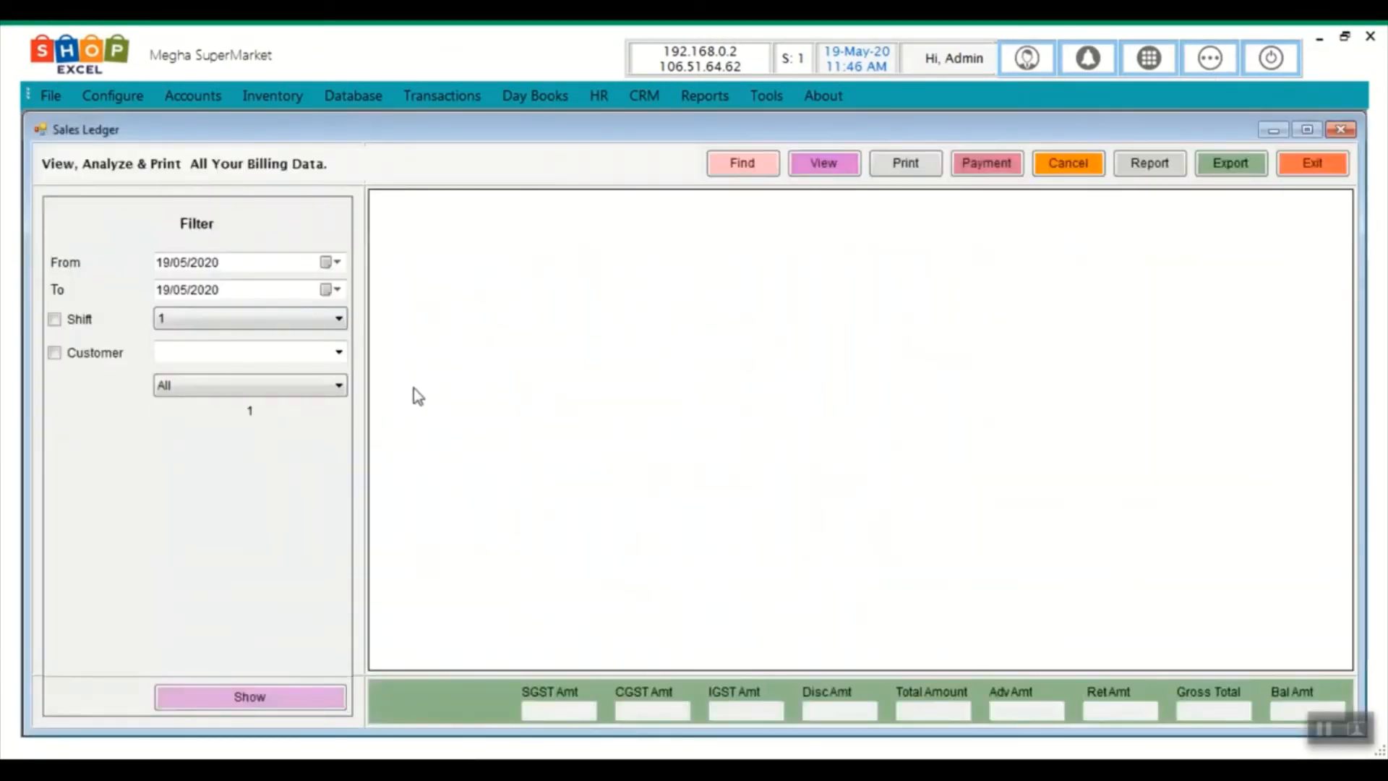
{"action": "left_click", "coordinate": [240, 705]}
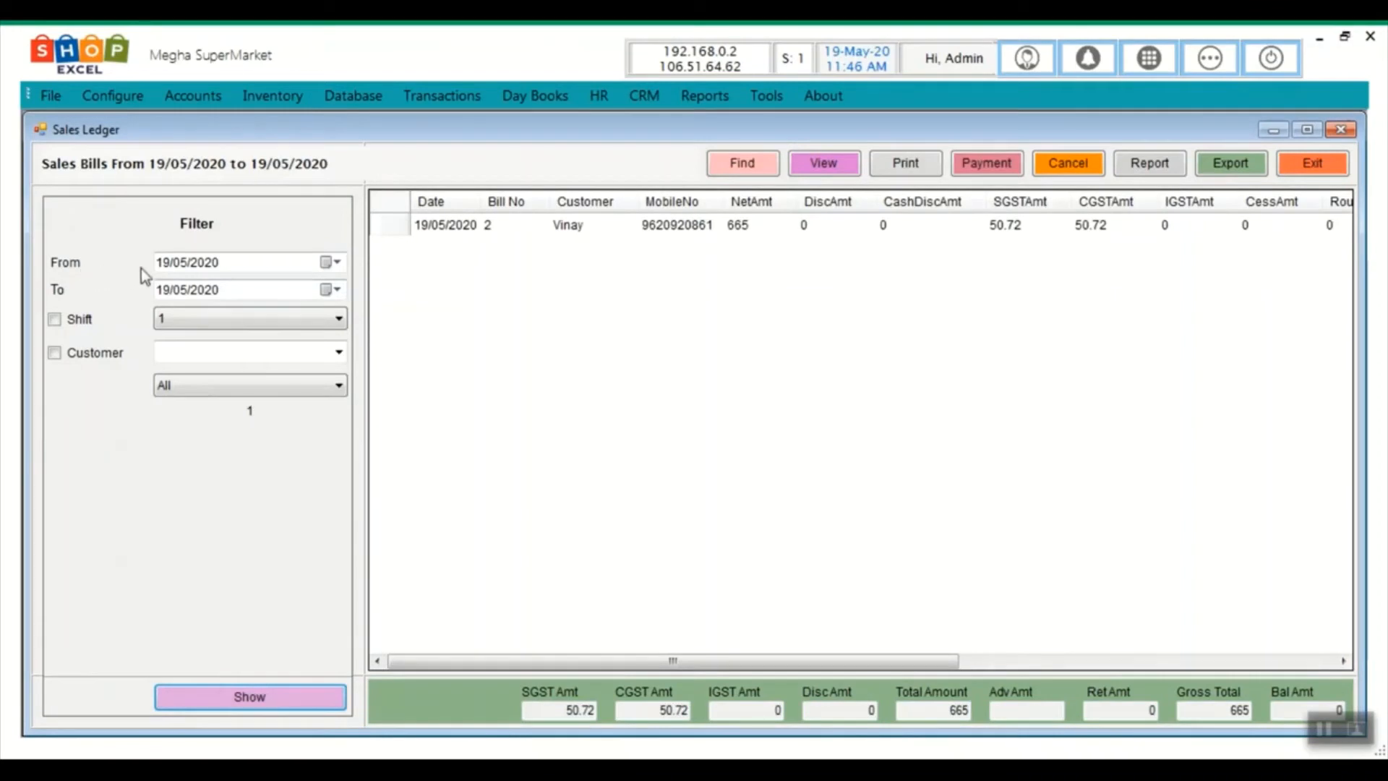
{"action": "left_click", "coordinate": [159, 265]}
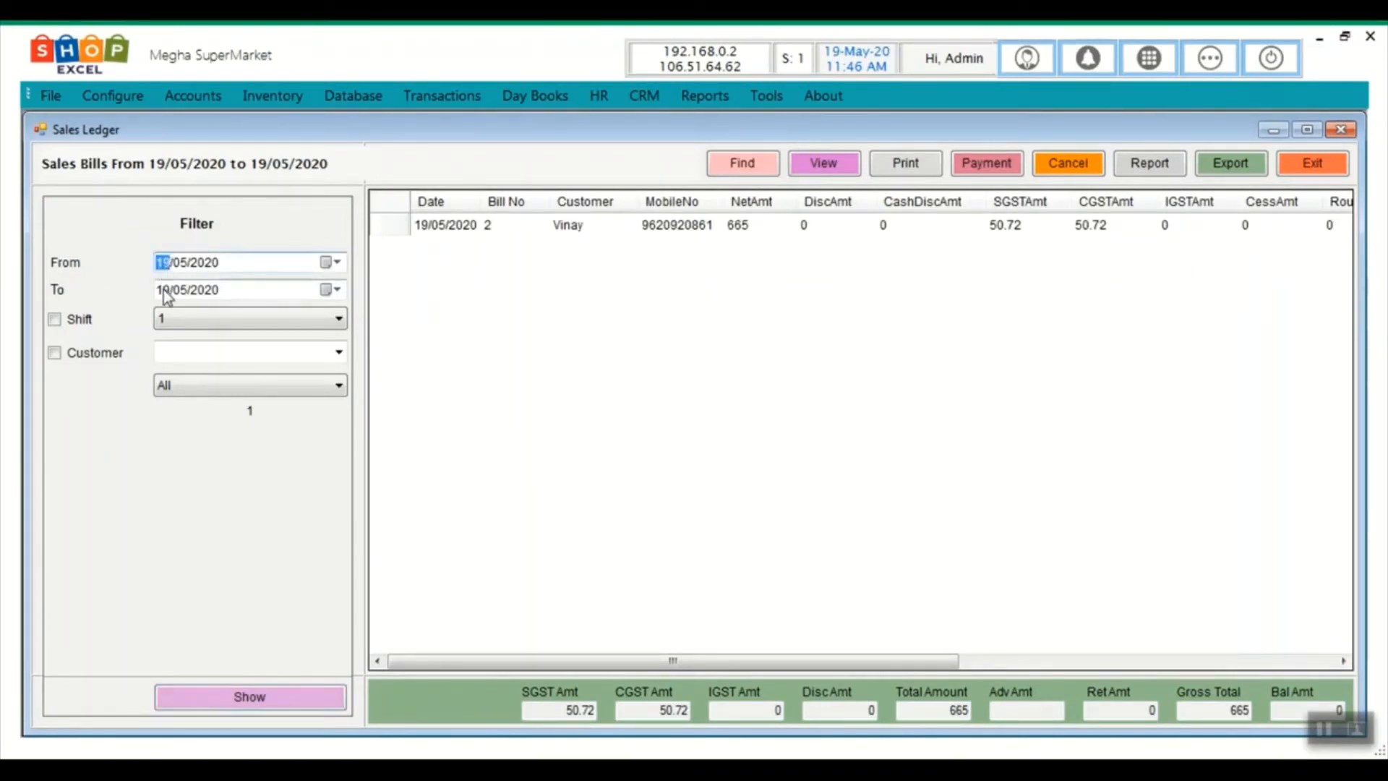
{"action": "left_click", "coordinate": [164, 289]}
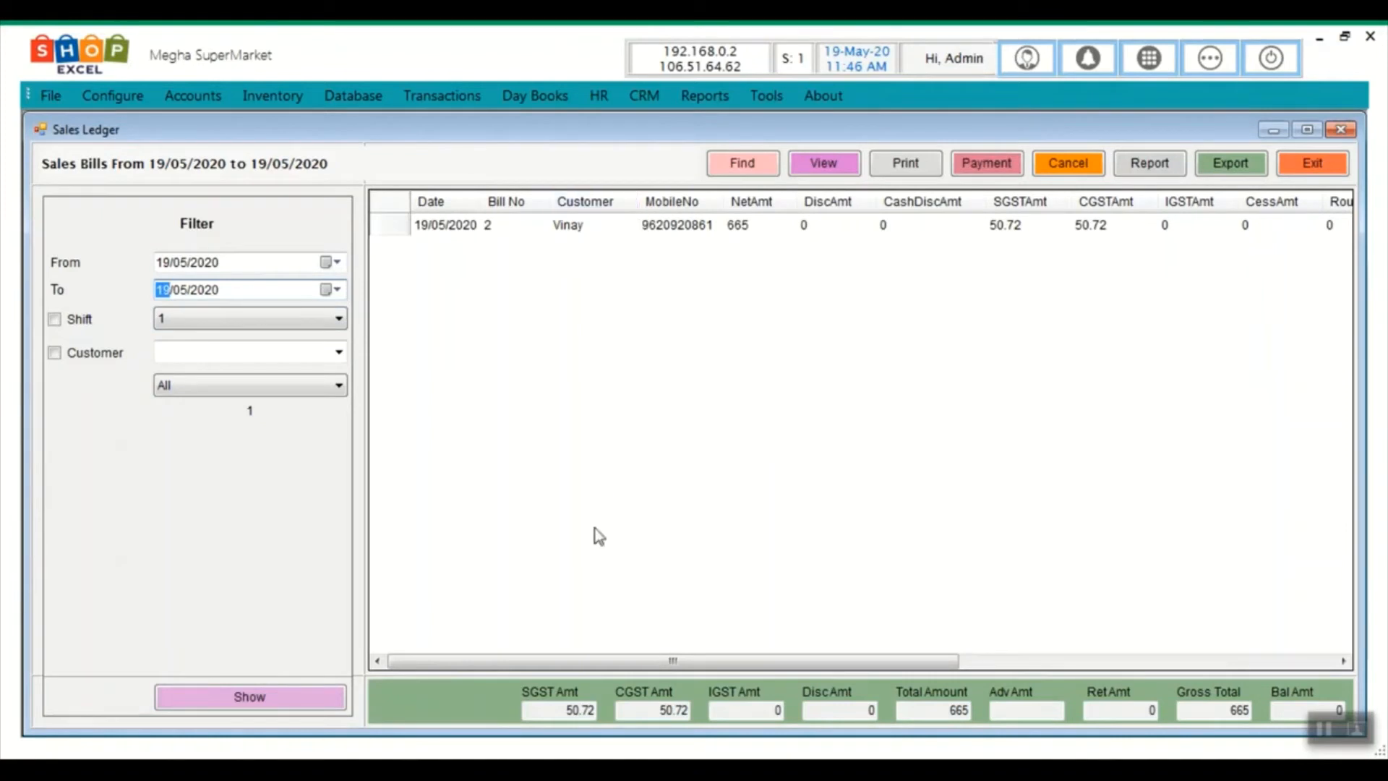
{"action": "left_click", "coordinate": [392, 226]}
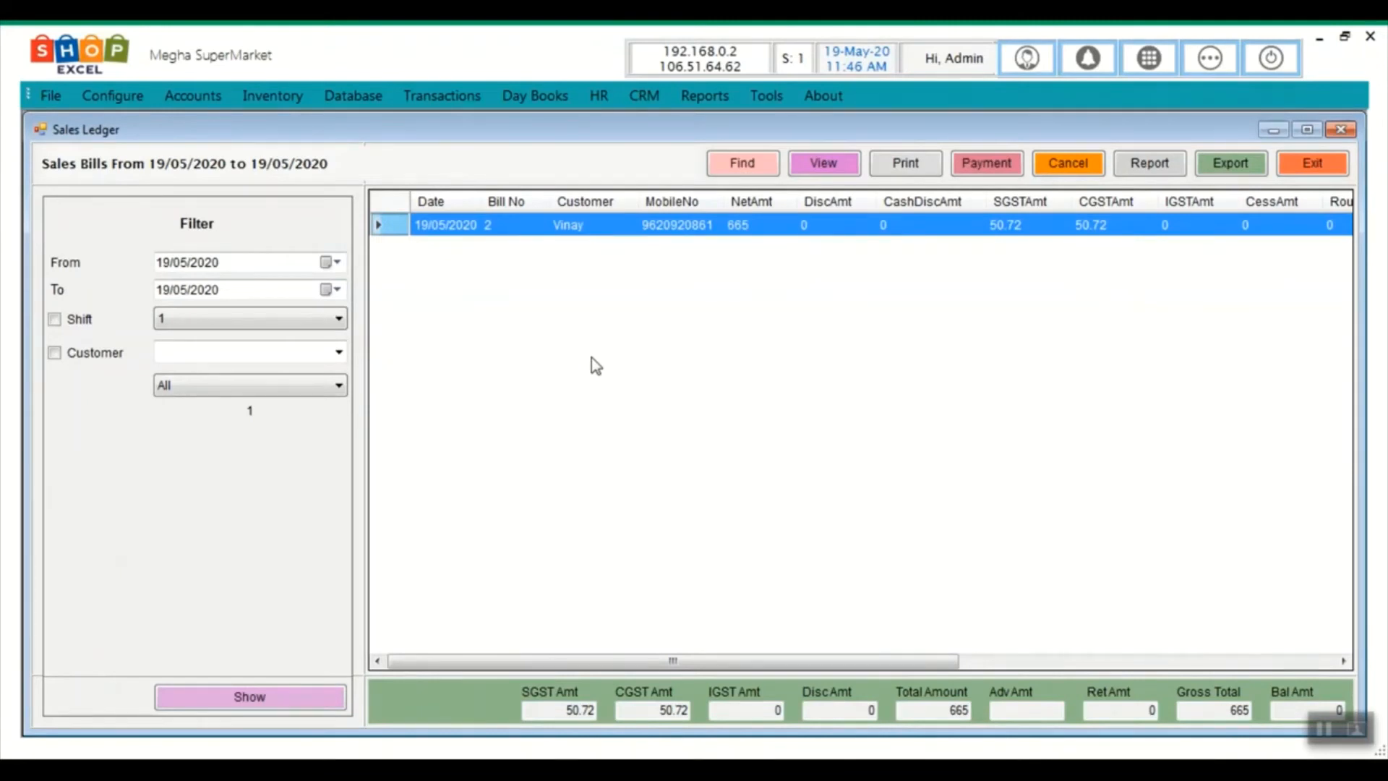
Change the From date to 18/05/2020, refresh the bill list, then close the ledger
{"action": "left_click", "coordinate": [162, 262]}
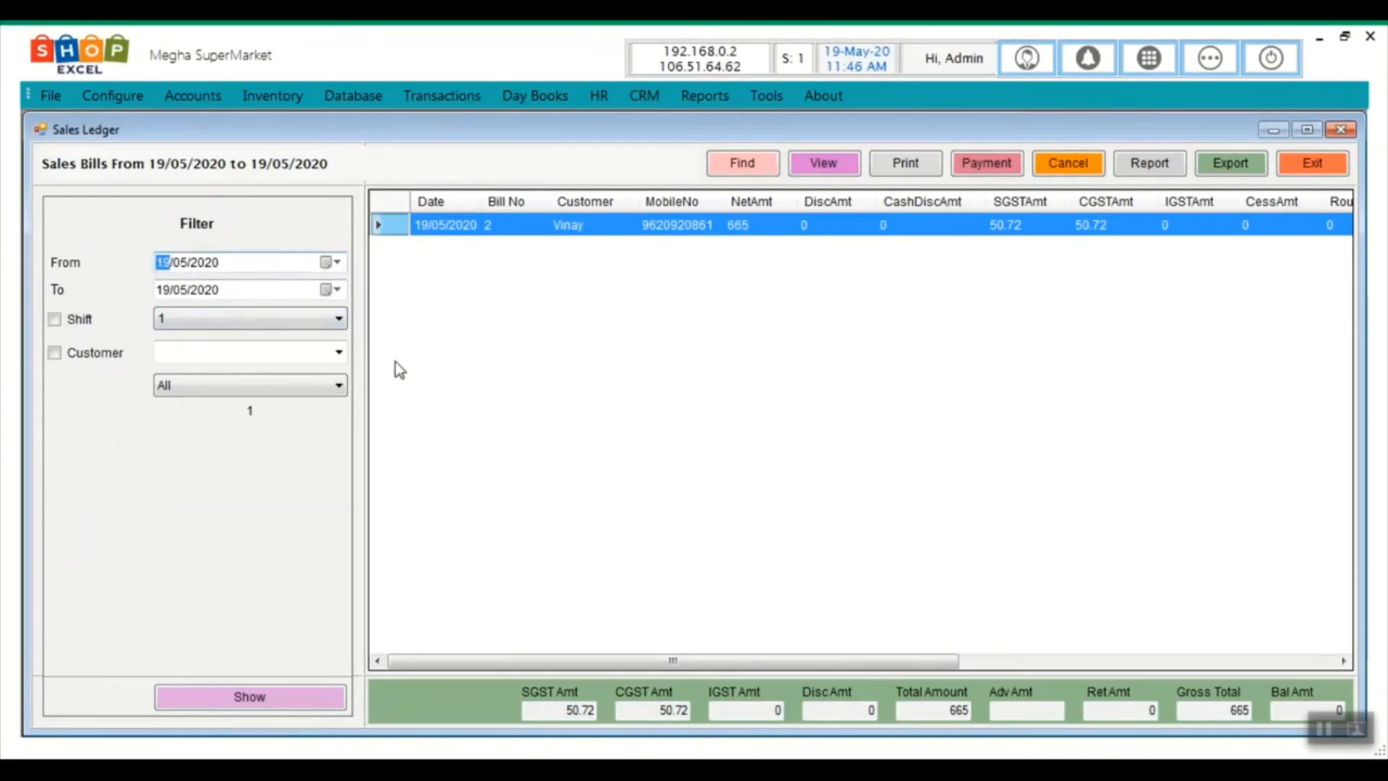
{"action": "type", "text": "18"}
{"action": "left_click", "coordinate": [219, 712]}
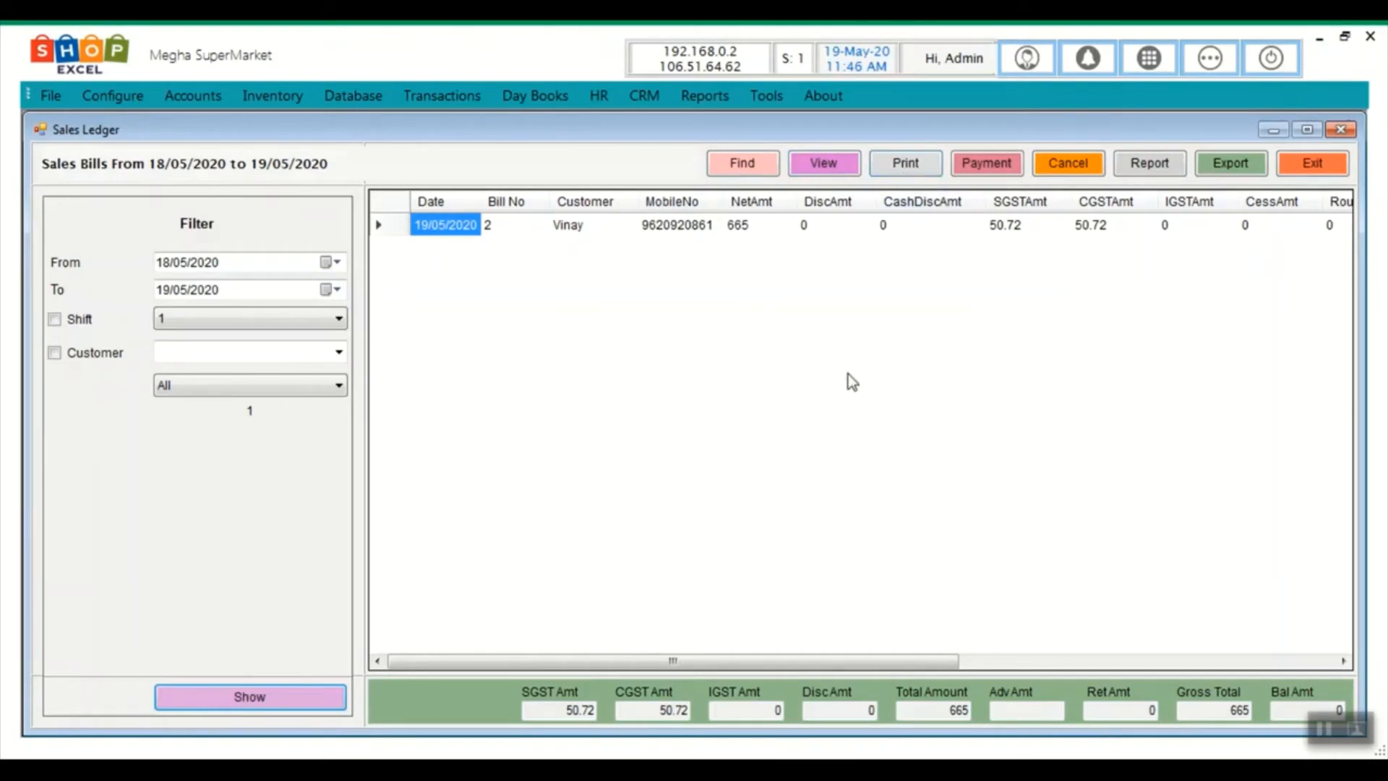
{"action": "left_click", "coordinate": [949, 231]}
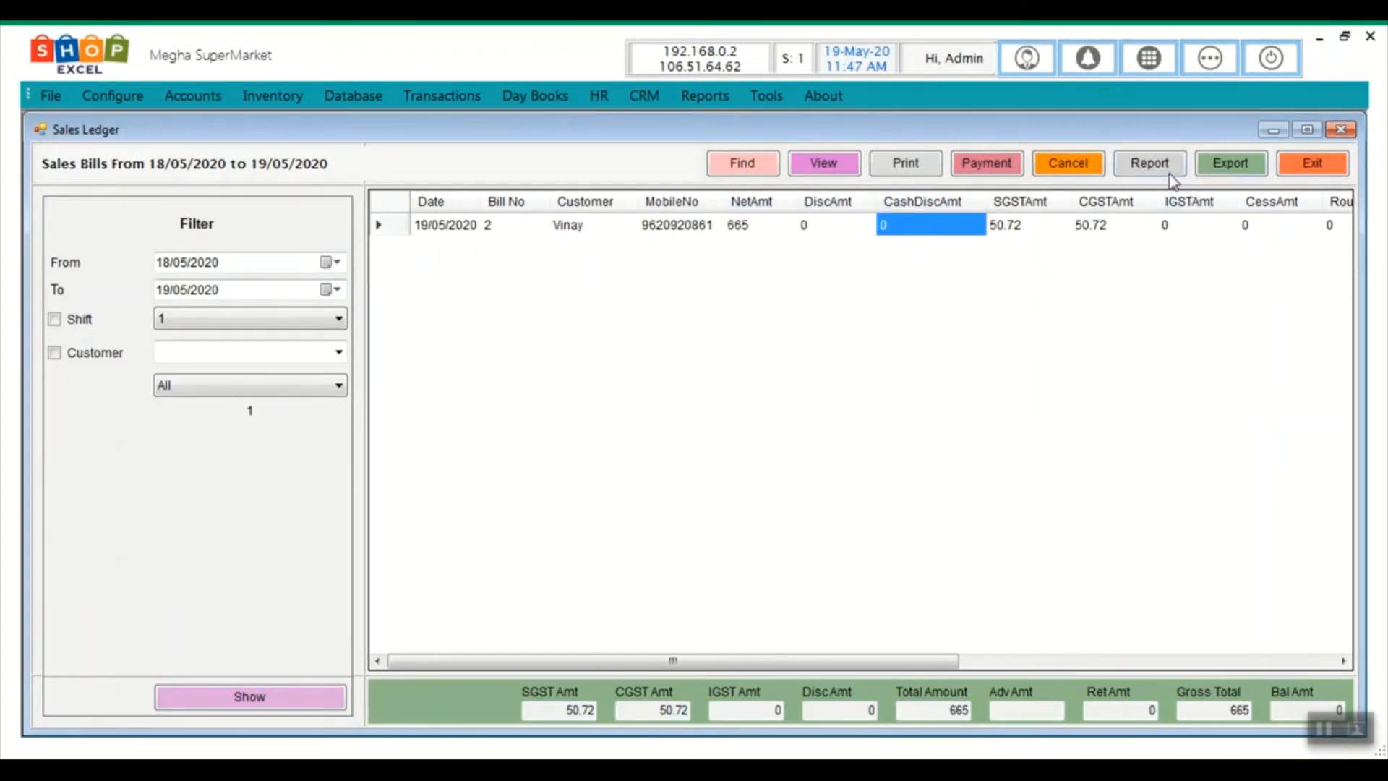
{"action": "left_click", "coordinate": [1303, 169]}
{"action": "left_click", "coordinate": [1211, 58]}
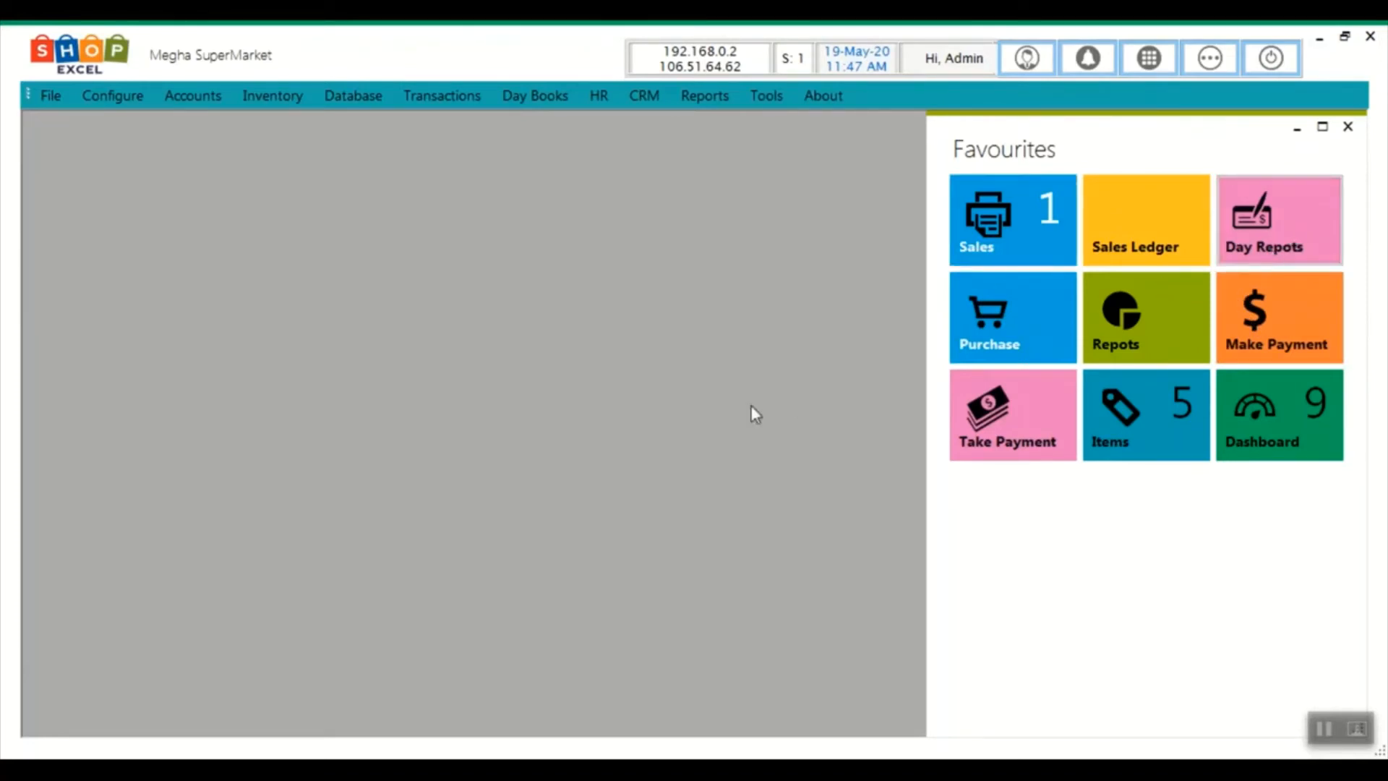
Dismiss the error, browse the day report types, and close the Day Reports window
{"action": "left_click", "coordinate": [738, 455]}
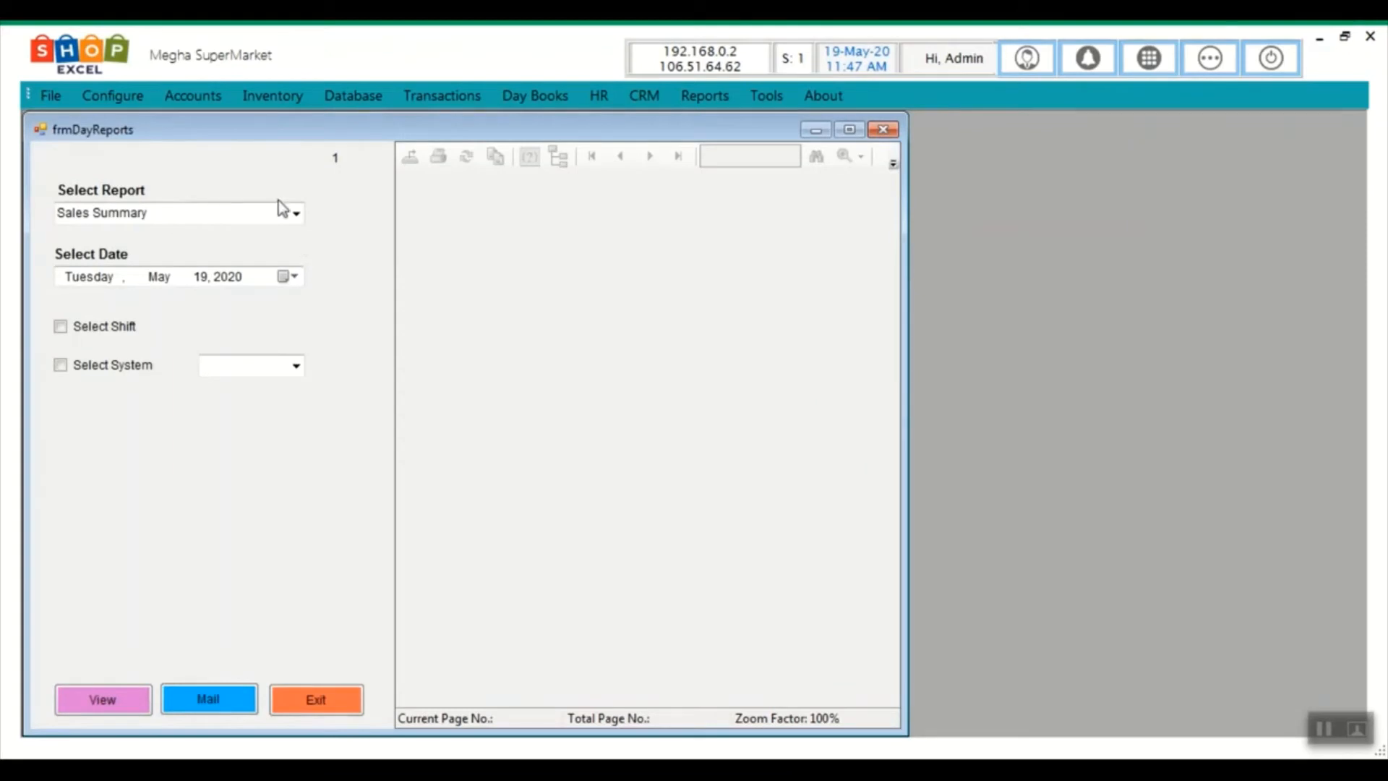
{"action": "left_click", "coordinate": [296, 214]}
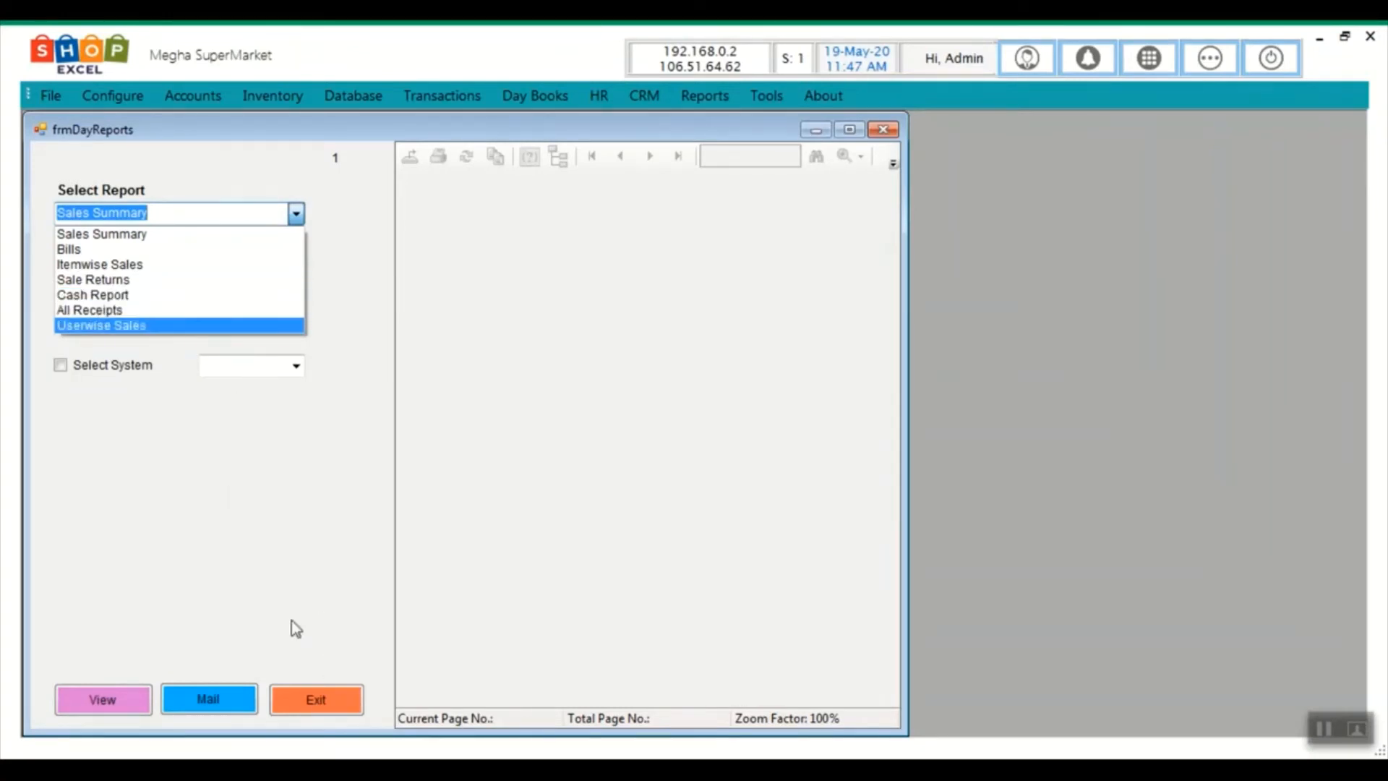
{"action": "left_click", "coordinate": [315, 708]}
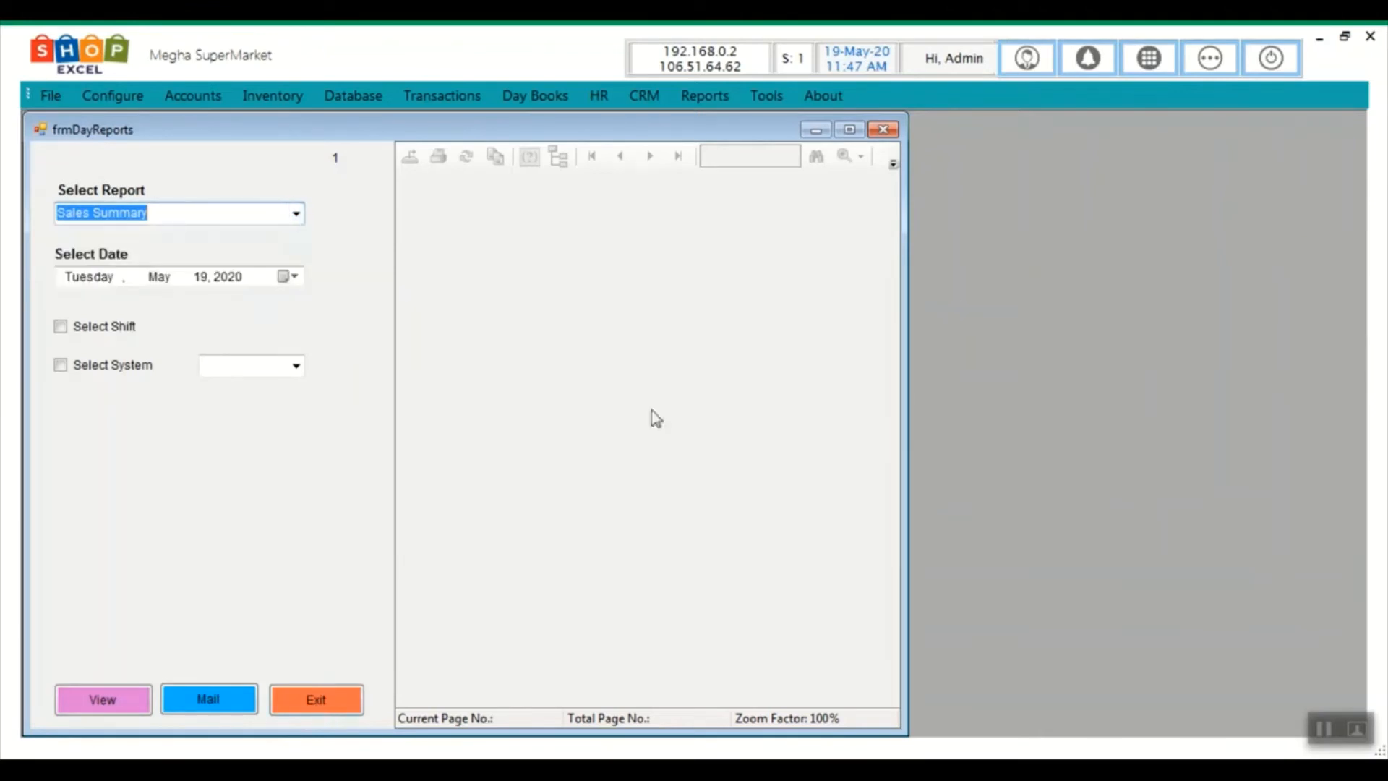
{"action": "left_click", "coordinate": [314, 708]}
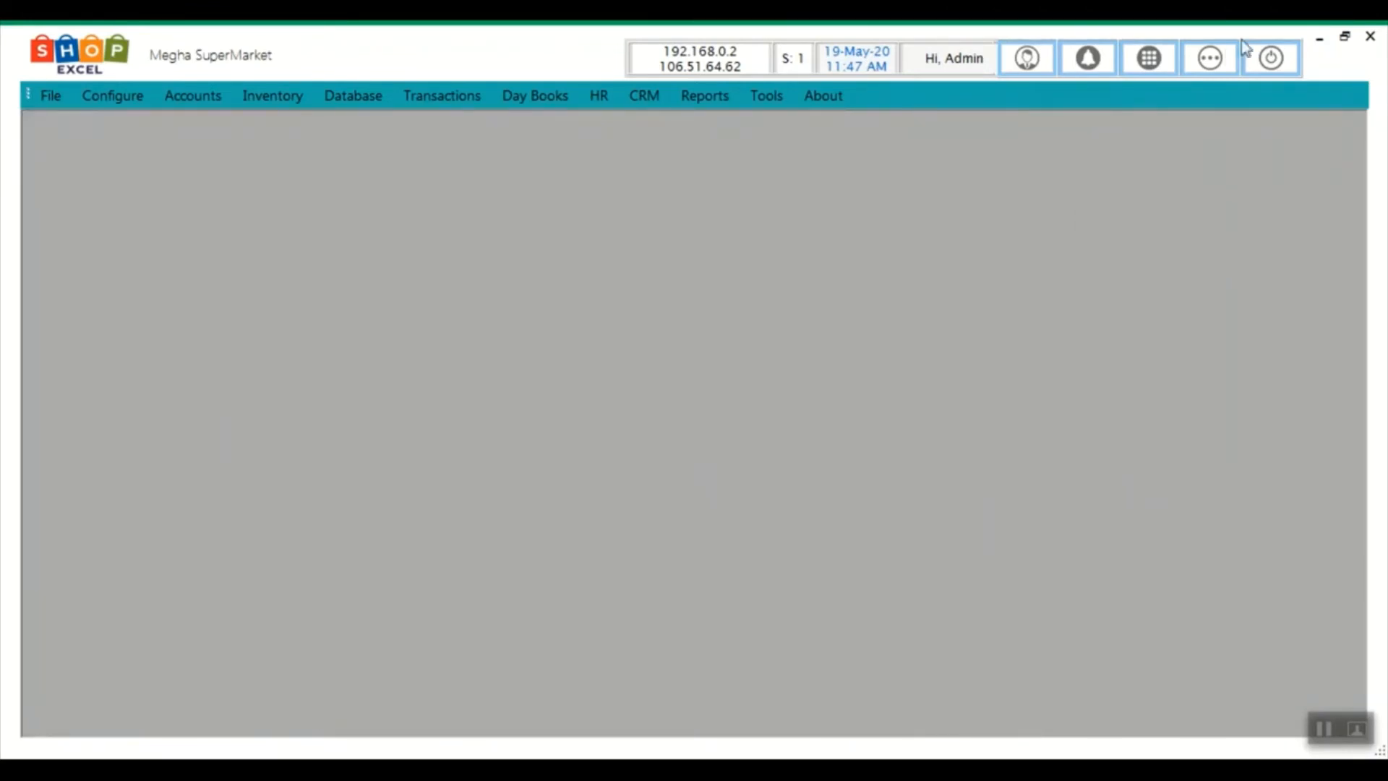
Generate the All Sale Bills report for 19/05/2020, totalling 665.00, and open its export options
{"action": "left_click", "coordinate": [1209, 58]}
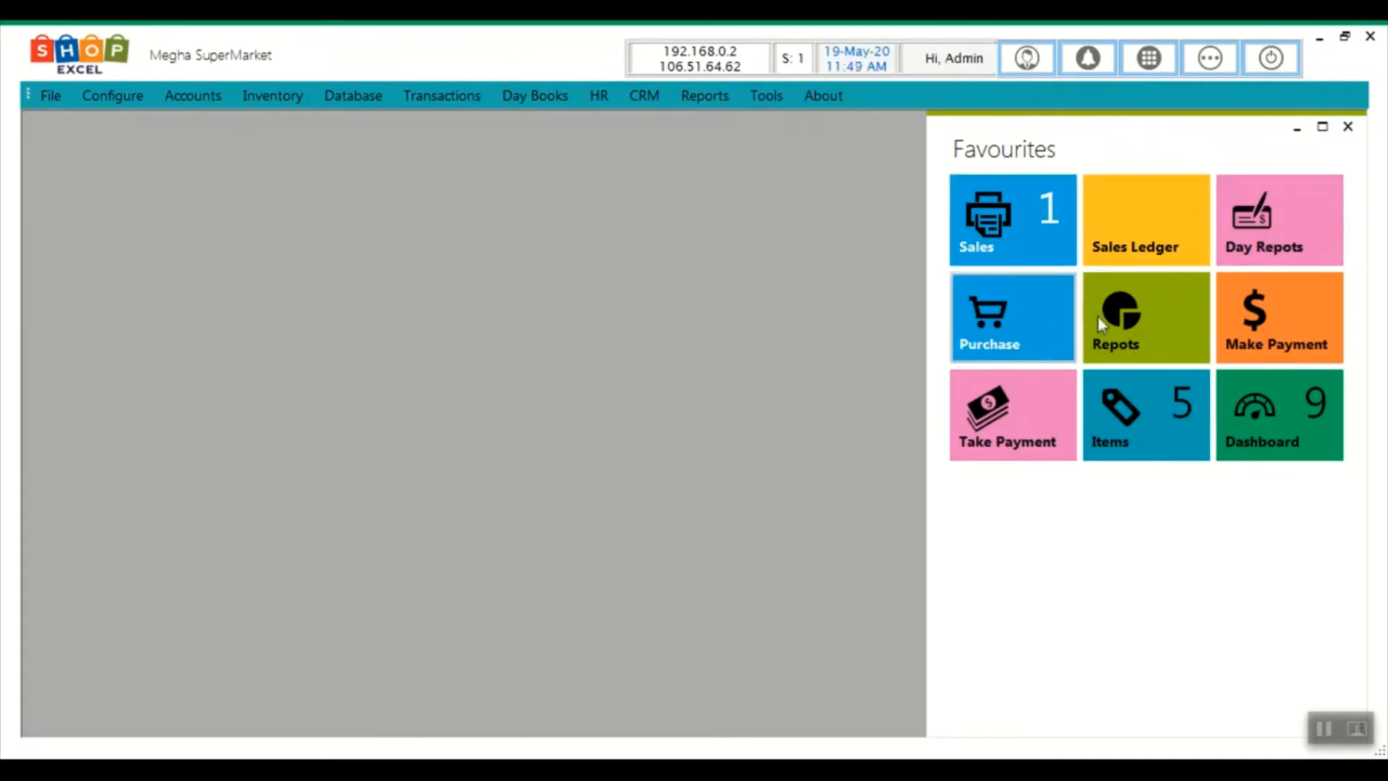
{"action": "left_click", "coordinate": [1136, 328]}
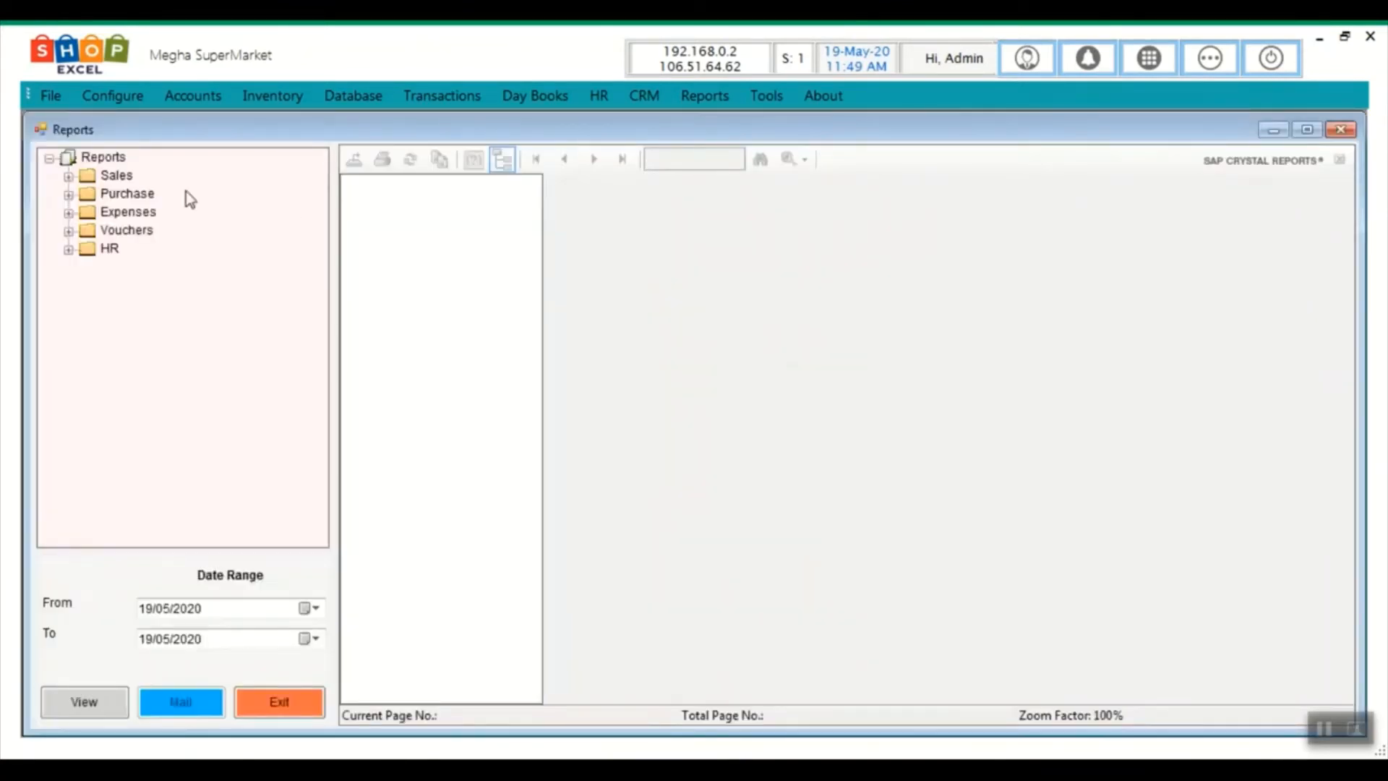
{"action": "double_click", "coordinate": [127, 177]}
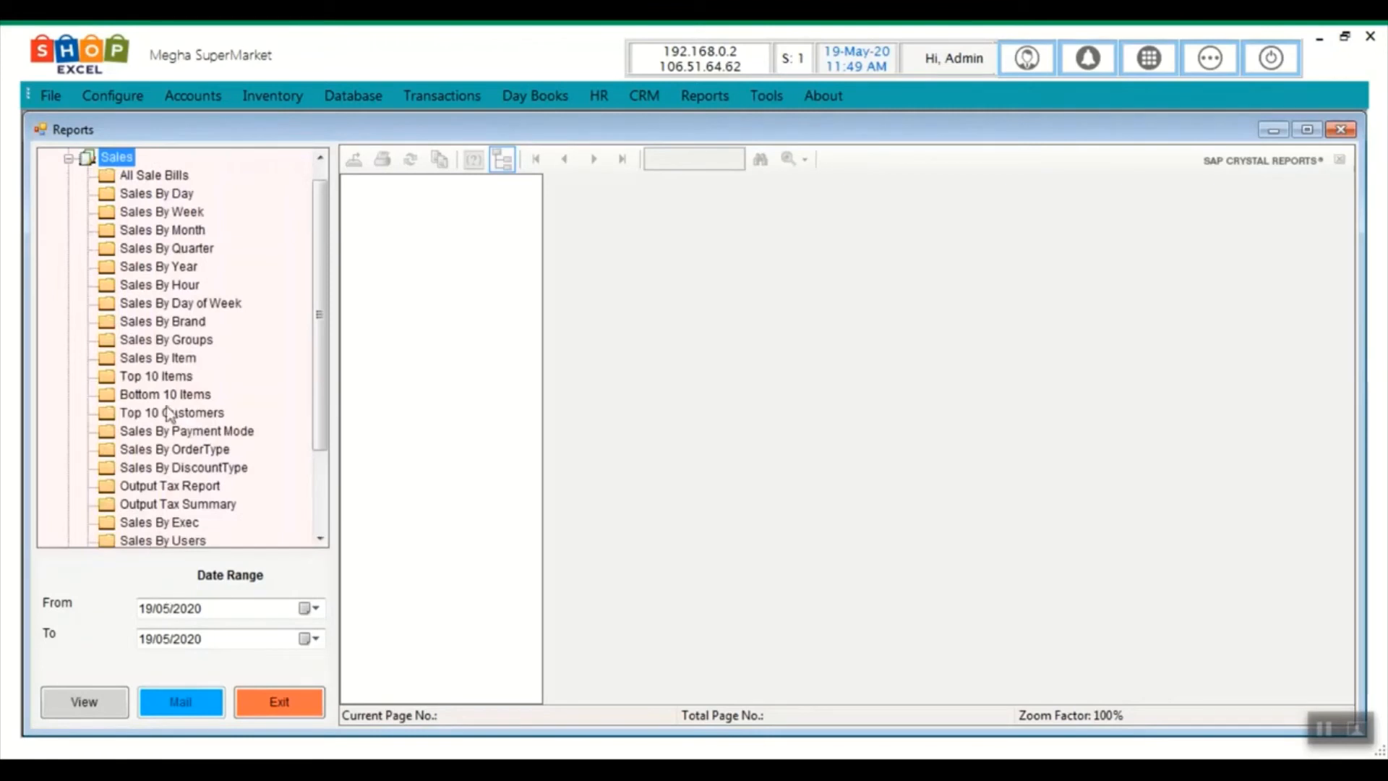
{"action": "left_click", "coordinate": [154, 178]}
{"action": "left_click", "coordinate": [139, 609]}
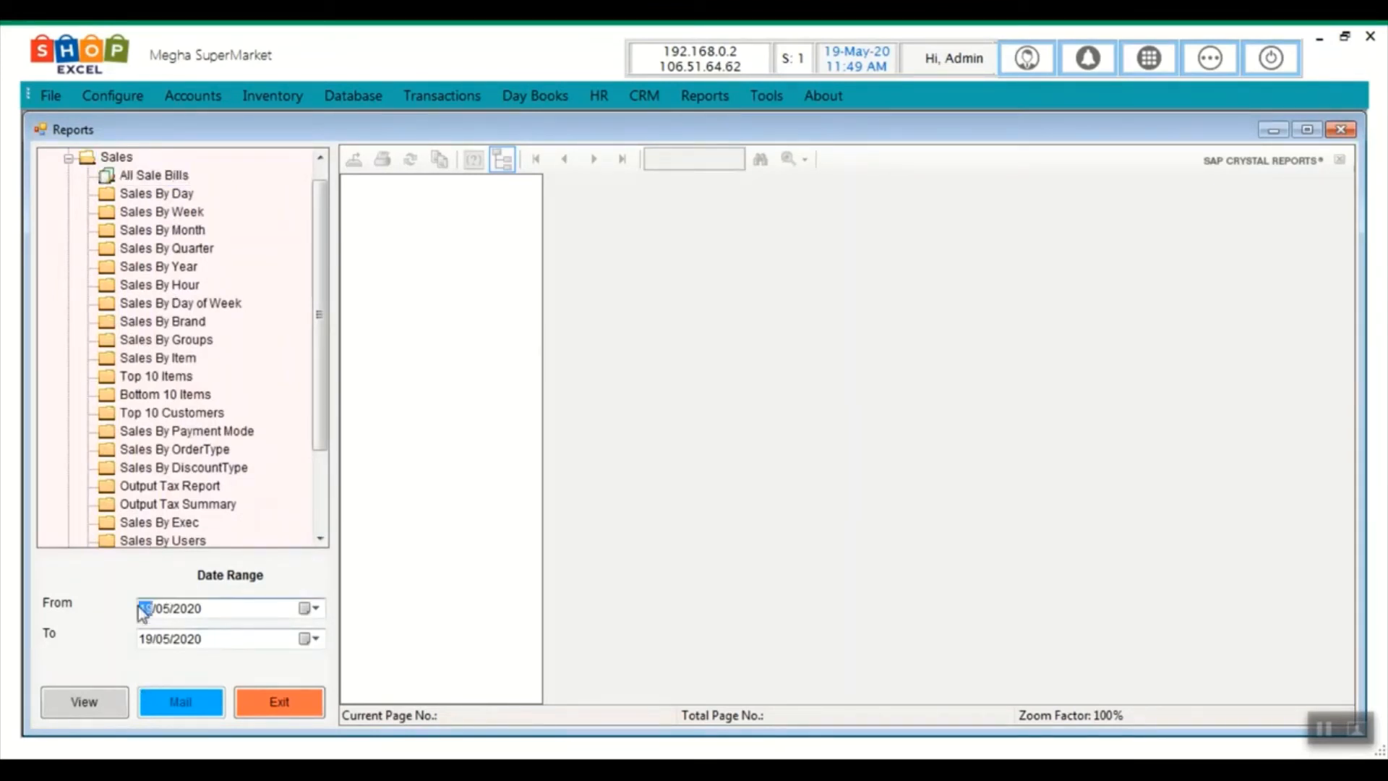
{"action": "left_click", "coordinate": [141, 637]}
{"action": "left_click", "coordinate": [84, 704]}
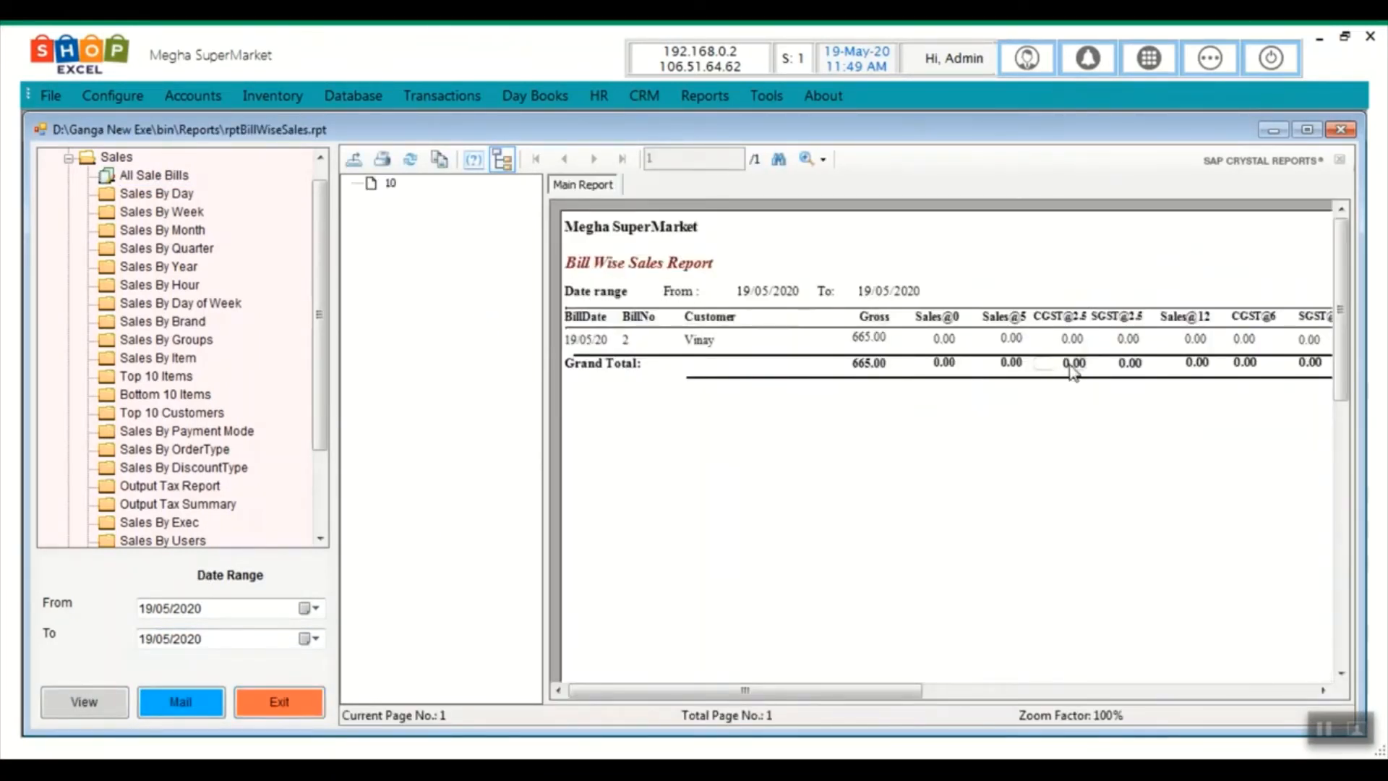
{"action": "left_click", "coordinate": [357, 169]}
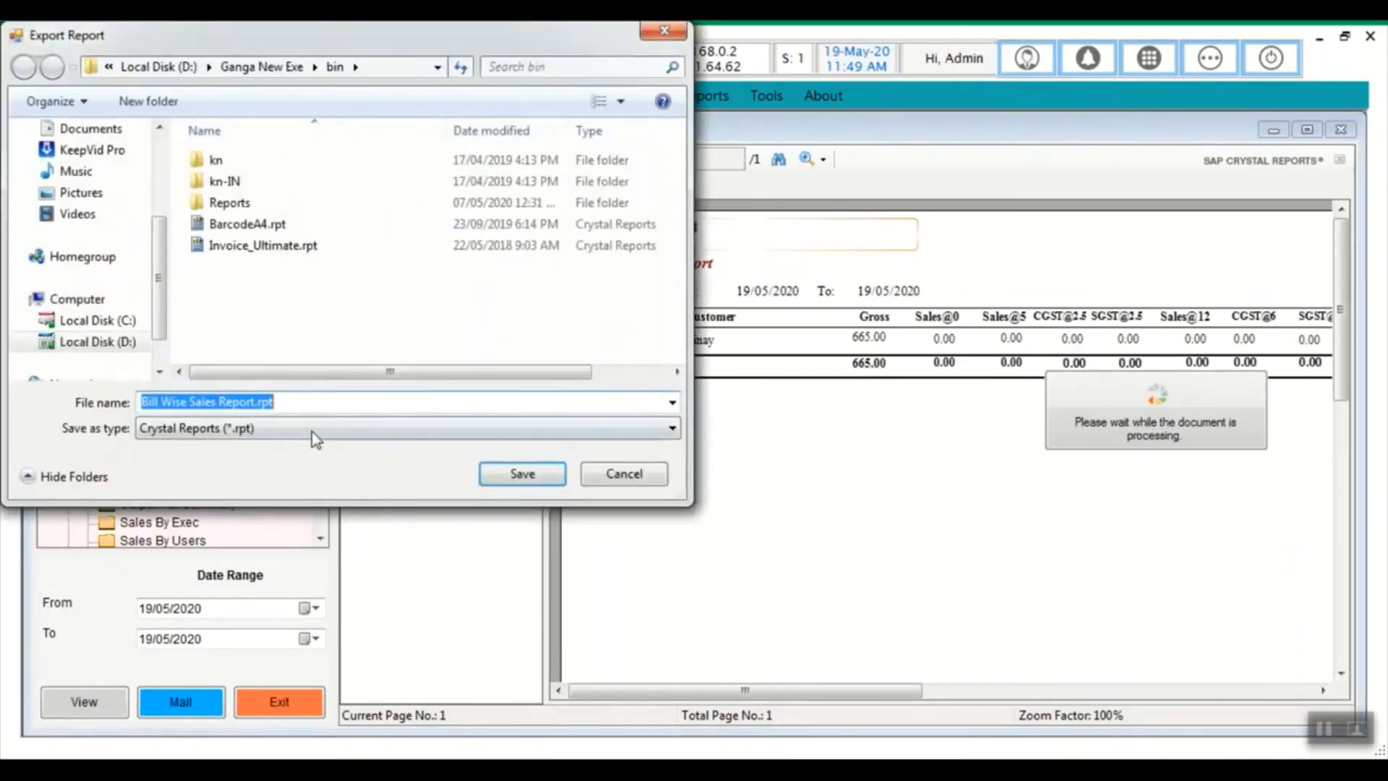
Check the export file types, then close the Export Report dialog without exporting
{"action": "left_click", "coordinate": [268, 427]}
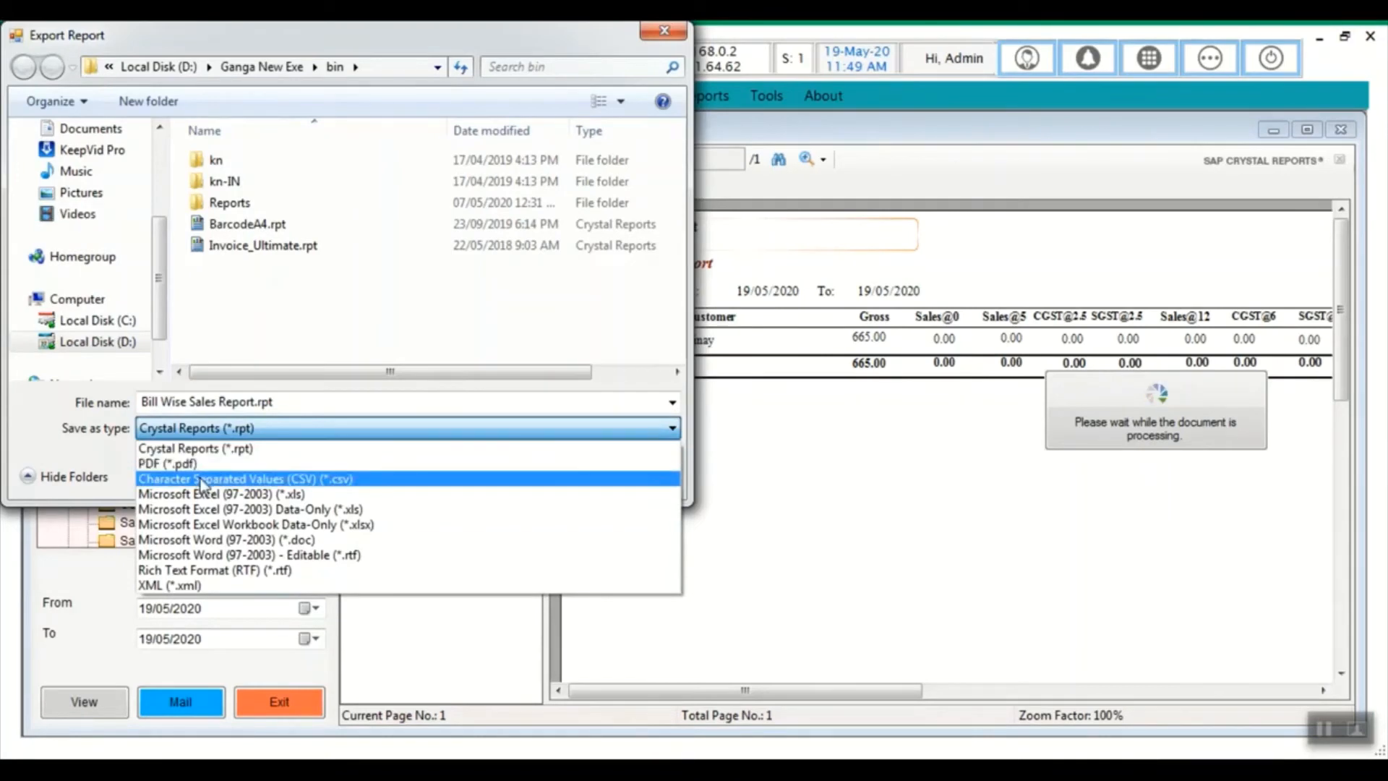
{"action": "left_click", "coordinate": [680, 40]}
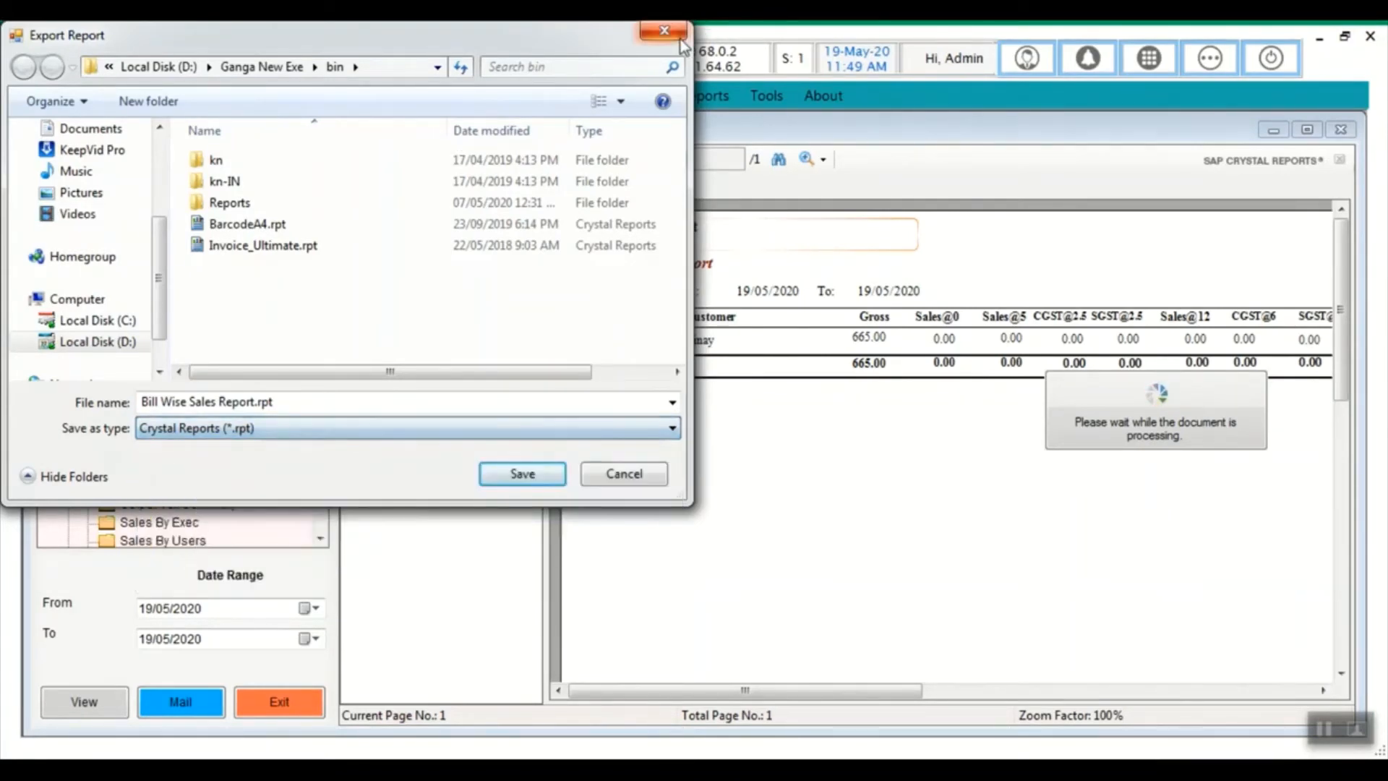
{"action": "left_click", "coordinate": [667, 35]}
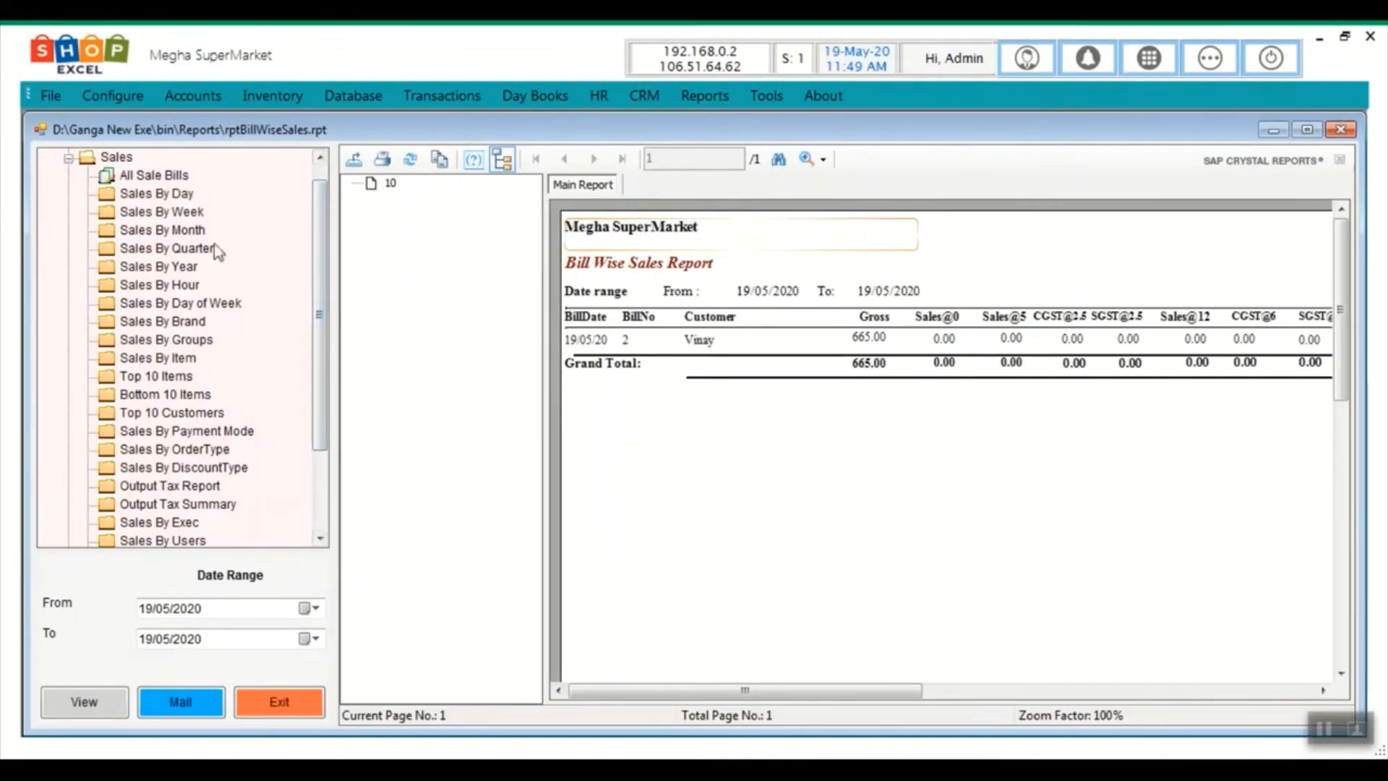
{"action": "left_click_drag", "start_coordinate": [318, 340], "coordinate": [310, 294]}
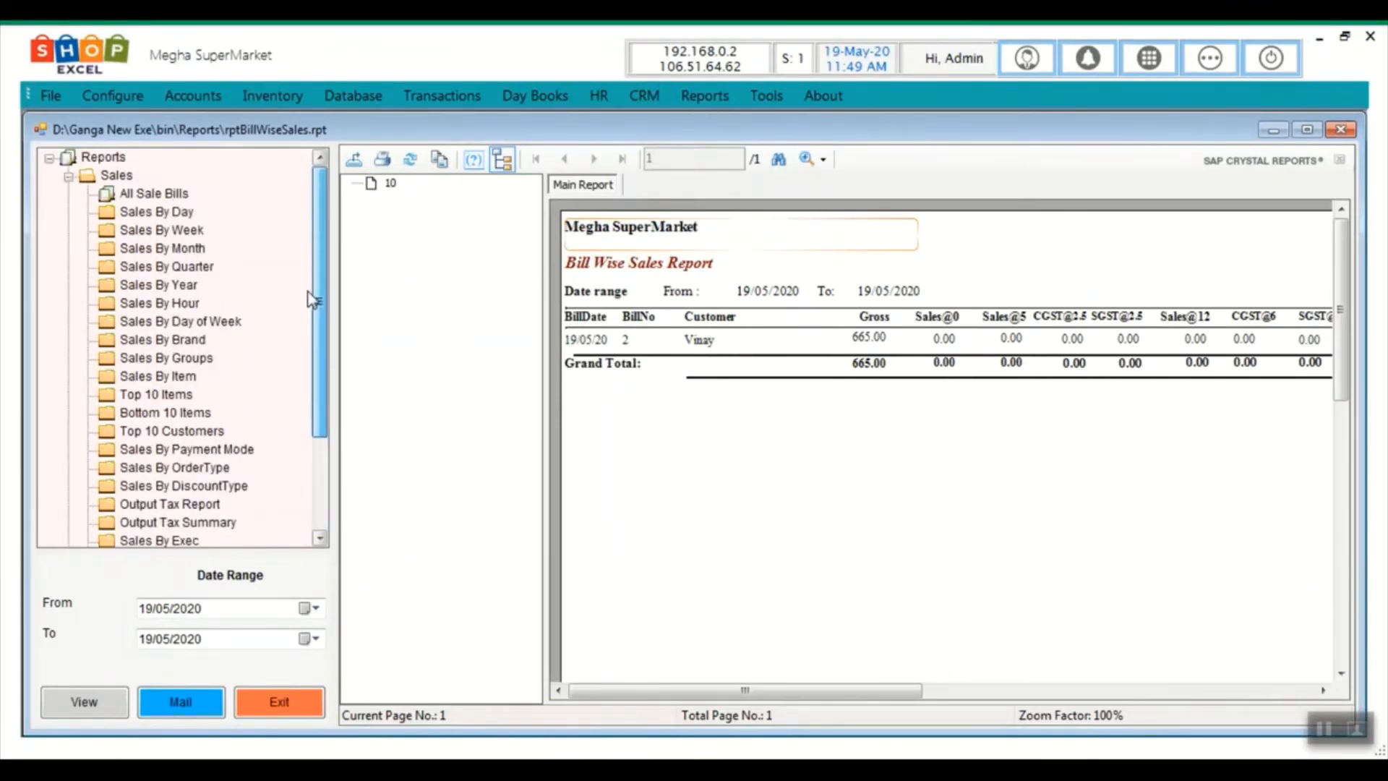
Expand and collapse the Purchase, Expenses and Vouchers report categories, then close Reports
{"action": "double_click", "coordinate": [118, 178]}
{"action": "double_click", "coordinate": [121, 192]}
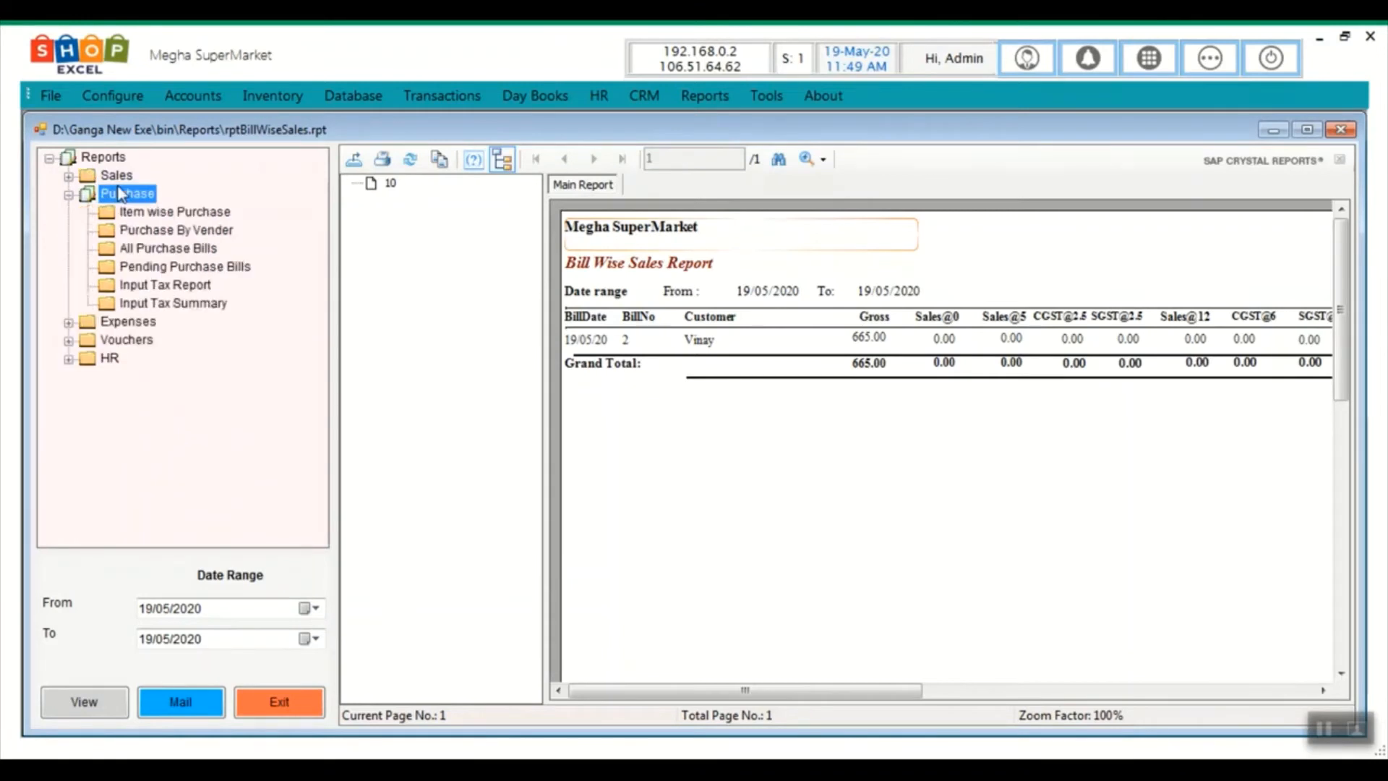
{"action": "double_click", "coordinate": [121, 193]}
{"action": "double_click", "coordinate": [121, 212]}
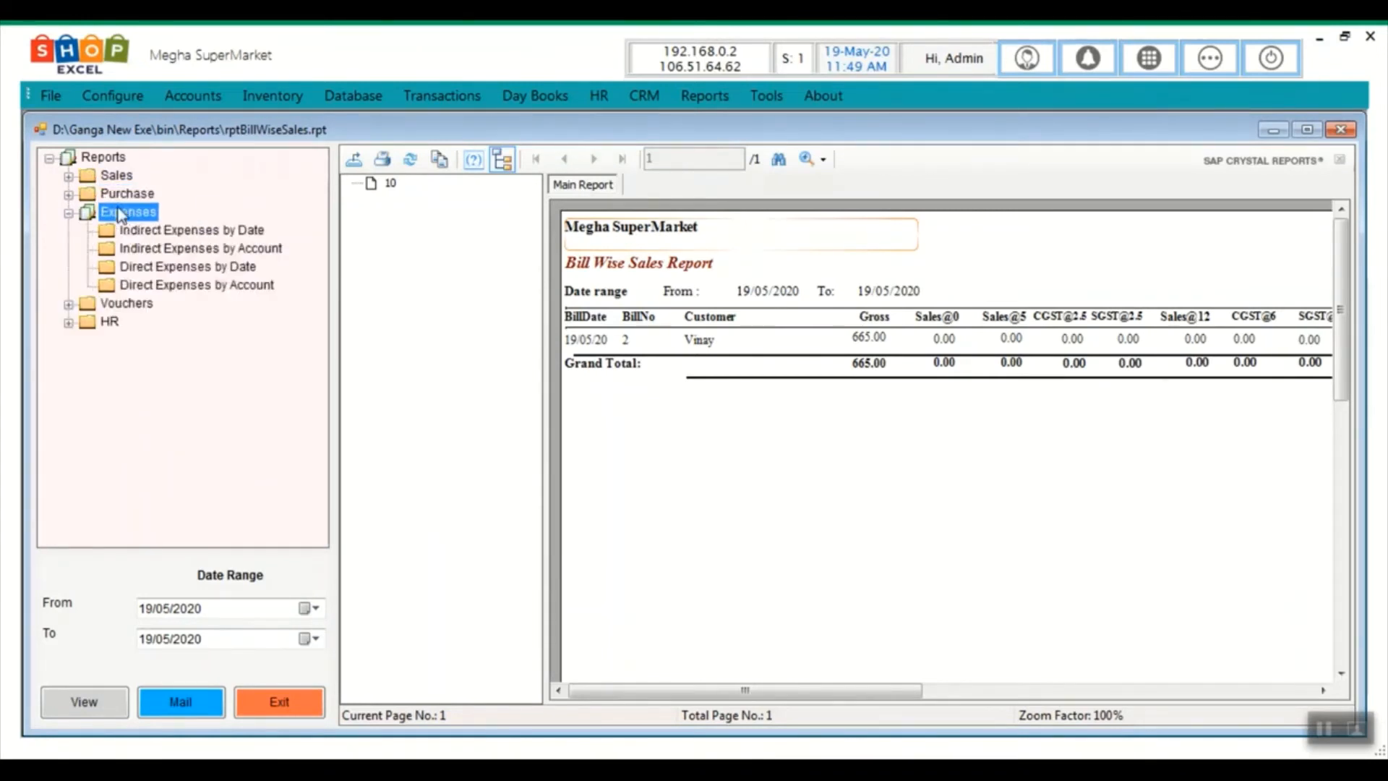
{"action": "double_click", "coordinate": [120, 213]}
{"action": "double_click", "coordinate": [135, 231]}
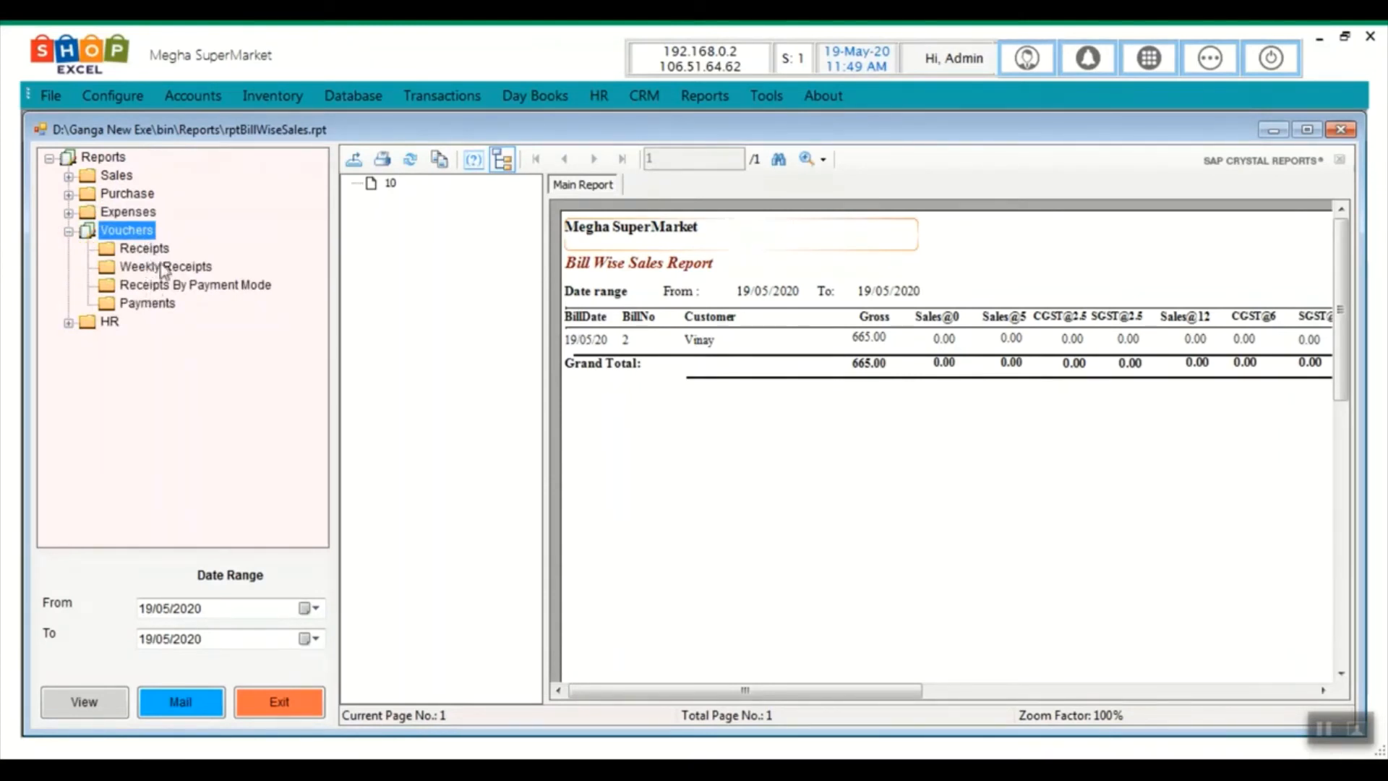
{"action": "double_click", "coordinate": [139, 236]}
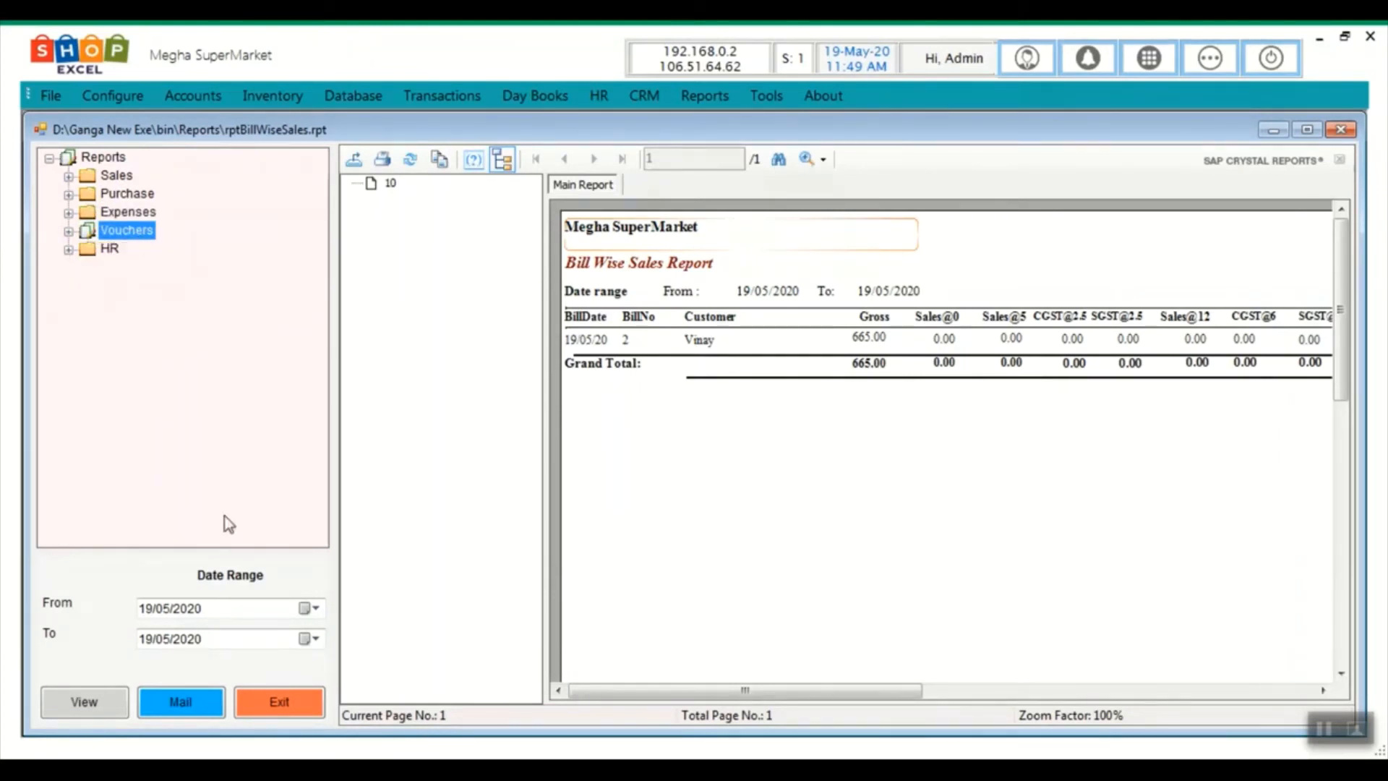
{"action": "left_click", "coordinate": [279, 700]}
{"action": "left_click", "coordinate": [1207, 68]}
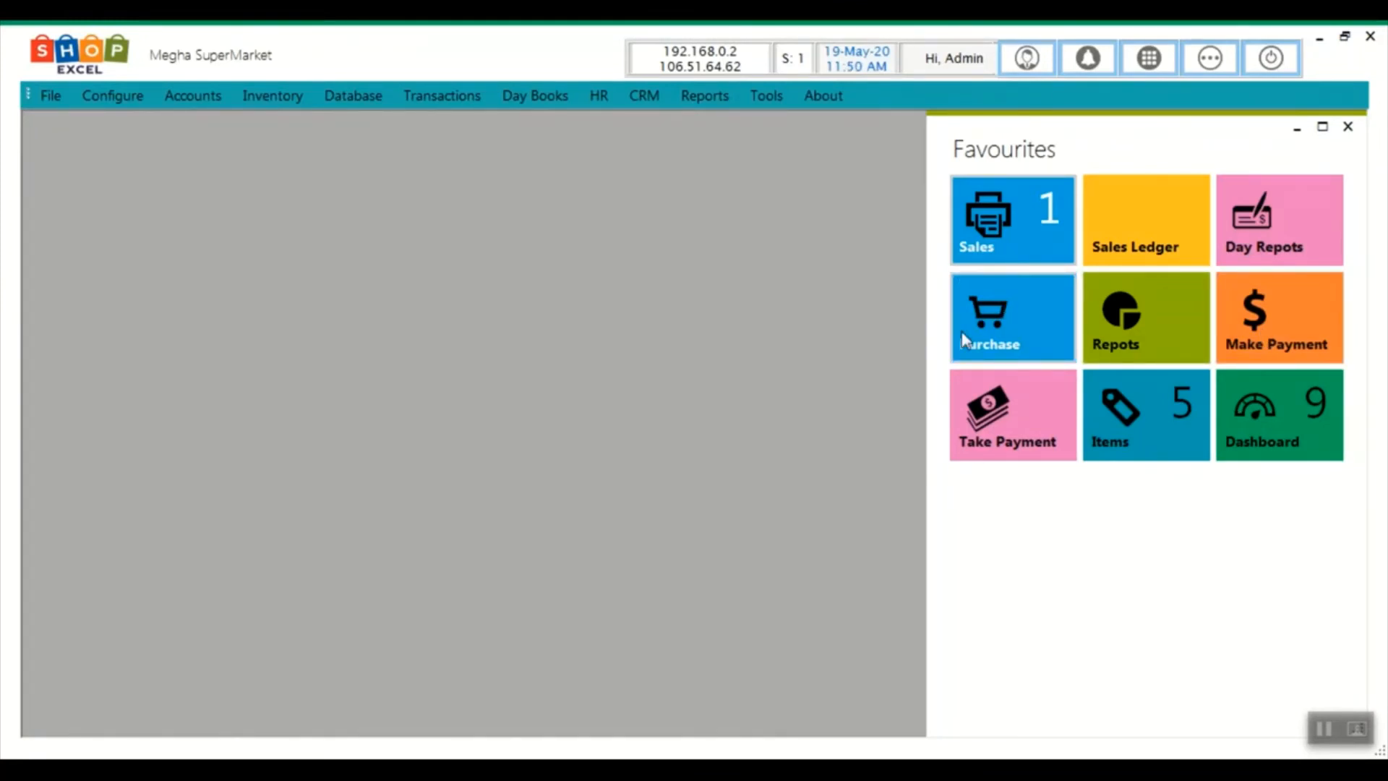
Start a new payment to 'test supplier' and load its balance and pending bills
{"action": "left_click", "coordinate": [1270, 319]}
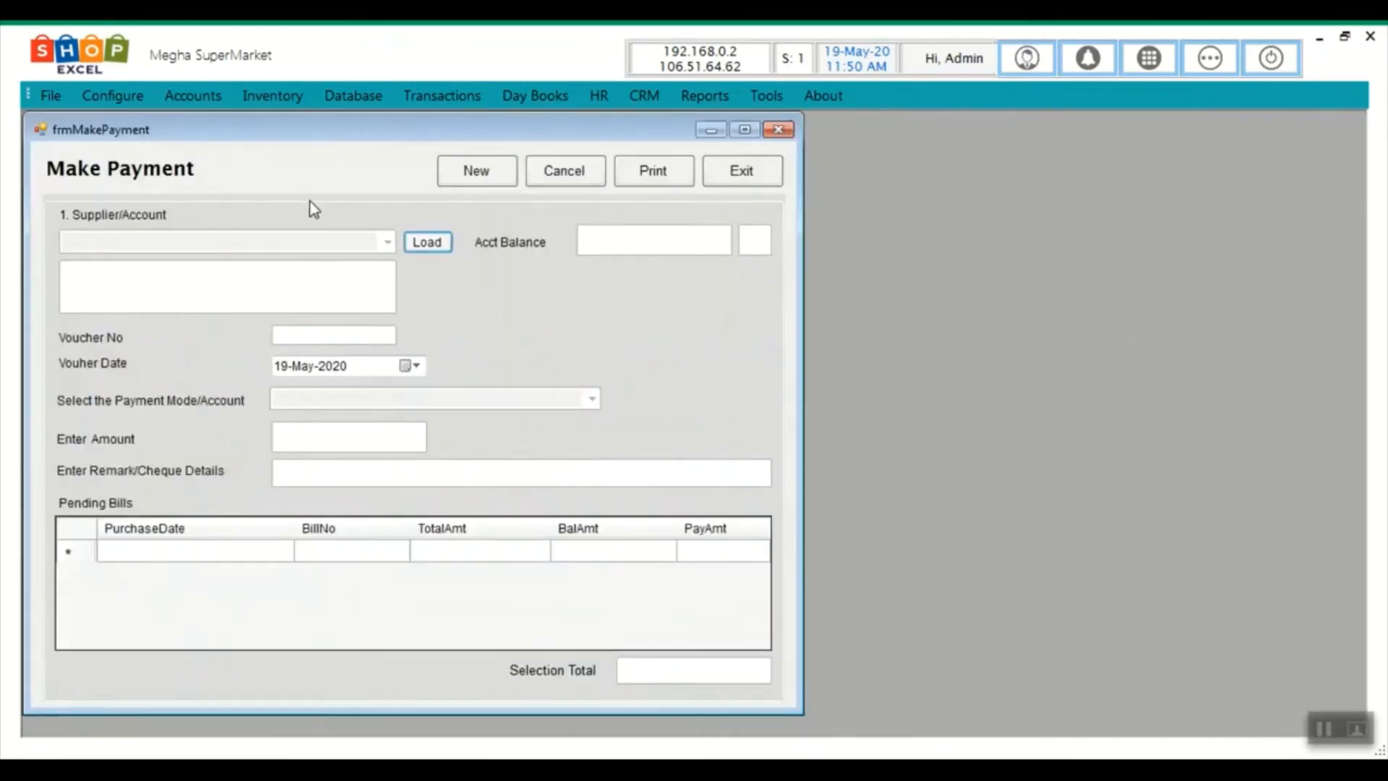
{"action": "left_click", "coordinate": [480, 171]}
{"action": "left_click", "coordinate": [388, 243]}
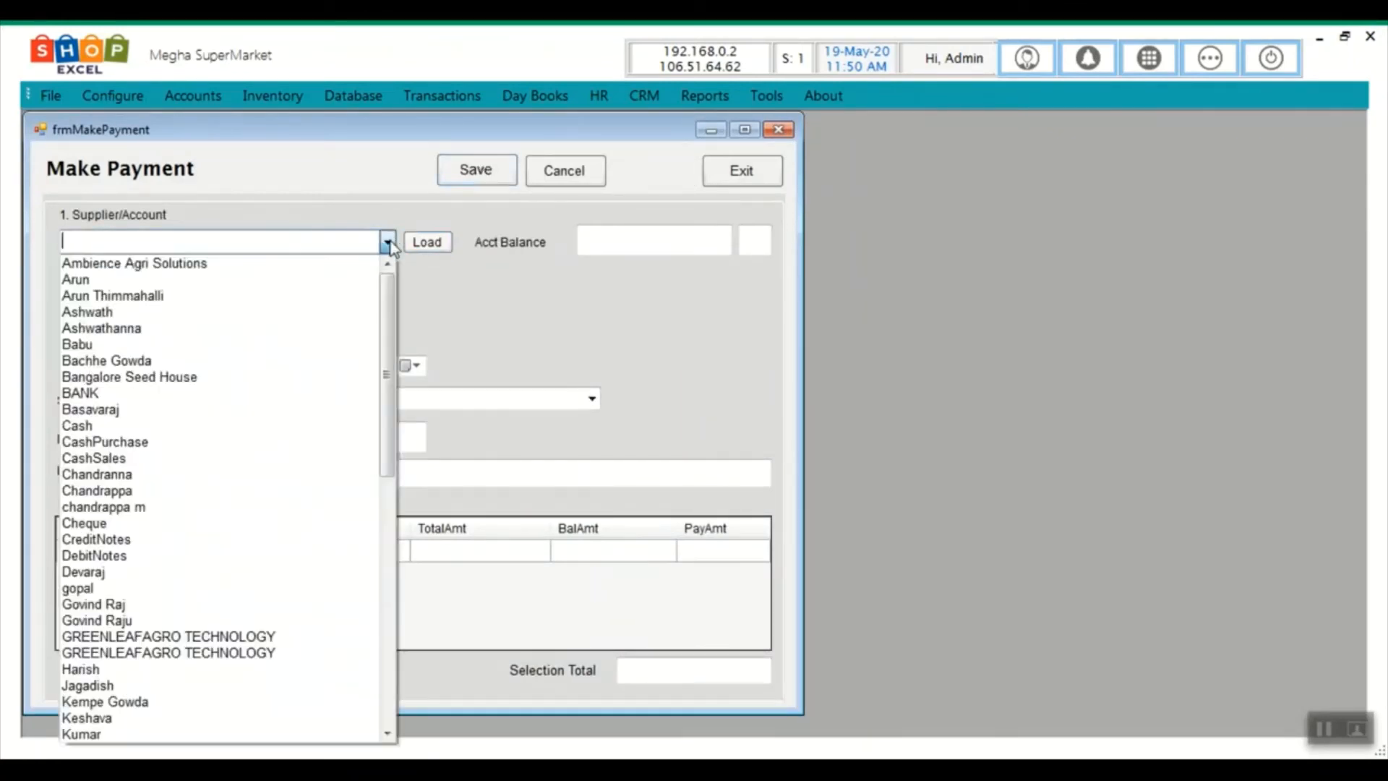
{"action": "type", "text": "test supplier"}
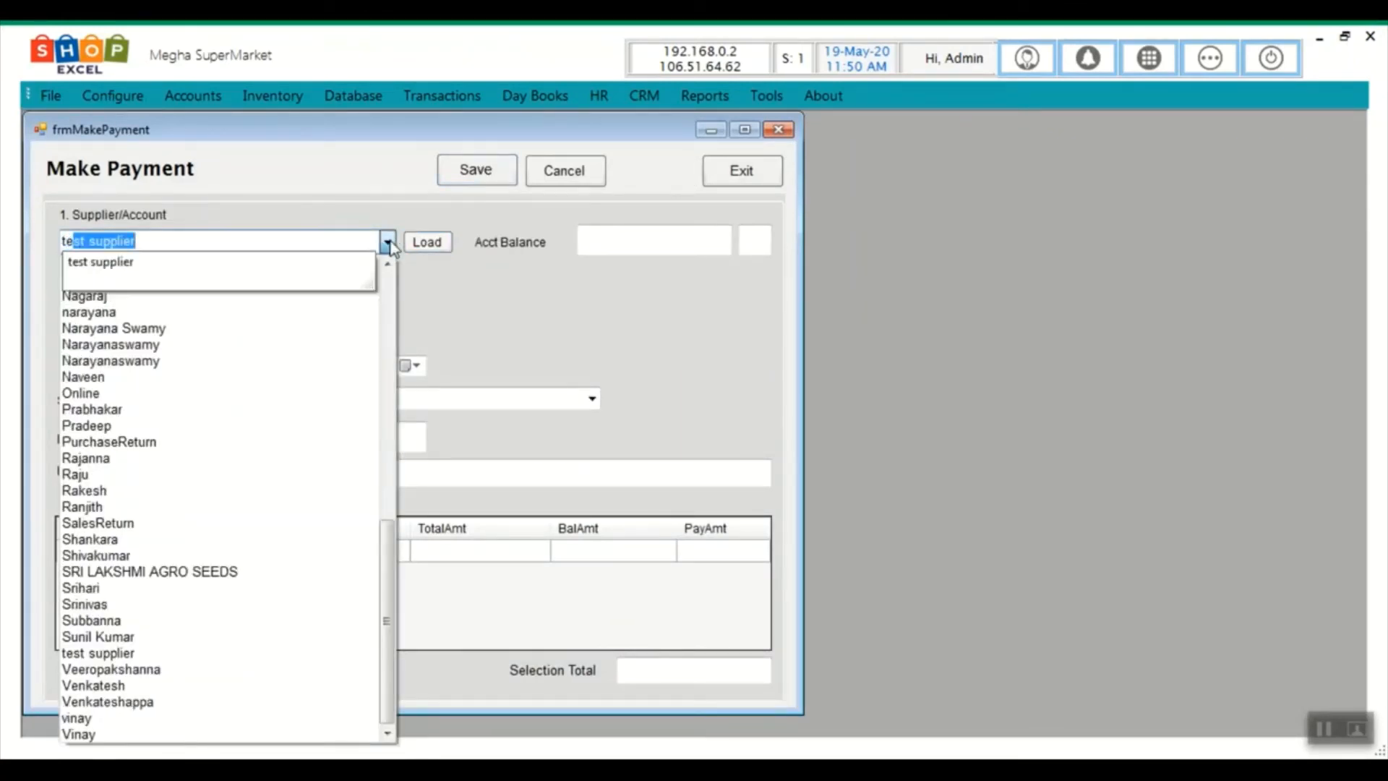
{"action": "key", "text": "Tab"}
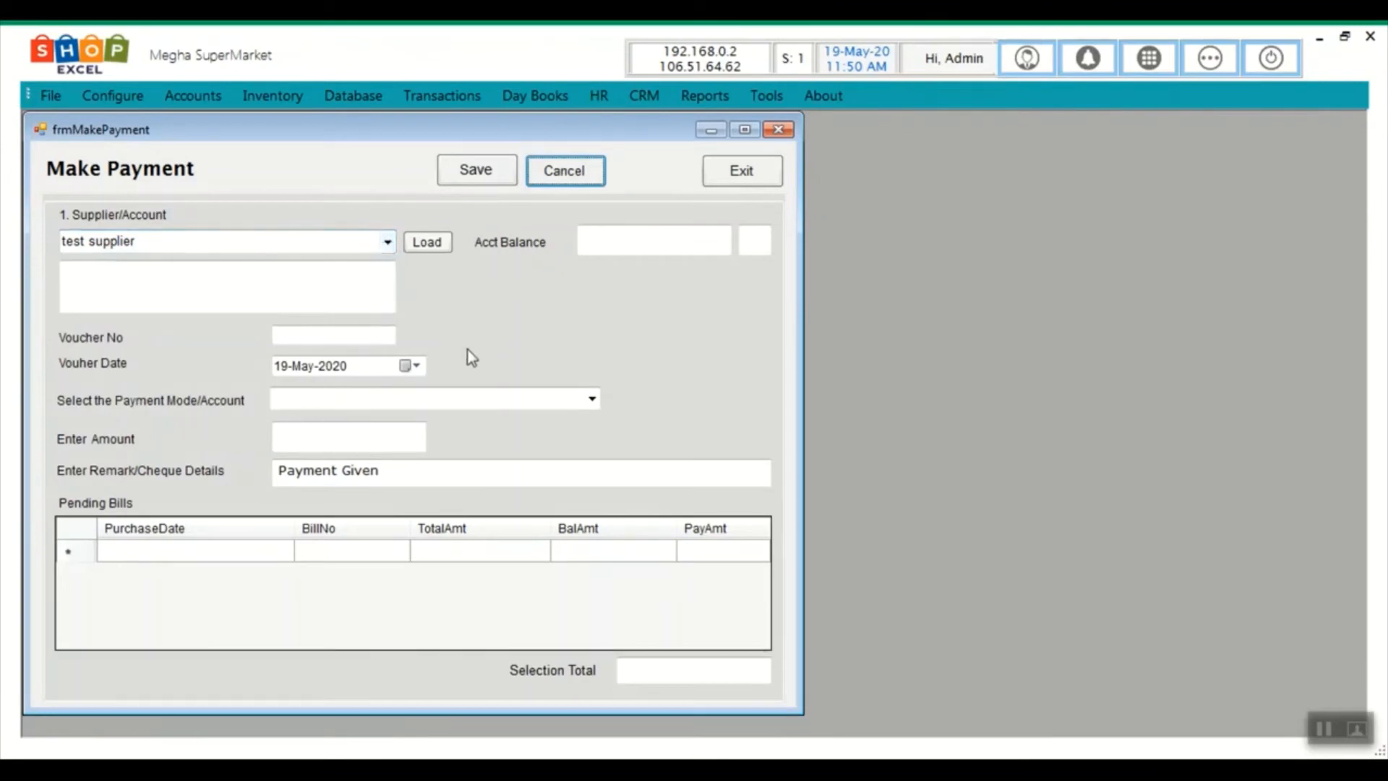
{"action": "left_click", "coordinate": [432, 241]}
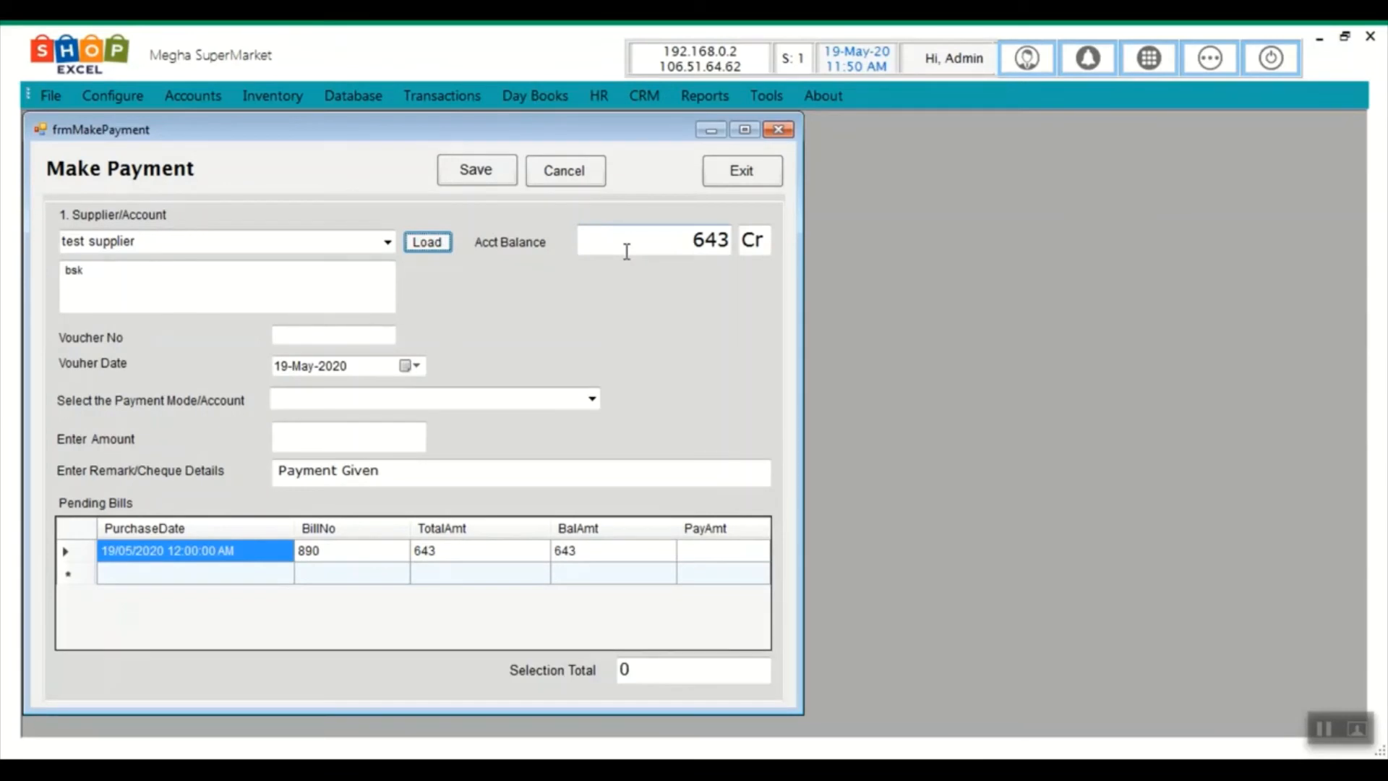
Pay 643 in cash against bill 890, save the entry, and close the form
{"action": "left_click", "coordinate": [591, 398]}
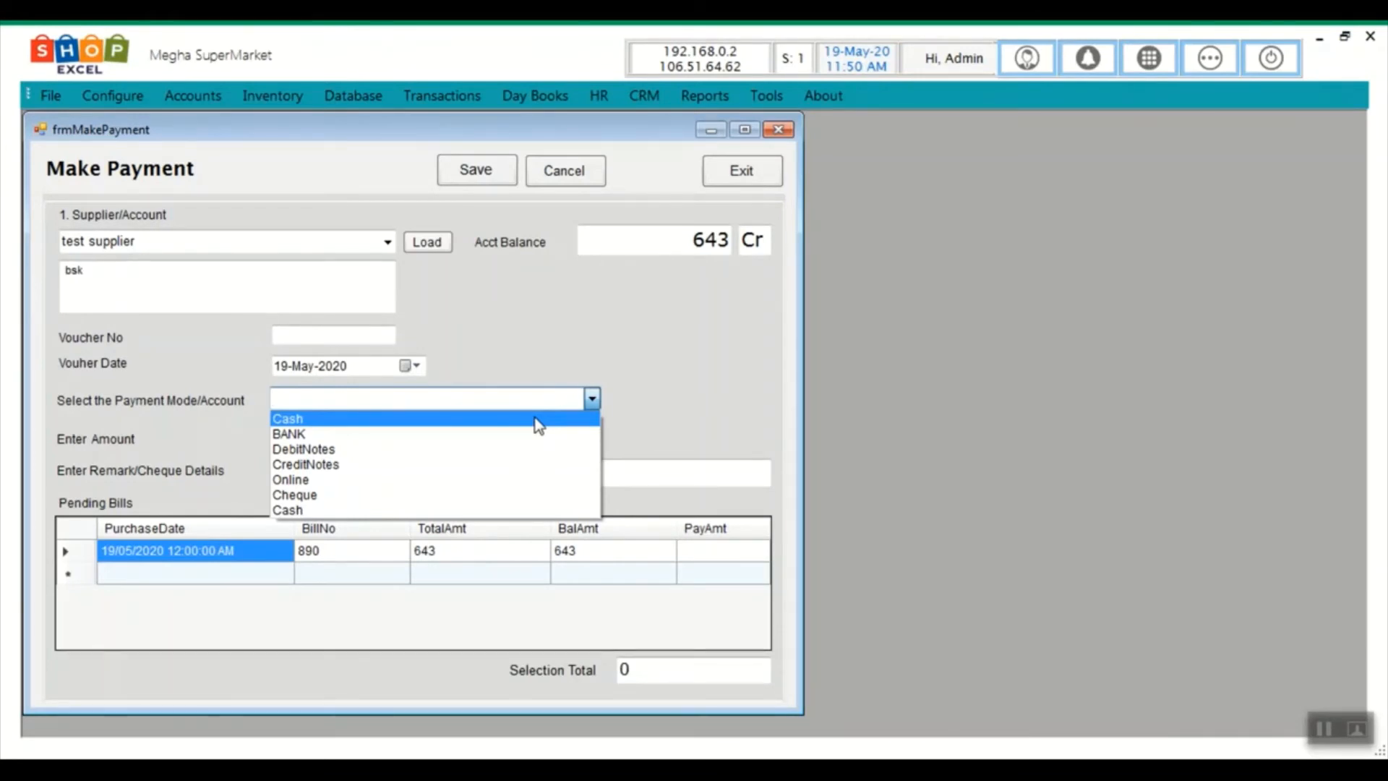
{"action": "left_click", "coordinate": [535, 419]}
{"action": "left_click", "coordinate": [286, 438]}
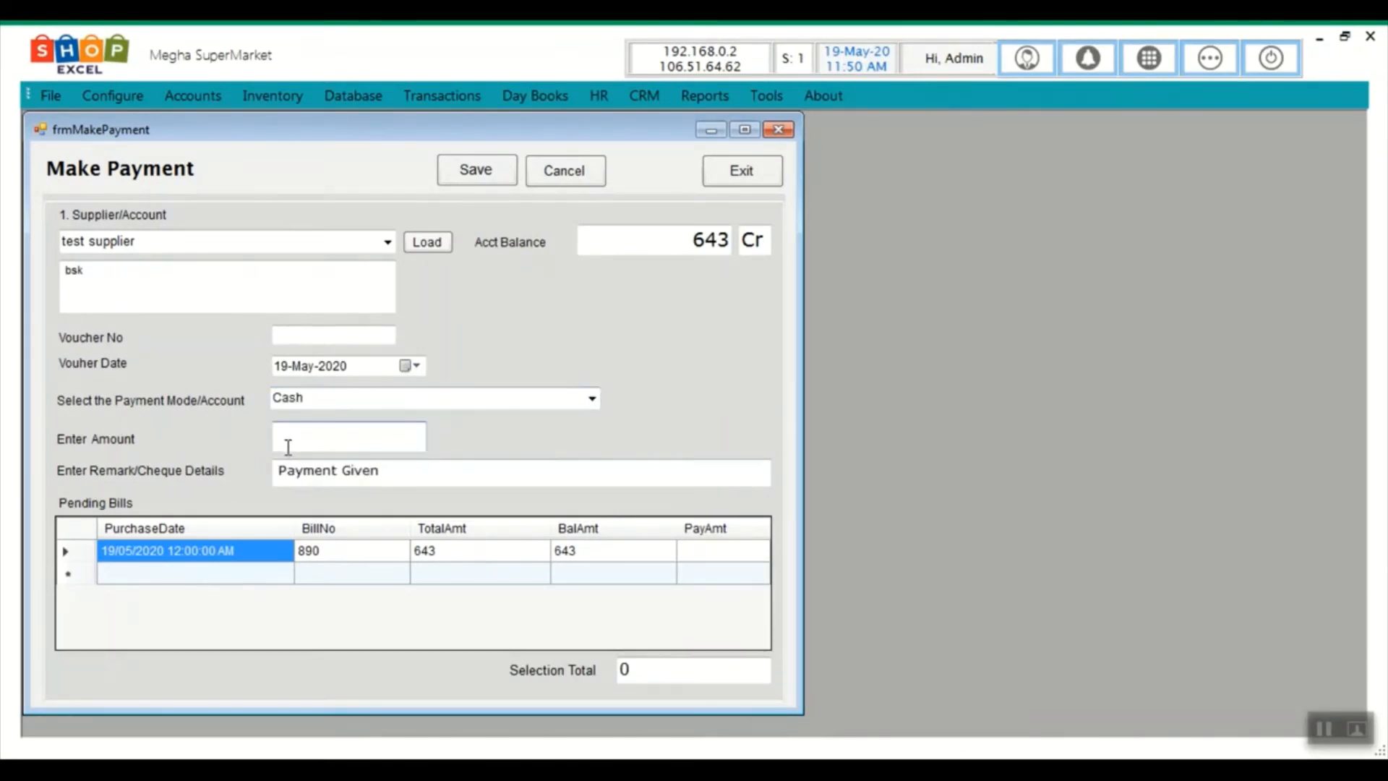
{"action": "type", "text": "643"}
{"action": "key", "text": "Tab"}
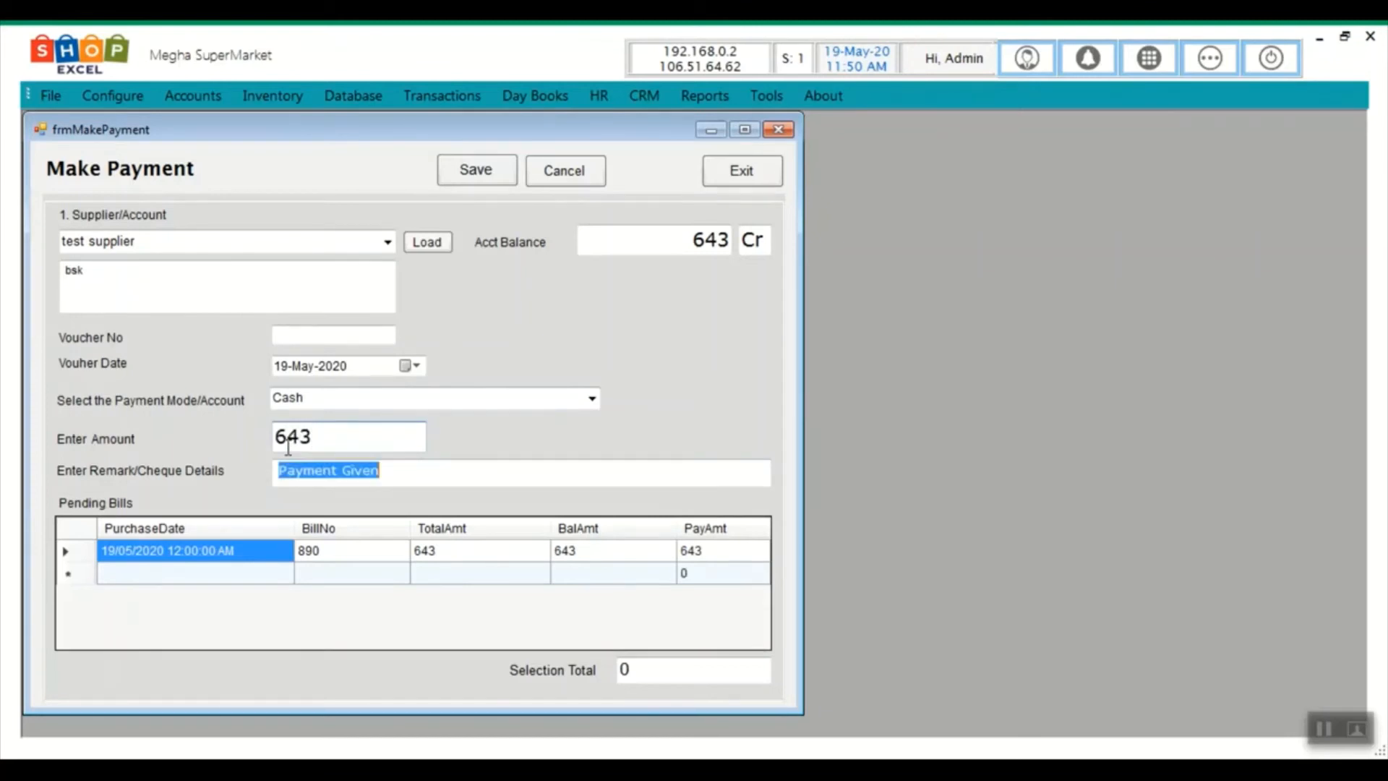
{"action": "left_click", "coordinate": [479, 172]}
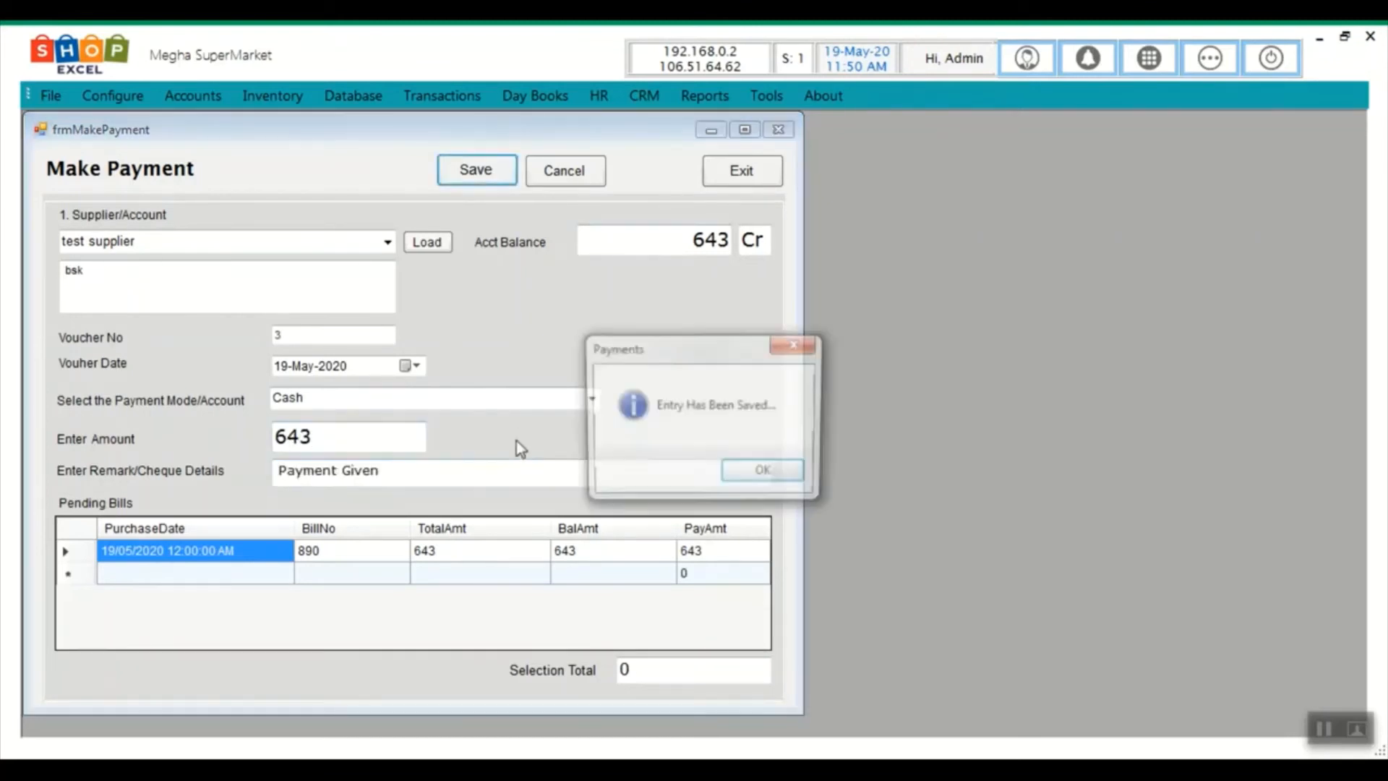
{"action": "left_click", "coordinate": [758, 475]}
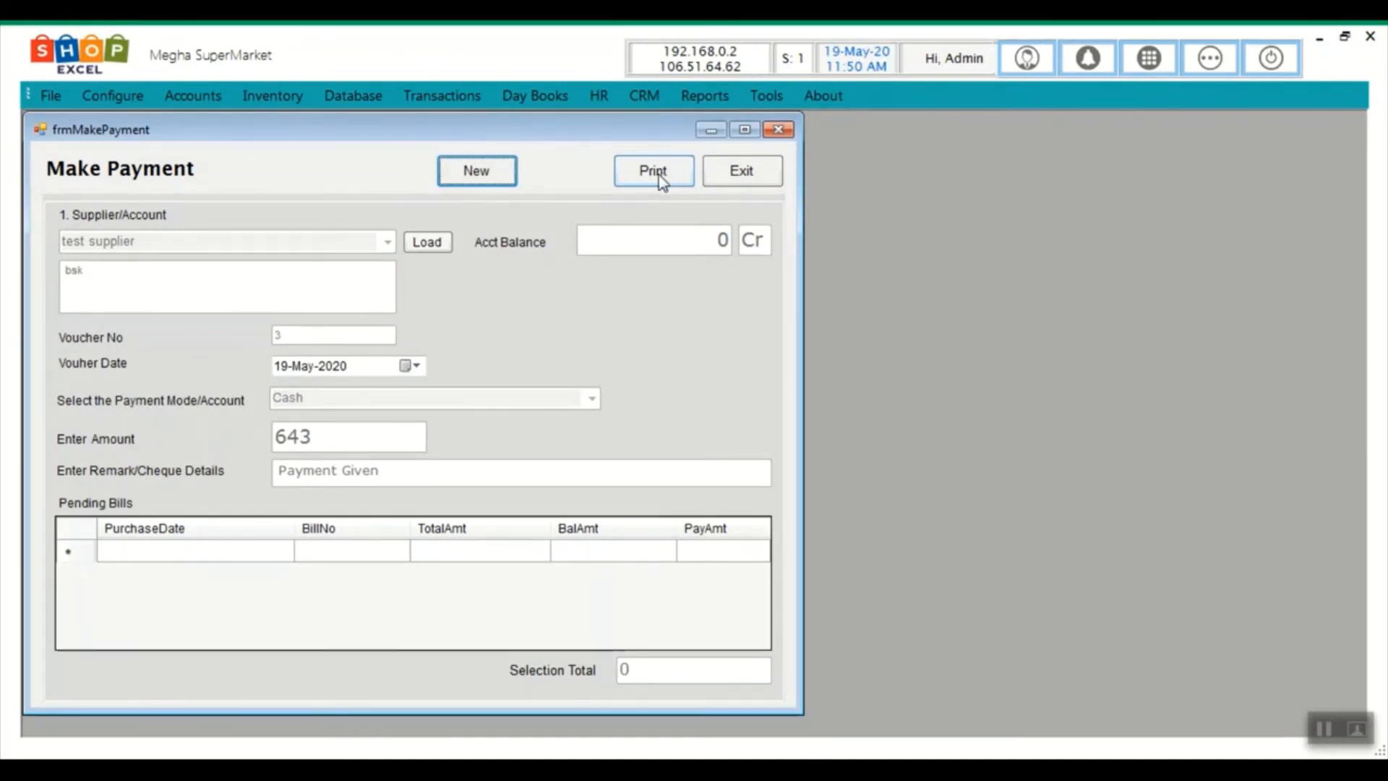
{"action": "left_click", "coordinate": [726, 172]}
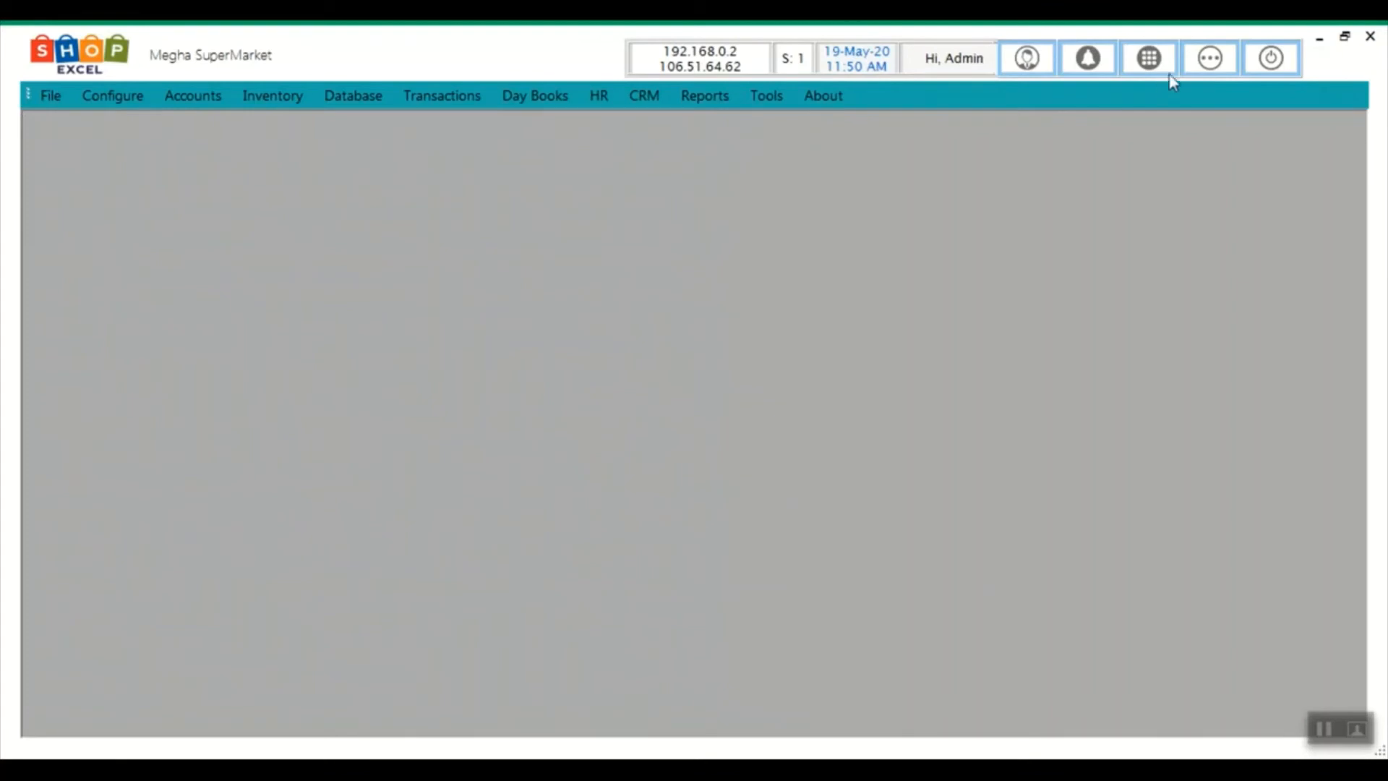
Open the Dash Board from Favourites, check today's and this month's sales (1 bill, 665), then close it
{"action": "left_click", "coordinate": [1217, 66]}
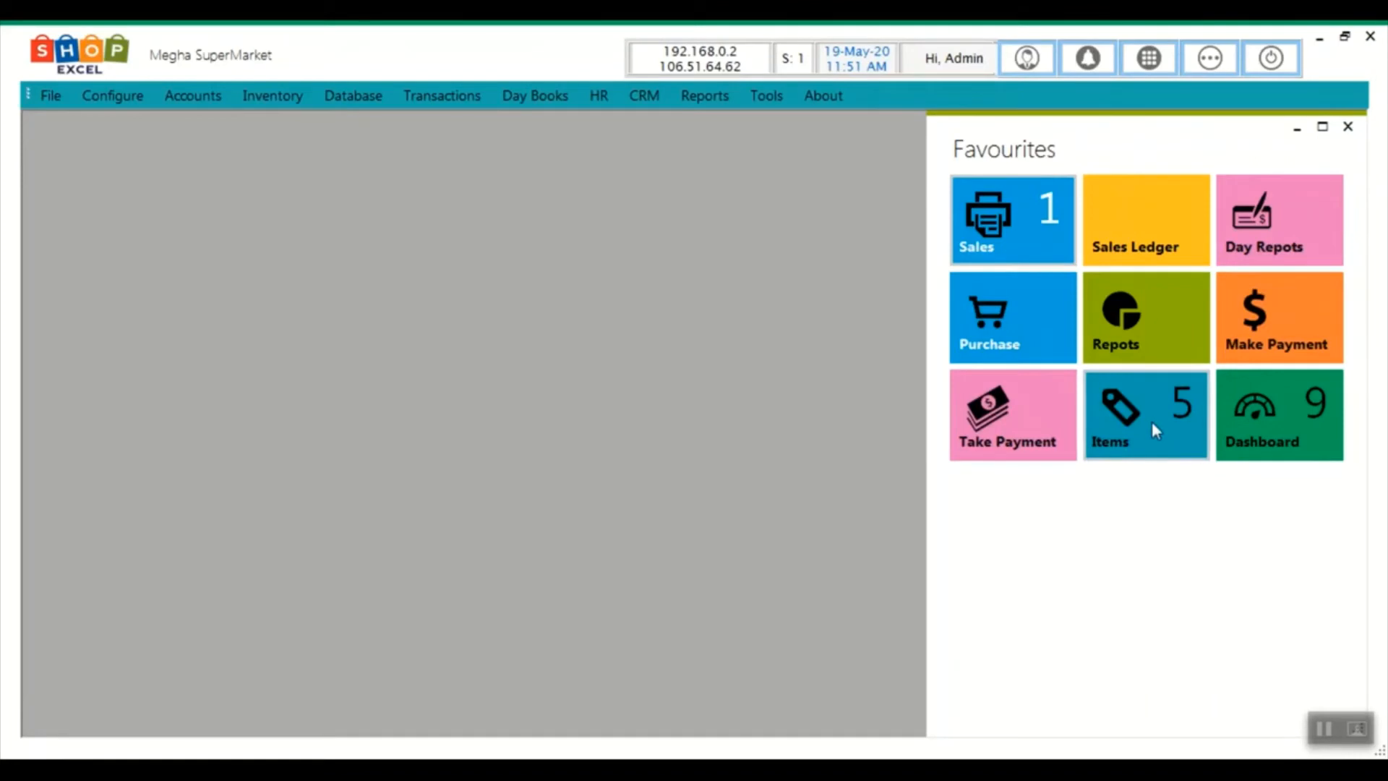
{"action": "left_click", "coordinate": [1304, 413]}
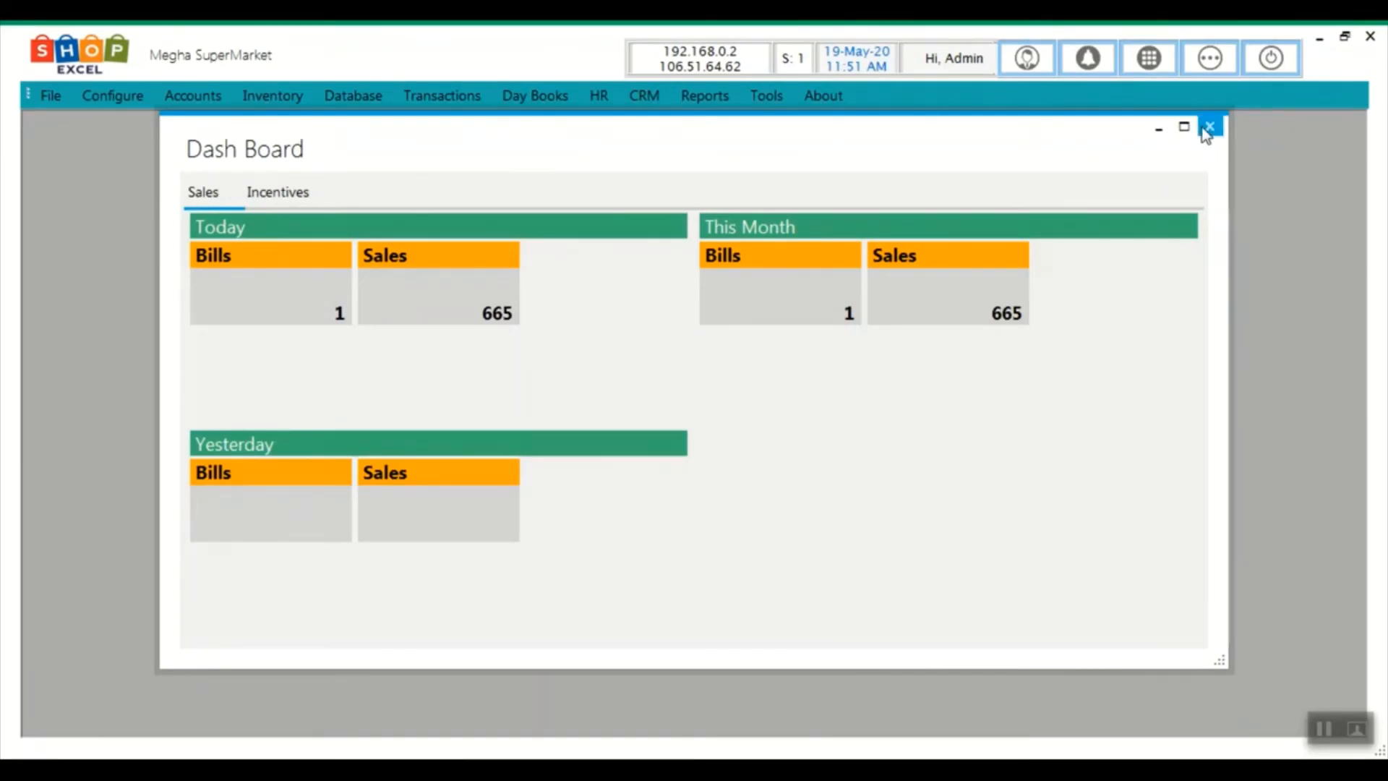
{"action": "left_click", "coordinate": [1208, 128]}
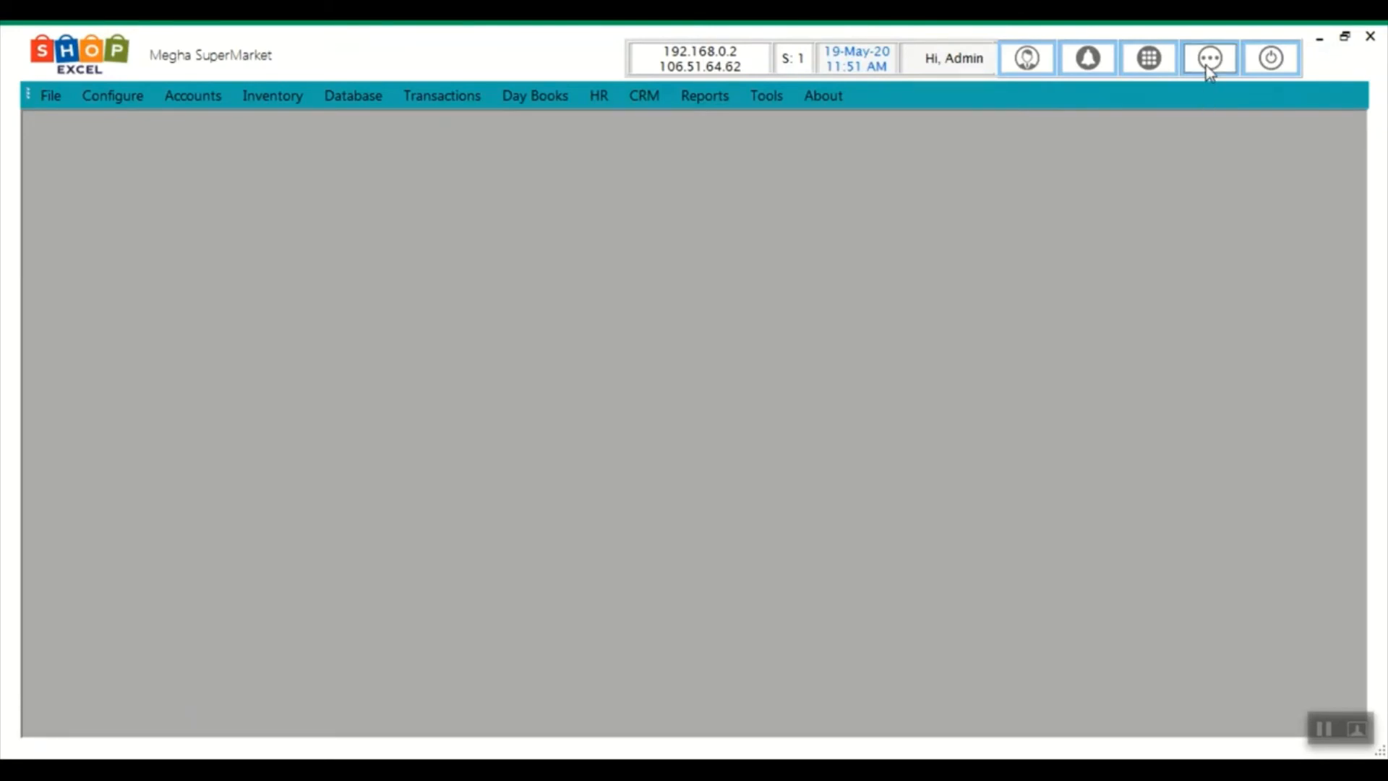
Open the Favourites panel and browse the shift/session and configuration menus without choosing anything
{"action": "left_click", "coordinate": [1209, 59]}
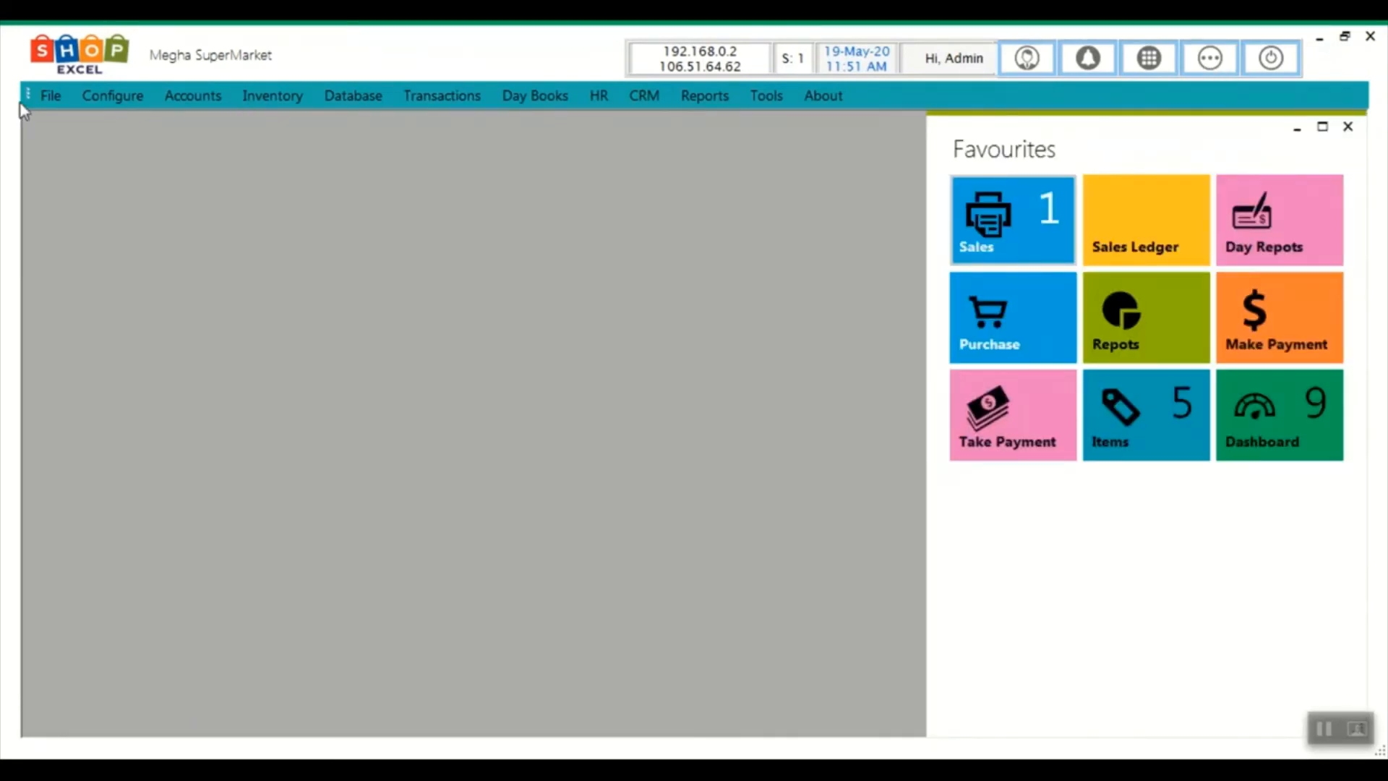
{"action": "left_click", "coordinate": [61, 98]}
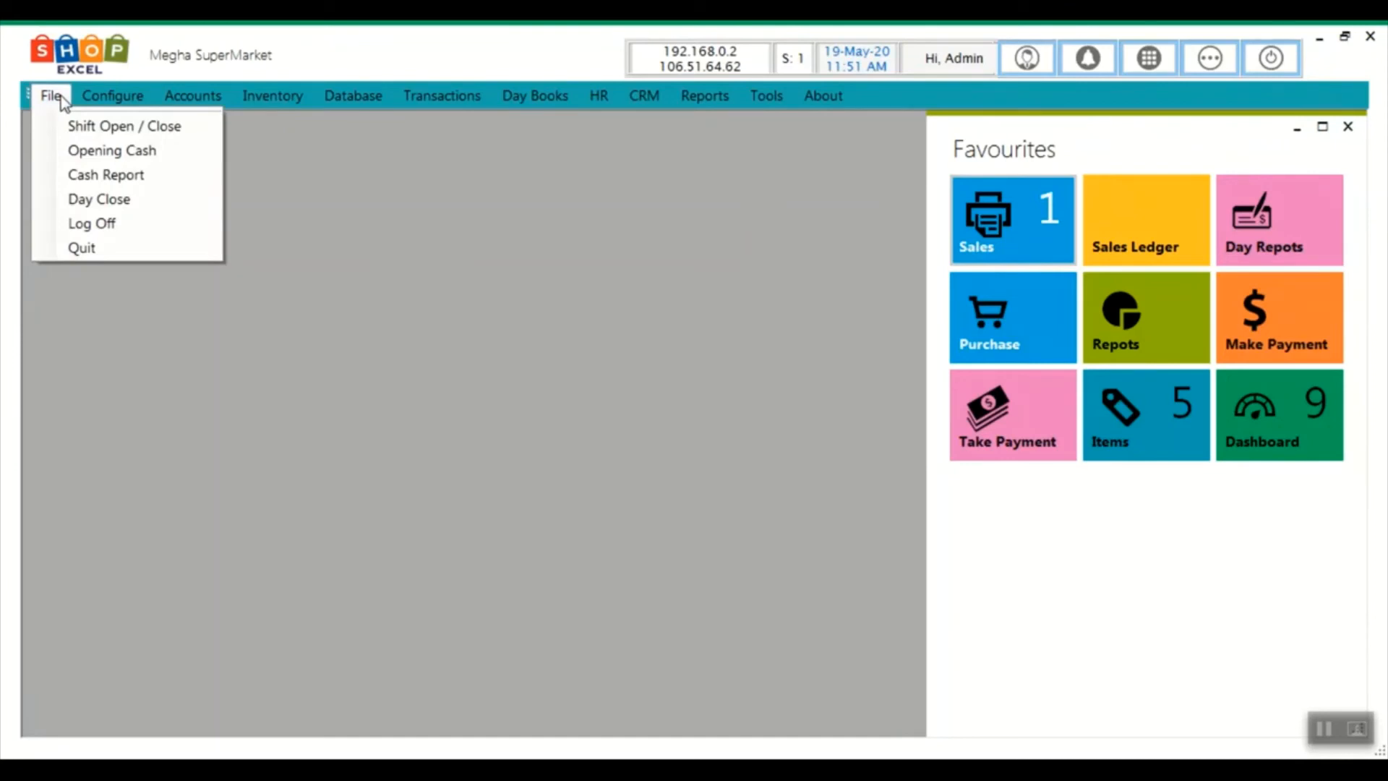
{"action": "left_click", "coordinate": [571, 343]}
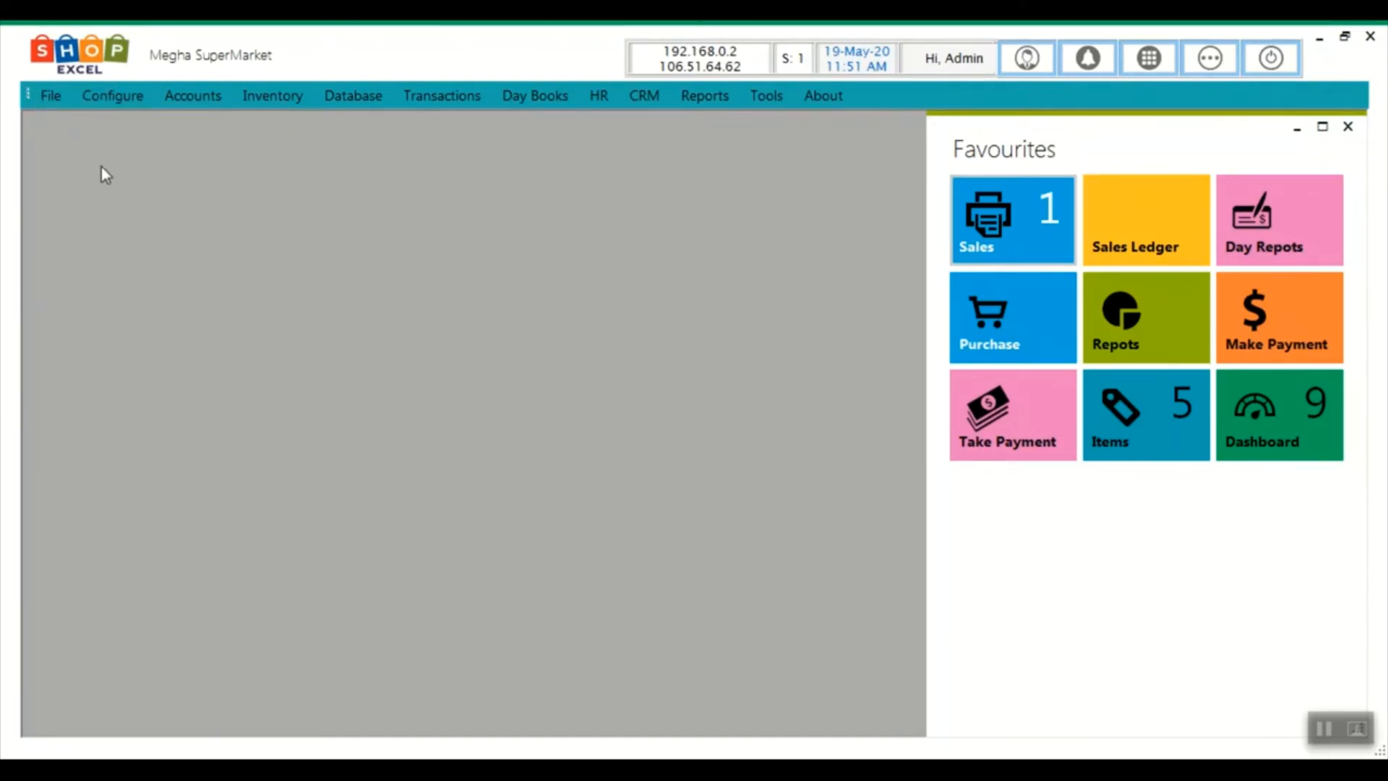
{"action": "left_click", "coordinate": [52, 98]}
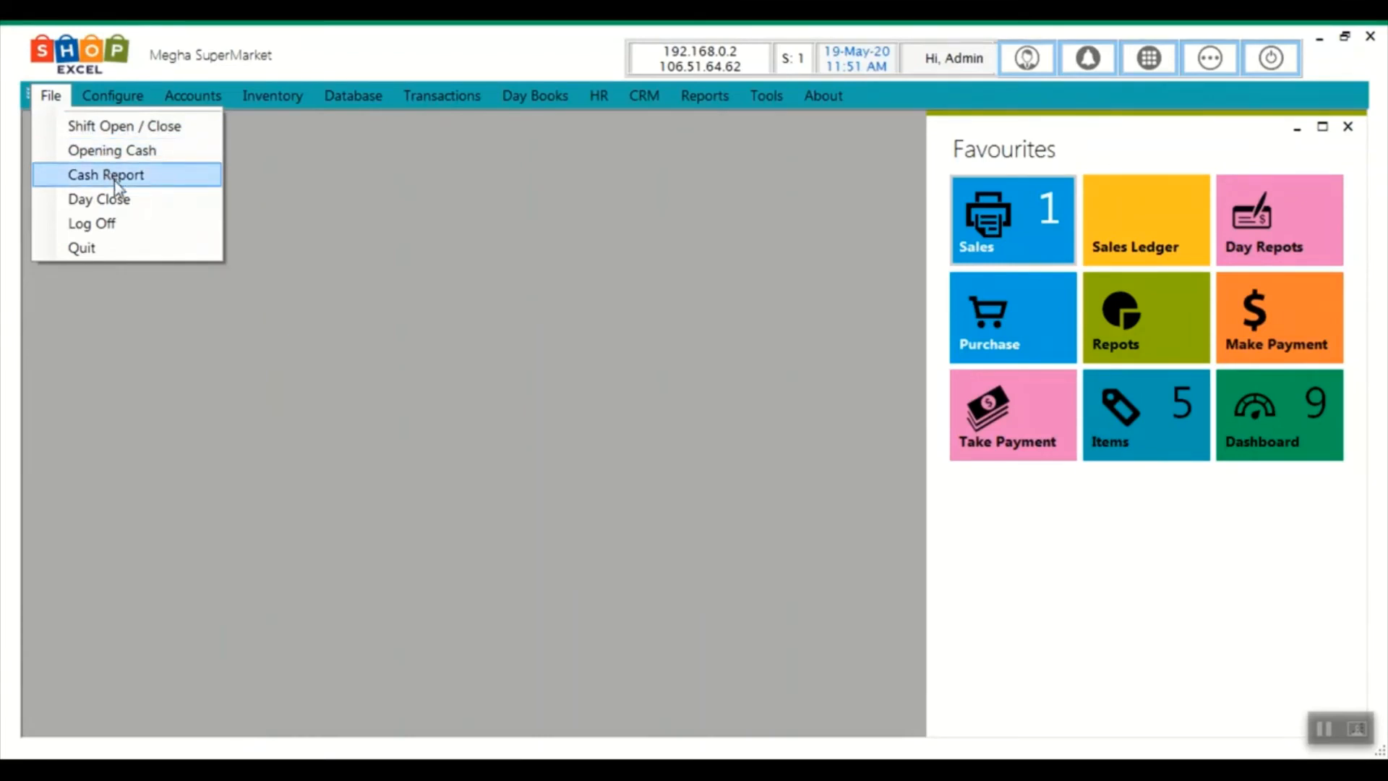
{"action": "left_click", "coordinate": [99, 103]}
{"action": "left_click", "coordinate": [99, 108]}
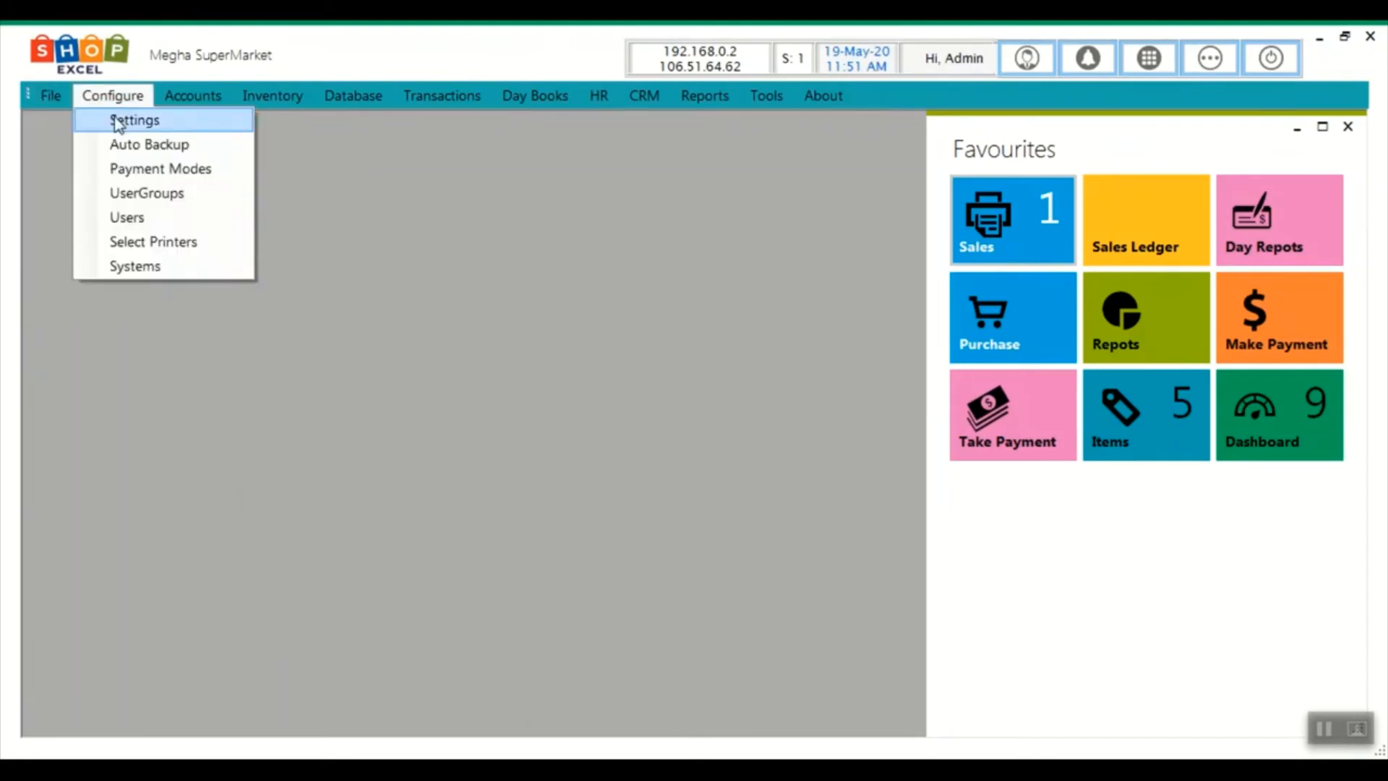
{"action": "left_click", "coordinate": [114, 116]}
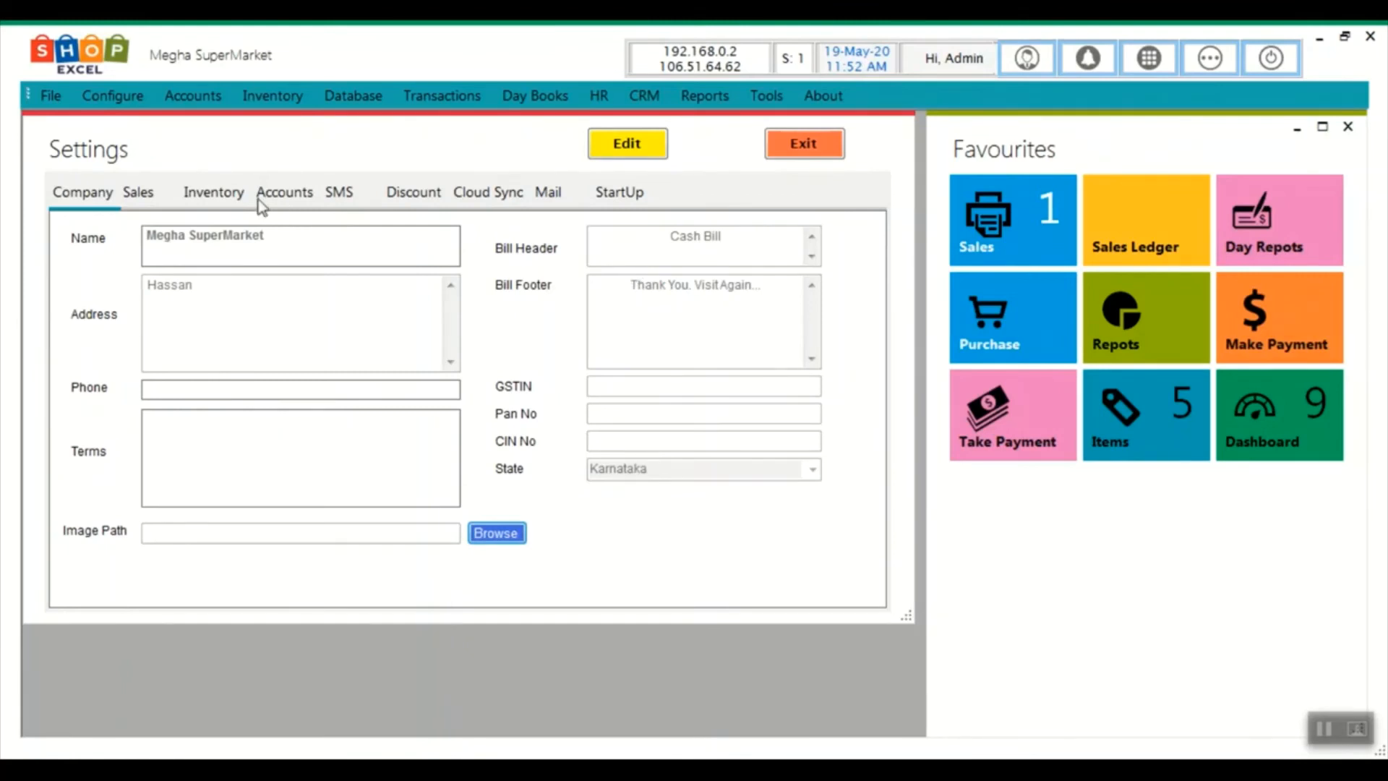
{"action": "left_click", "coordinate": [802, 143]}
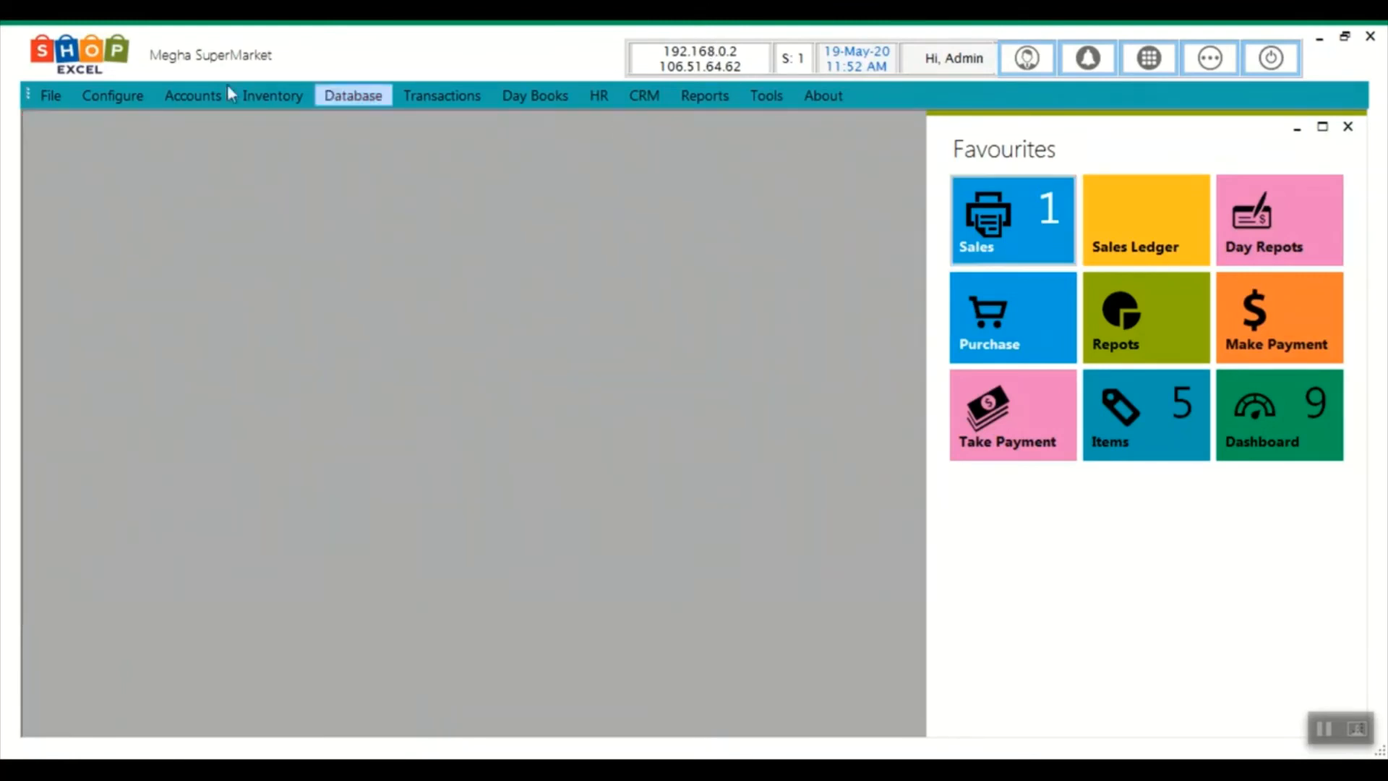
{"action": "left_click", "coordinate": [138, 98]}
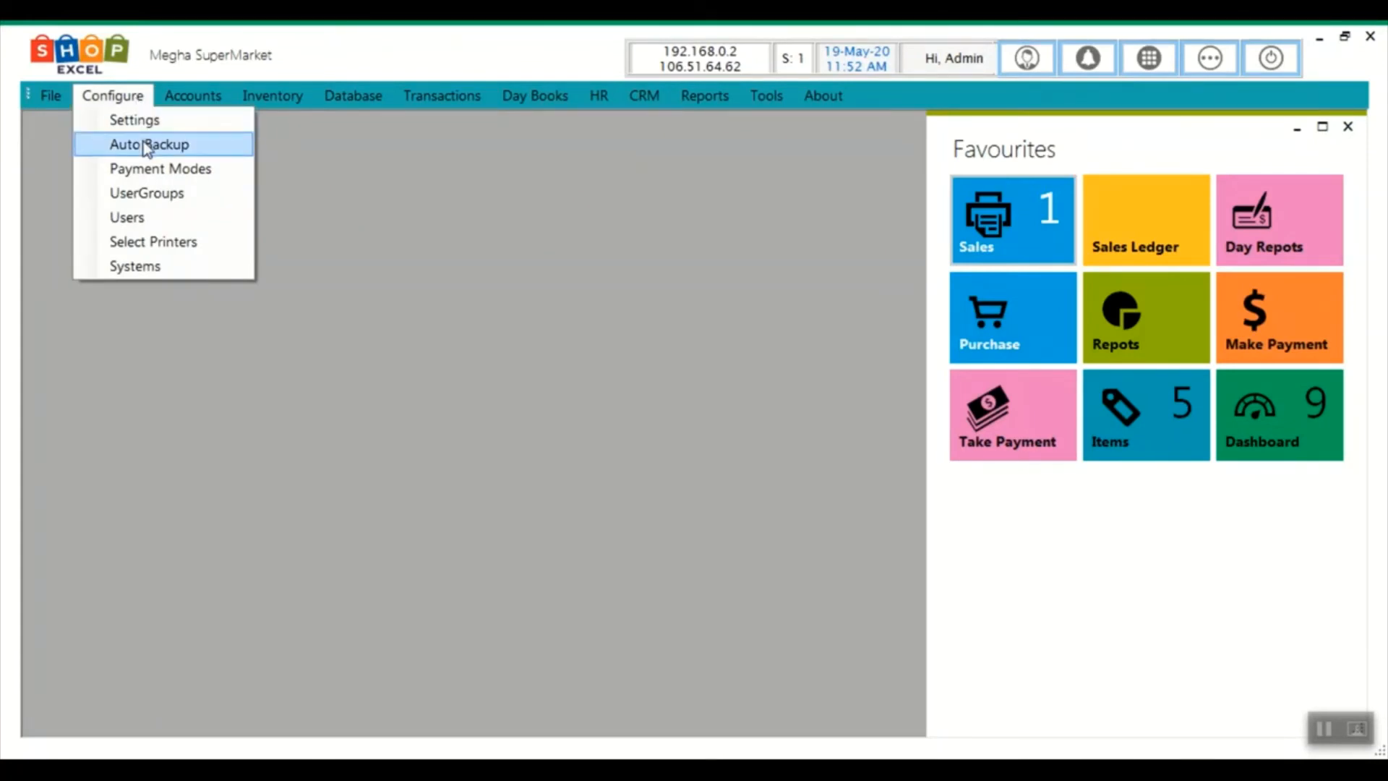
{"action": "left_click", "coordinate": [156, 171]}
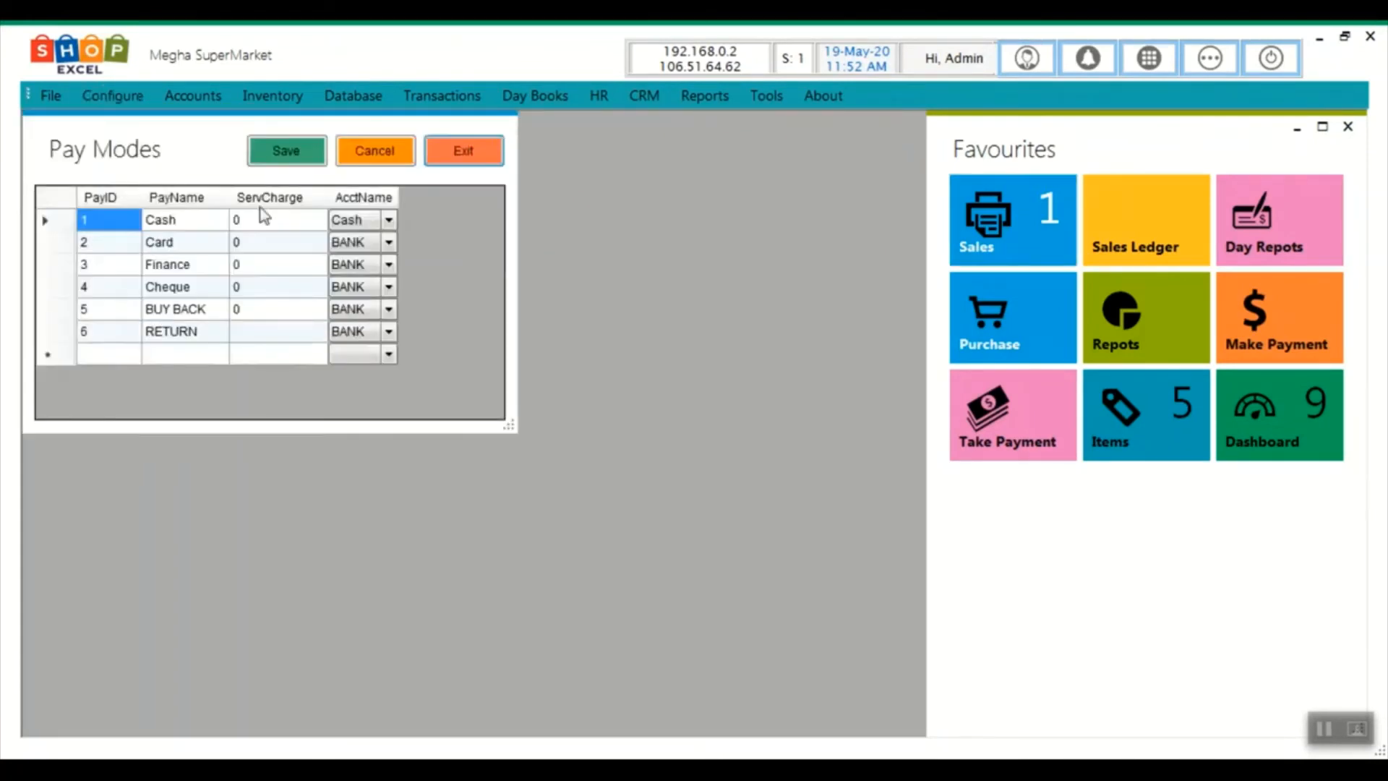
{"action": "left_click", "coordinate": [466, 154]}
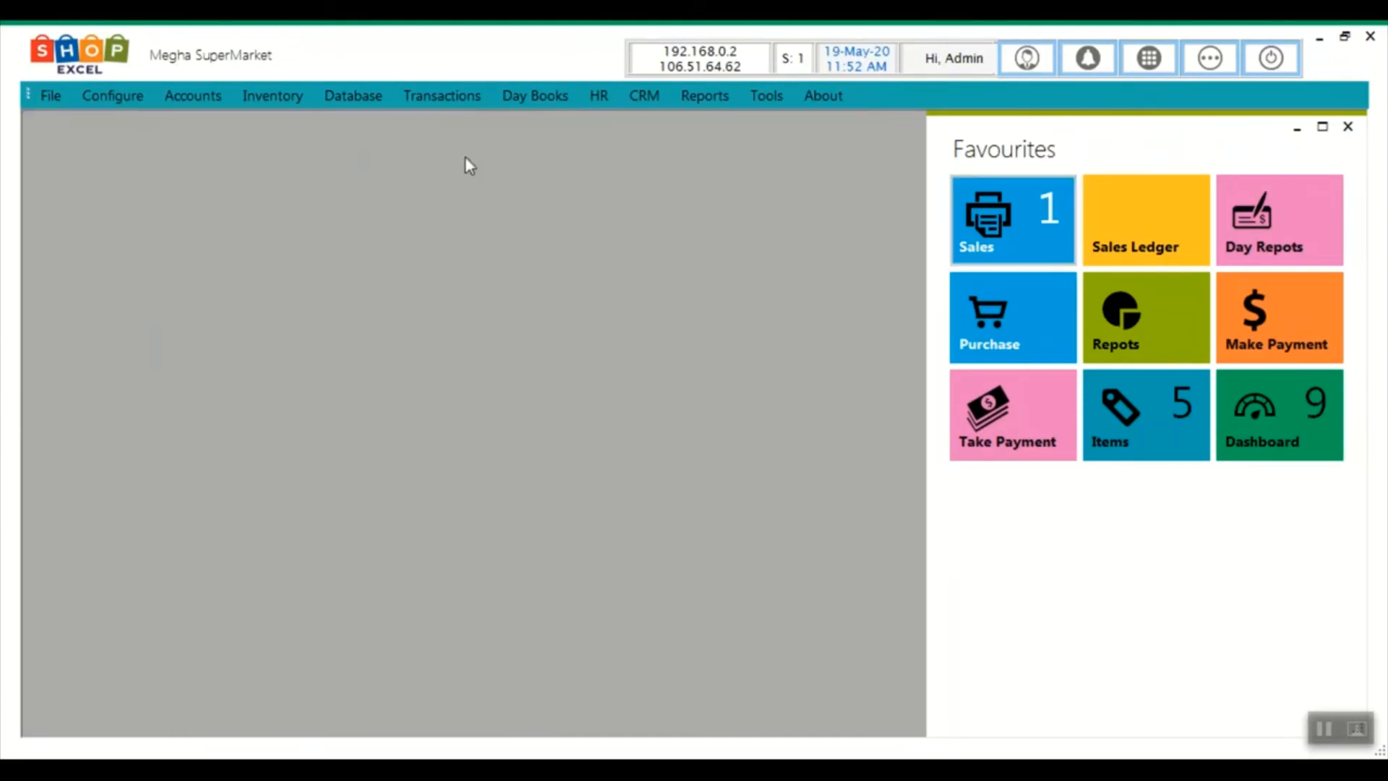
{"action": "left_click", "coordinate": [116, 96]}
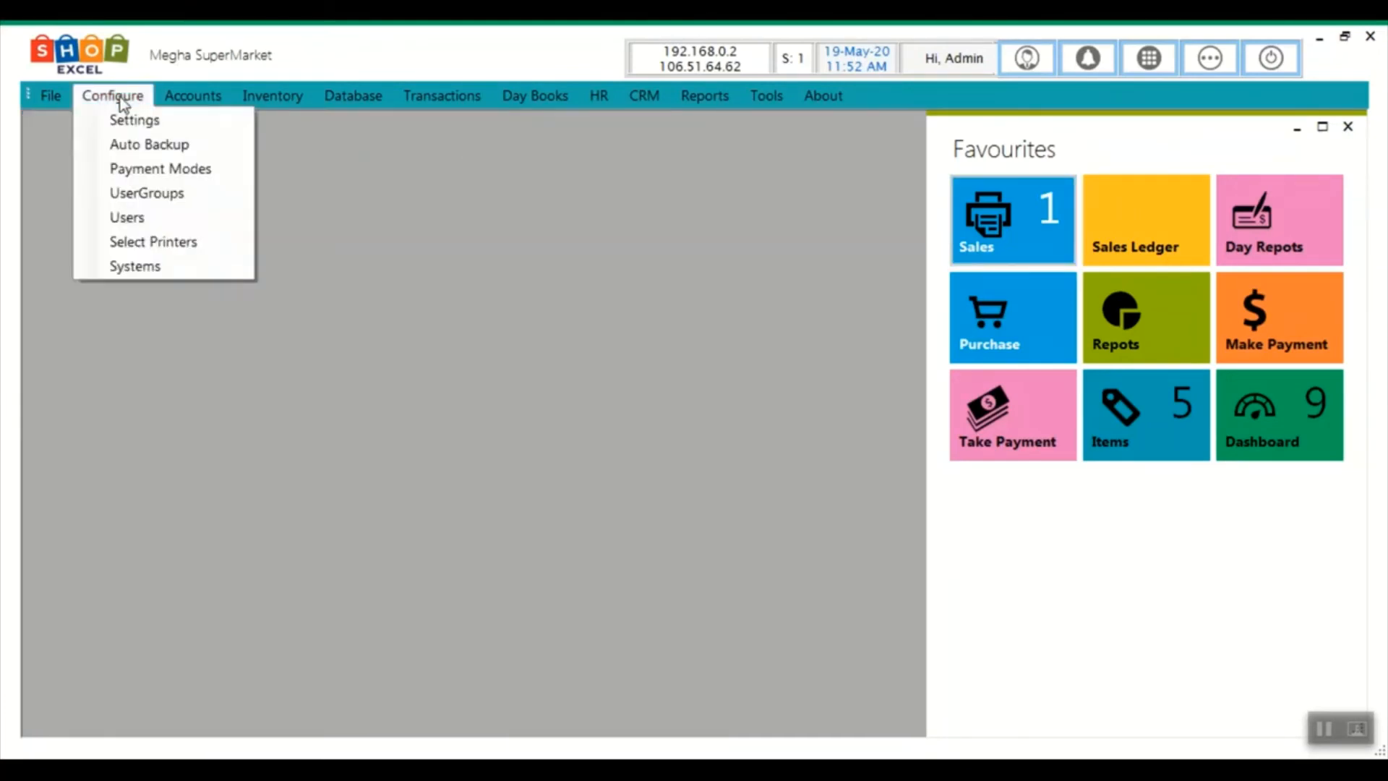
{"action": "left_click", "coordinate": [127, 216]}
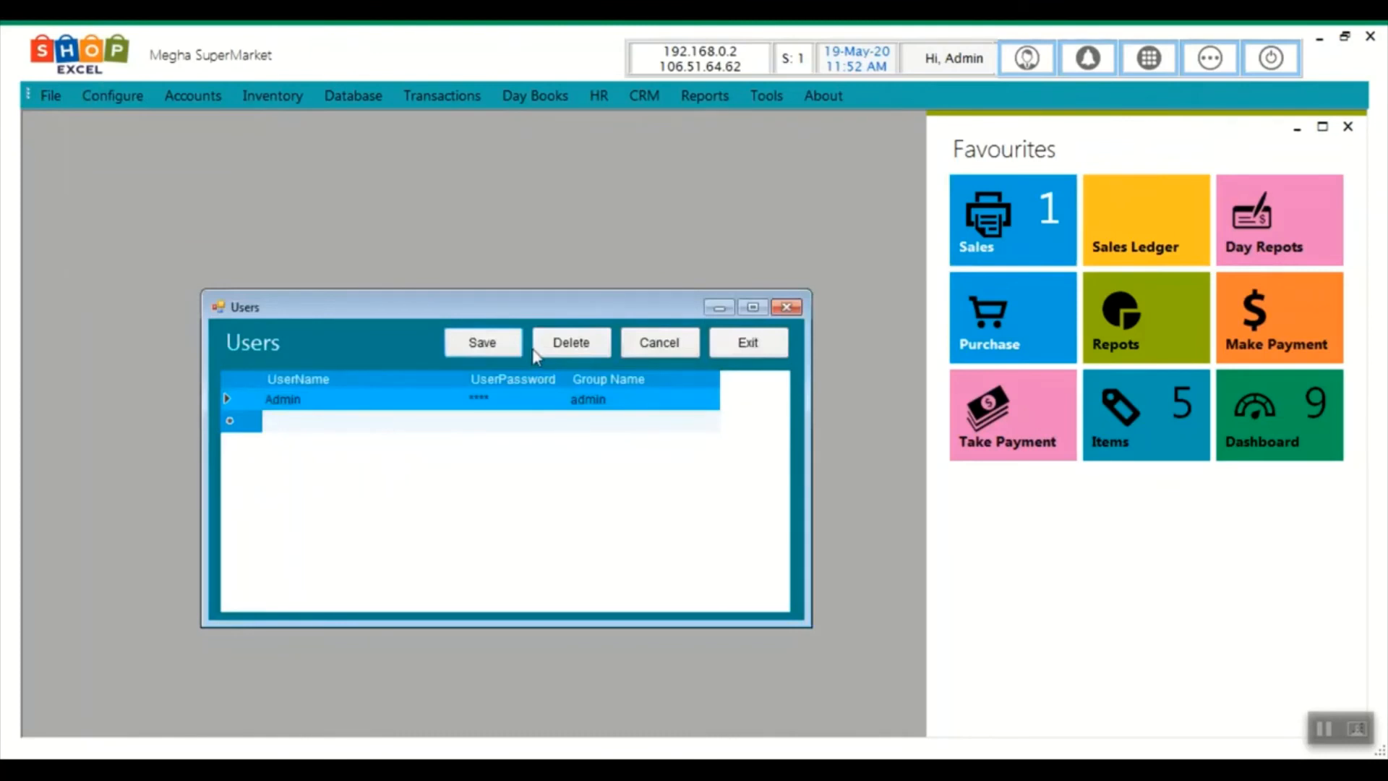
{"action": "left_click", "coordinate": [760, 343]}
{"action": "left_click", "coordinate": [112, 96]}
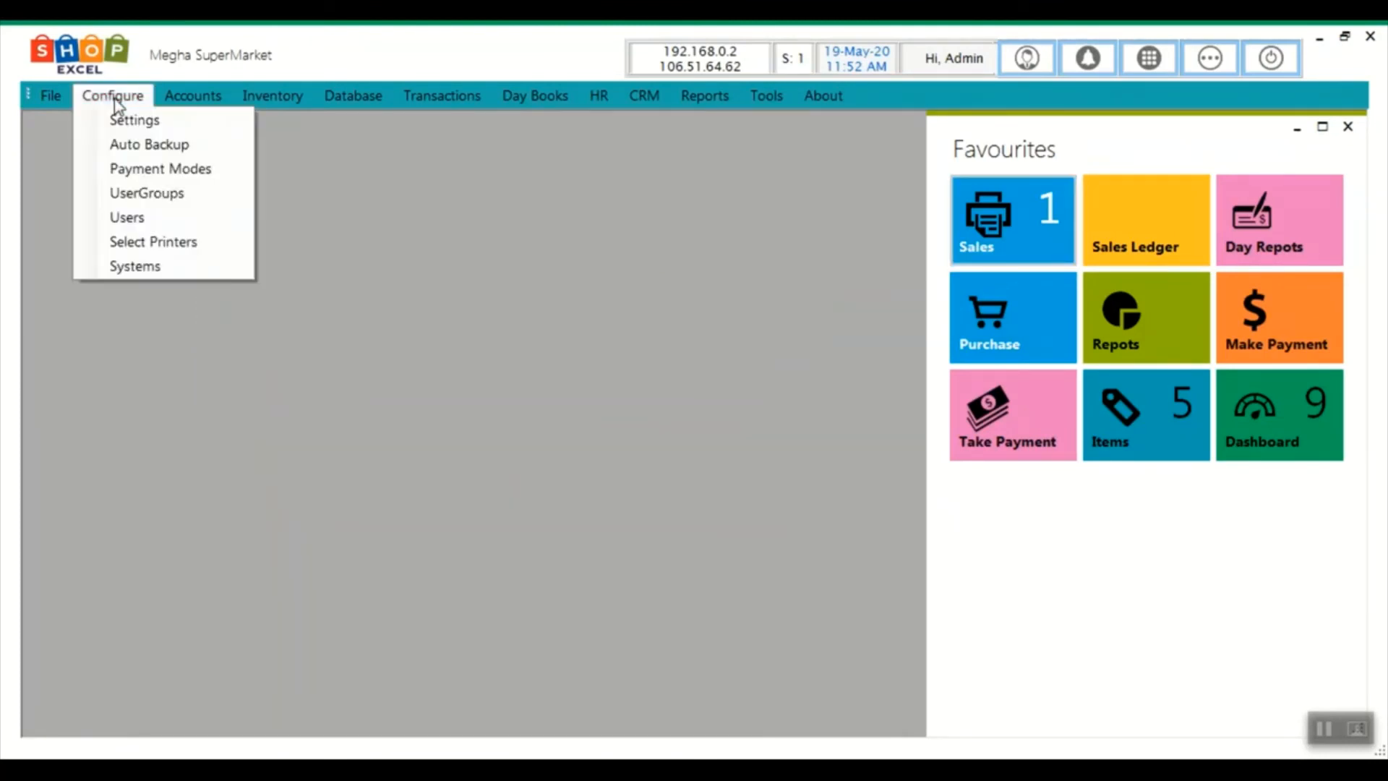
{"action": "left_click", "coordinate": [145, 192]}
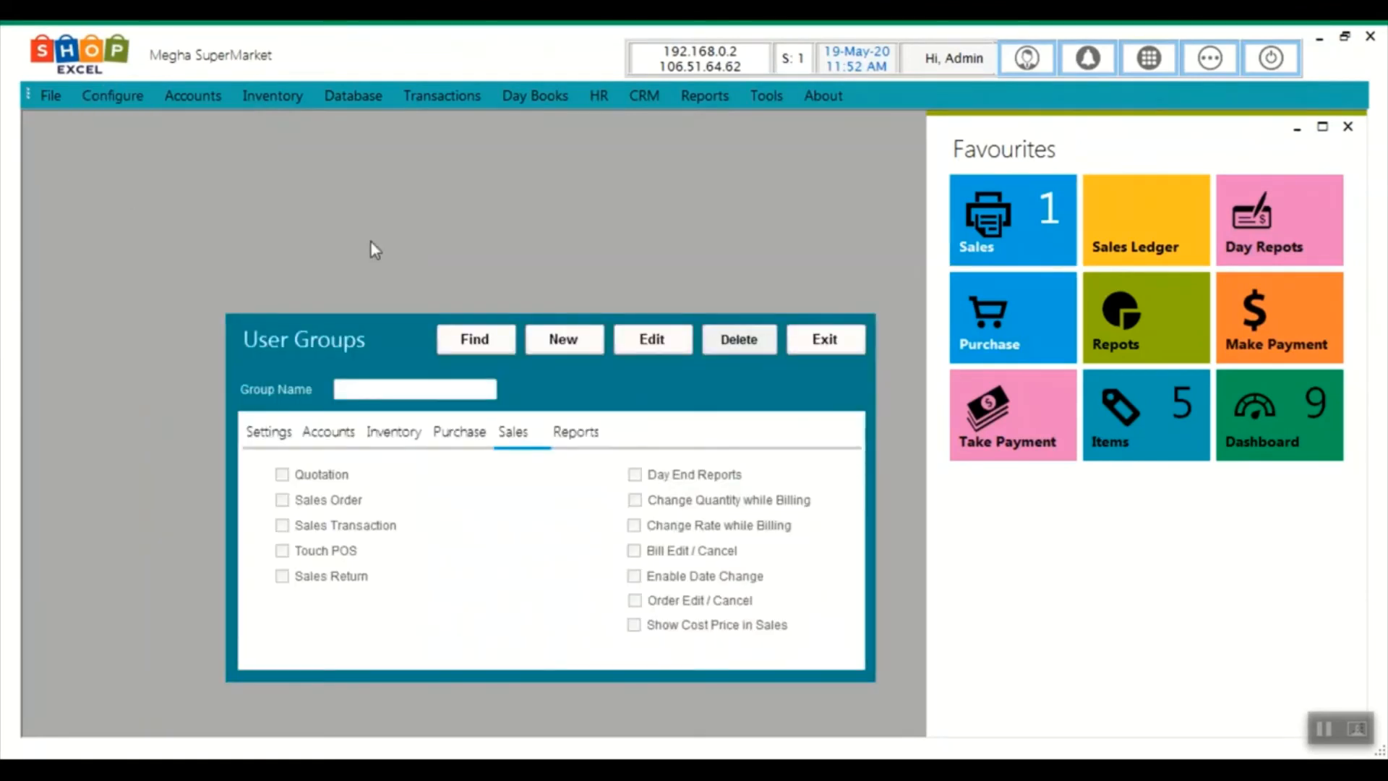
{"action": "left_click", "coordinate": [472, 347]}
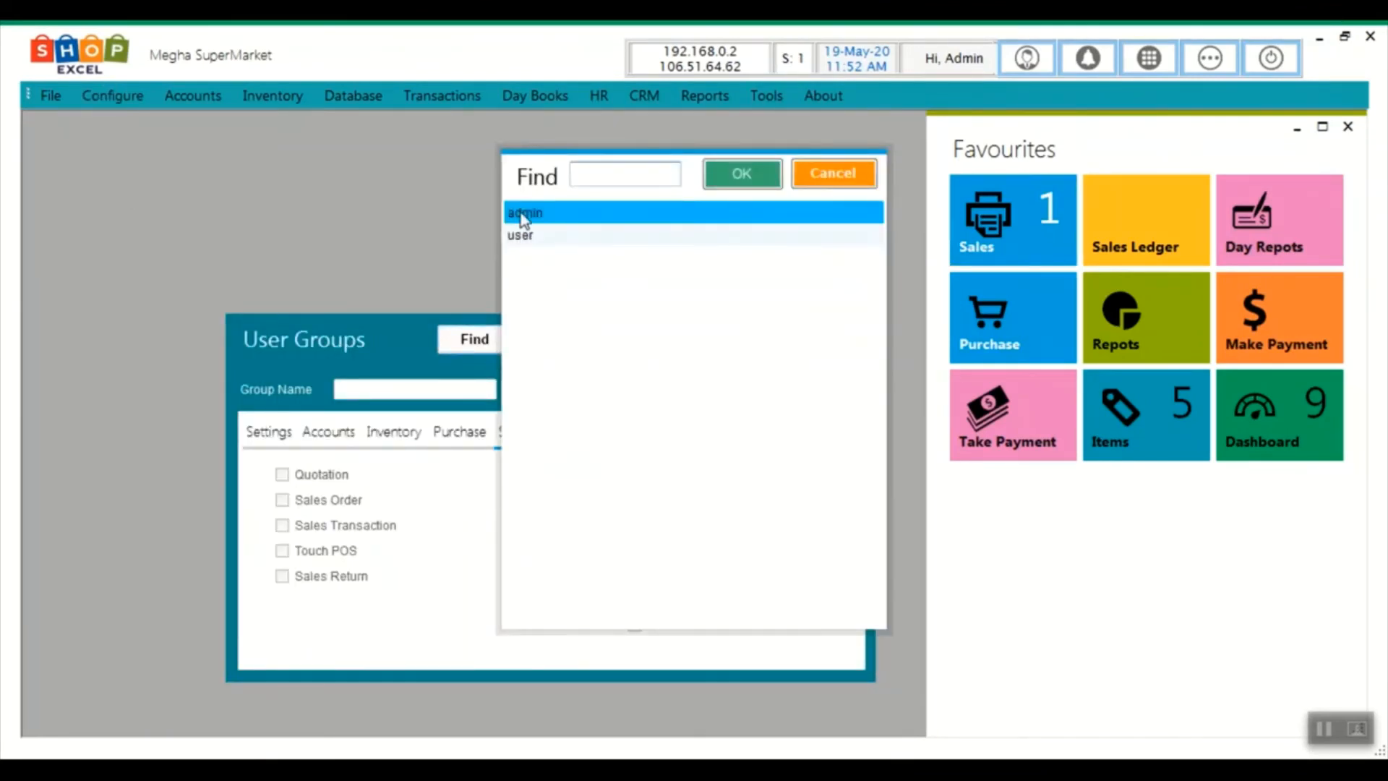
{"action": "double_click", "coordinate": [521, 212]}
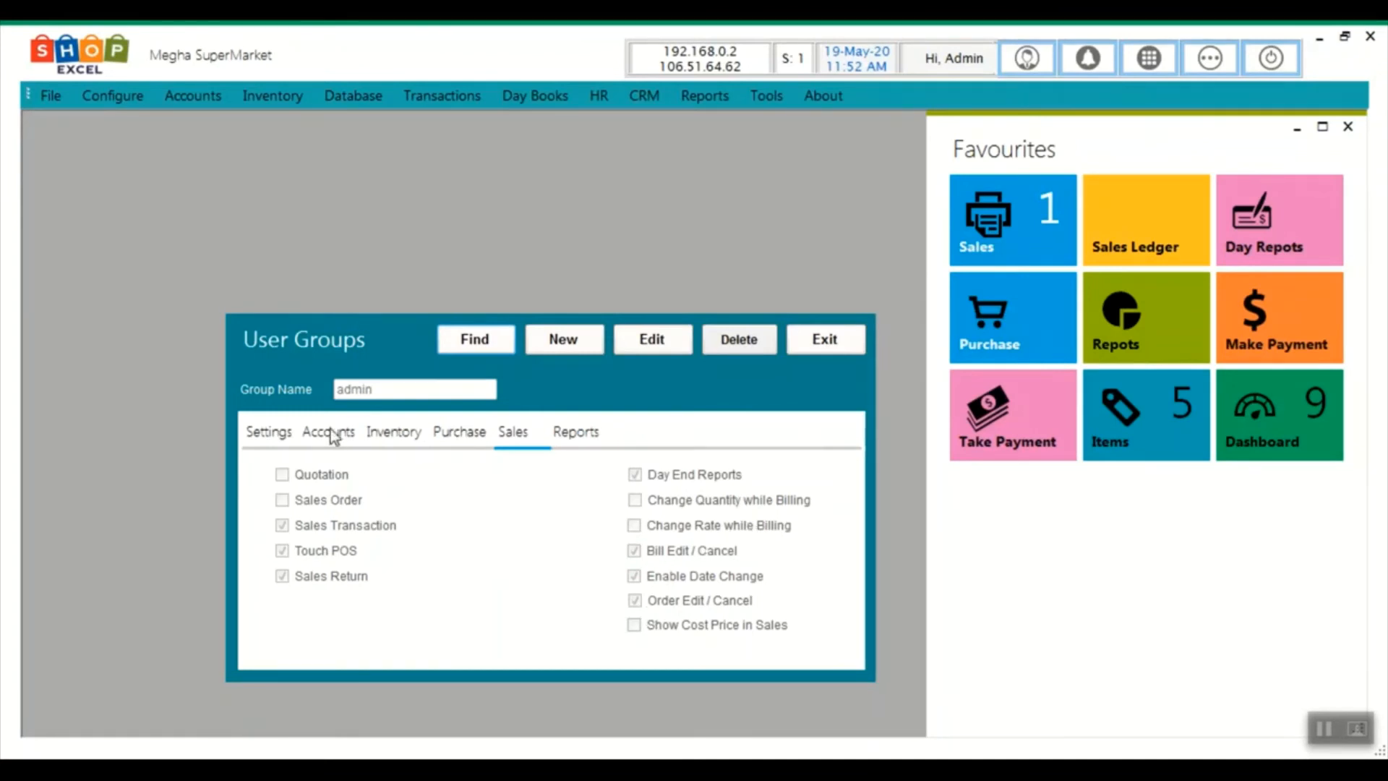
{"action": "left_click", "coordinate": [271, 433]}
{"action": "left_click", "coordinate": [322, 435]}
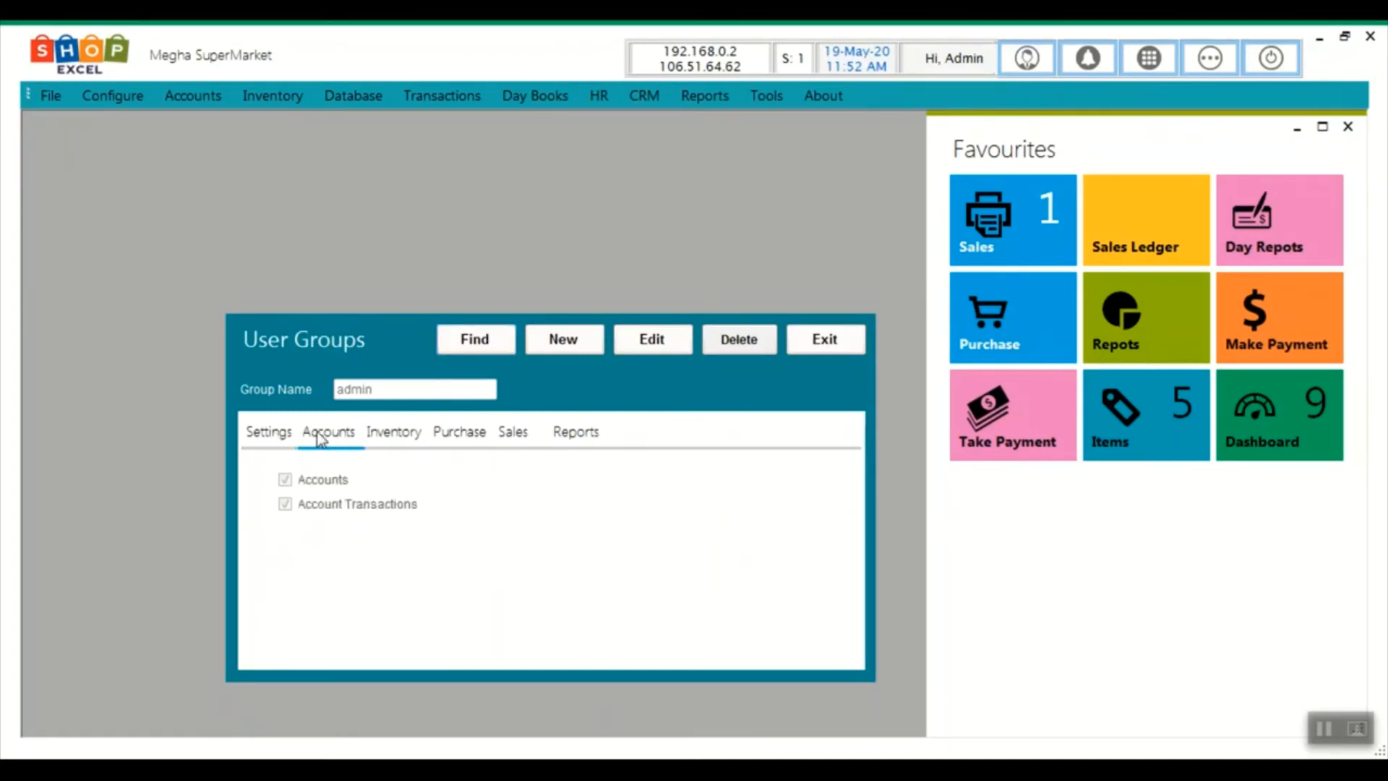
{"action": "left_click", "coordinate": [385, 437]}
{"action": "left_click", "coordinate": [459, 435]}
{"action": "left_click", "coordinate": [510, 435]}
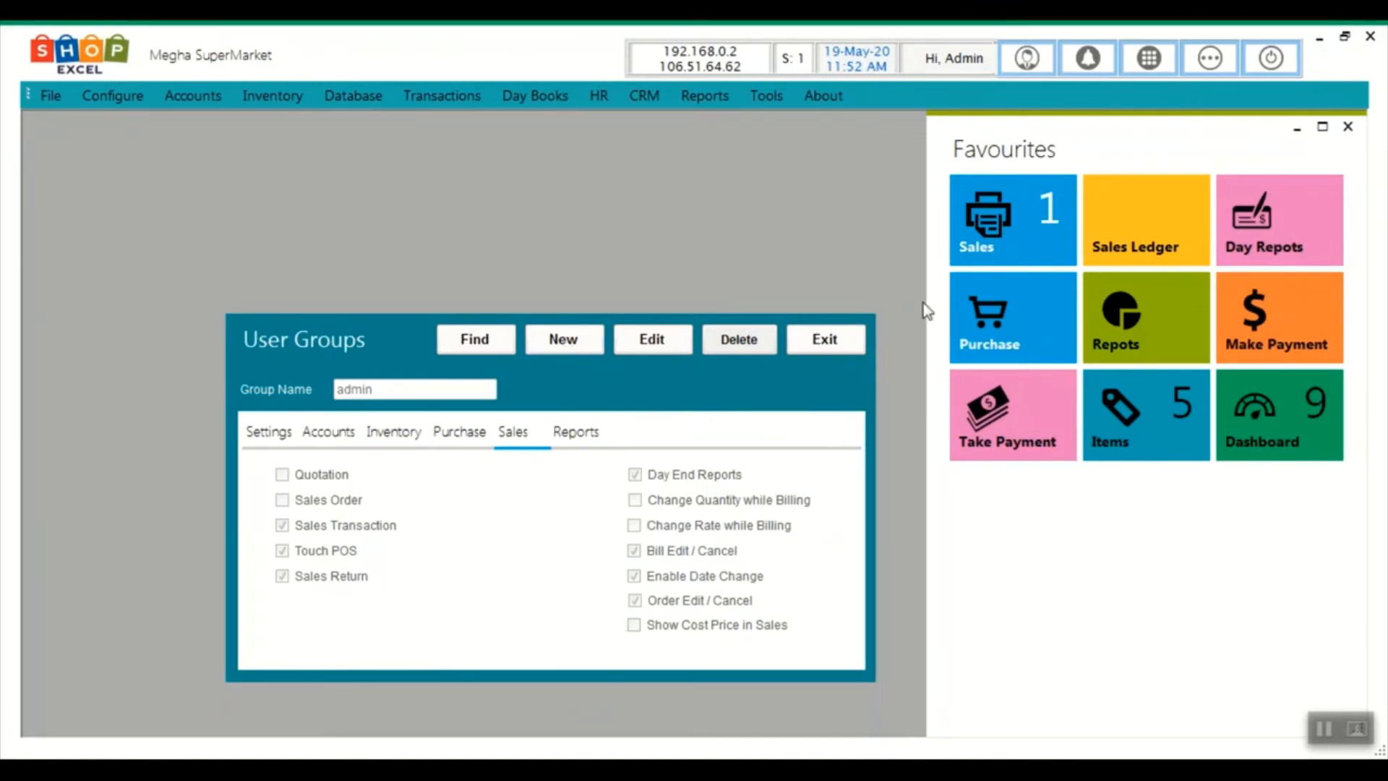
{"action": "left_click", "coordinate": [849, 341]}
{"action": "left_click", "coordinate": [116, 95]}
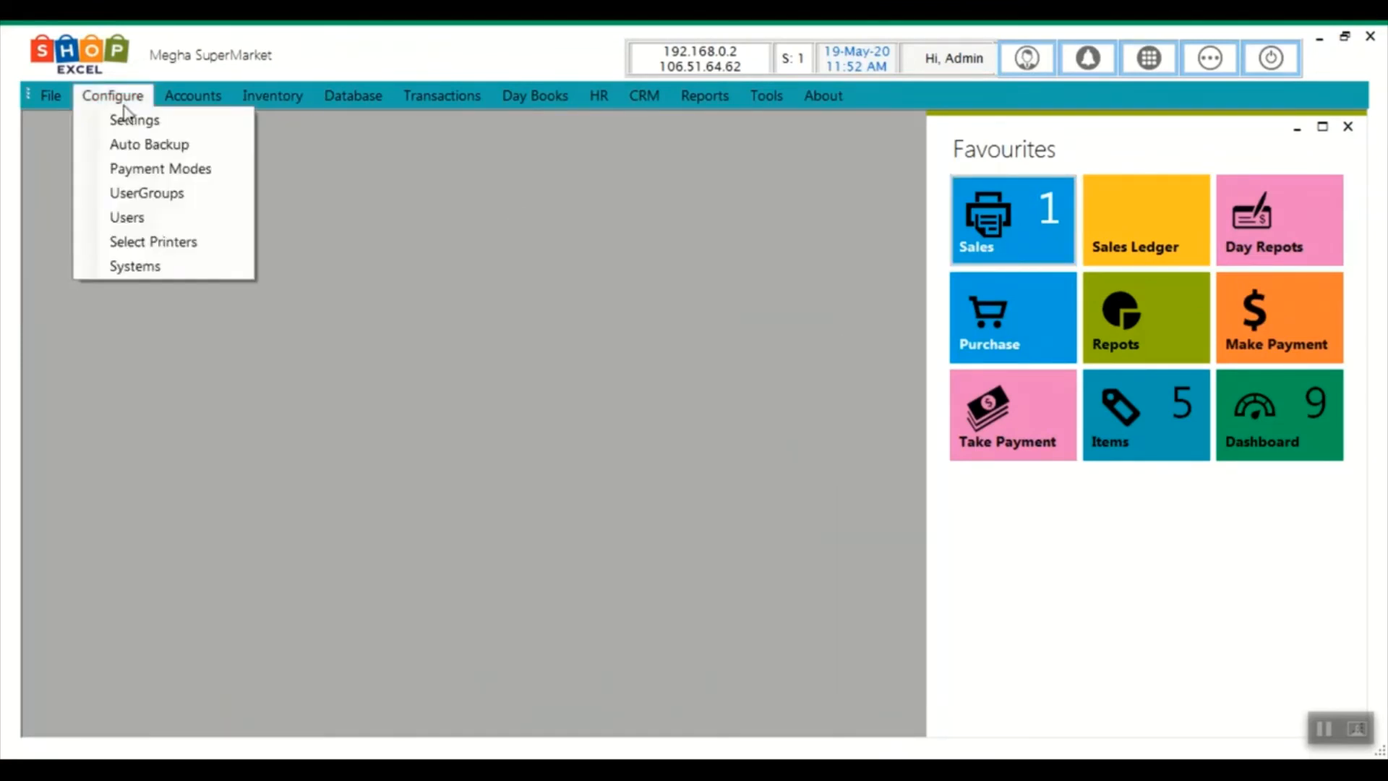
{"action": "mouse_move", "coordinate": [172, 103]}
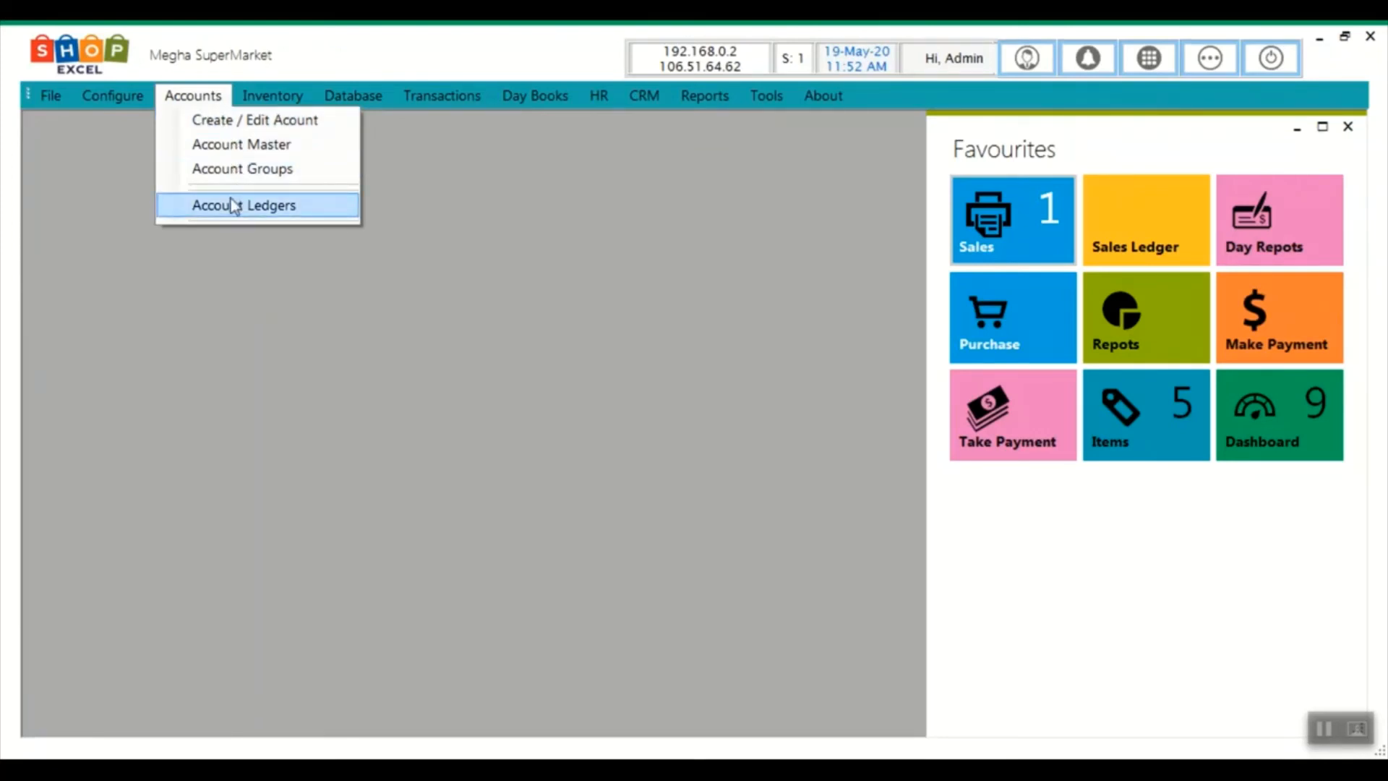
{"action": "mouse_move", "coordinate": [258, 84]}
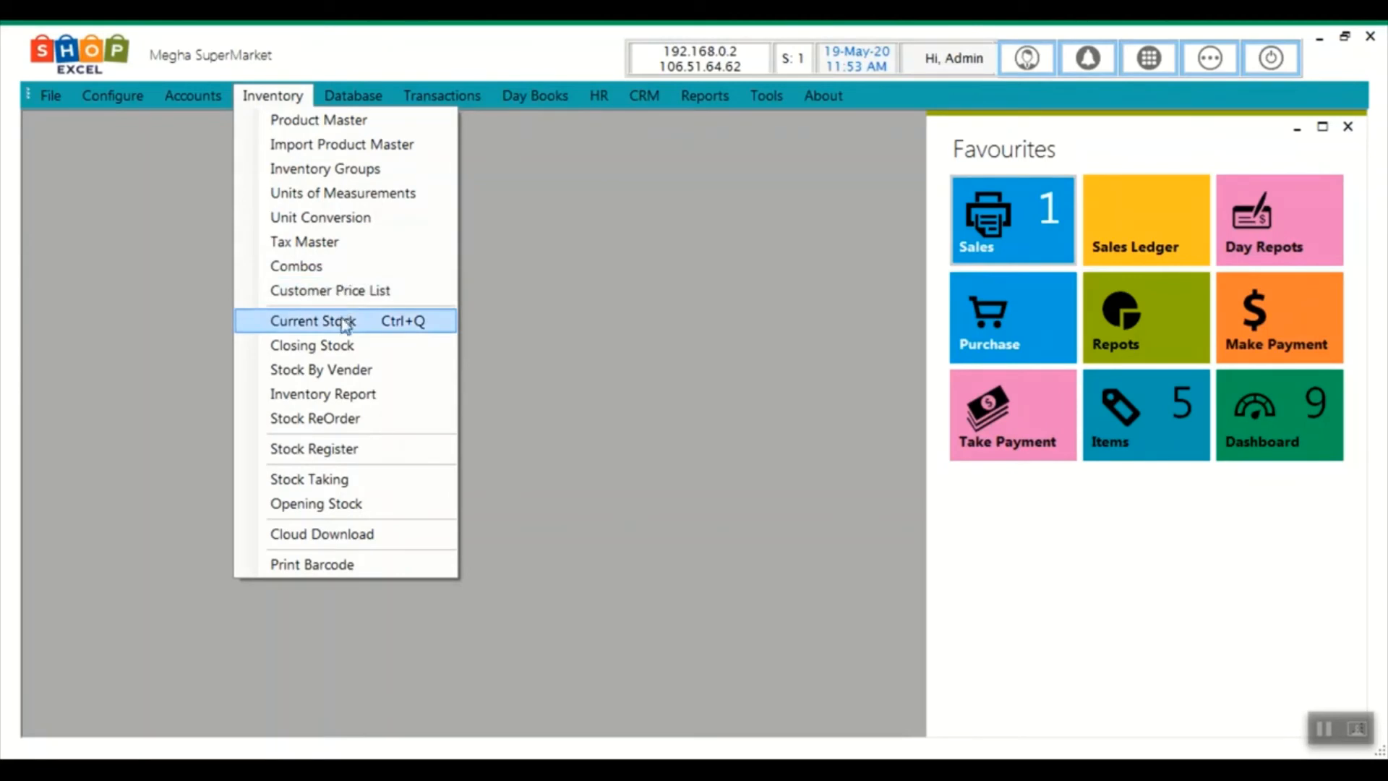
{"action": "left_click", "coordinate": [352, 346]}
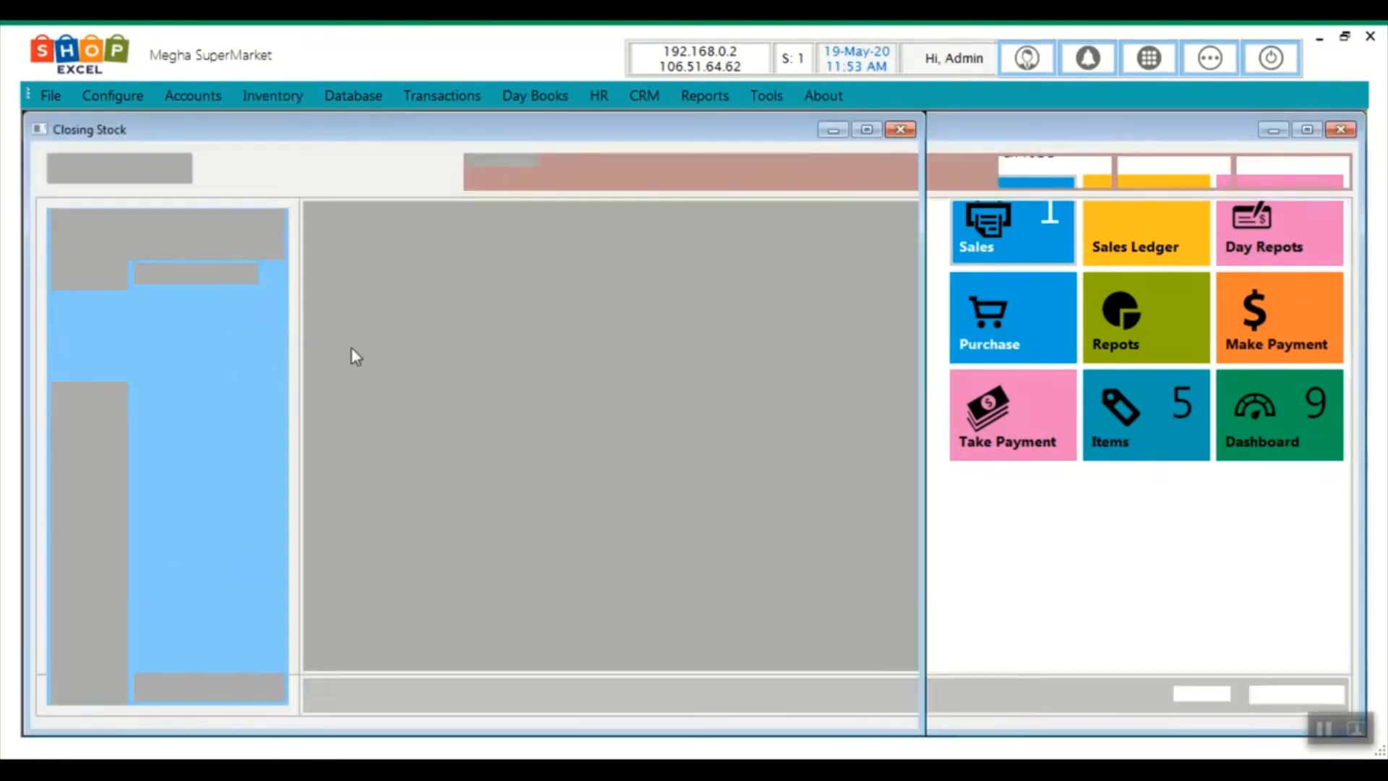
{"action": "left_click", "coordinate": [116, 693]}
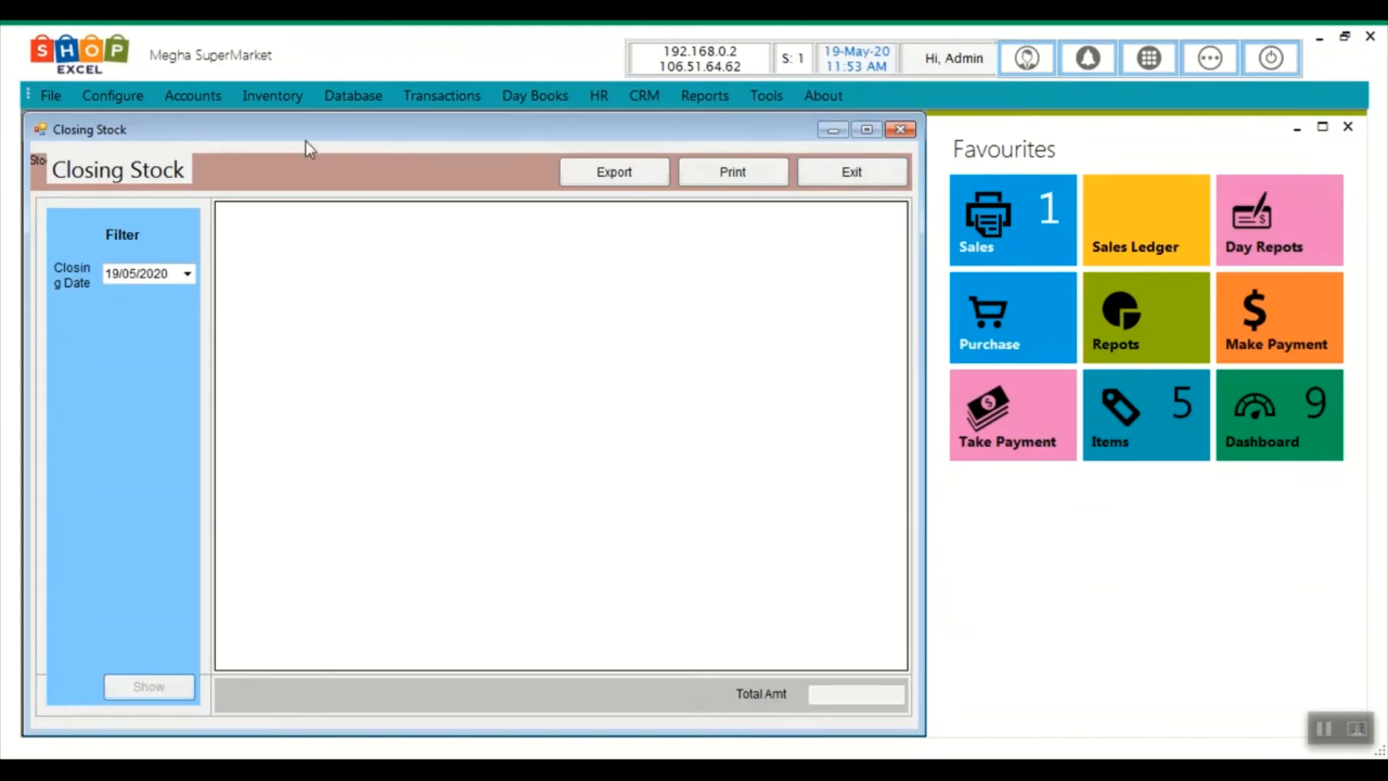
{"action": "left_click", "coordinate": [868, 172]}
{"action": "left_click", "coordinate": [259, 99]}
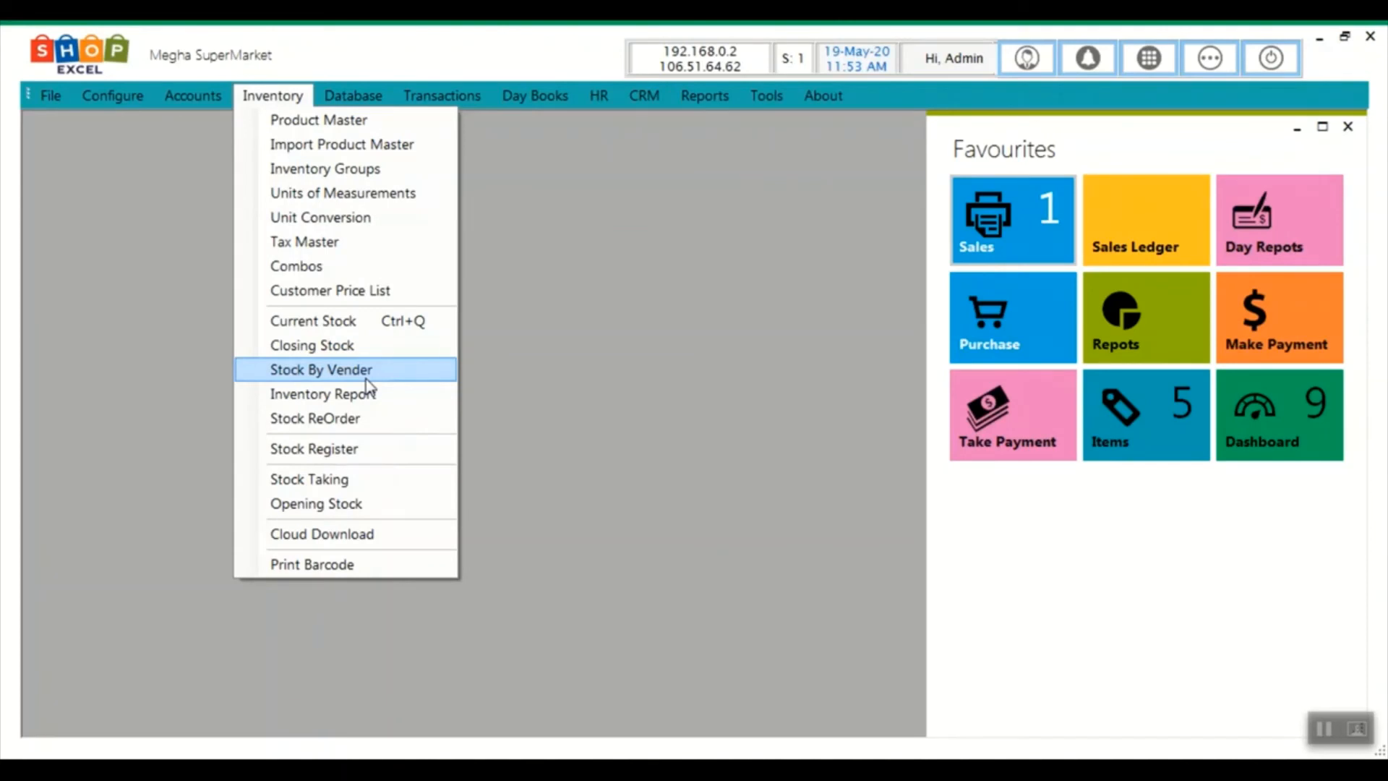
Look over the menu bar, including the CRM menu, and show the Transactions menu
{"action": "mouse_move", "coordinate": [370, 101]}
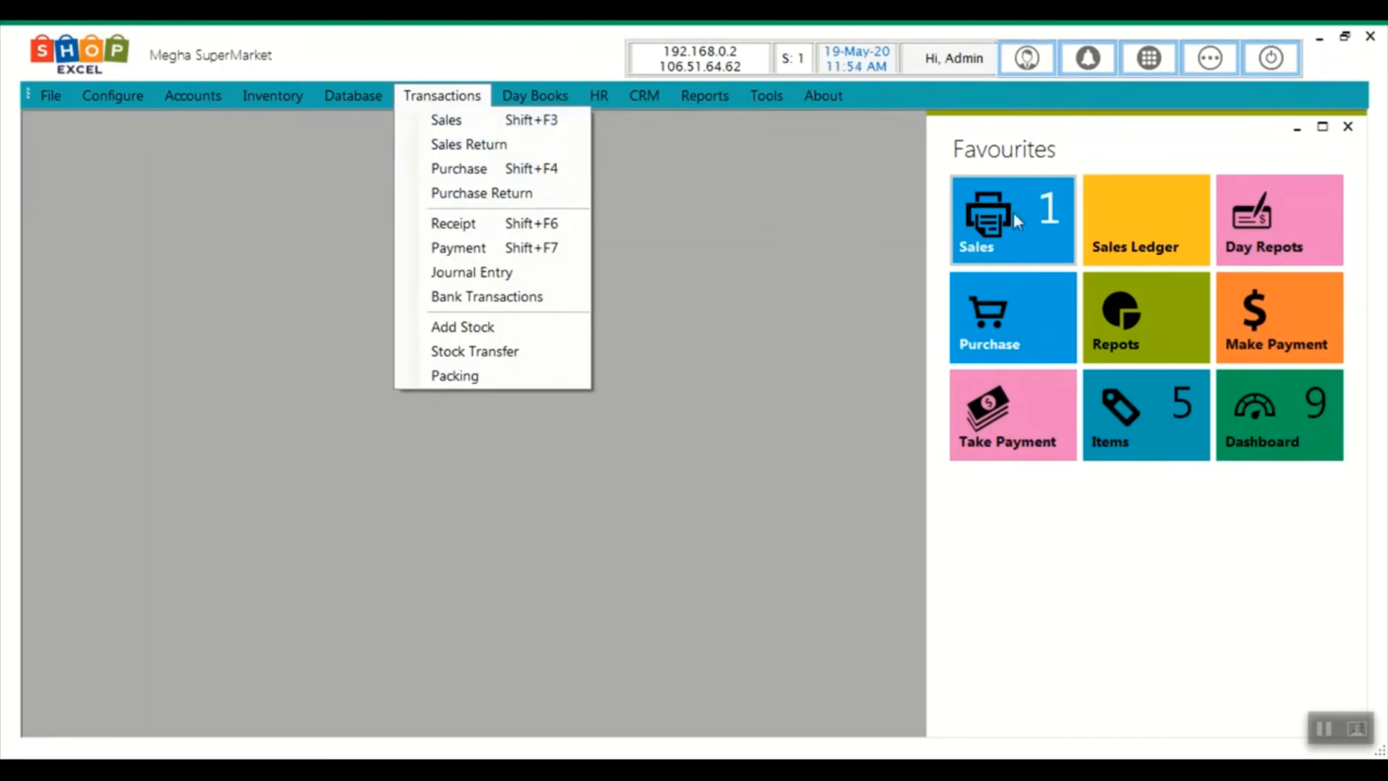
{"action": "mouse_move", "coordinate": [536, 97]}
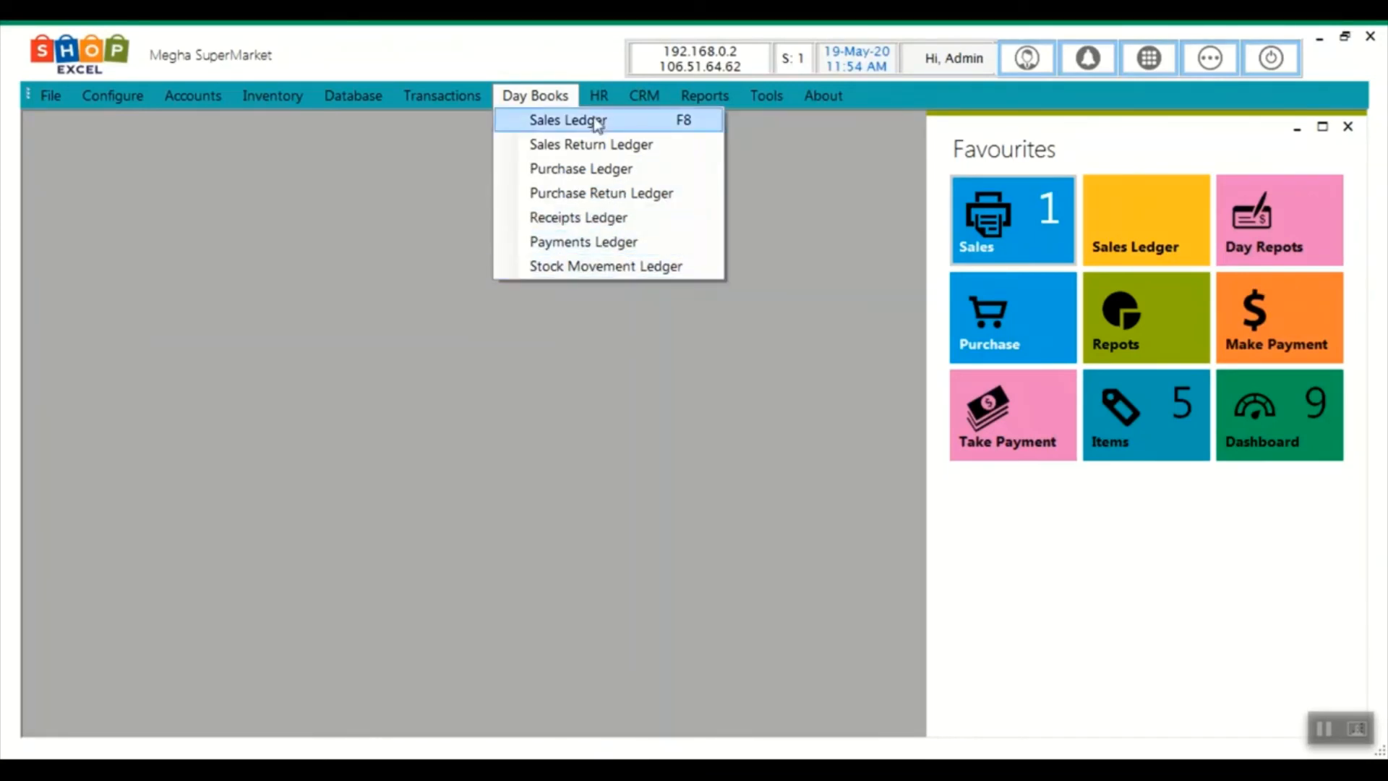
{"action": "mouse_move", "coordinate": [593, 105]}
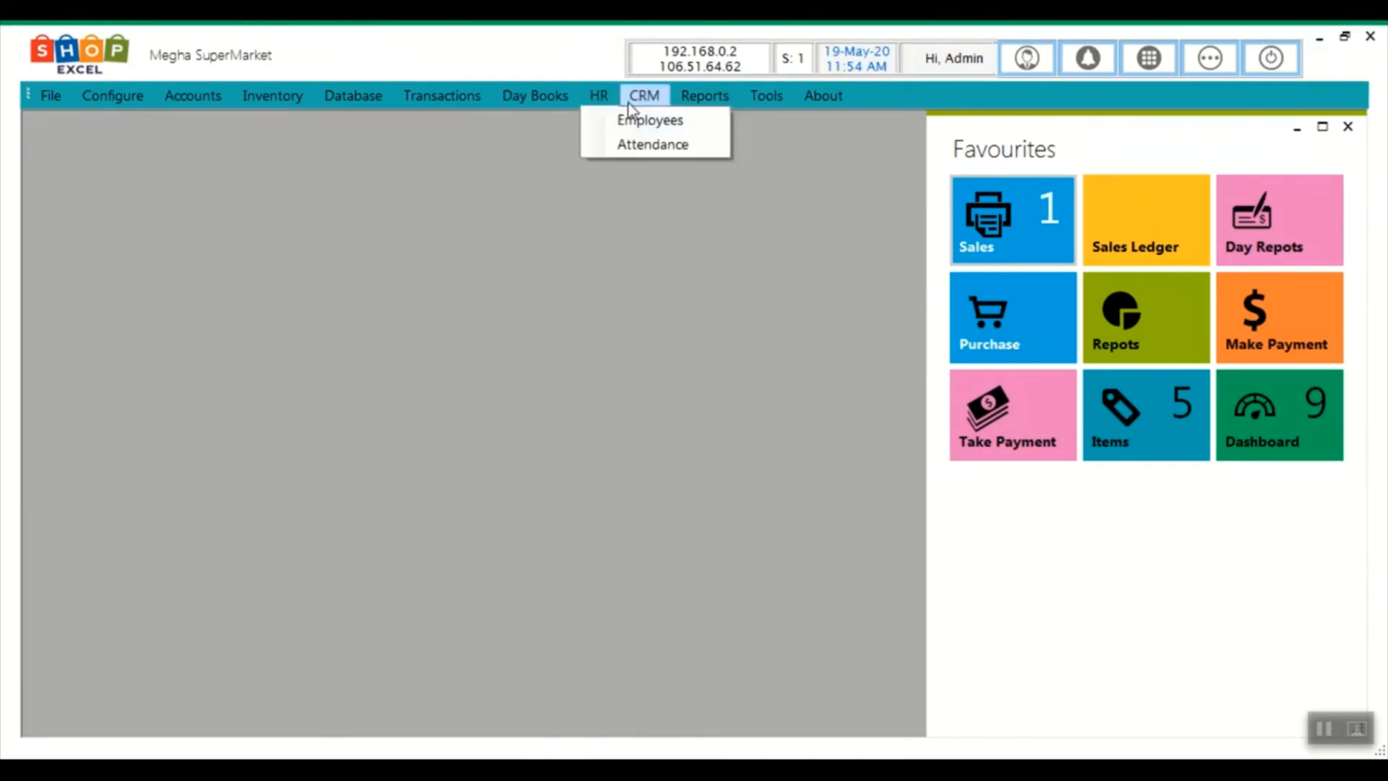
{"action": "mouse_move", "coordinate": [645, 93]}
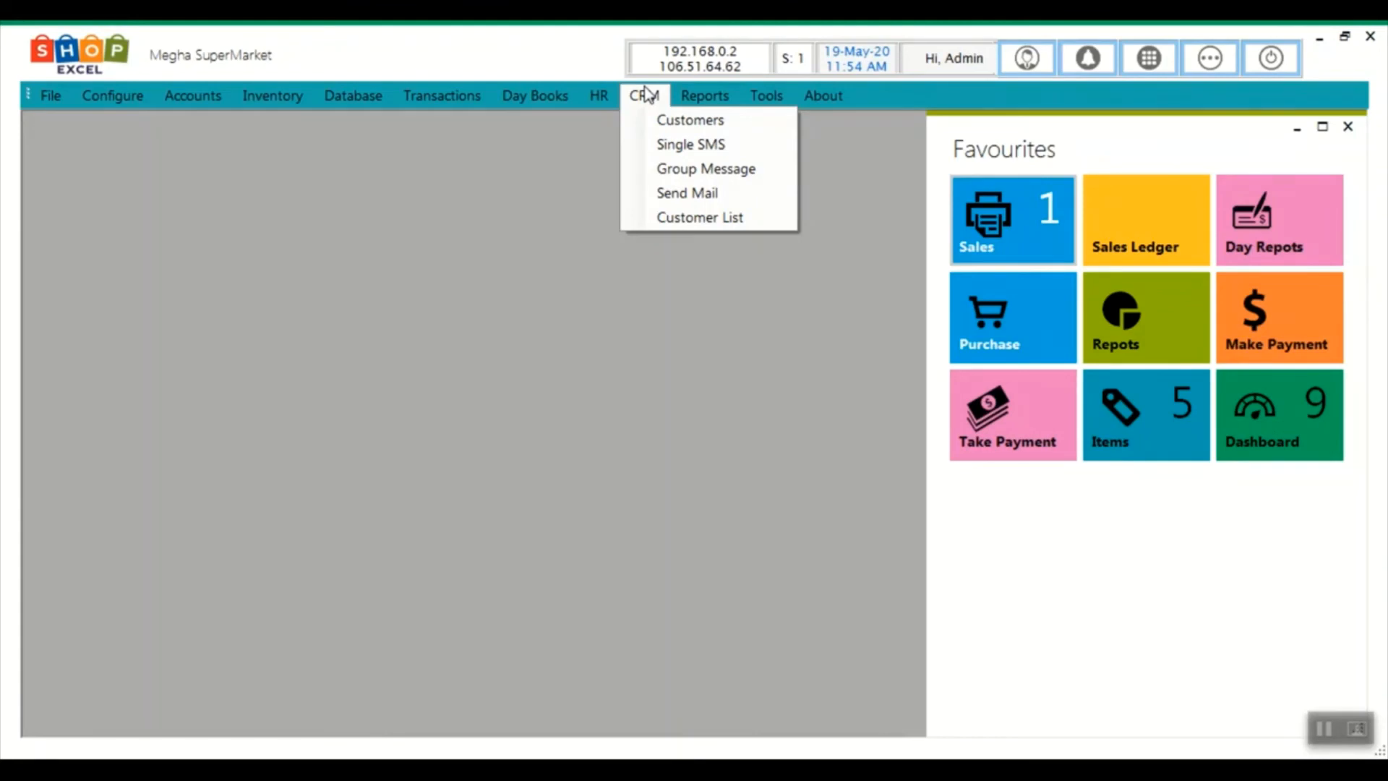
{"action": "left_click", "coordinate": [646, 95]}
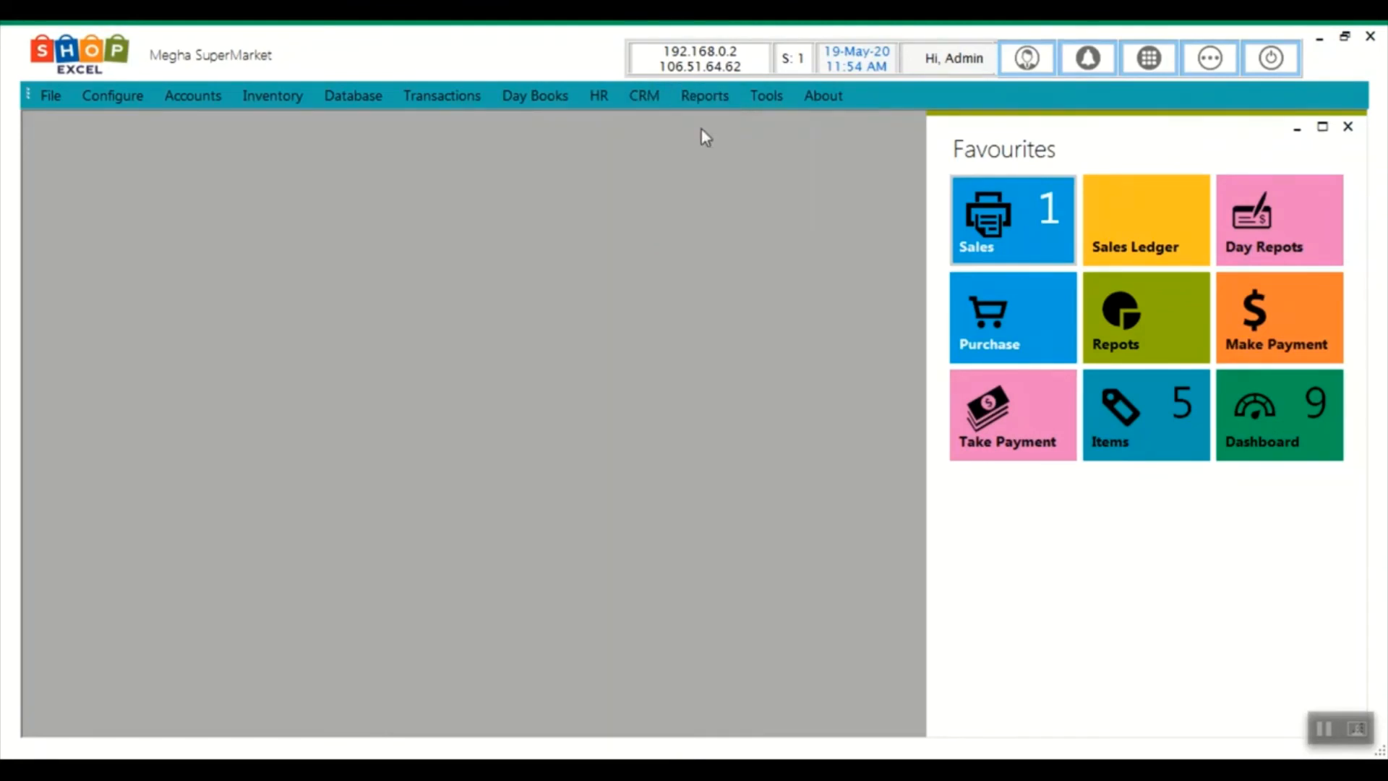
{"action": "left_click", "coordinate": [644, 96]}
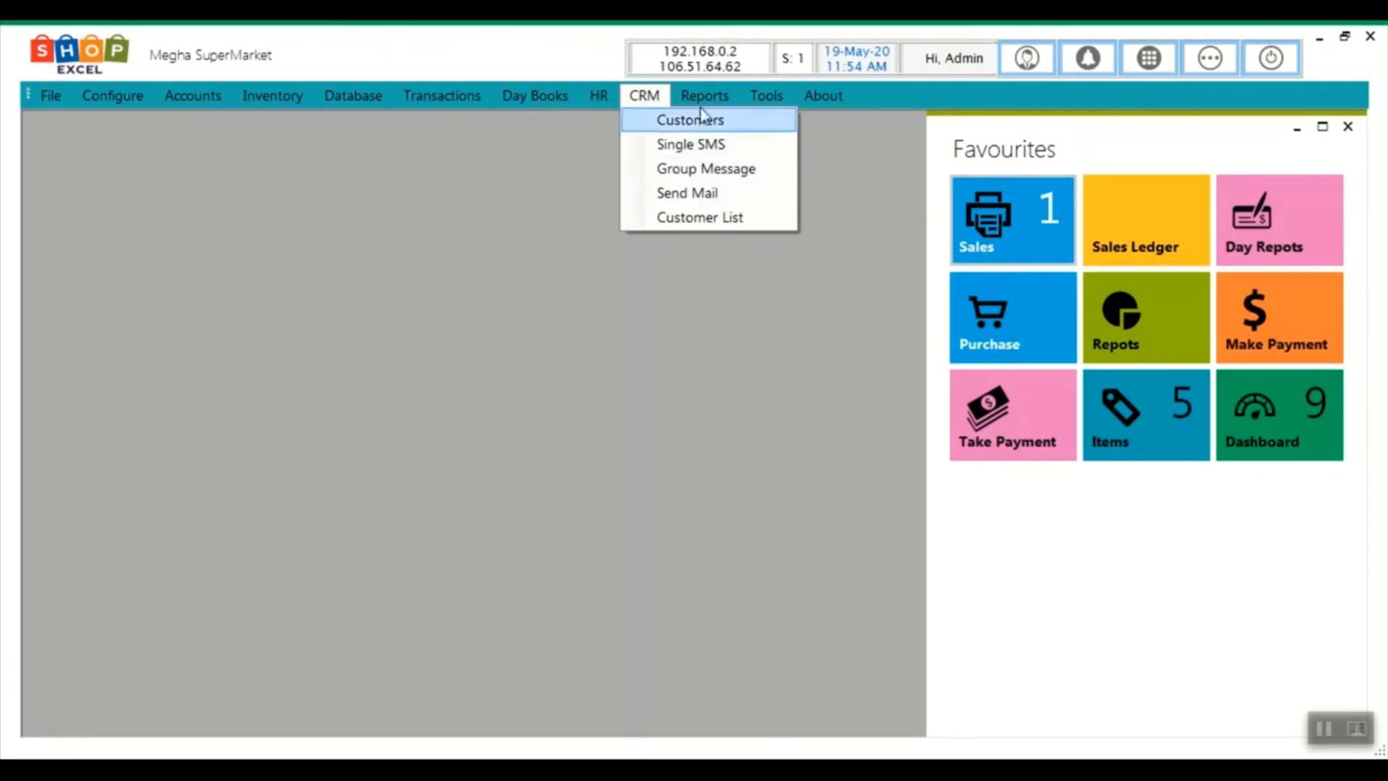
{"action": "mouse_move", "coordinate": [701, 102]}
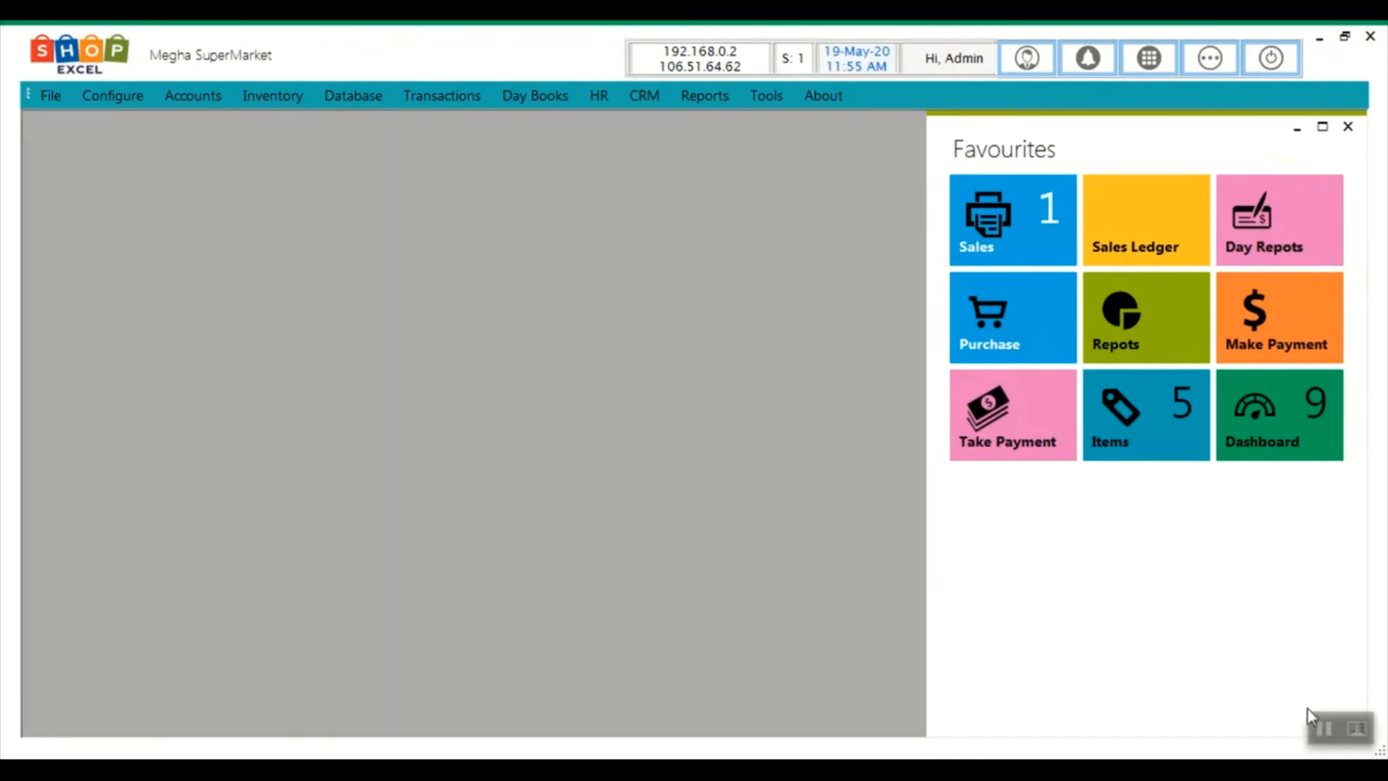
{"action": "left_click", "coordinate": [446, 94]}
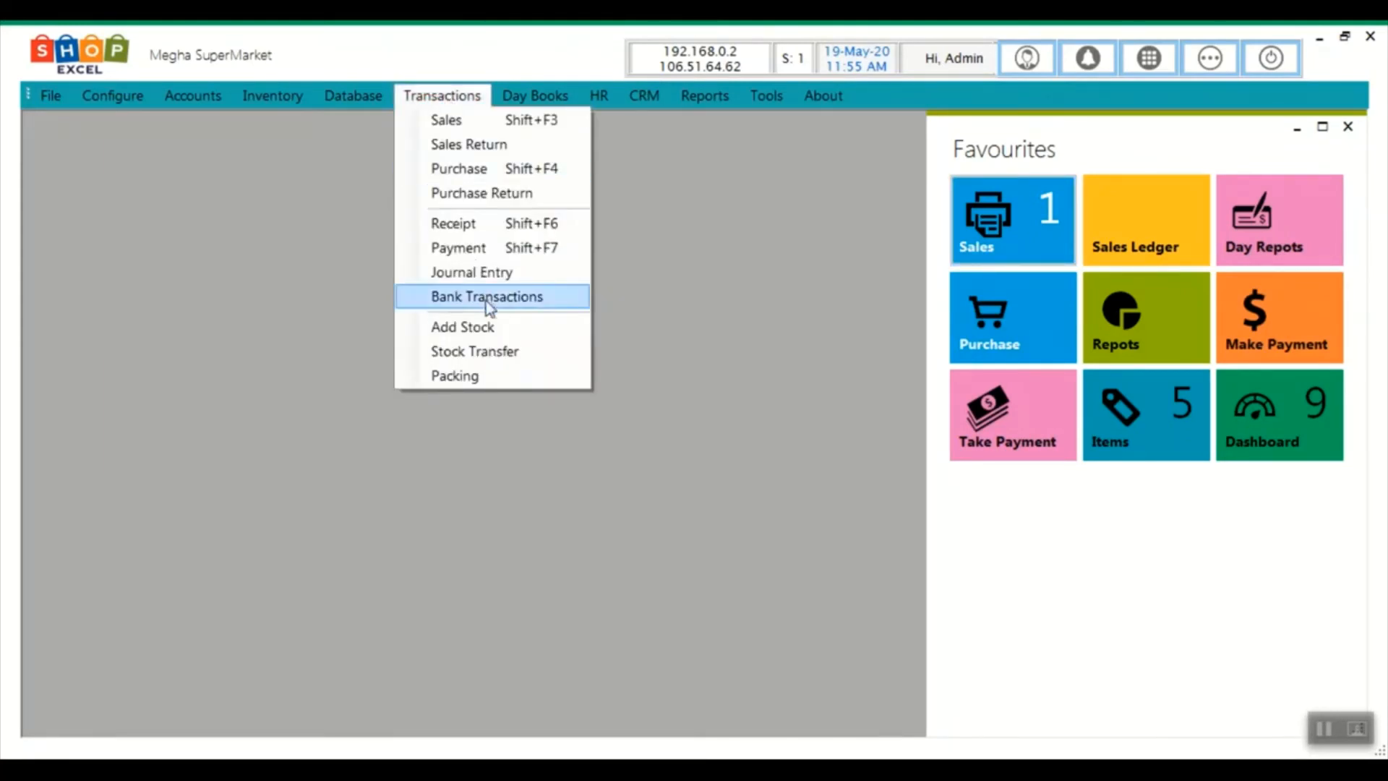
Start a new stock entry and add 10 HEAD&SHOULDERS 2IN1 COOL MENTHOL F 72ML
{"action": "left_click", "coordinate": [489, 353]}
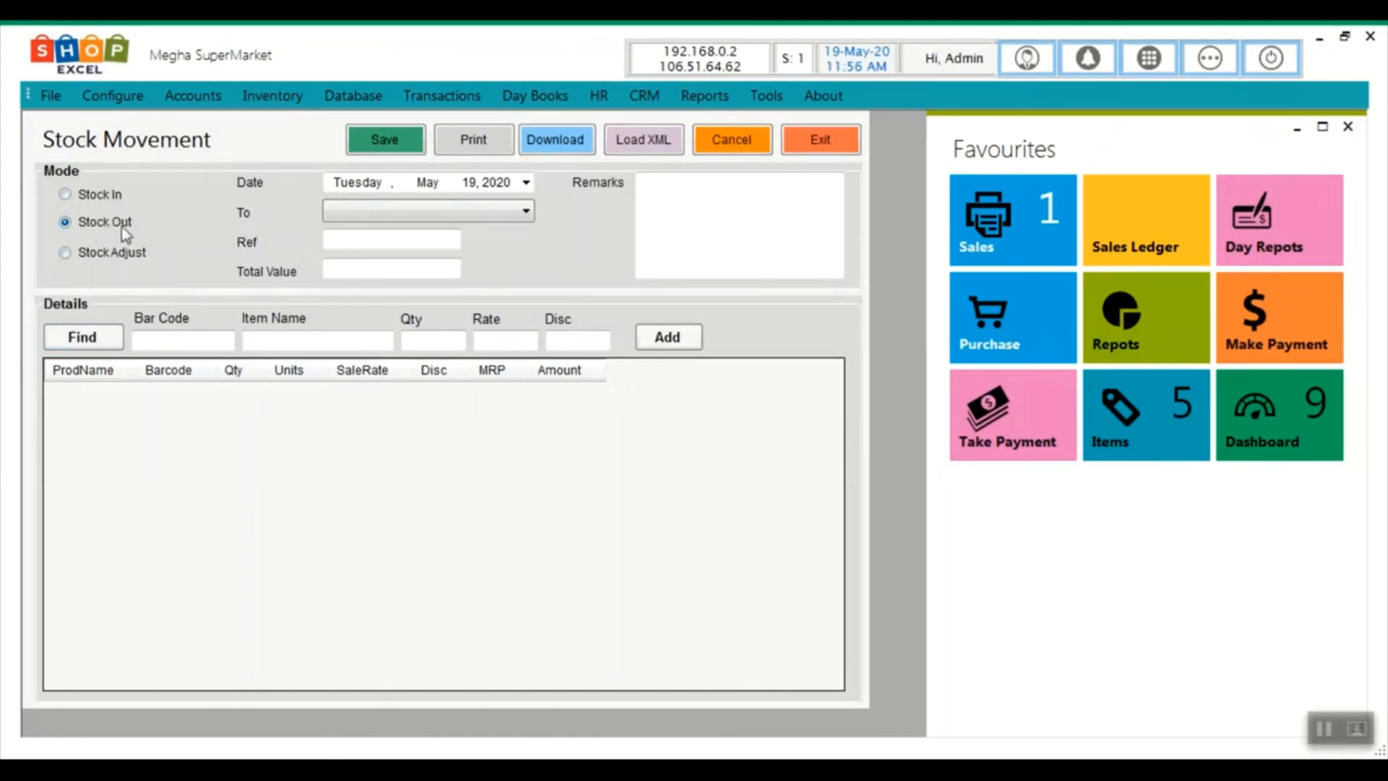
{"action": "left_click", "coordinate": [83, 337]}
{"action": "double_click", "coordinate": [604, 250]}
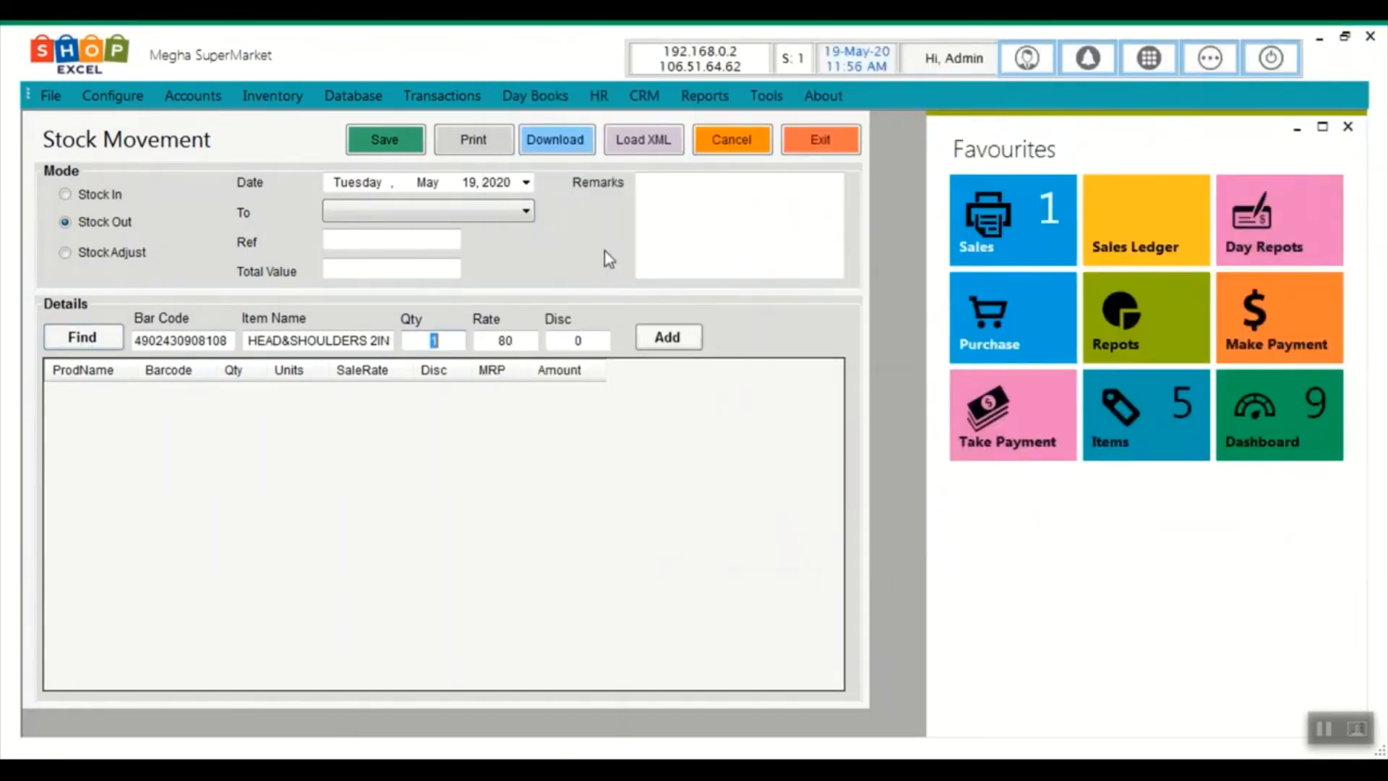
{"action": "type", "text": "10"}
{"action": "left_click", "coordinate": [648, 338]}
Set the destination to Main Store, save it as Stock Out, and close the form
{"action": "left_click", "coordinate": [474, 211]}
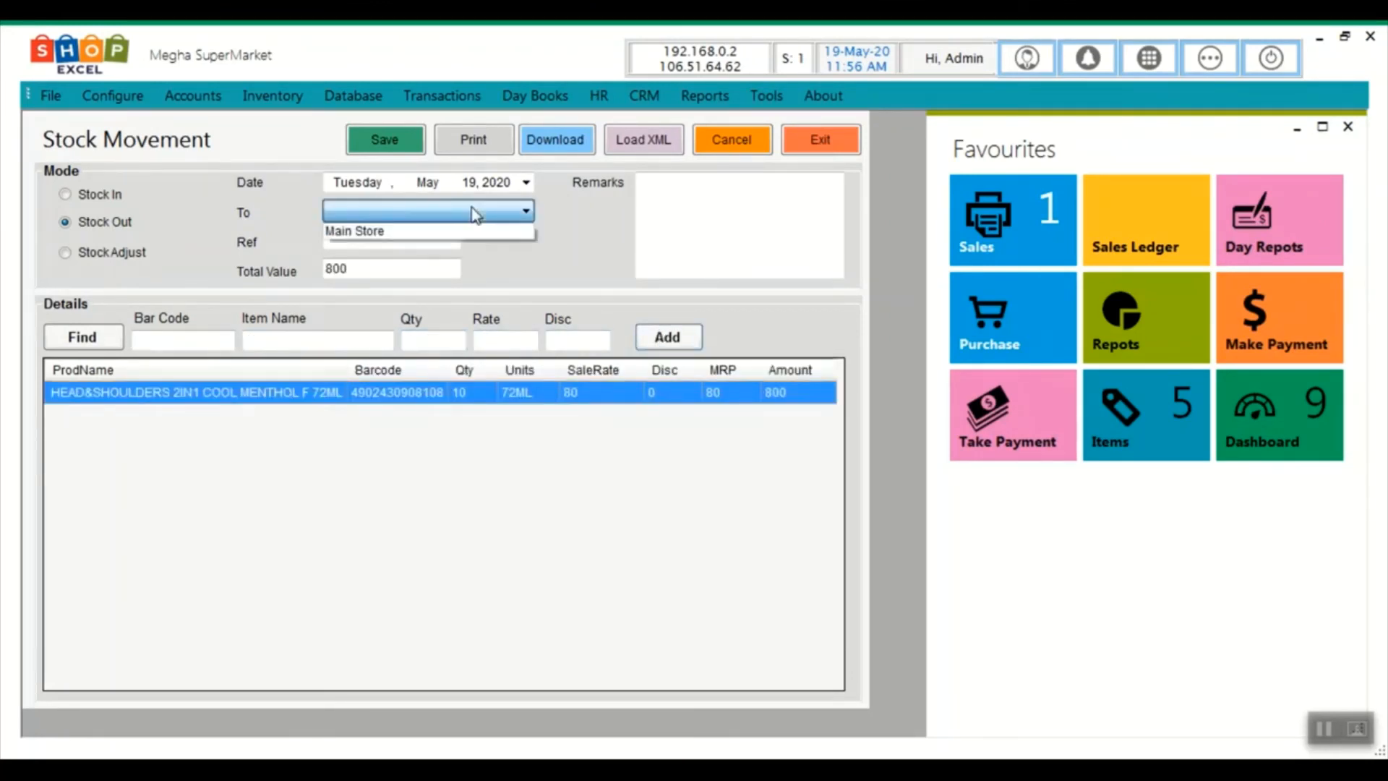
{"action": "left_click", "coordinate": [443, 231]}
{"action": "left_click", "coordinate": [387, 140]}
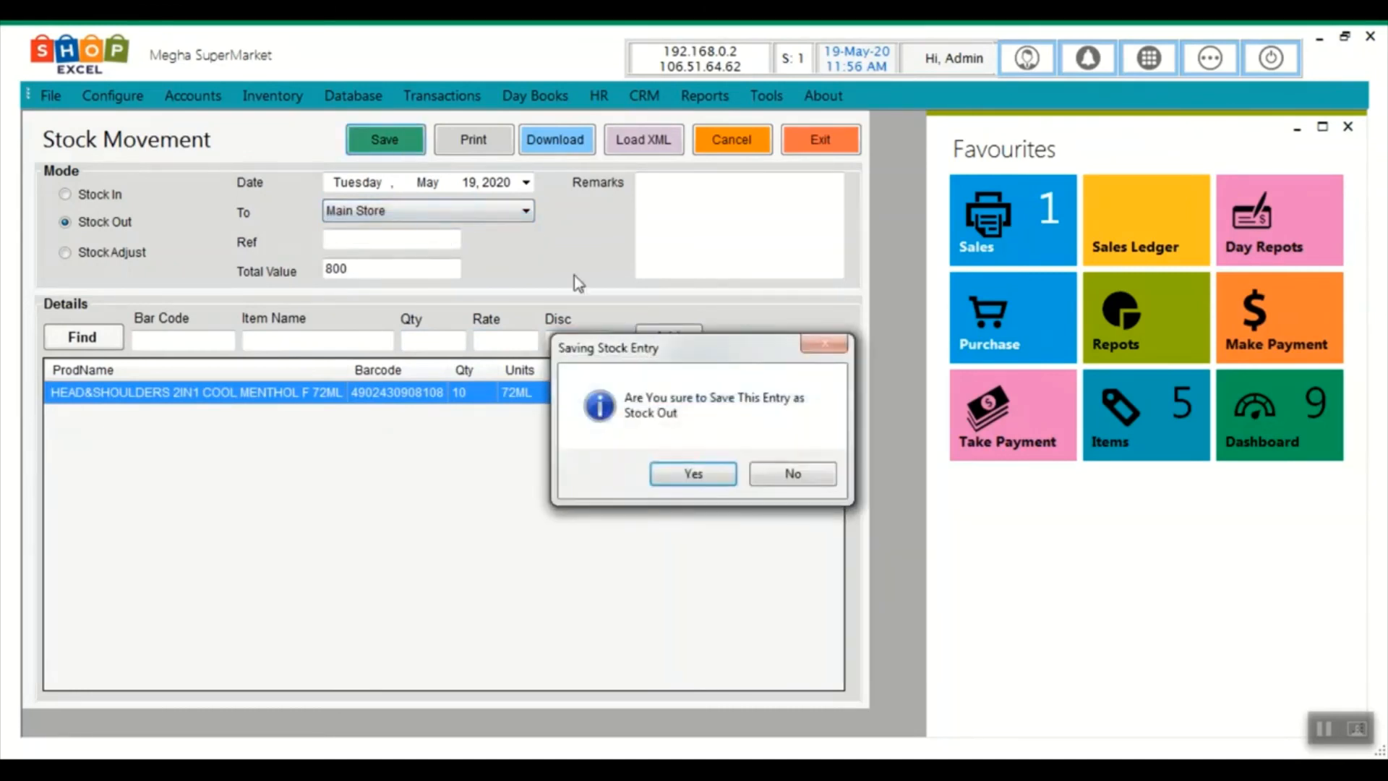
{"action": "left_click", "coordinate": [690, 472]}
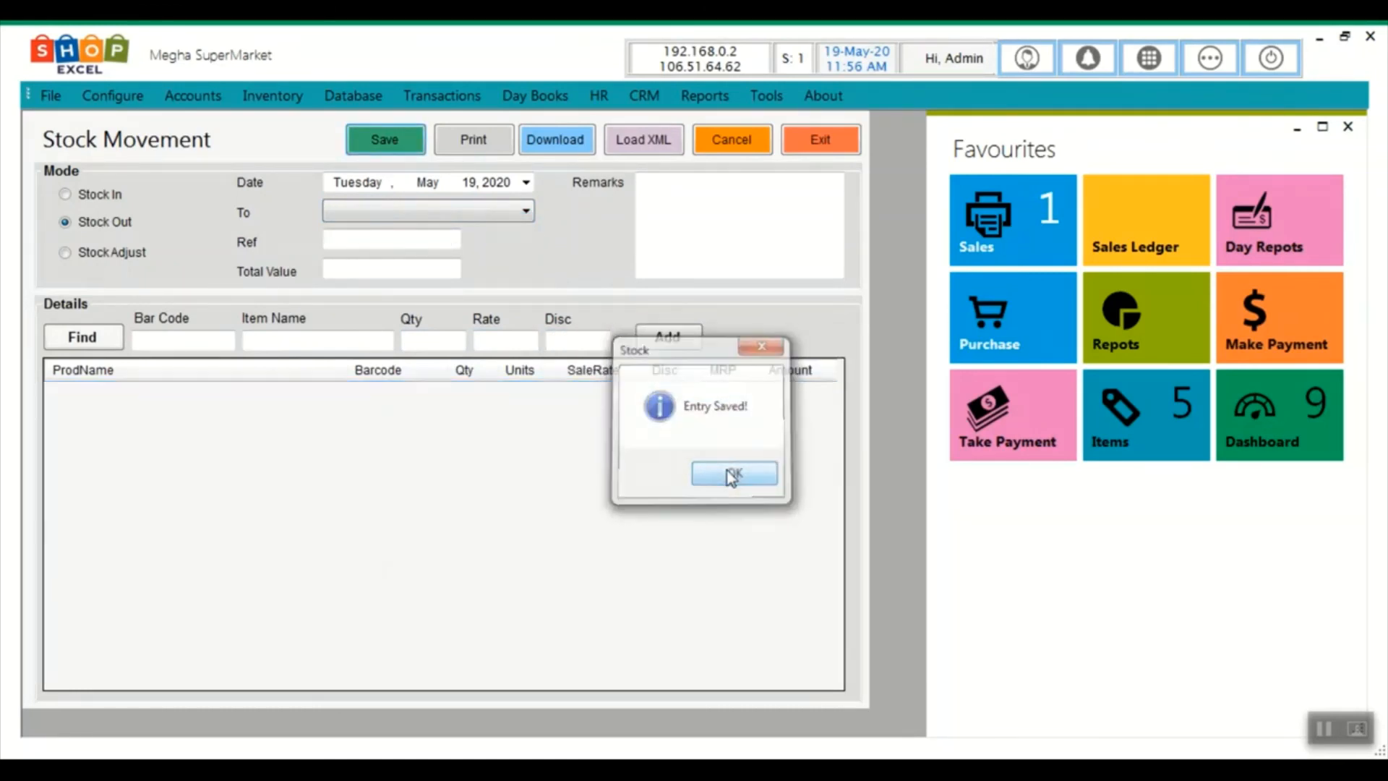
{"action": "left_click", "coordinate": [731, 475]}
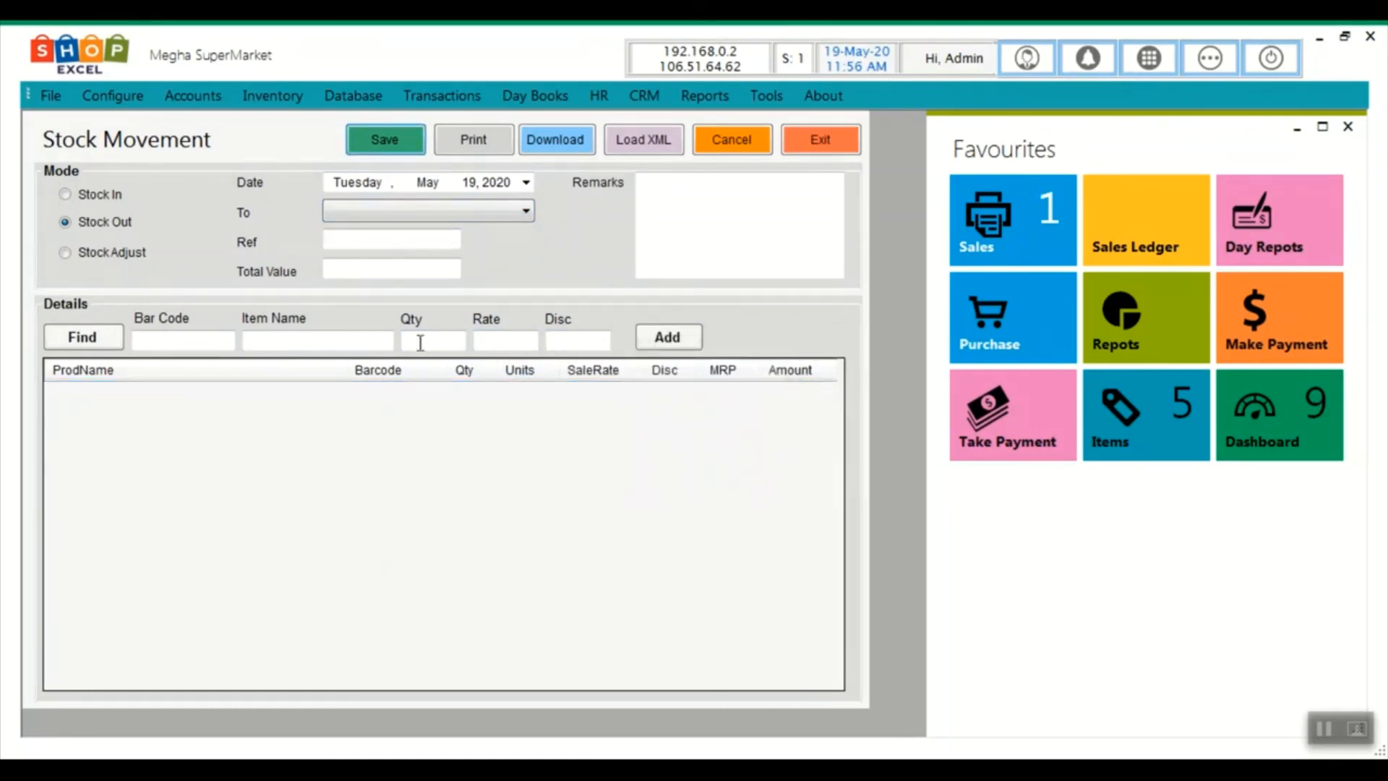
{"action": "left_click", "coordinate": [808, 148]}
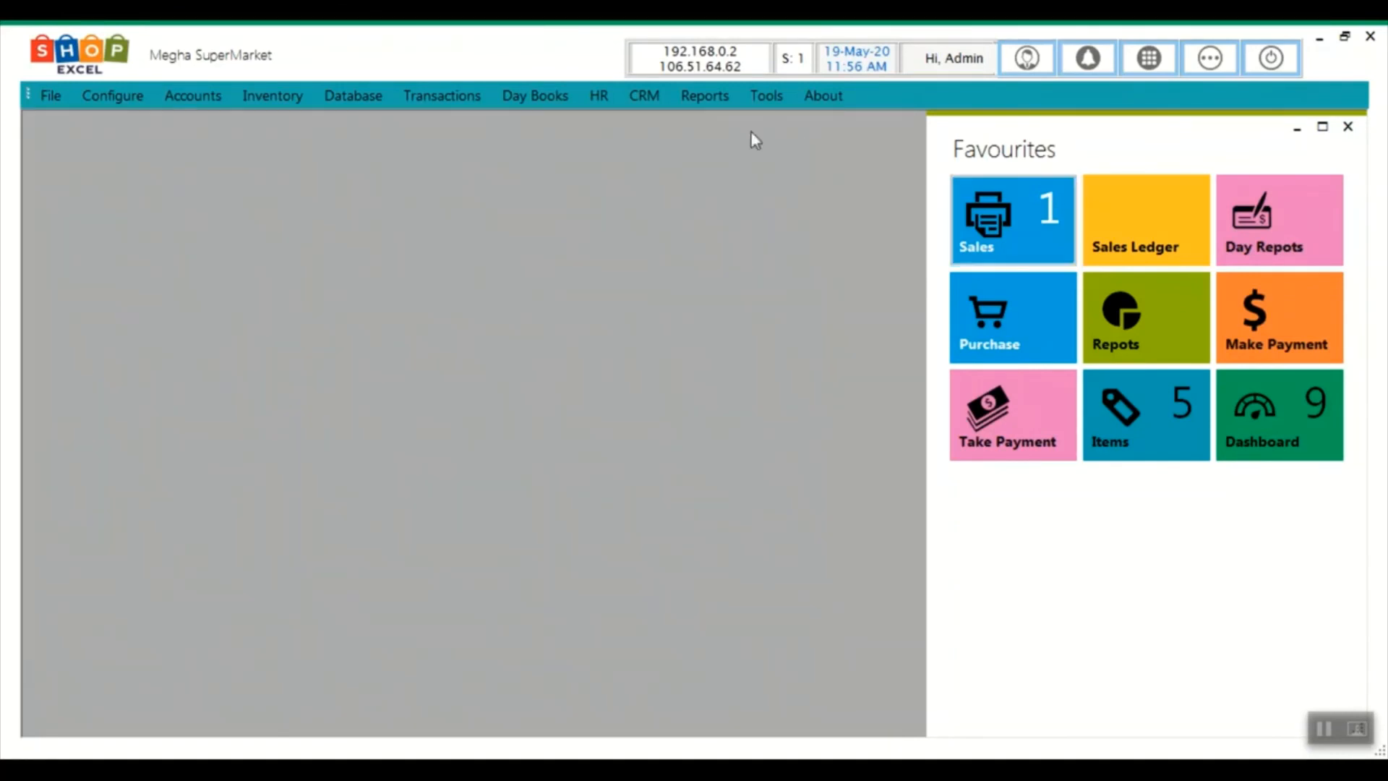
Show the Stock Movement Ledger and review the 19/05/2020 ref 1 entry worth 800
{"action": "left_click", "coordinate": [531, 110]}
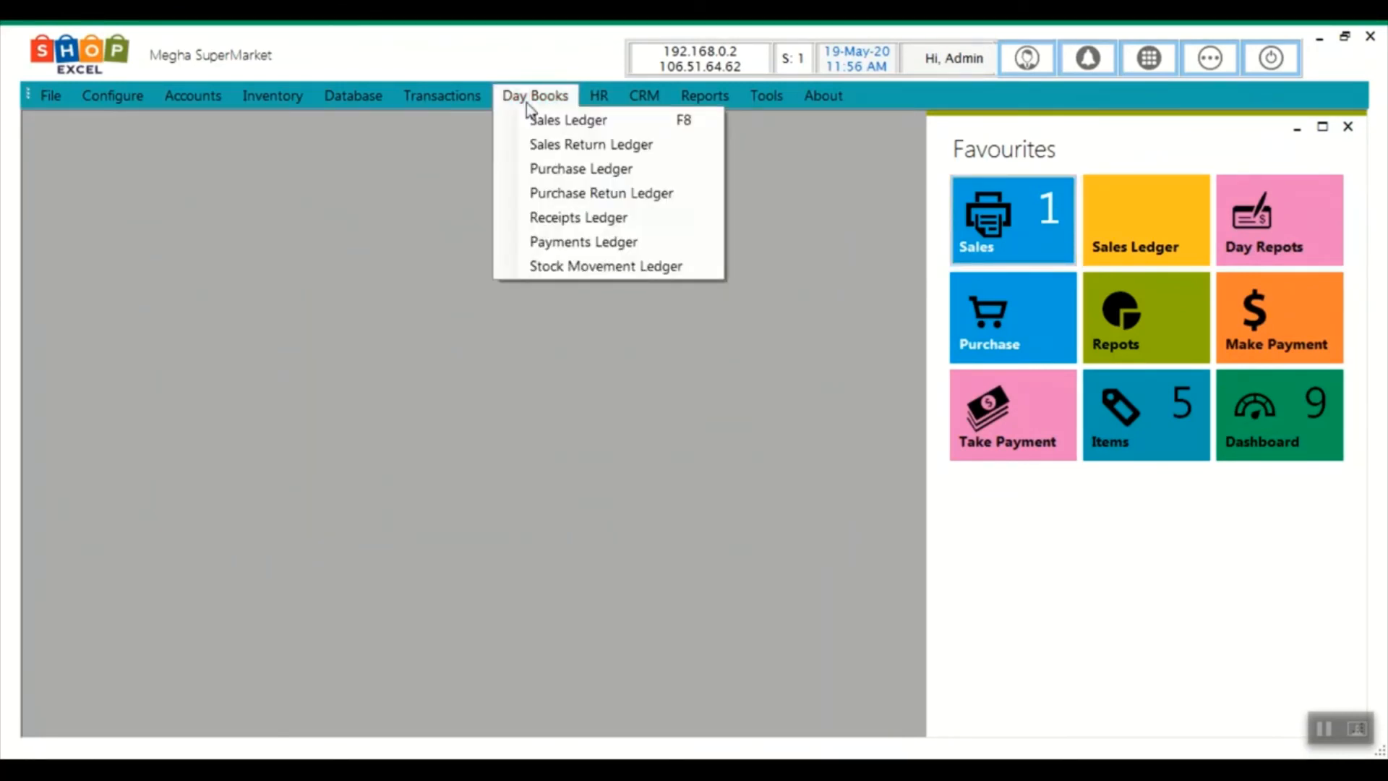
{"action": "left_click", "coordinate": [569, 271]}
{"action": "left_click", "coordinate": [222, 695]}
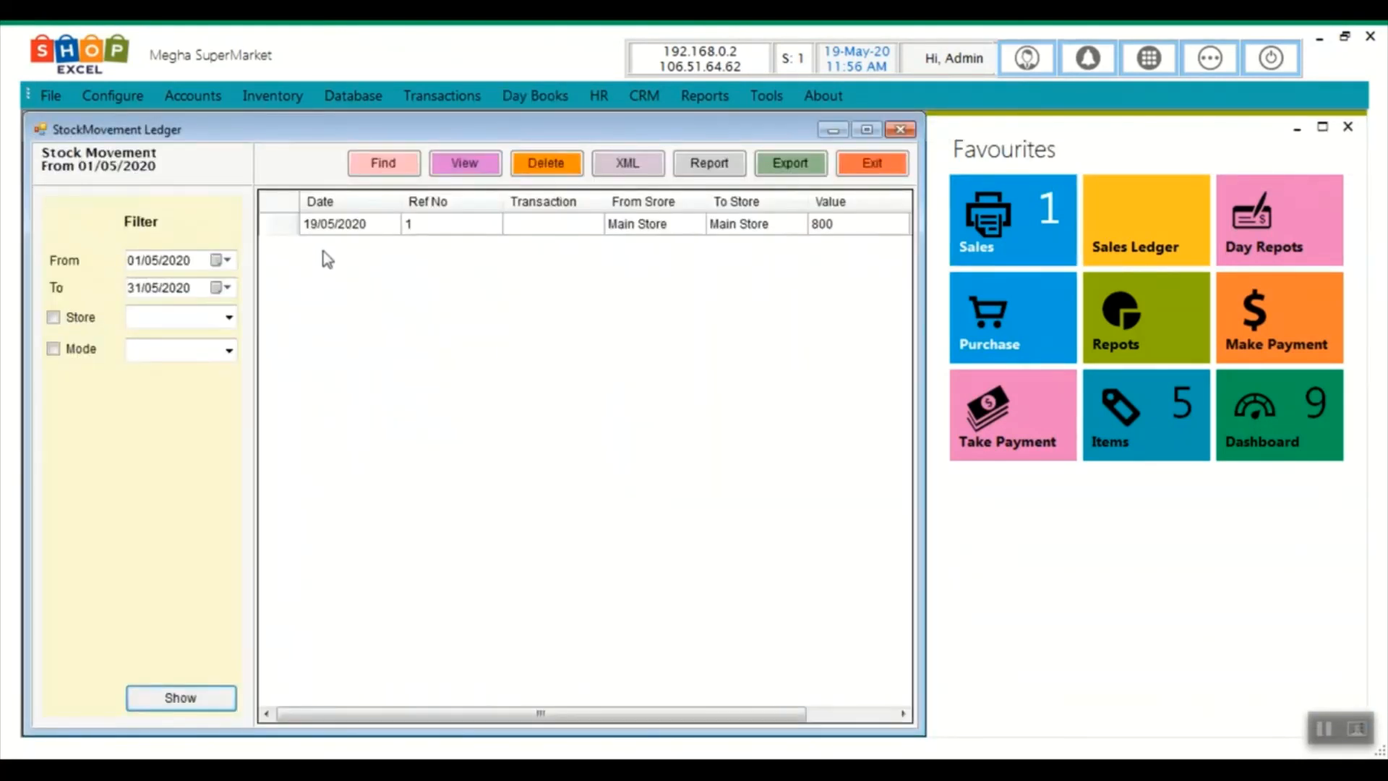
{"action": "left_click", "coordinate": [270, 228]}
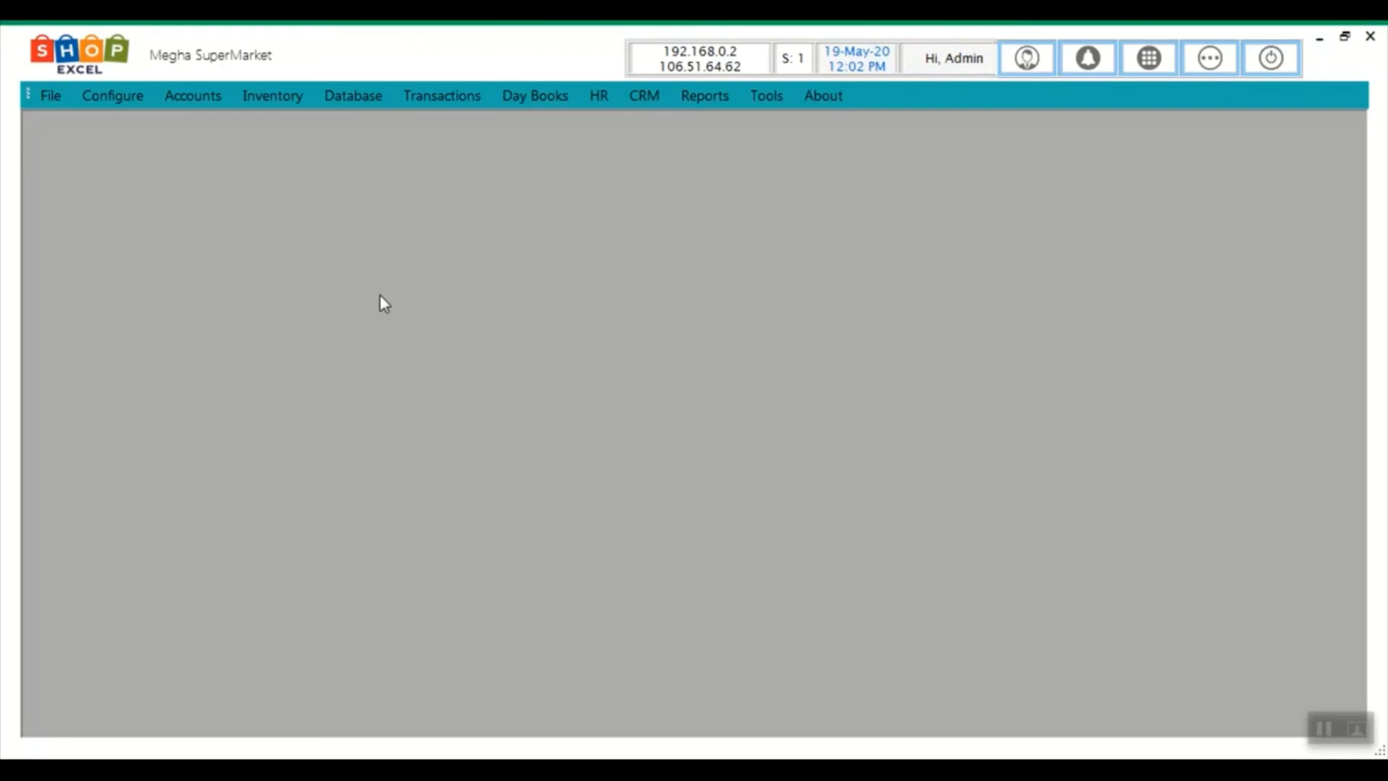
{"action": "left_click", "coordinate": [273, 97]}
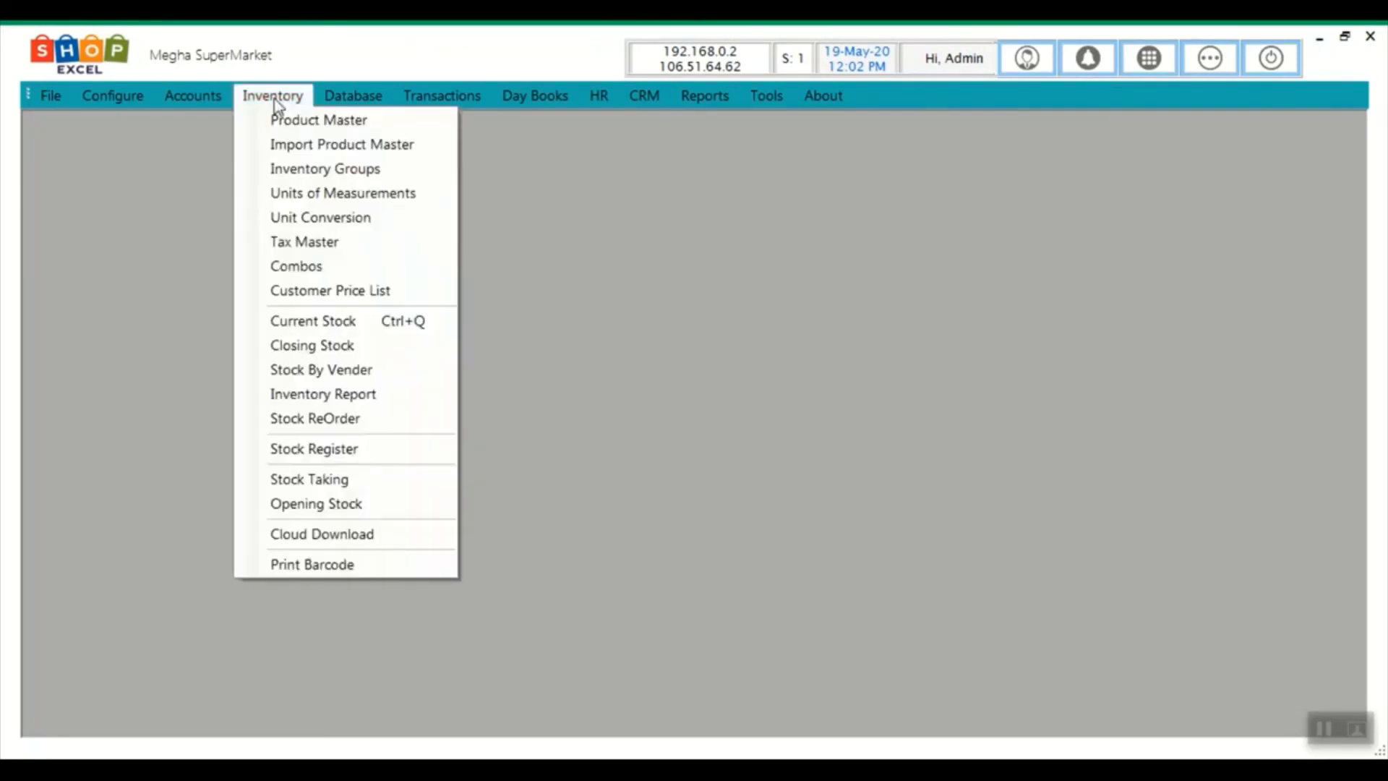
In Print Barcode, add HAVMOR CONE 90ML with quantity 10 and preview the labels
{"action": "left_click", "coordinate": [279, 566]}
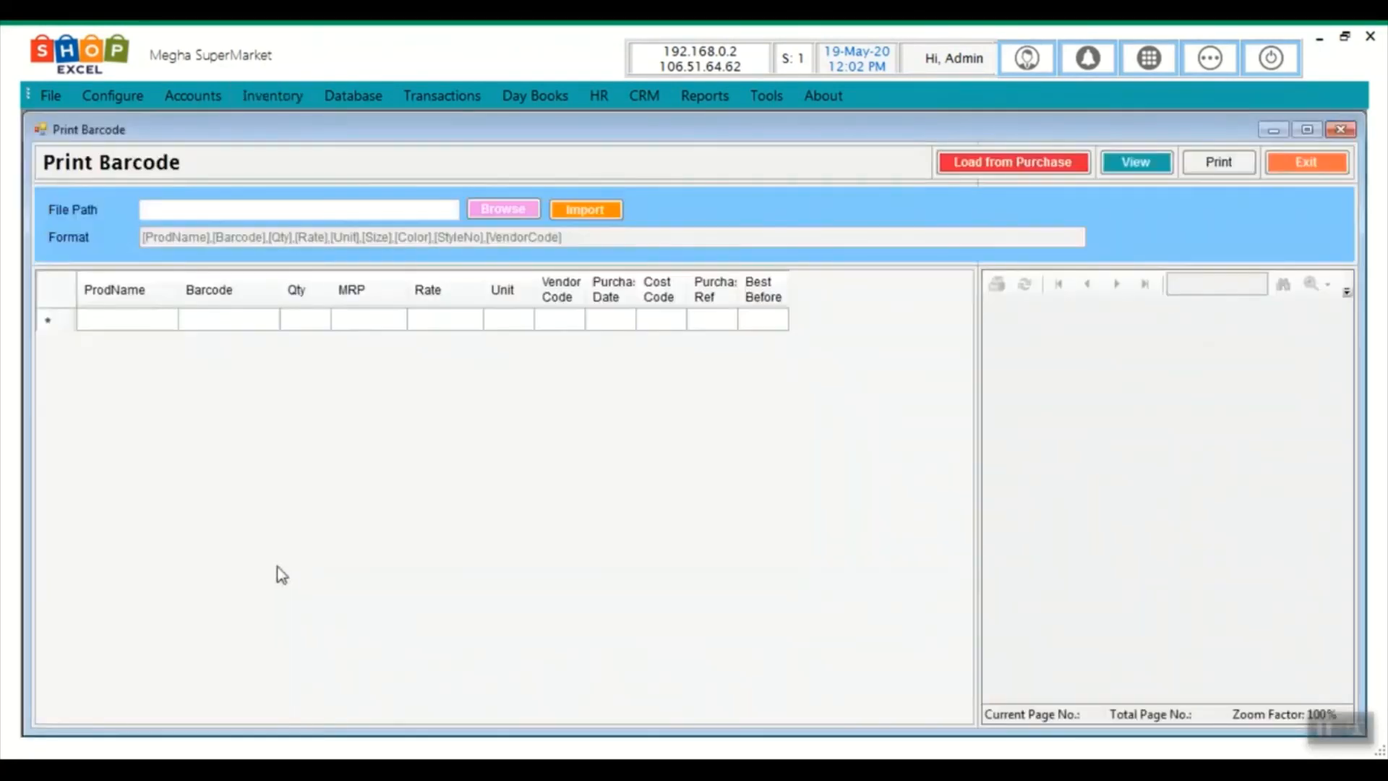
{"action": "left_click", "coordinate": [112, 320]}
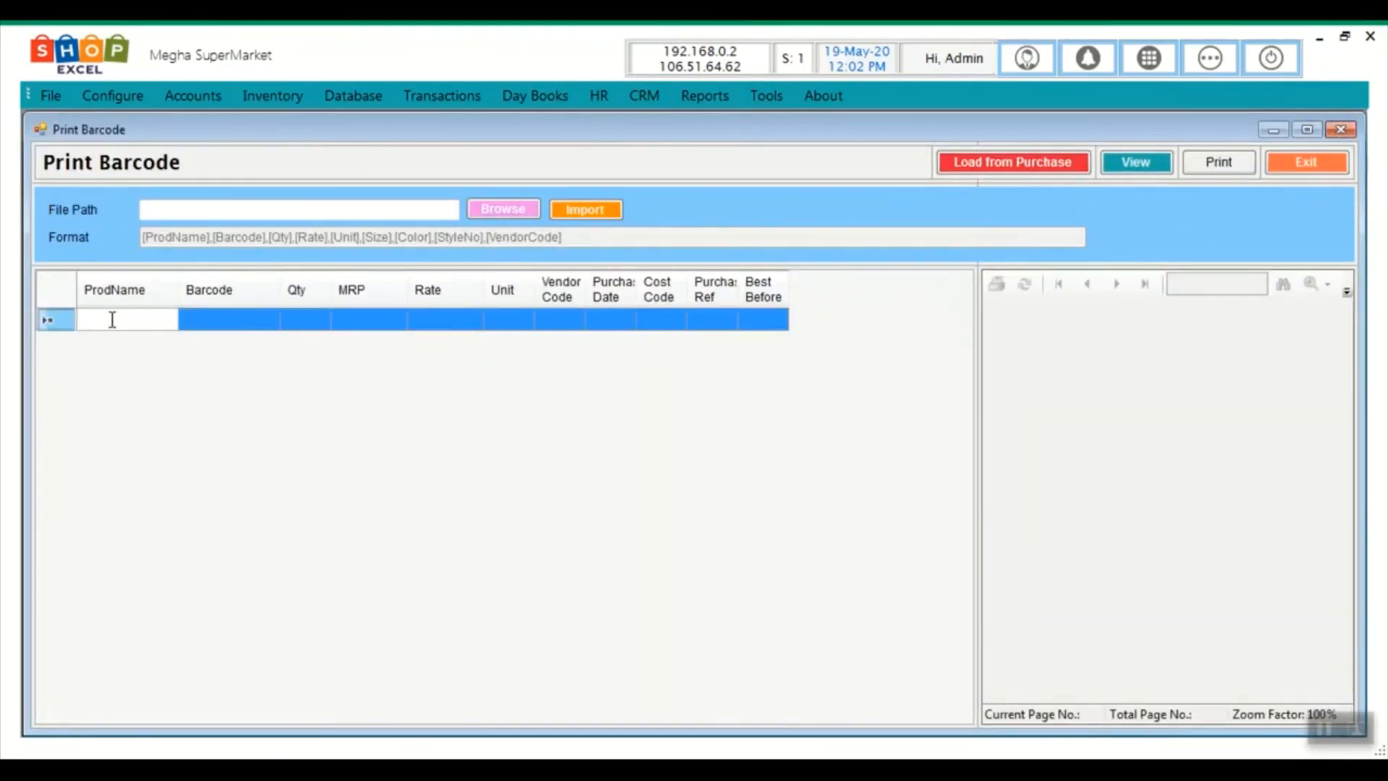
{"action": "type", "text": "h"}
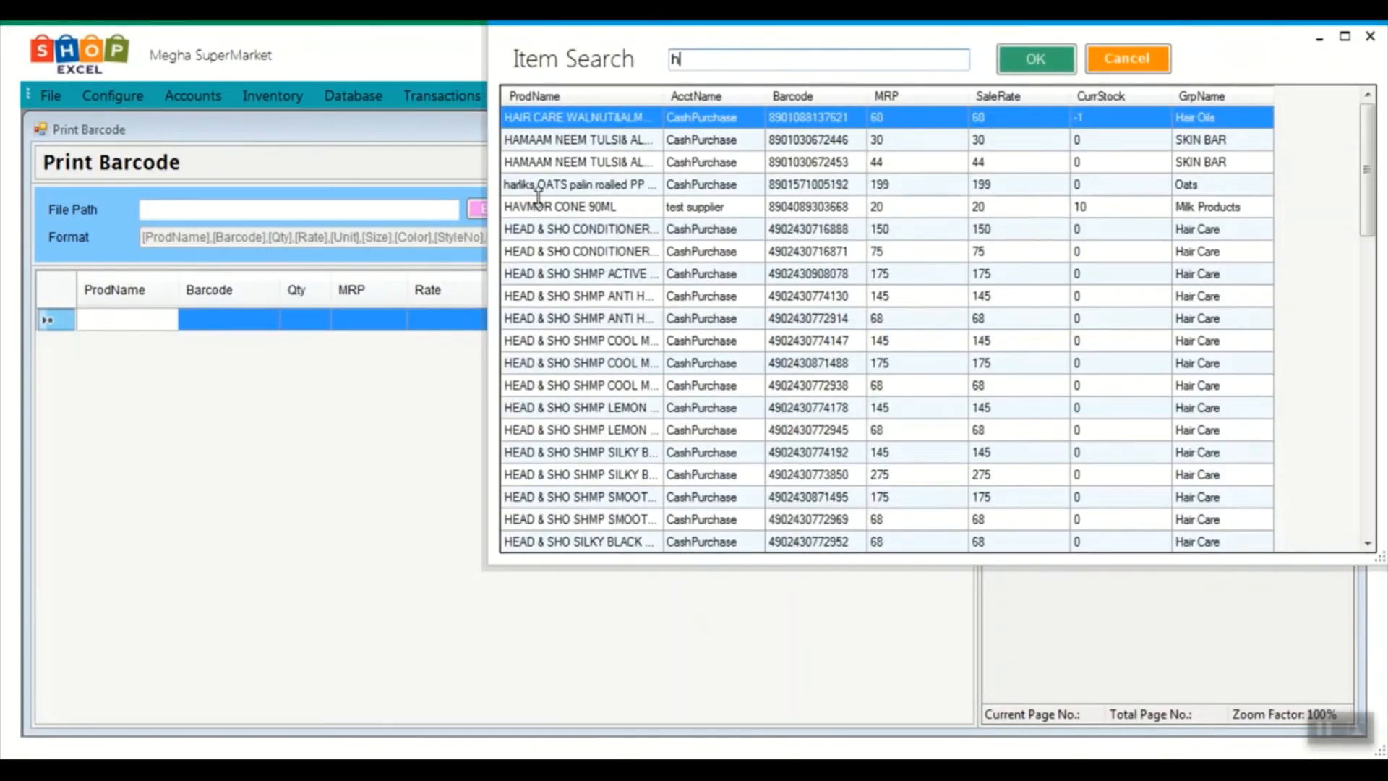
{"action": "left_click", "coordinate": [538, 207]}
{"action": "key", "text": "Return"}
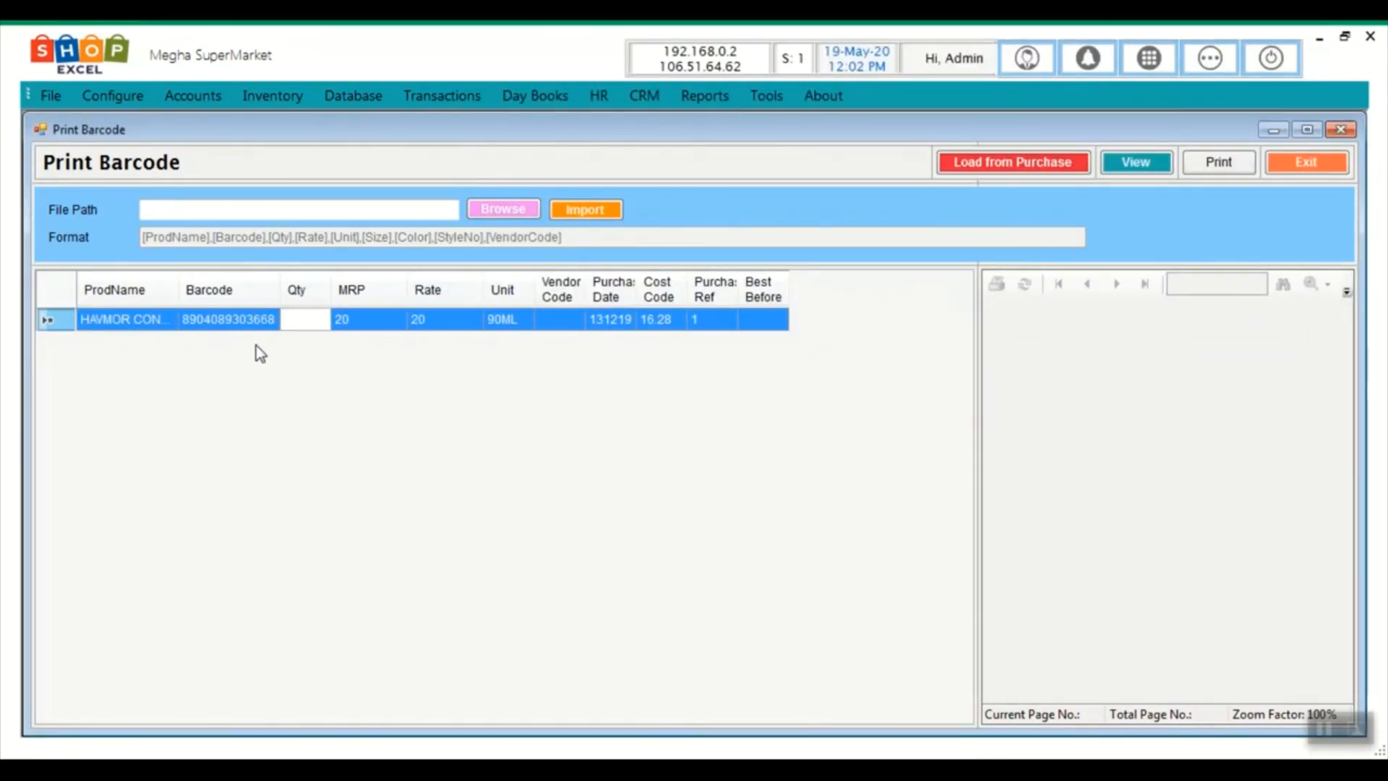
{"action": "type", "text": "10"}
{"action": "key", "text": "Tab"}
{"action": "key", "text": "Tab"}
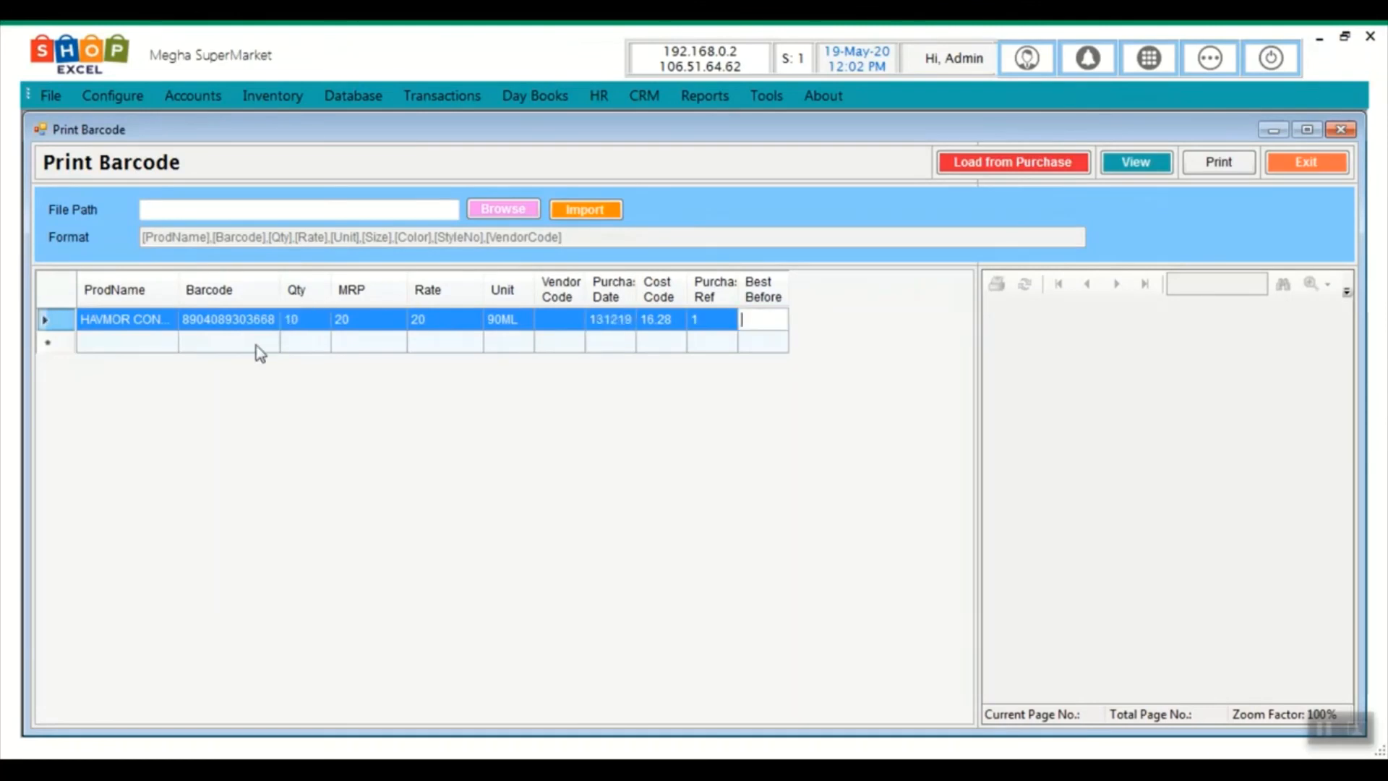
{"action": "left_click", "coordinate": [1134, 165]}
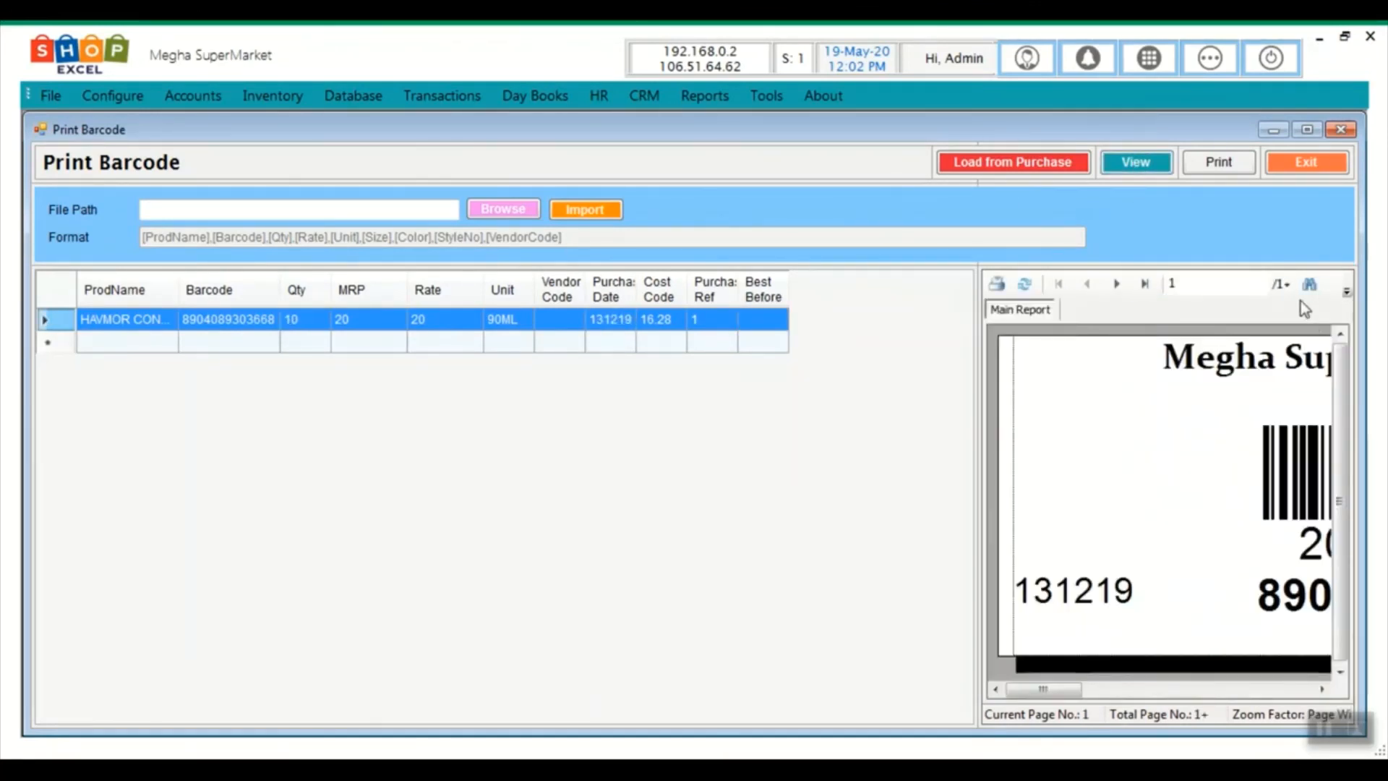
Dismiss the Find box and zoom the barcode label preview to 100%
{"action": "left_click", "coordinate": [1308, 284]}
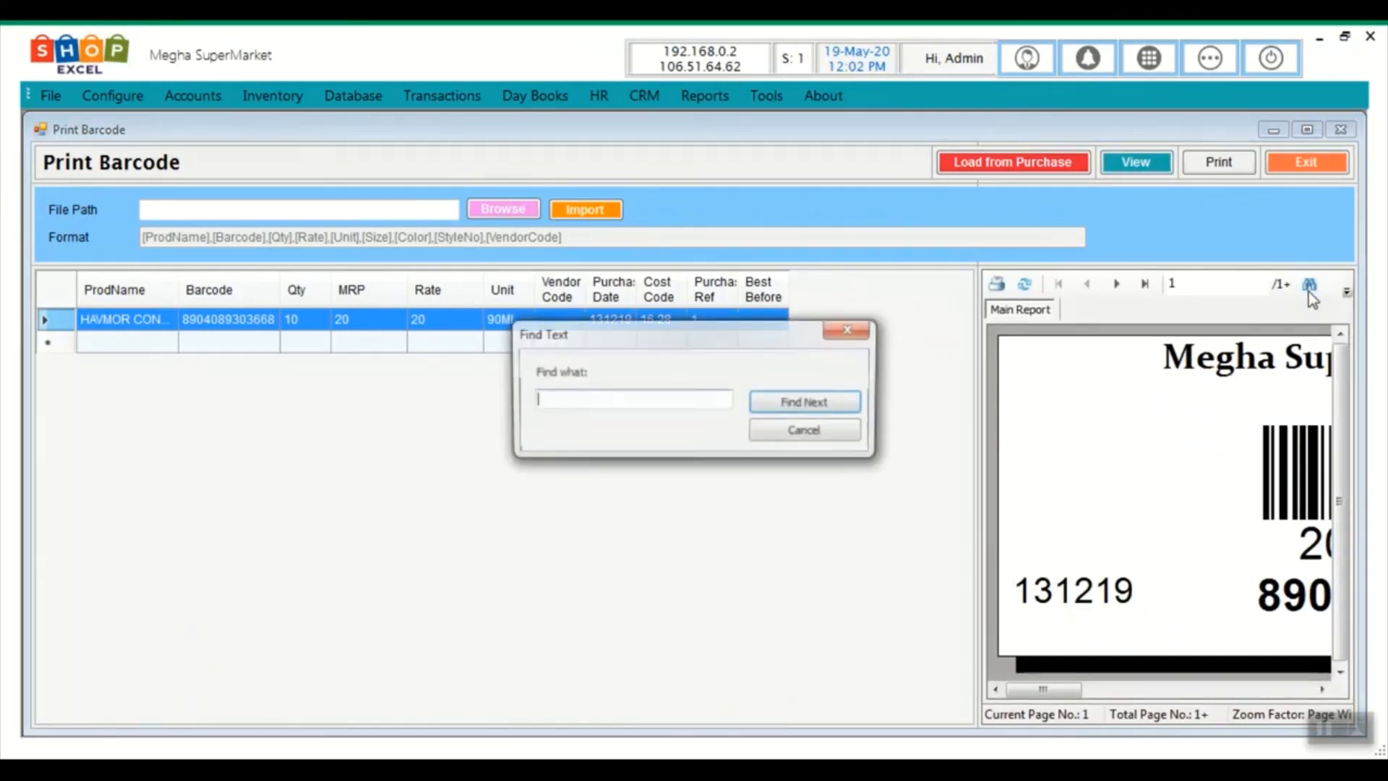
{"action": "left_click", "coordinate": [838, 432]}
{"action": "left_click", "coordinate": [1347, 292]}
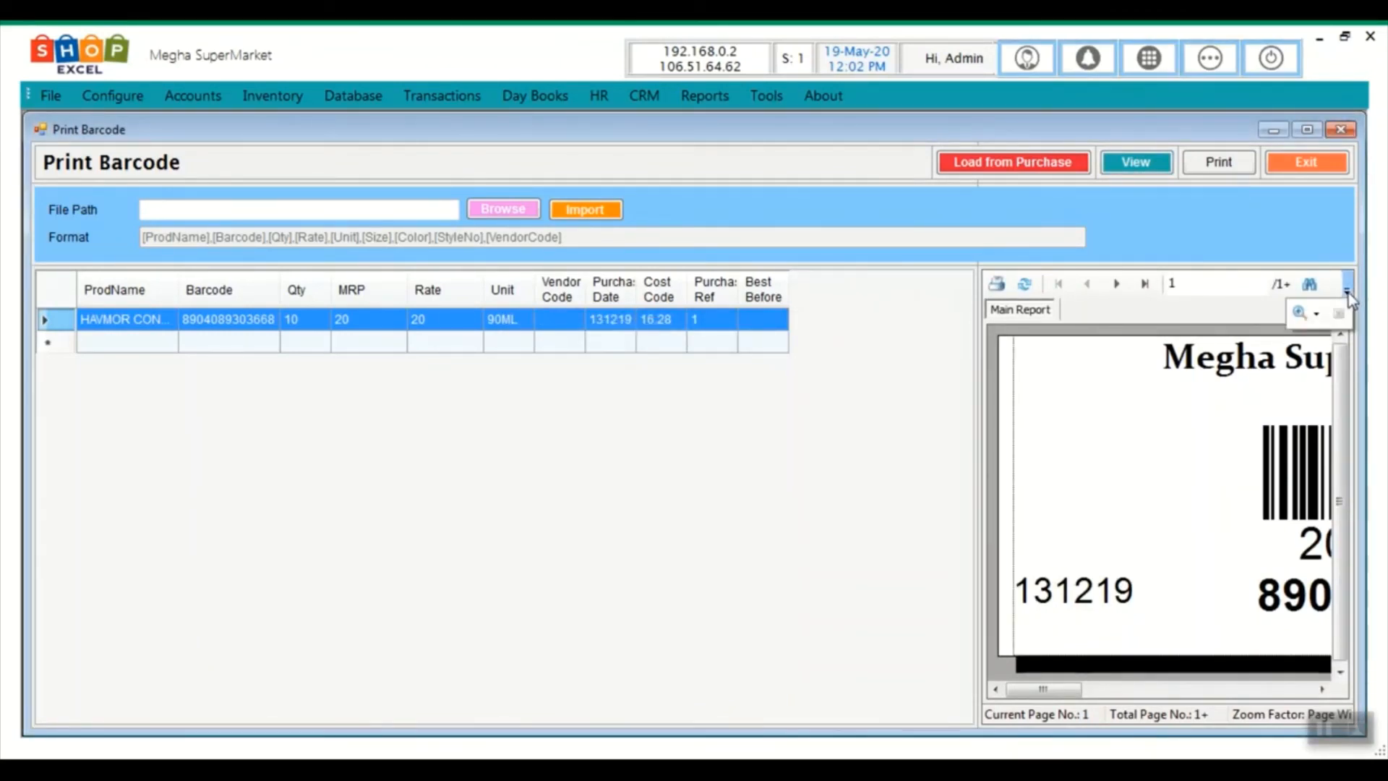
{"action": "left_click", "coordinate": [1316, 314]}
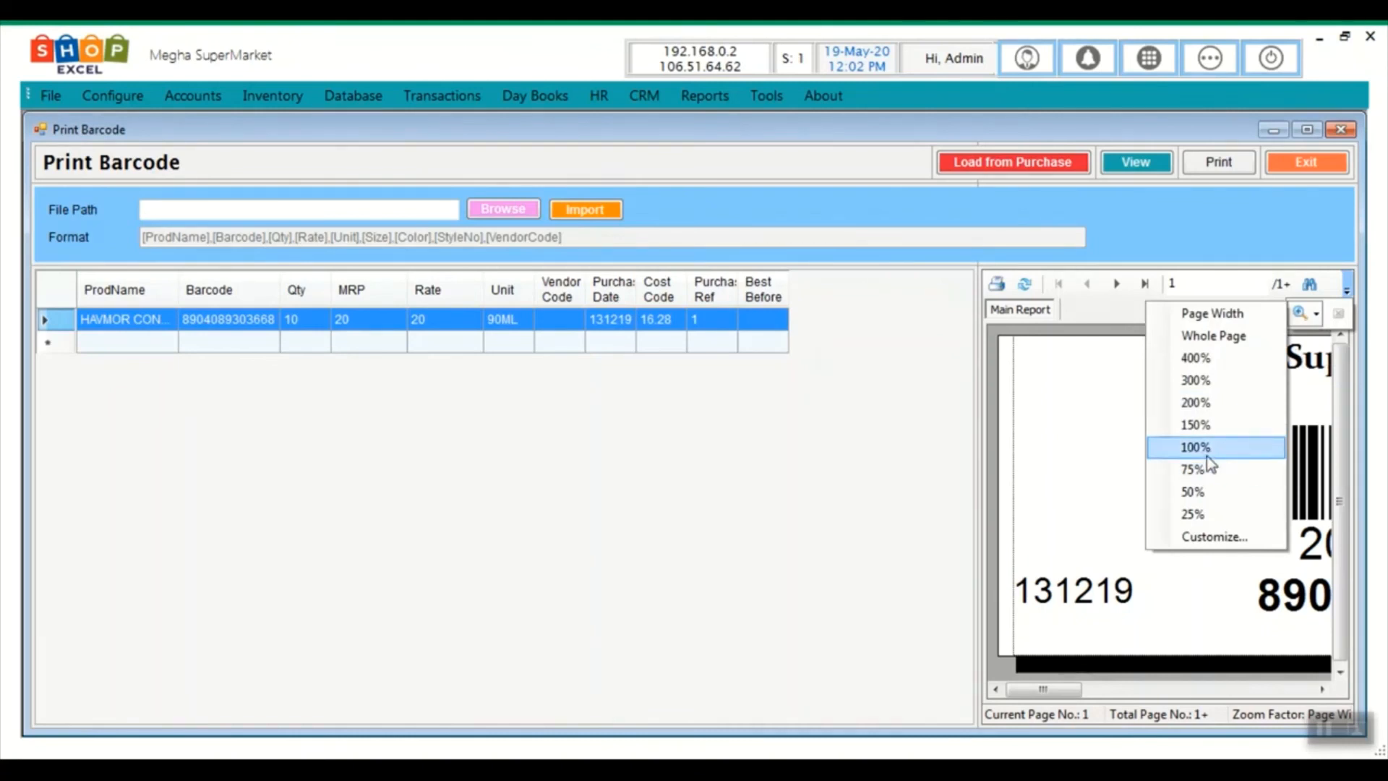
{"action": "left_click", "coordinate": [1205, 449]}
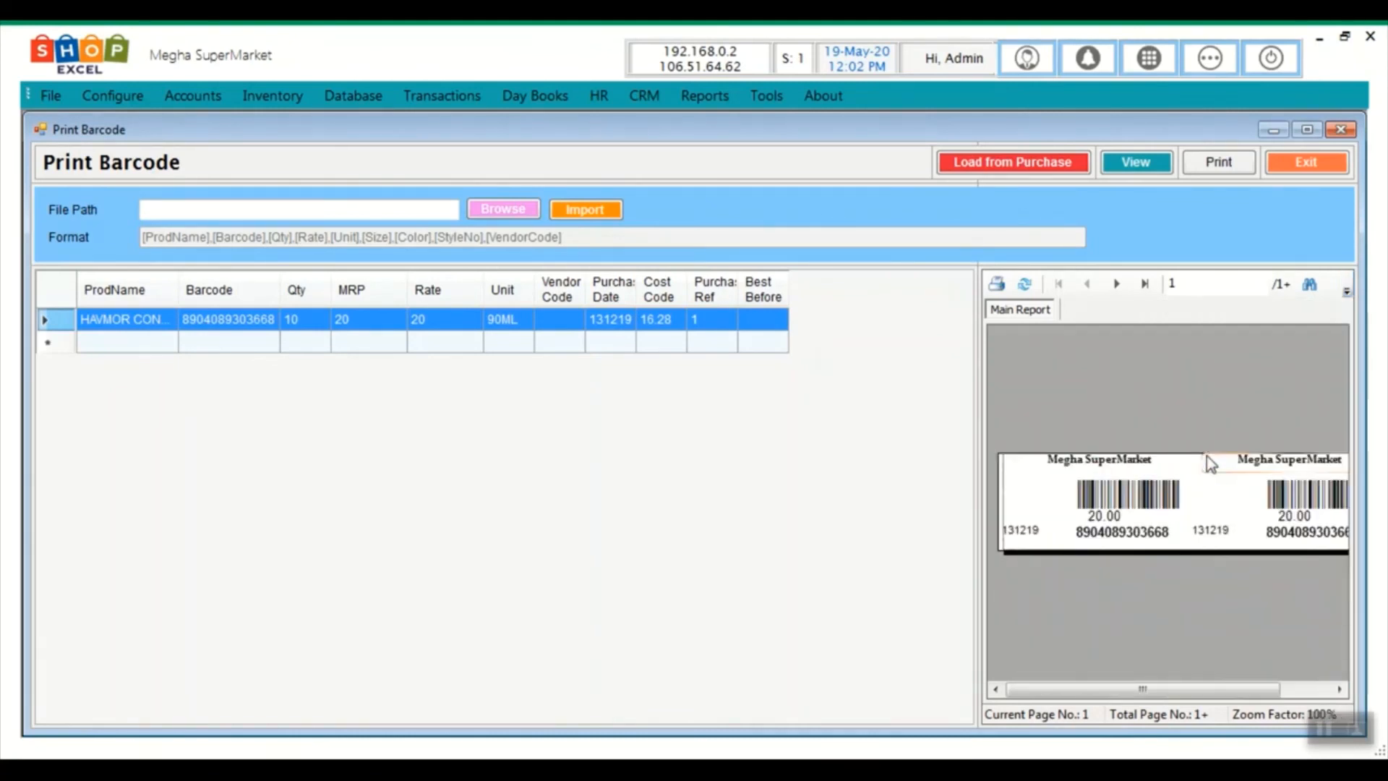
Inspect the first label's barcode number, then bring up the Print dialog
{"action": "left_click", "coordinate": [1127, 533]}
{"action": "scroll", "coordinate": [1214, 500], "scroll_direction": "down", "scroll_amount": 2}
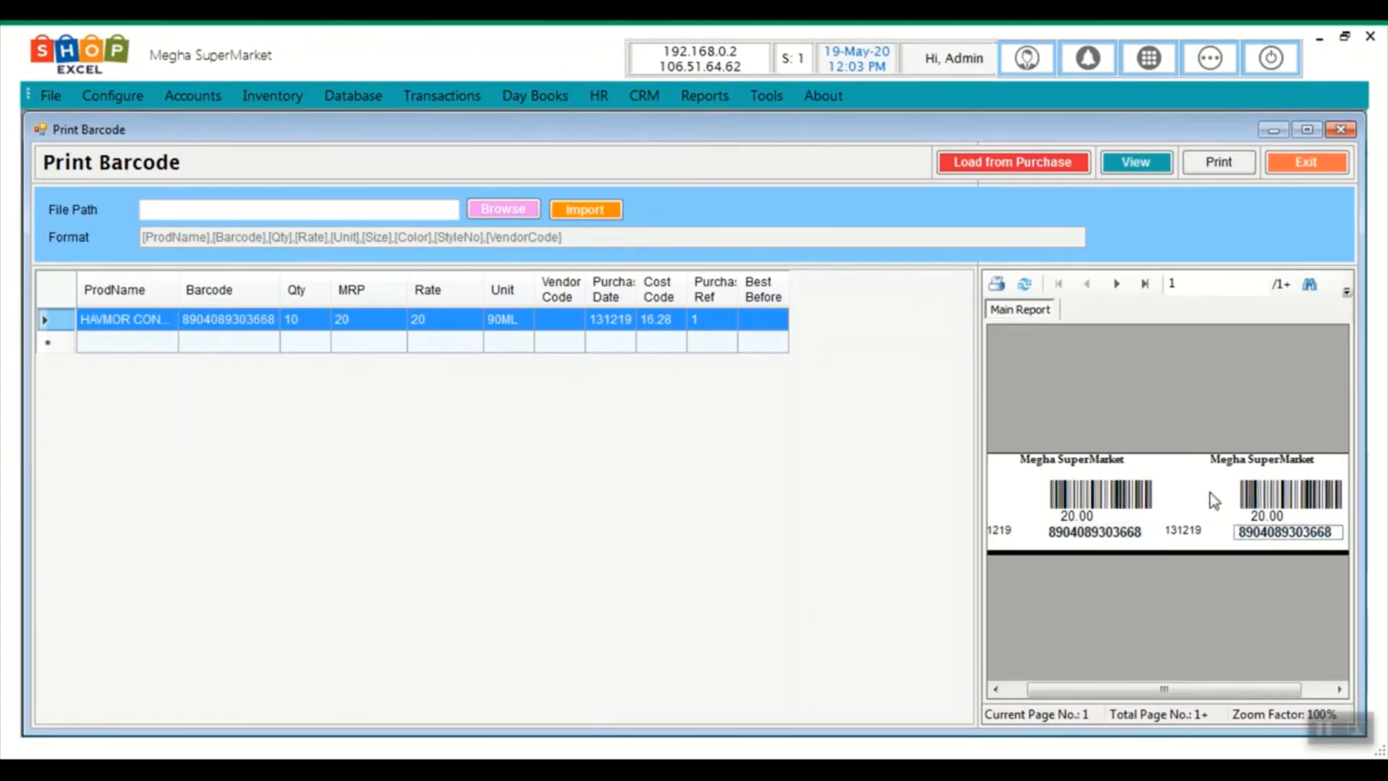
{"action": "scroll", "coordinate": [1214, 500], "scroll_direction": "up", "scroll_amount": 2}
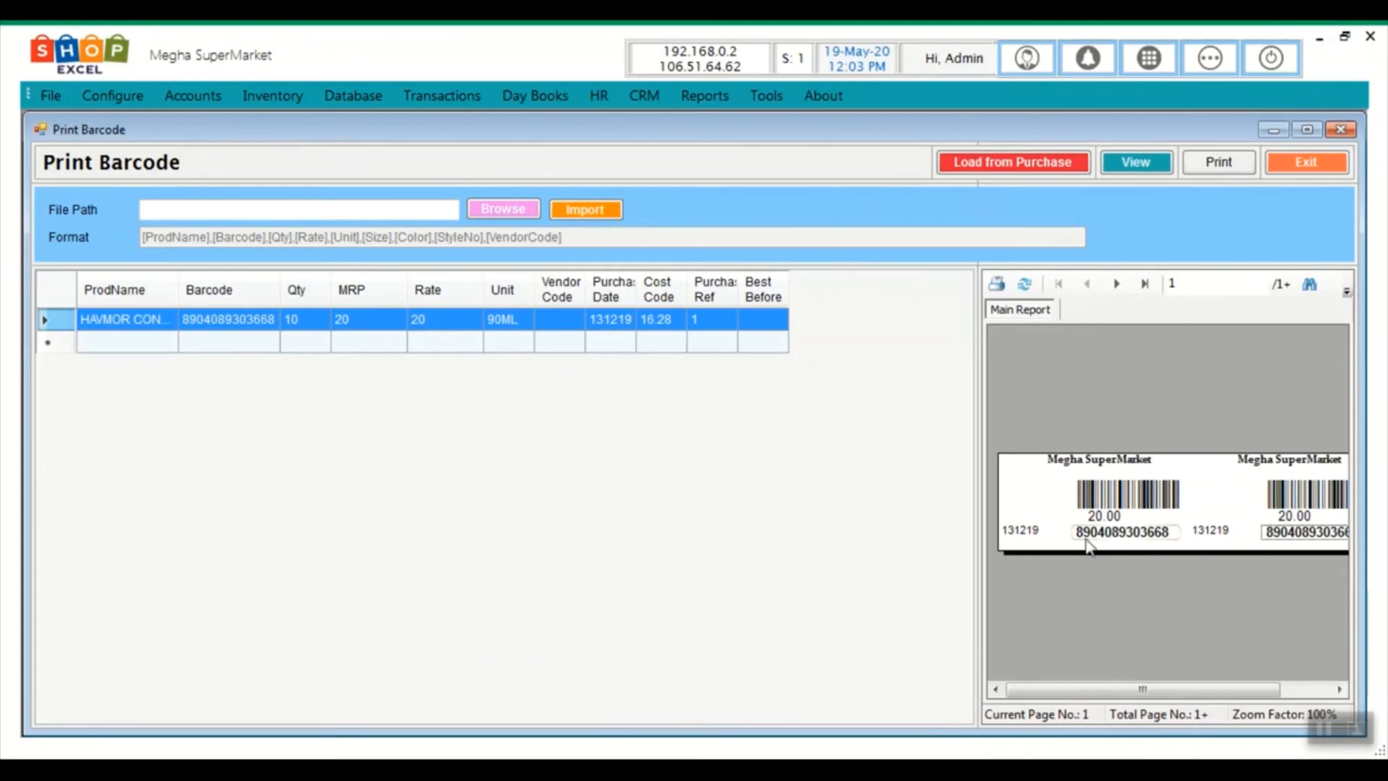
{"action": "left_click", "coordinate": [998, 287]}
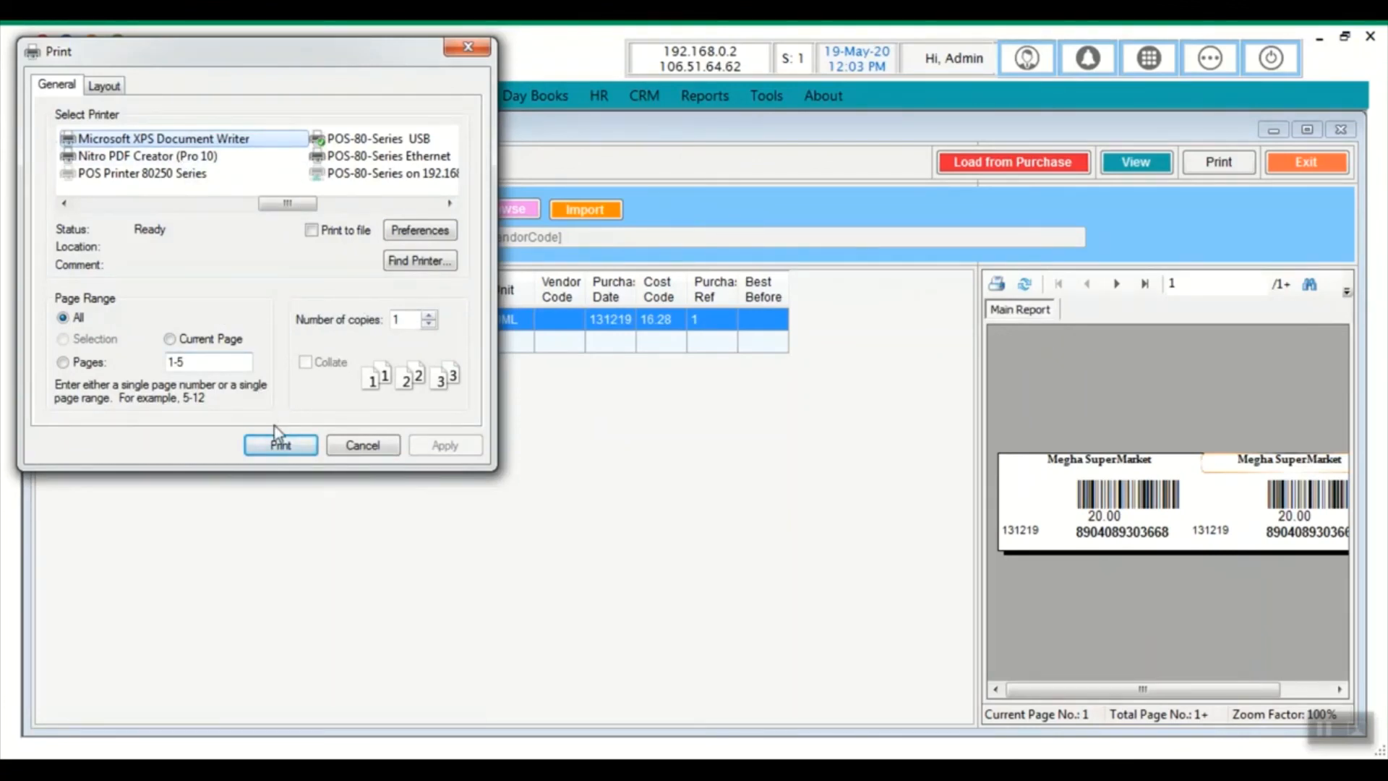
Print the barcode labels and exit the Stock Movement Ledger
{"action": "left_click", "coordinate": [361, 446]}
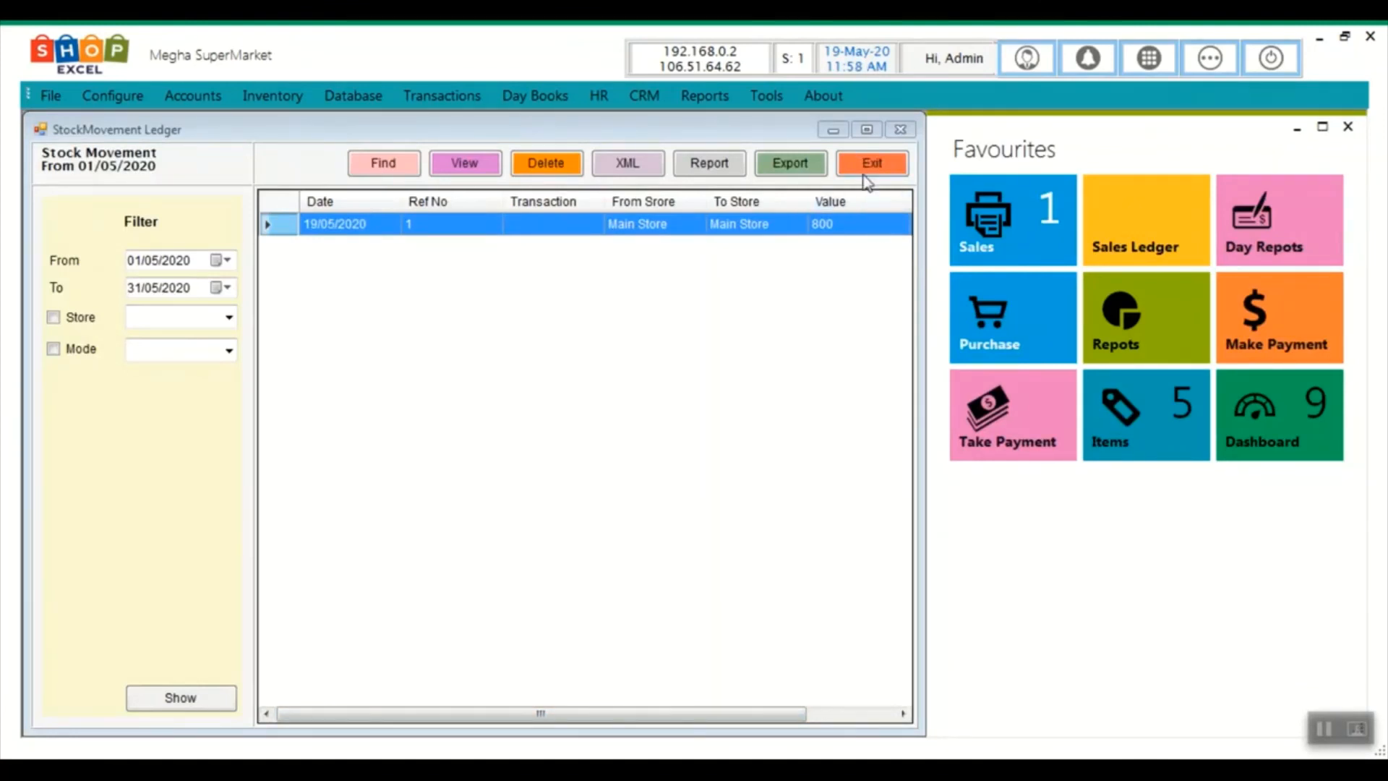
{"action": "left_click", "coordinate": [866, 170]}
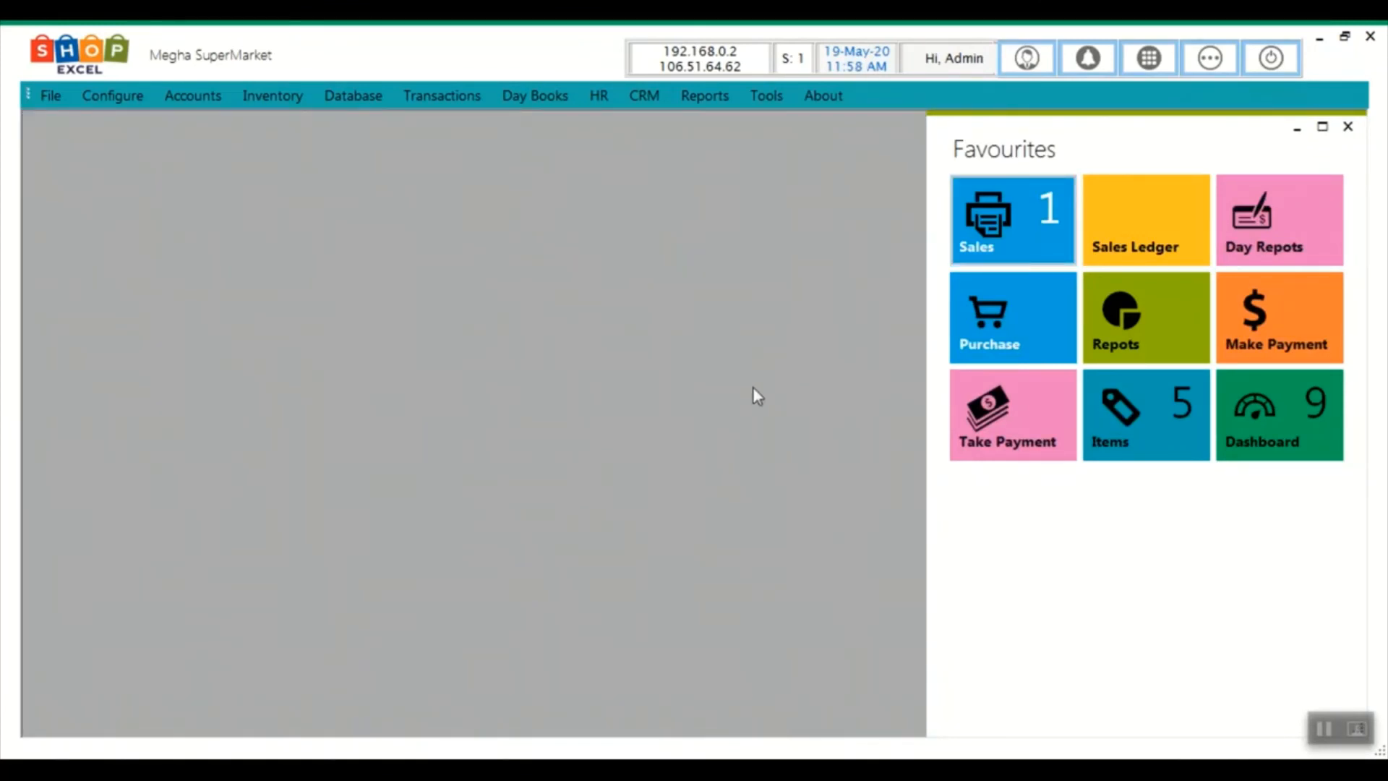